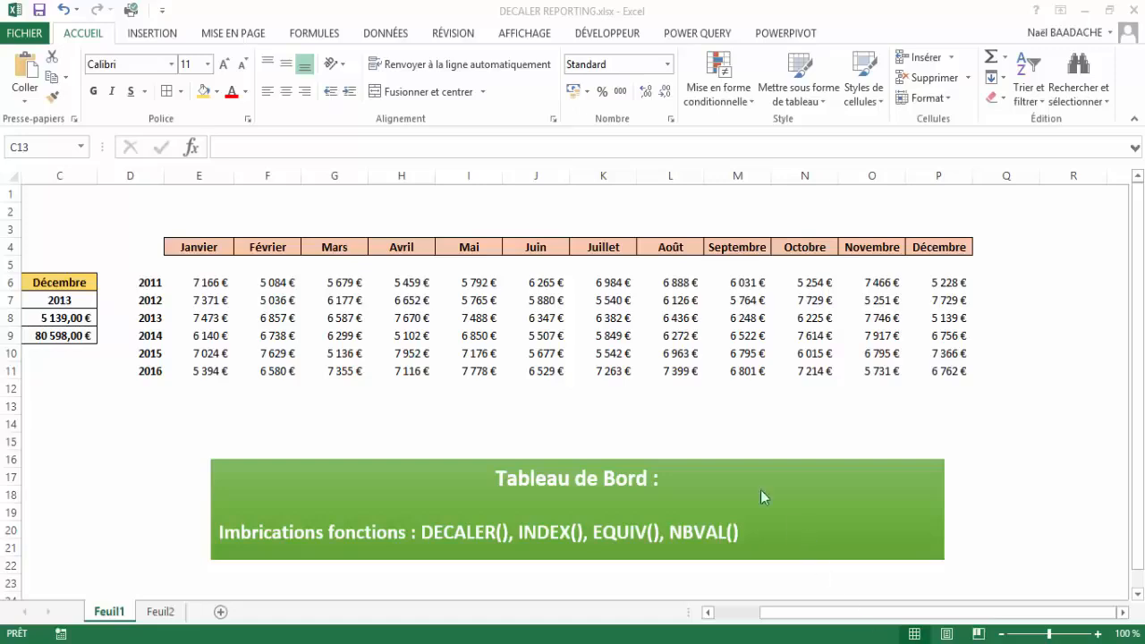
Examine the sales table's year and month headers and the choice lists for month in C6 and year in C7
left_click(395, 363)
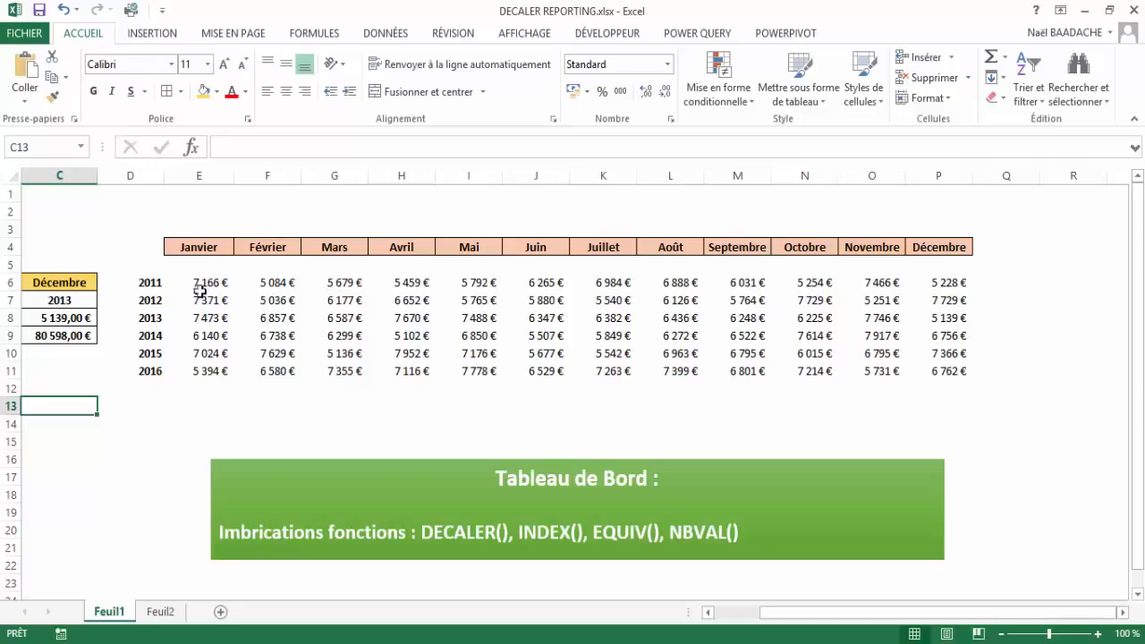
left_click_drag(149, 281, 154, 343)
left_click_drag(200, 248, 435, 249)
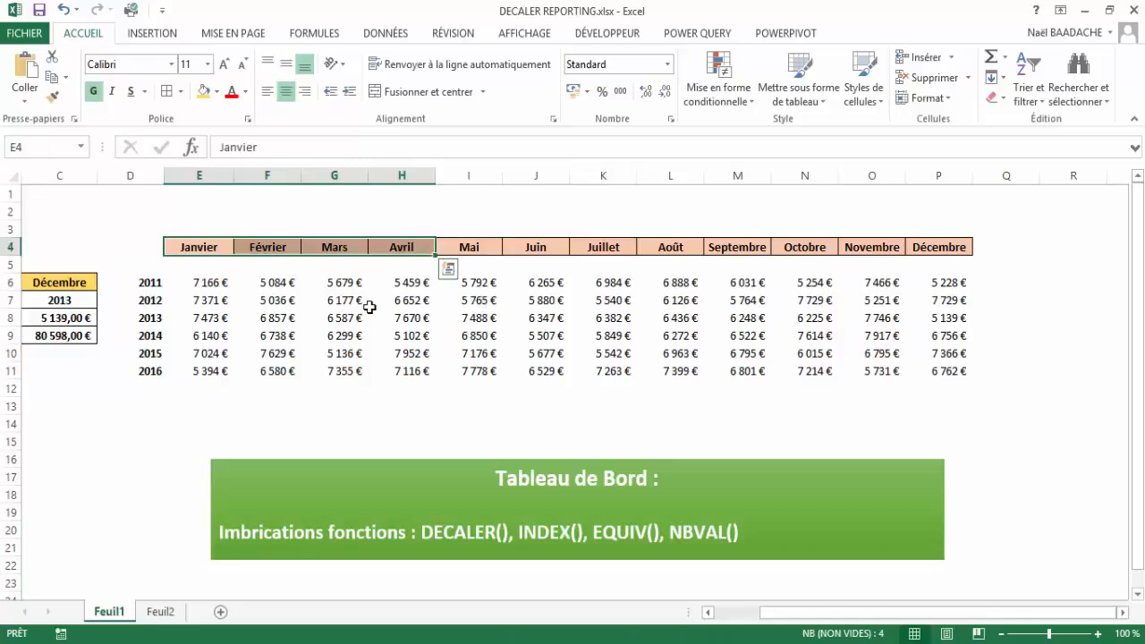
left_click(71, 283)
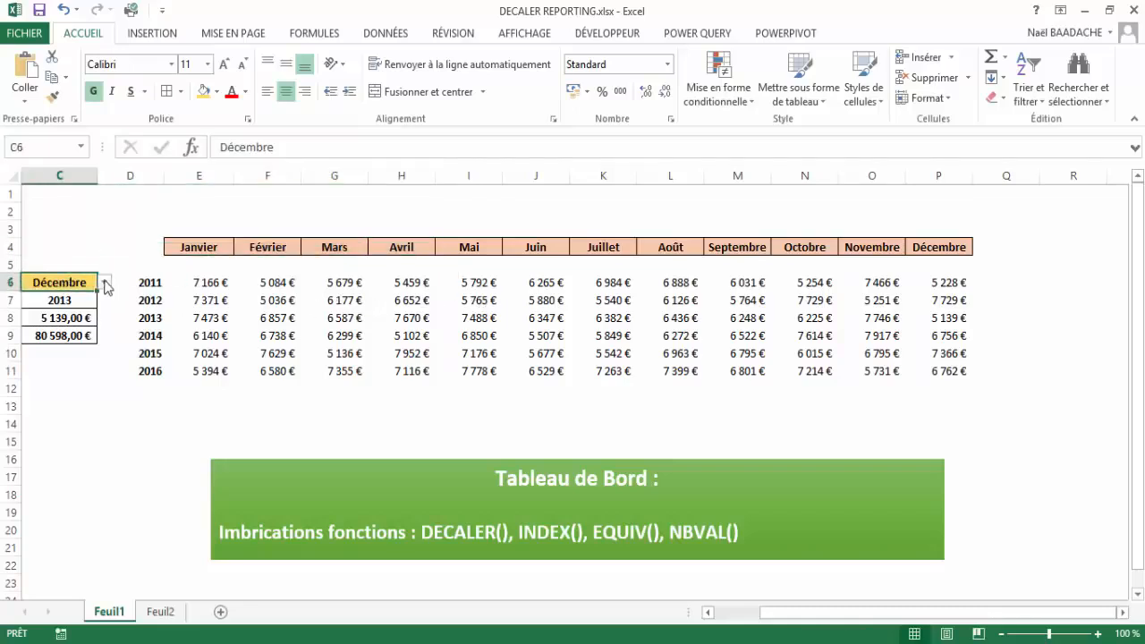
left_click(104, 282)
left_click(157, 380)
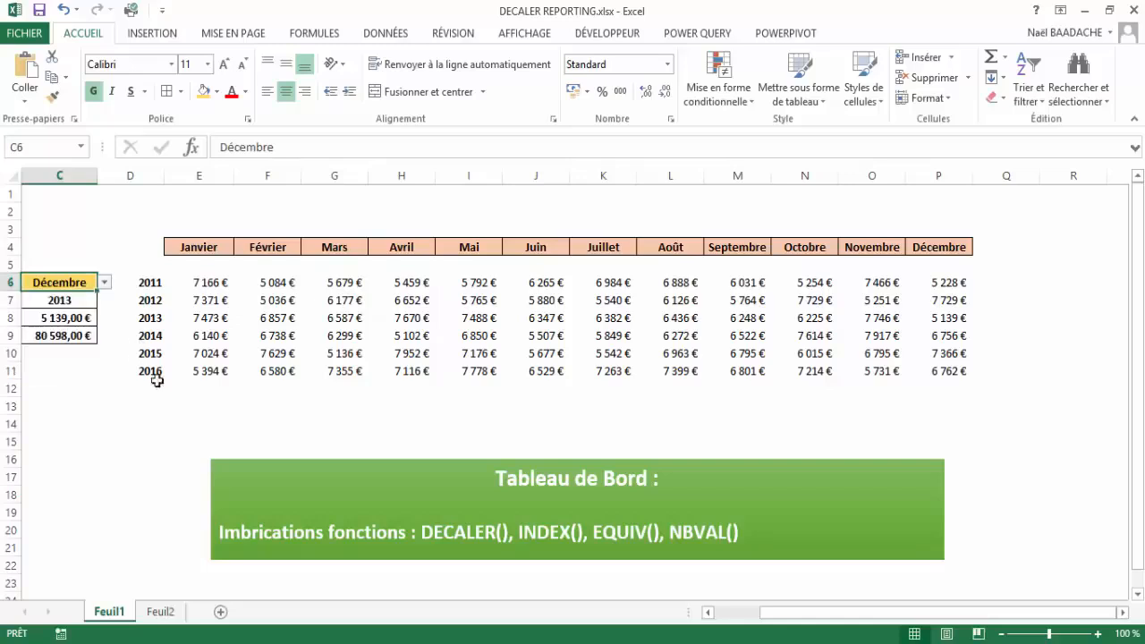
left_click(85, 301)
left_click(105, 301)
left_click(150, 382)
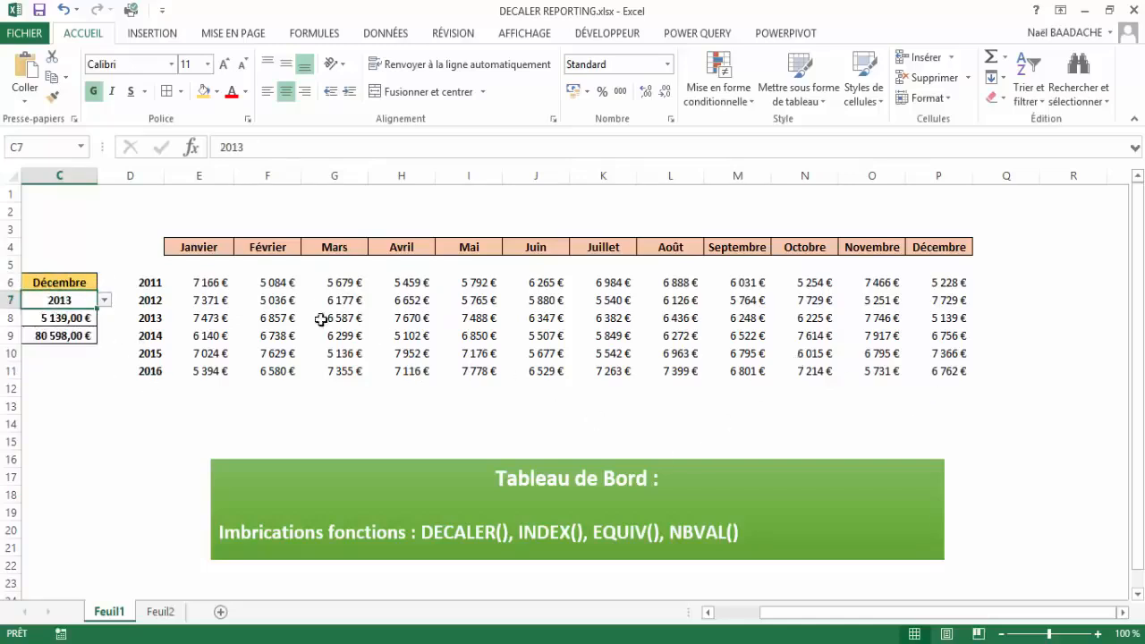
Examine the formulas in C8 and C9 and compare them with the December 2013 cell and the January-to-December 2013 row
left_click(67, 318)
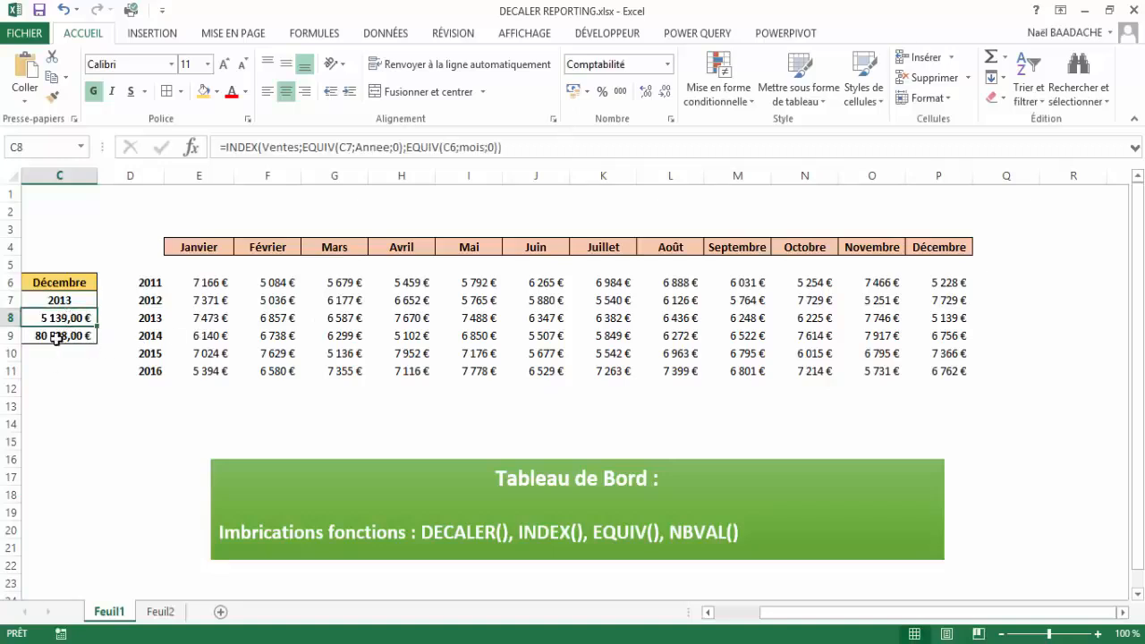
left_click(56, 337)
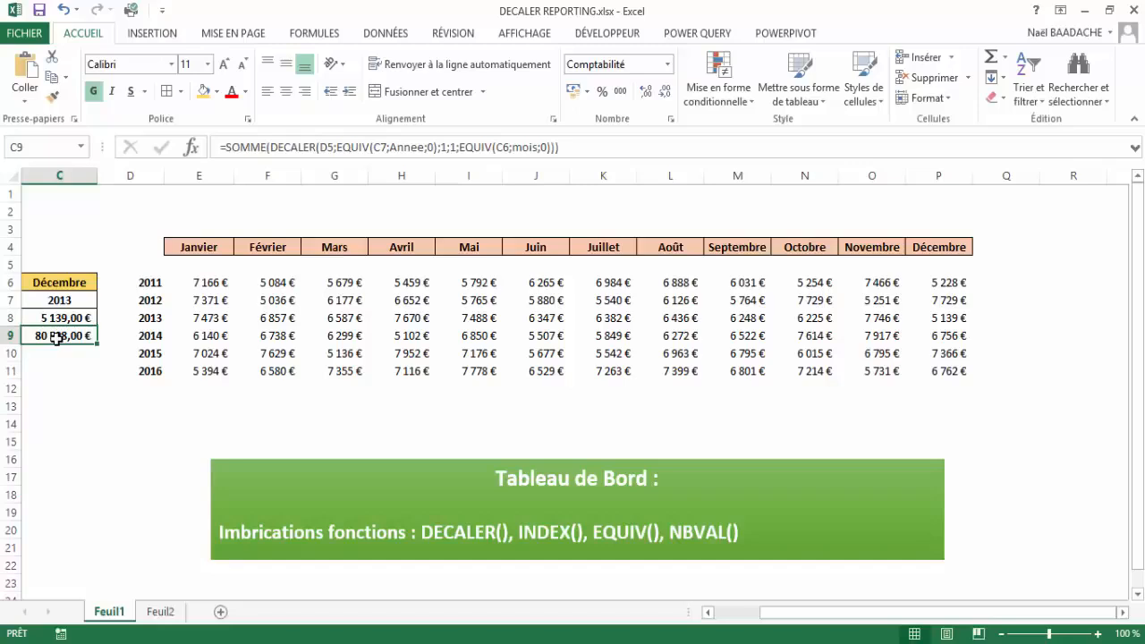
left_click(76, 282)
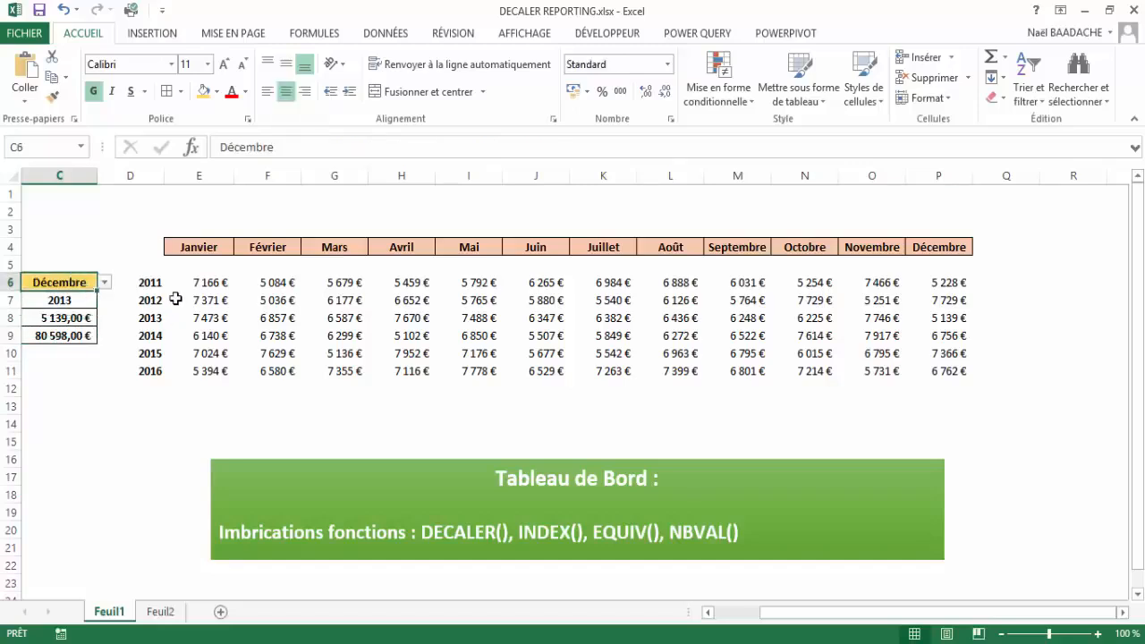
left_click(63, 299)
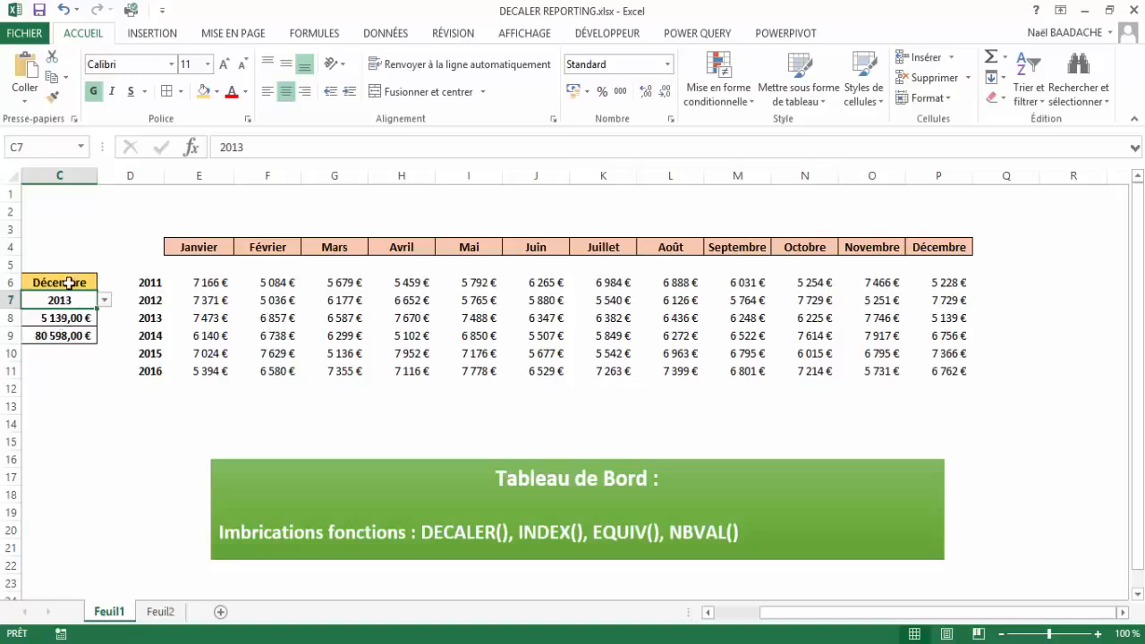
left_click(70, 282)
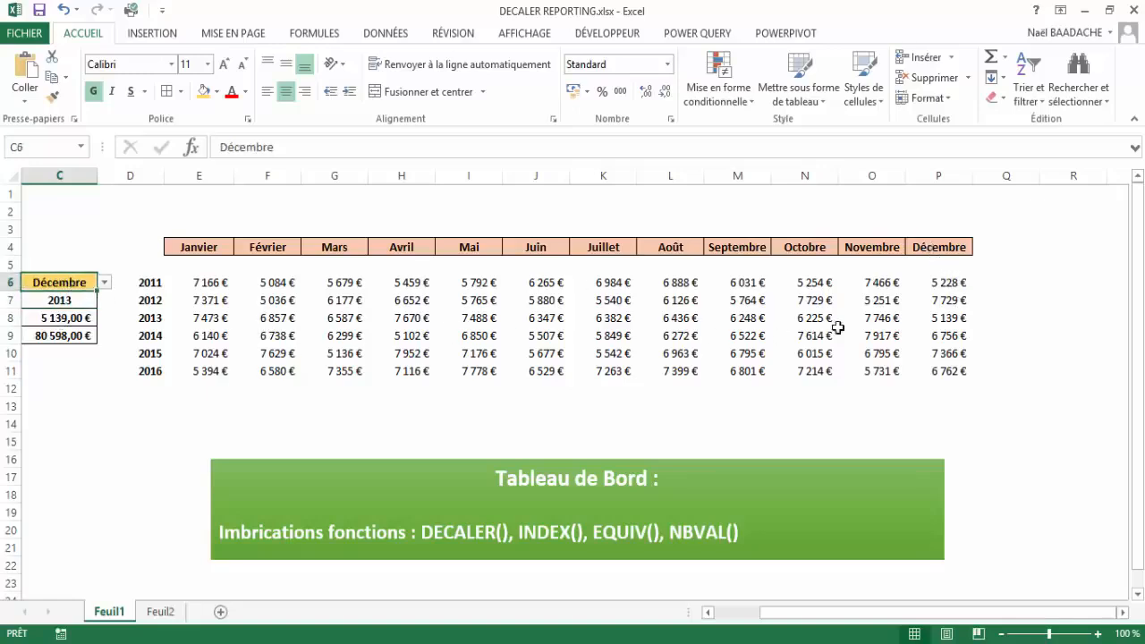
left_click(939, 321)
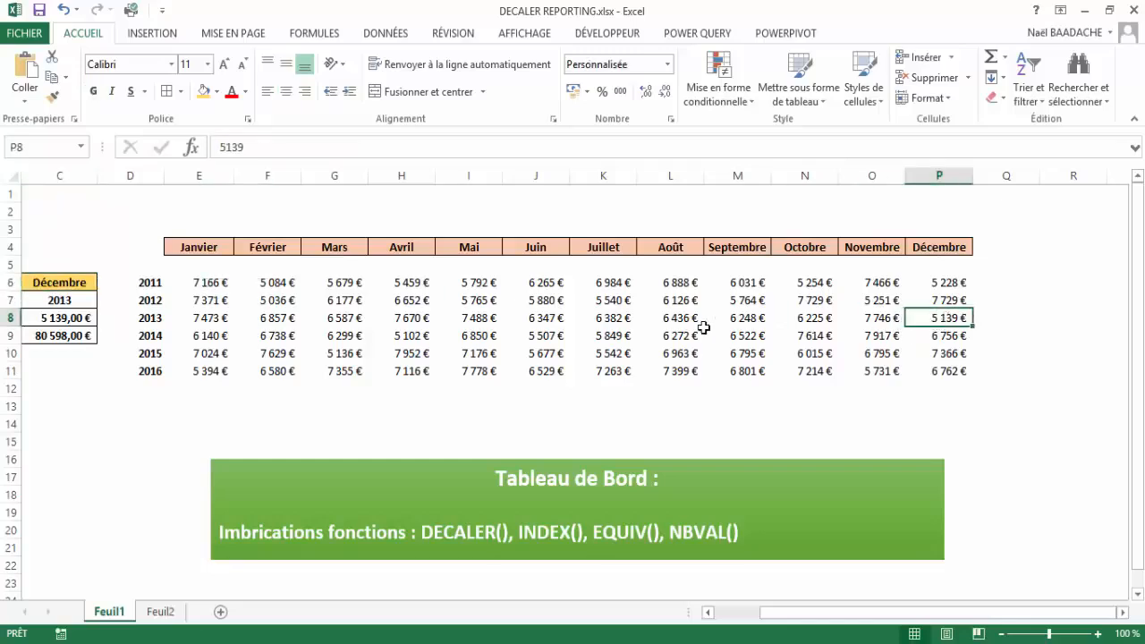
left_click(51, 315)
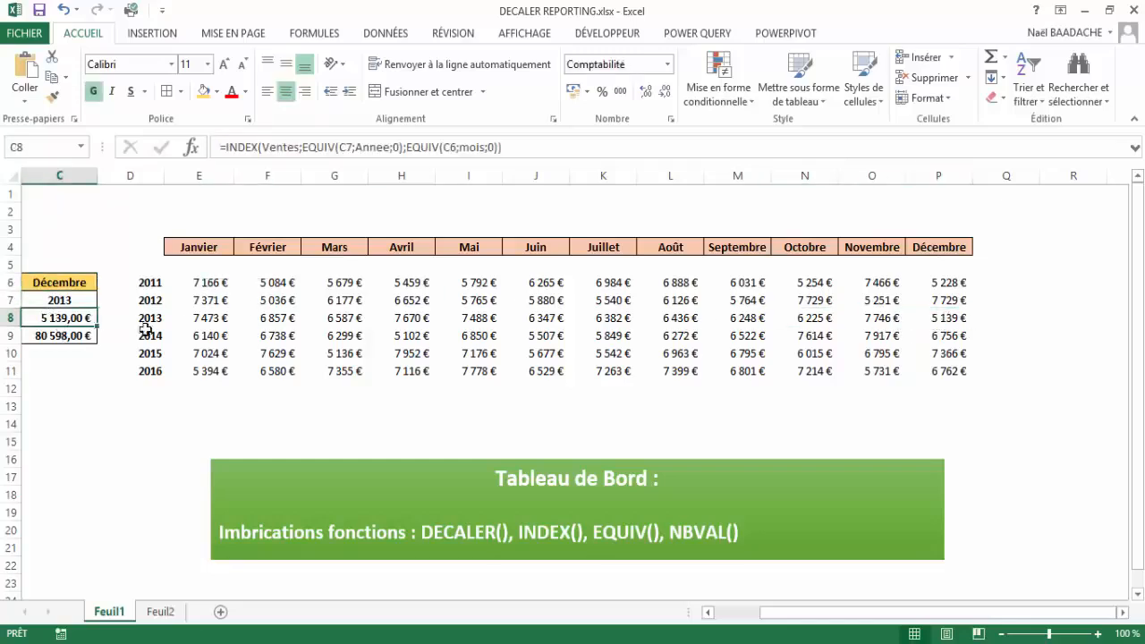
left_click(204, 320)
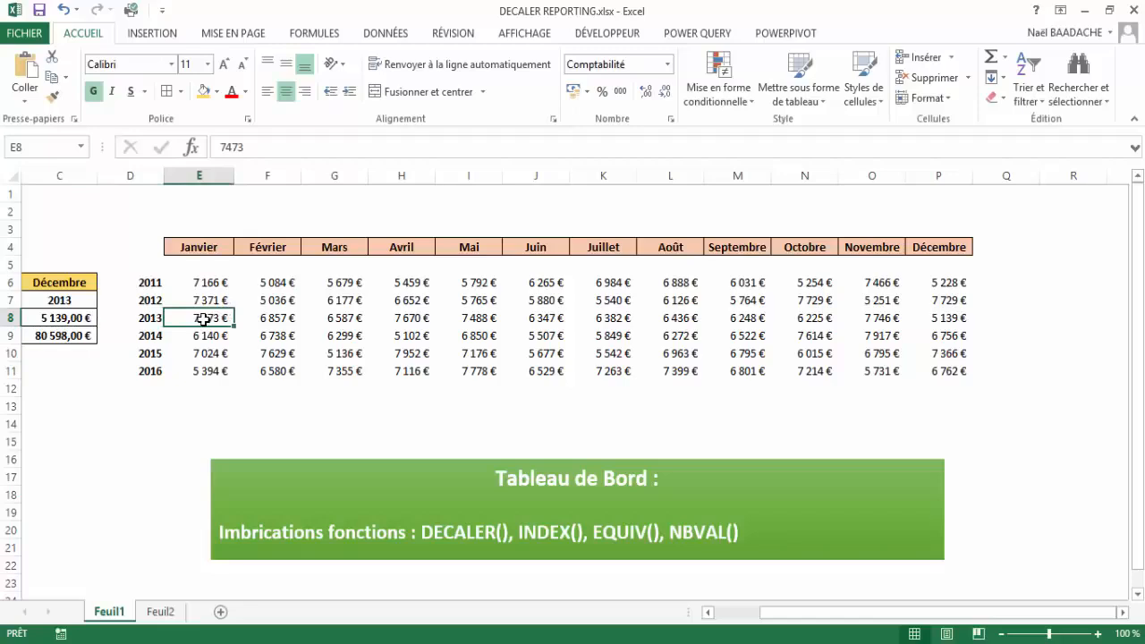
left_click_drag(205, 319, 921, 316)
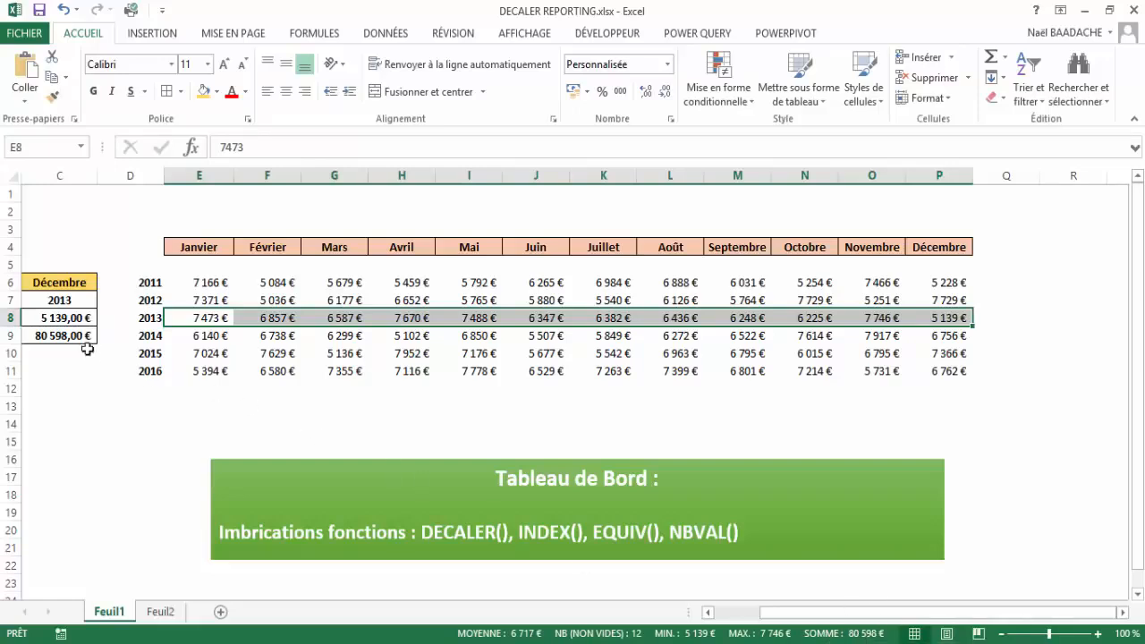
left_click(63, 335)
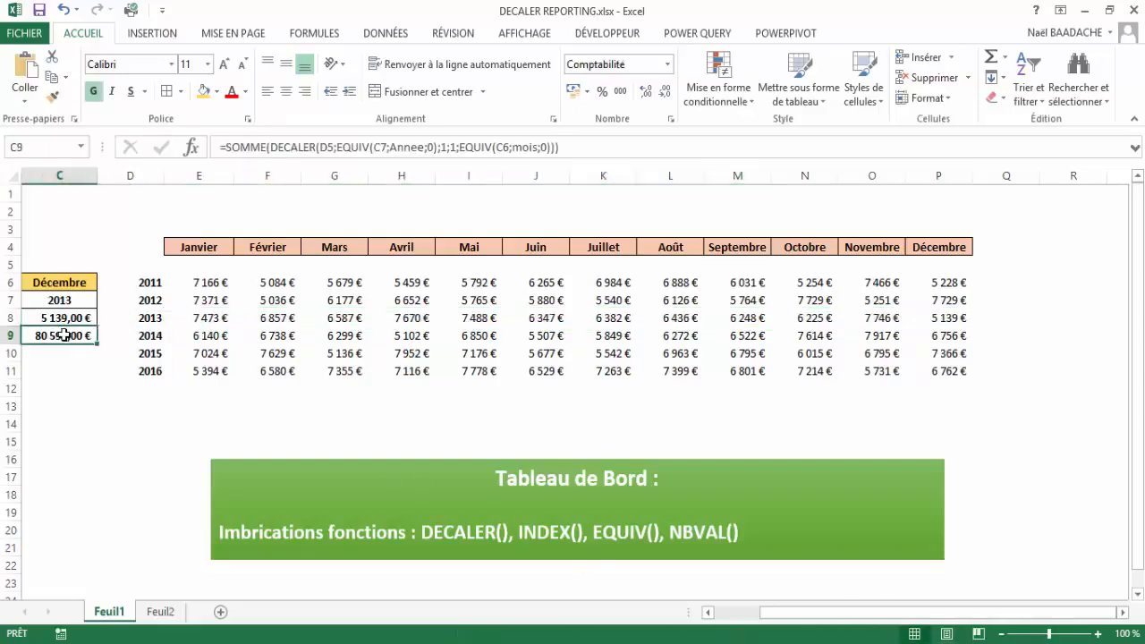
Add the year 2017 in D12, directly below 2016
left_click(155, 382)
type("2017")
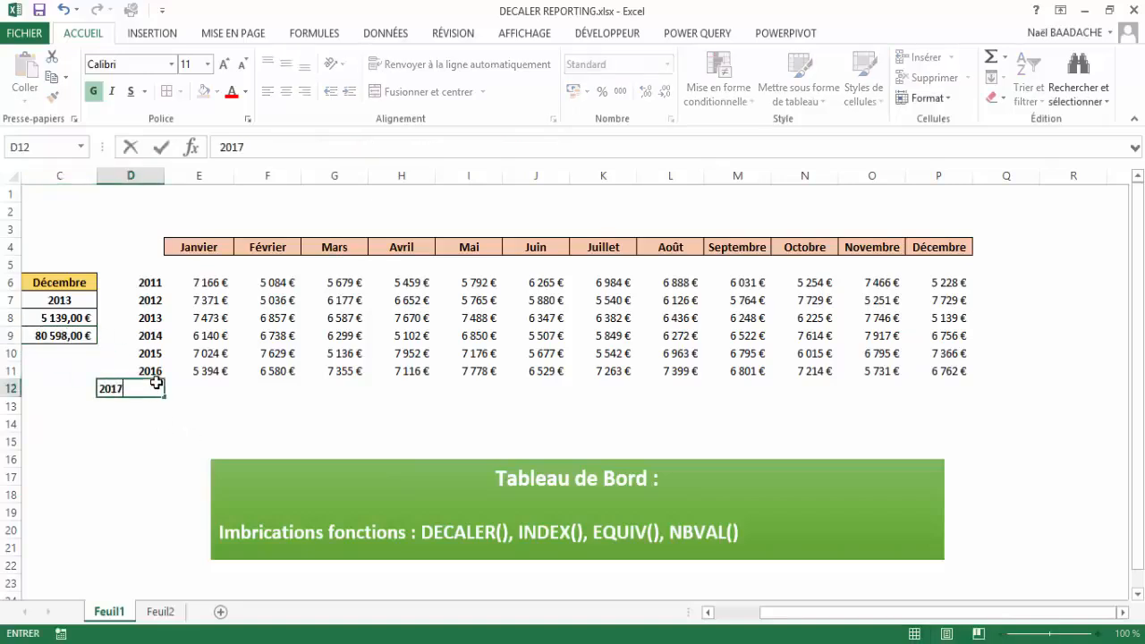
key("Return")
key("Up")
key("Right")
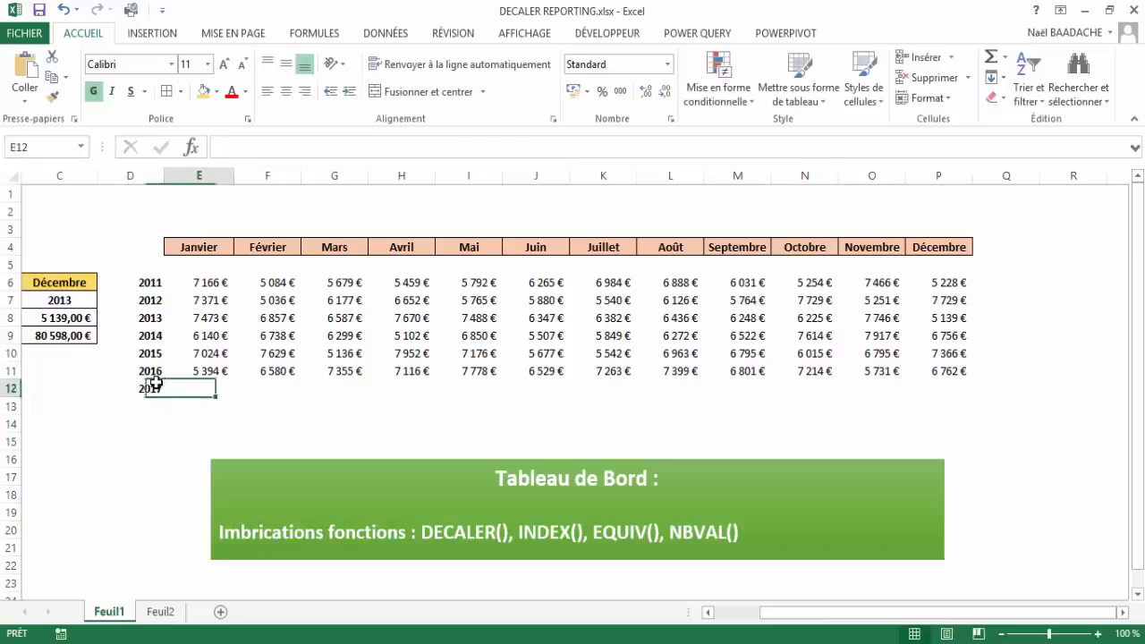
type("=ale")
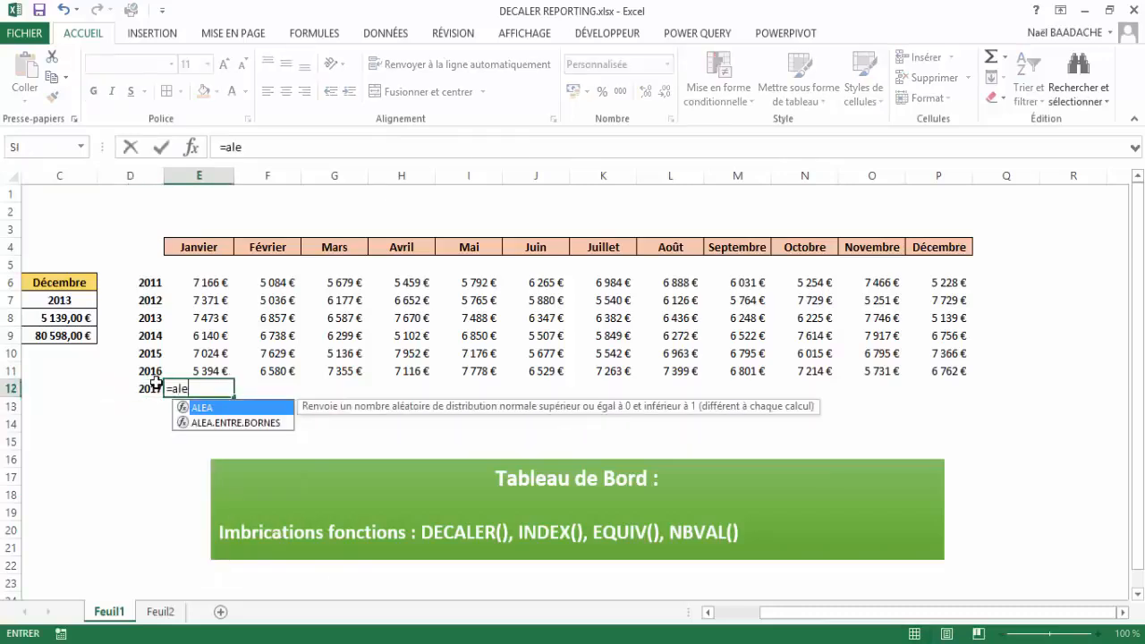
key("Escape")
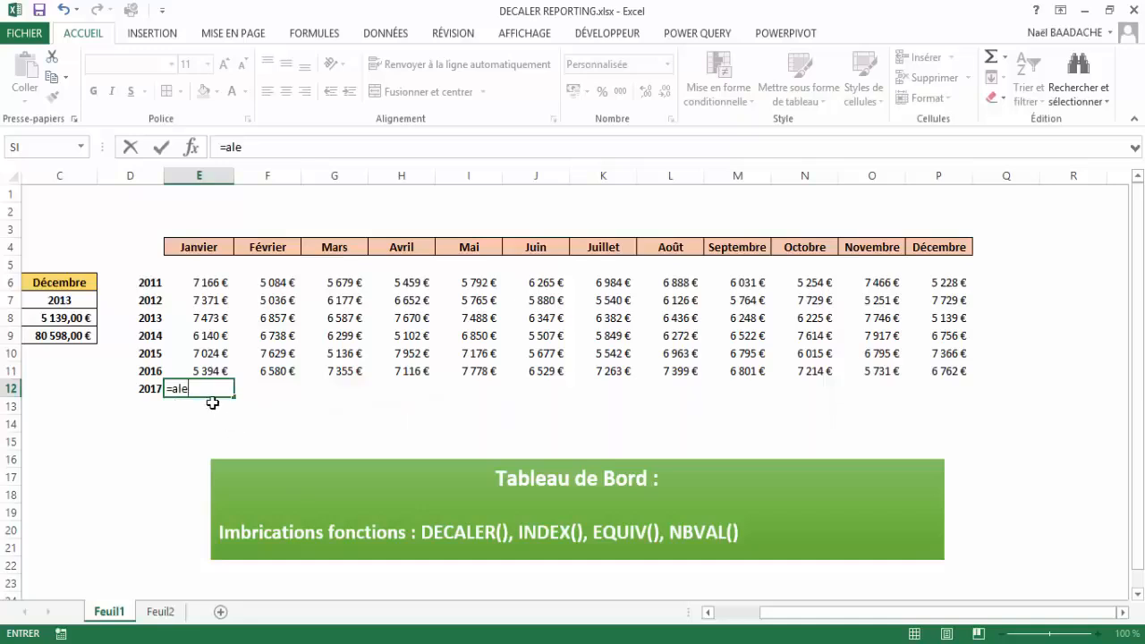
key("Escape")
Fill E12:P12, January to December 2017, with random amounts using =ALEA.ENTRE.BORNES(2000;5000)
left_click_drag(220, 390, 953, 390)
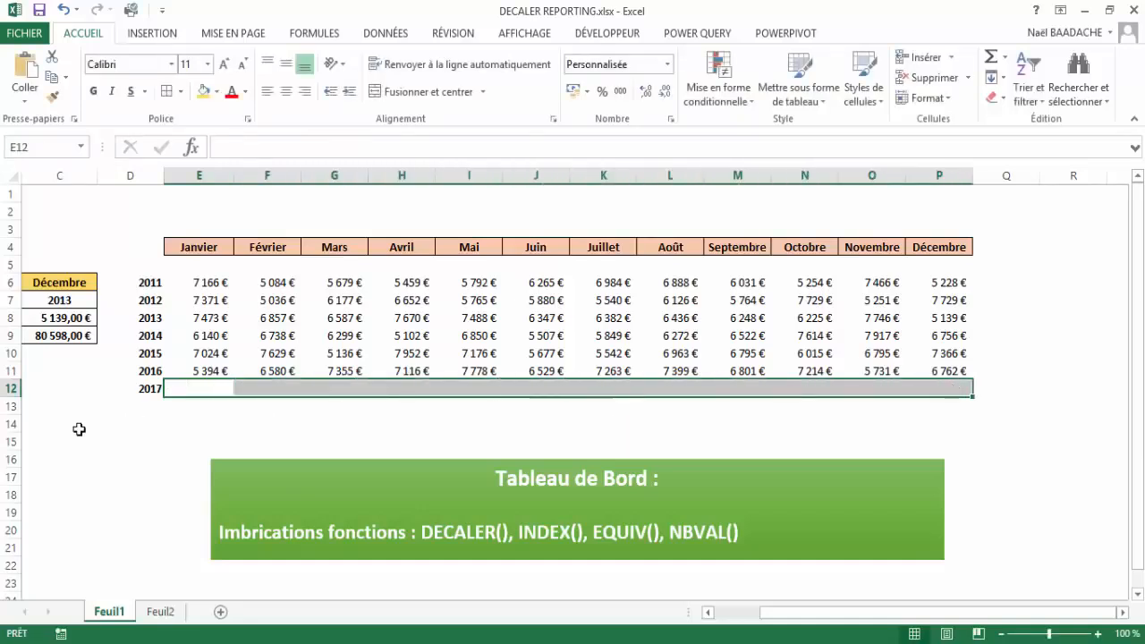
type("=ale")
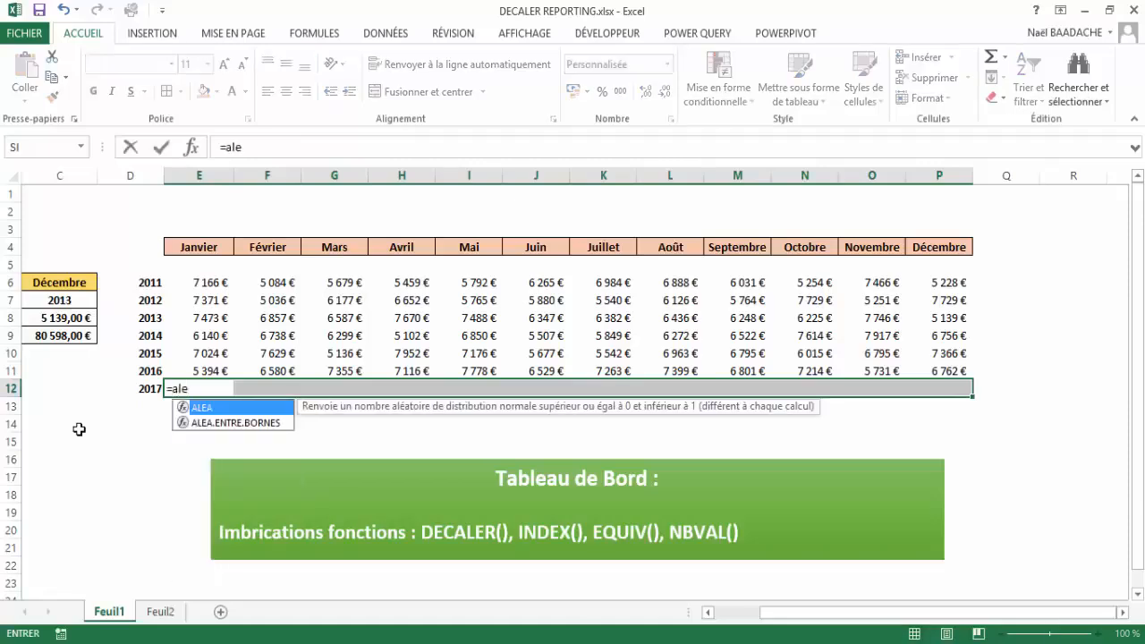
double_click(244, 422)
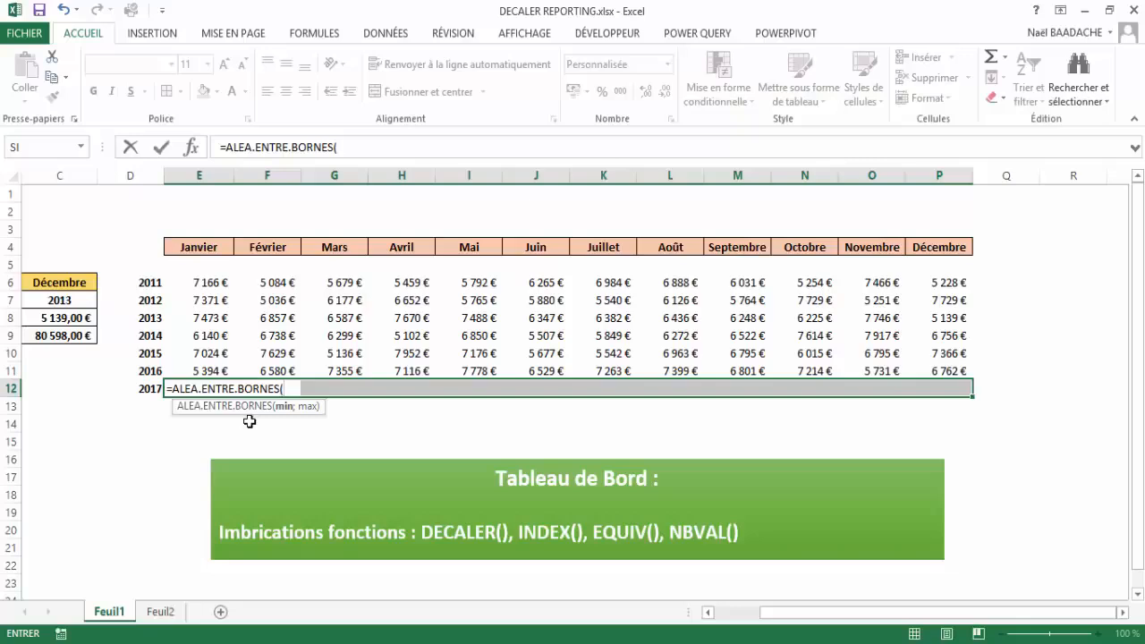
type("2000")
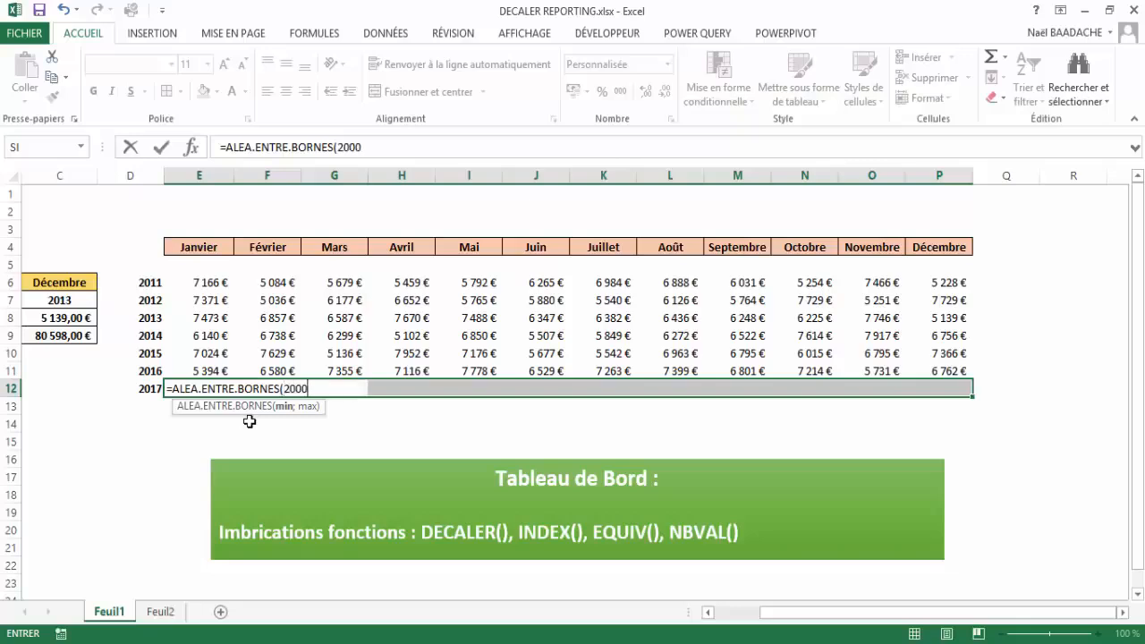
type(";5000)")
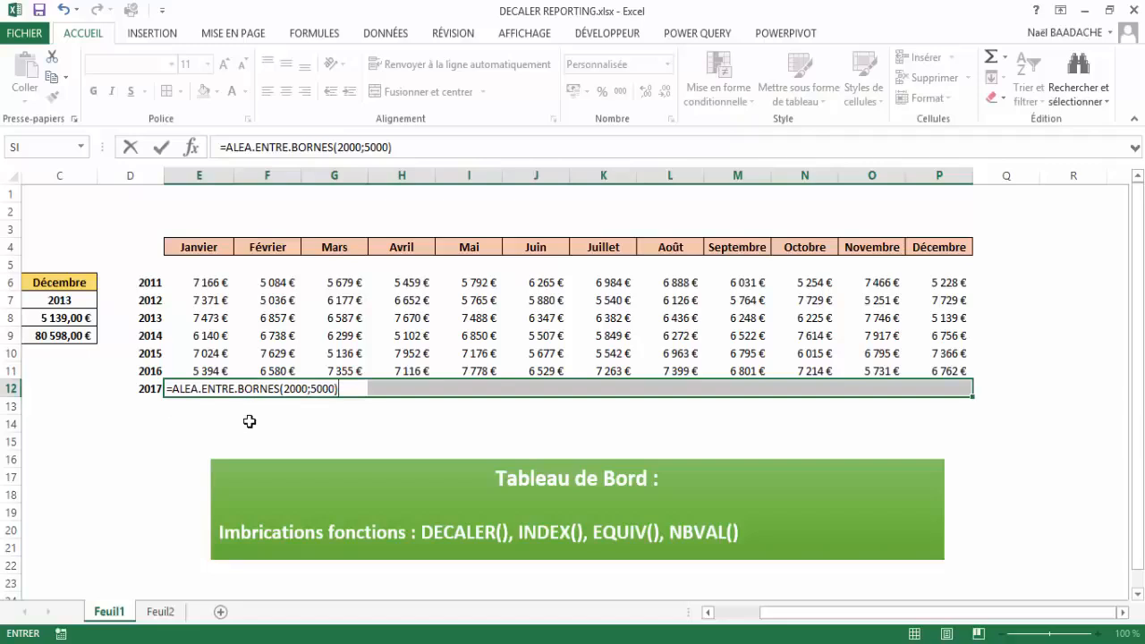
key("ctrl+Return")
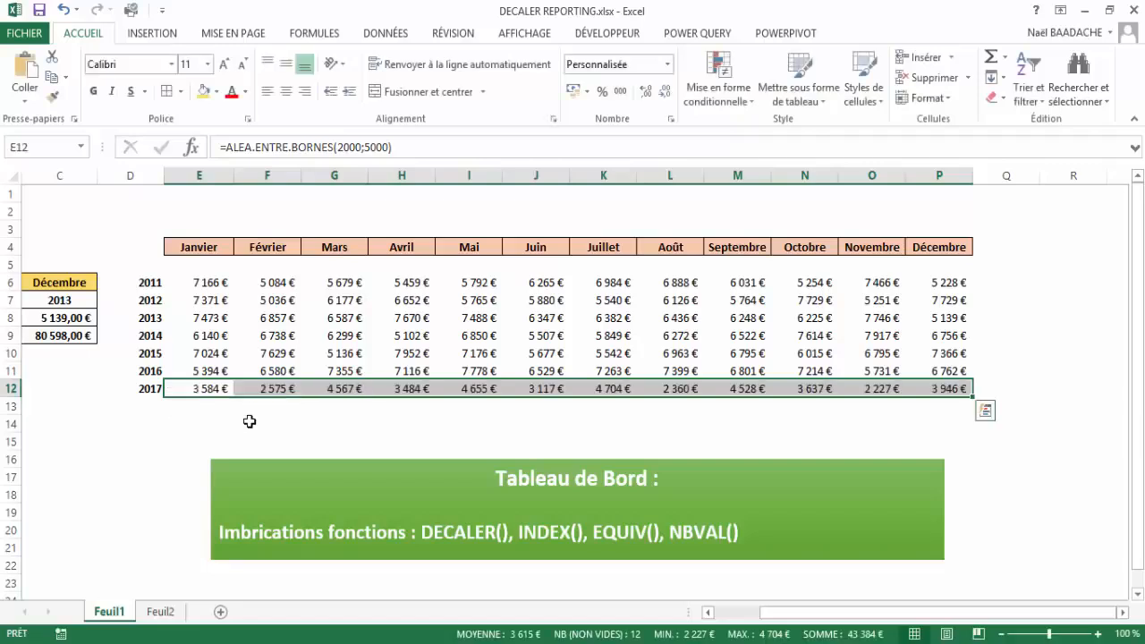
Choose 2017 as the dashboard year in C7
left_click(56, 301)
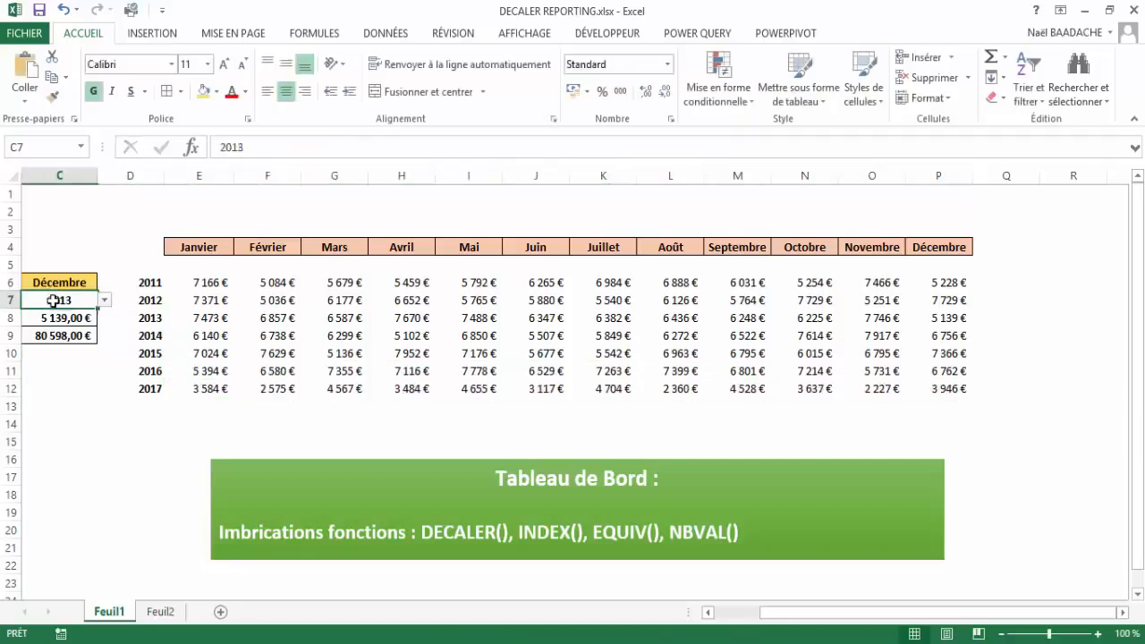
left_click(105, 302)
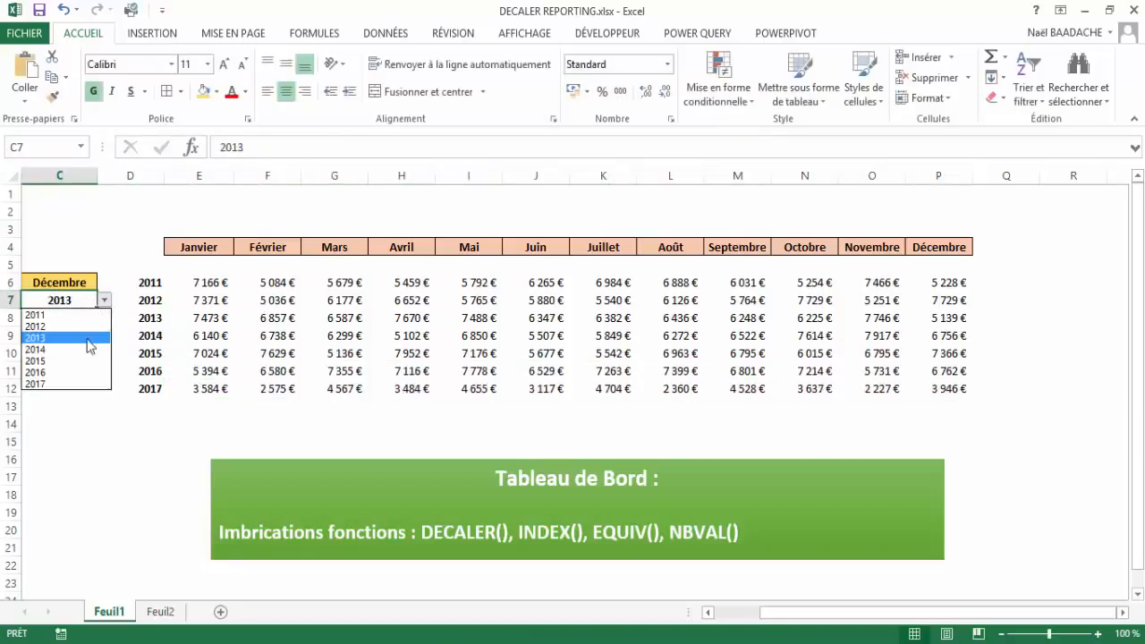
left_click(70, 383)
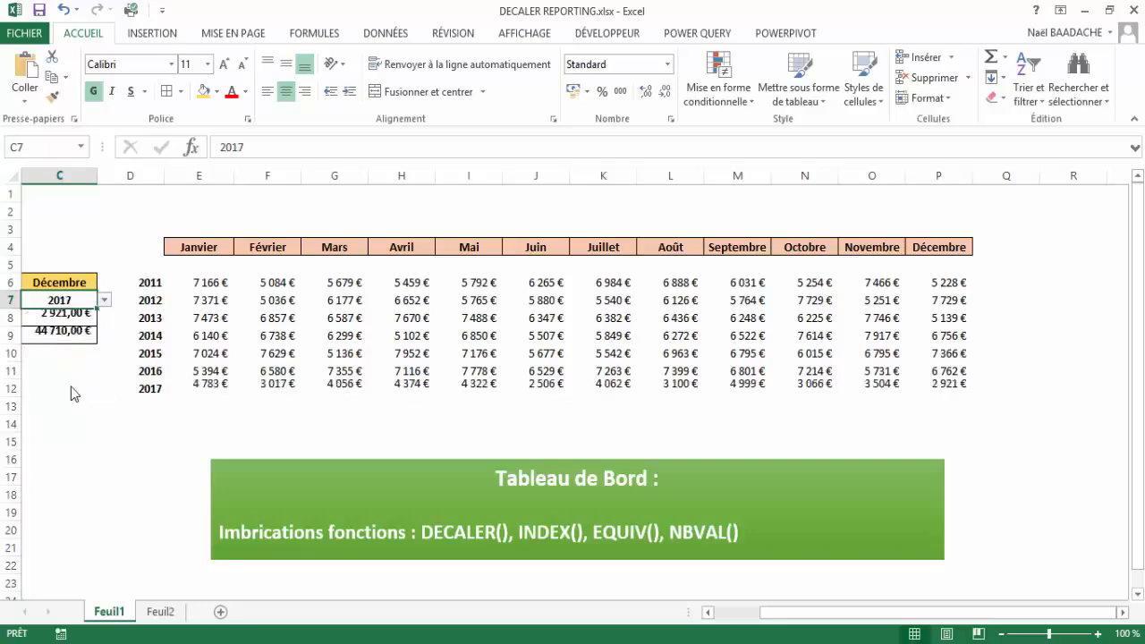
Check the monthly result in C8 against December 2017 and the cumulative result in C9 against the sum of the 2017 row
left_click(60, 316)
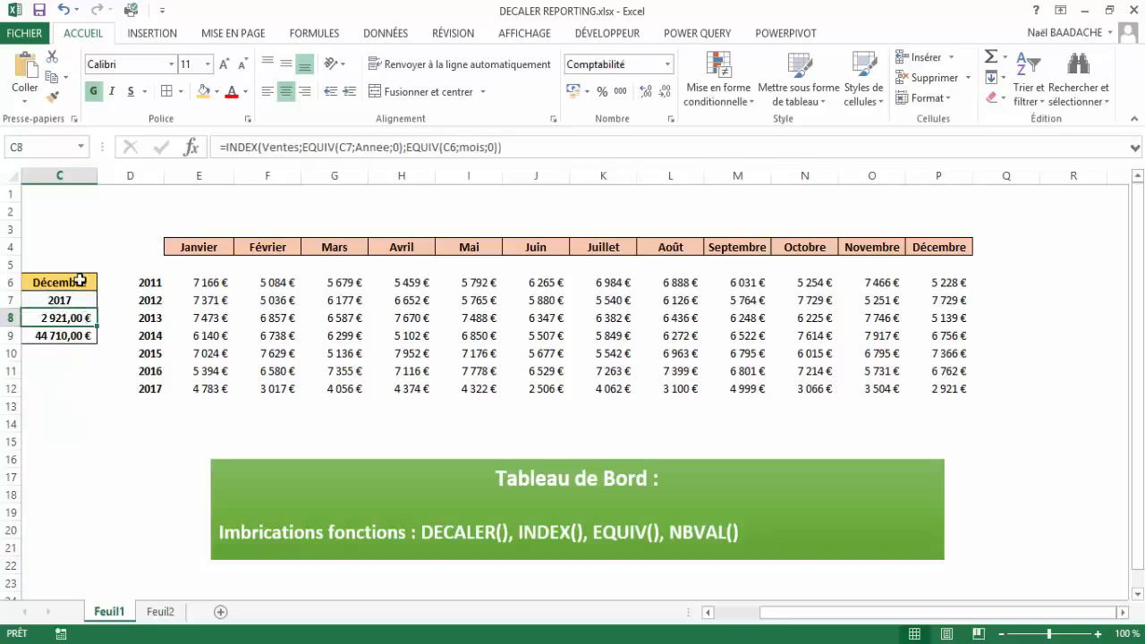
left_click(79, 283)
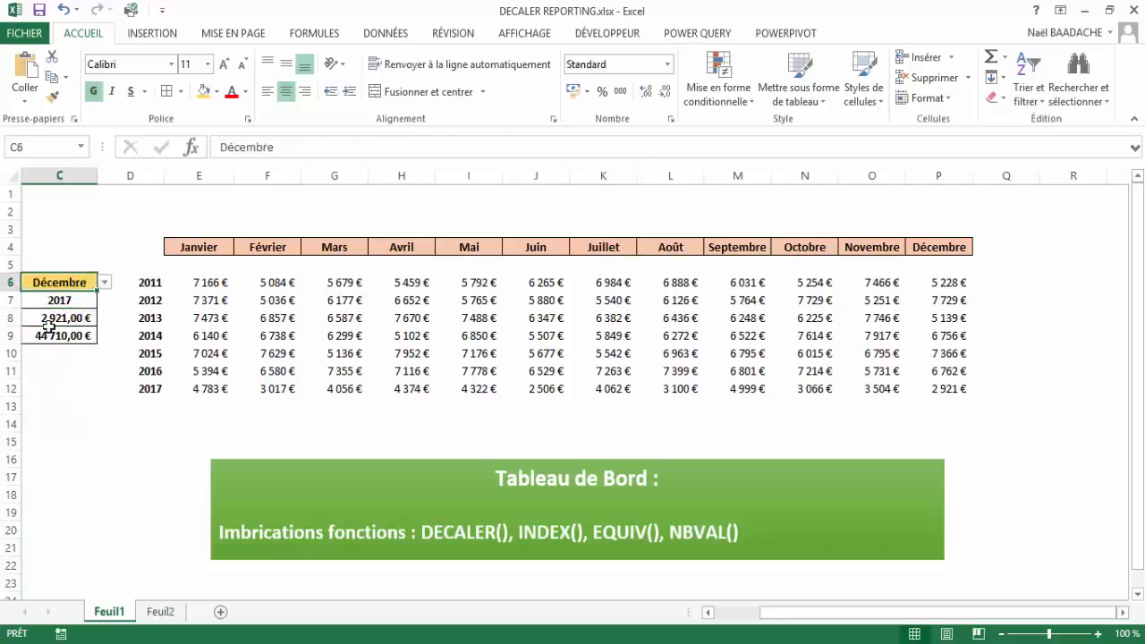
left_click(951, 391)
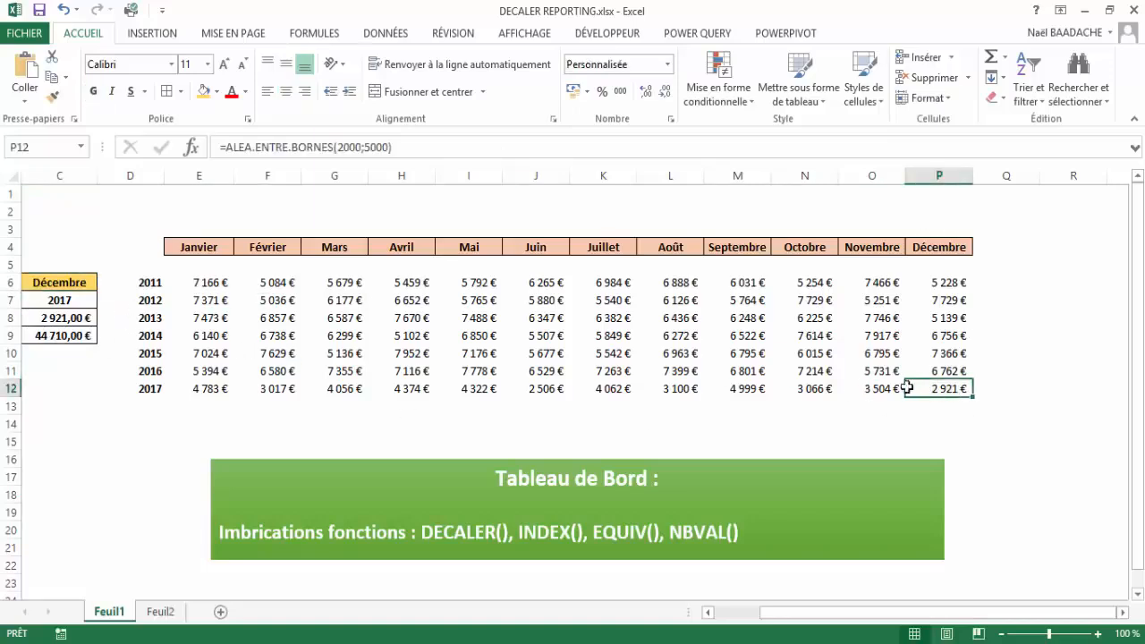
left_click(70, 340)
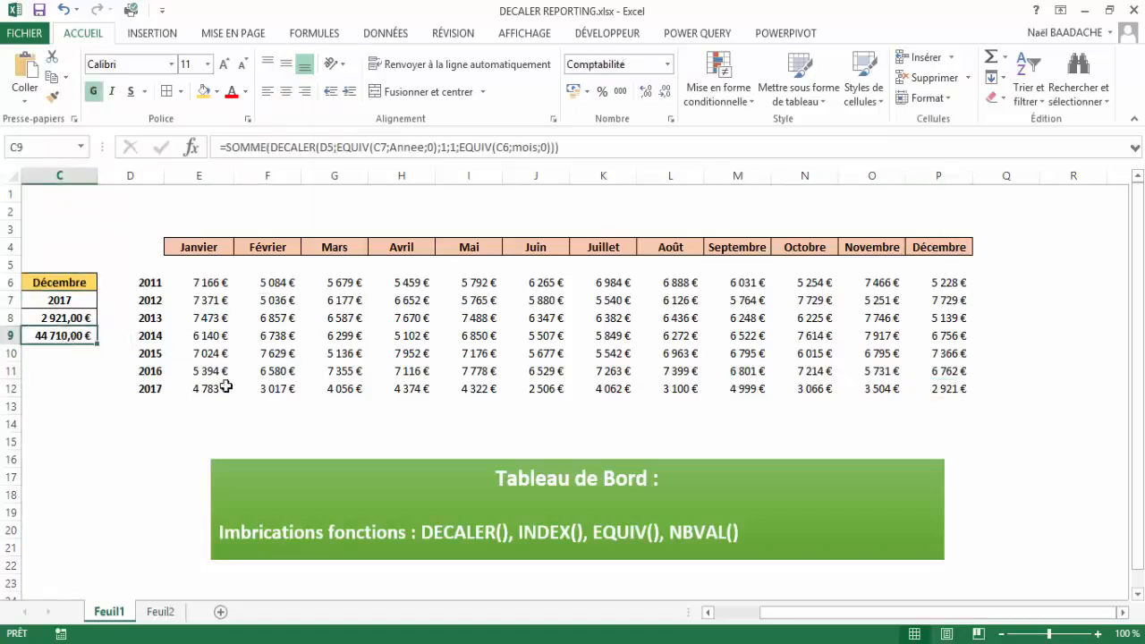
left_click_drag(217, 391, 927, 388)
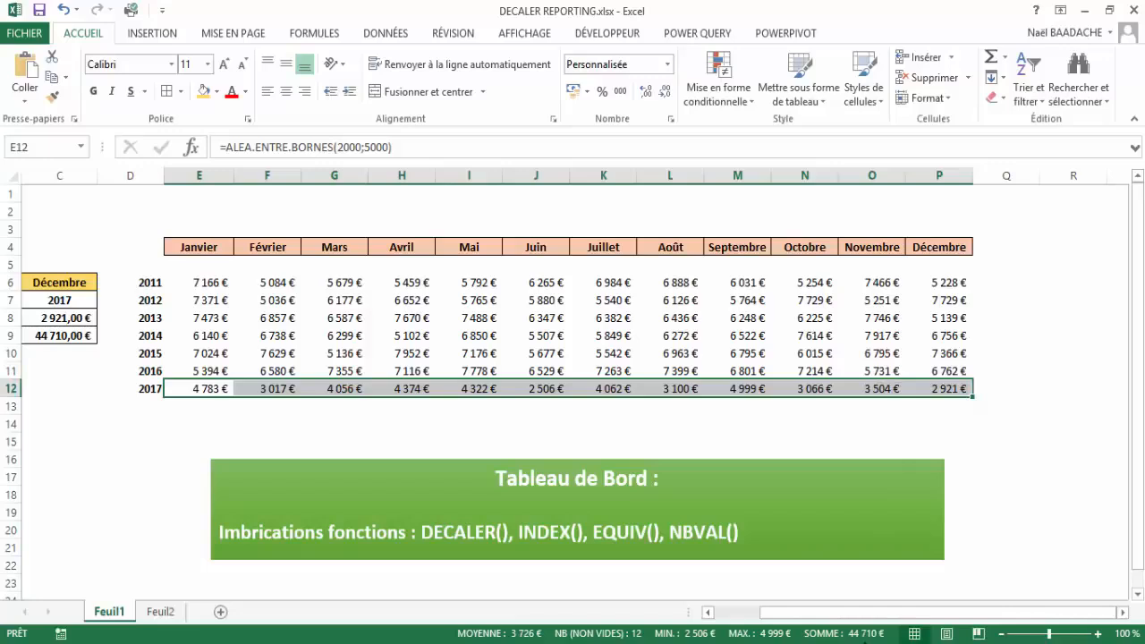
left_click(62, 336)
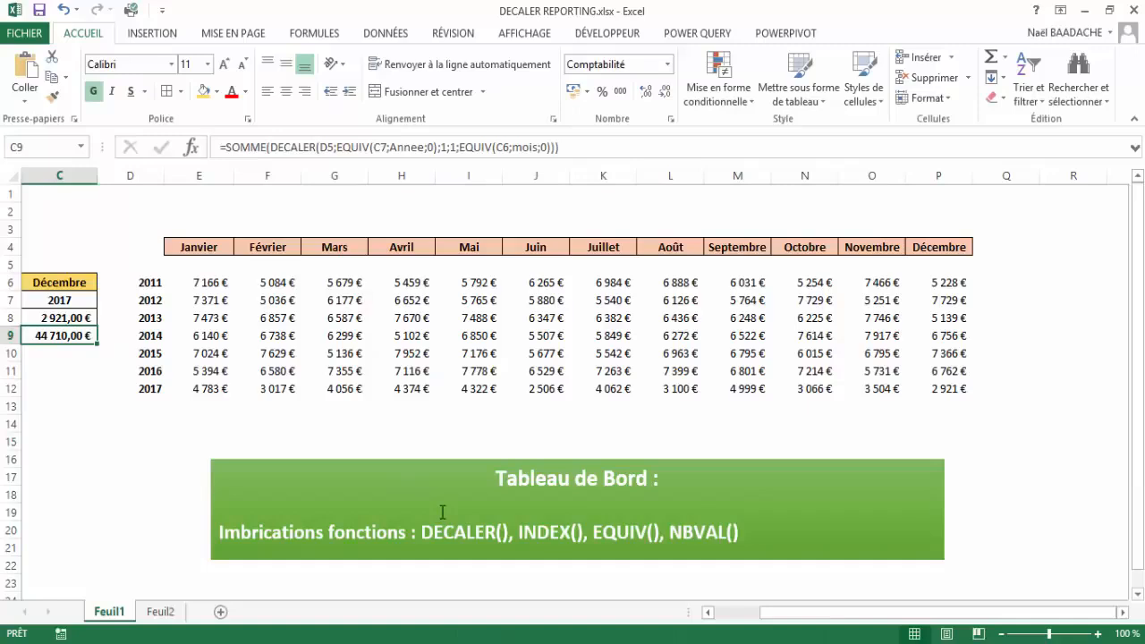
left_click(331, 317)
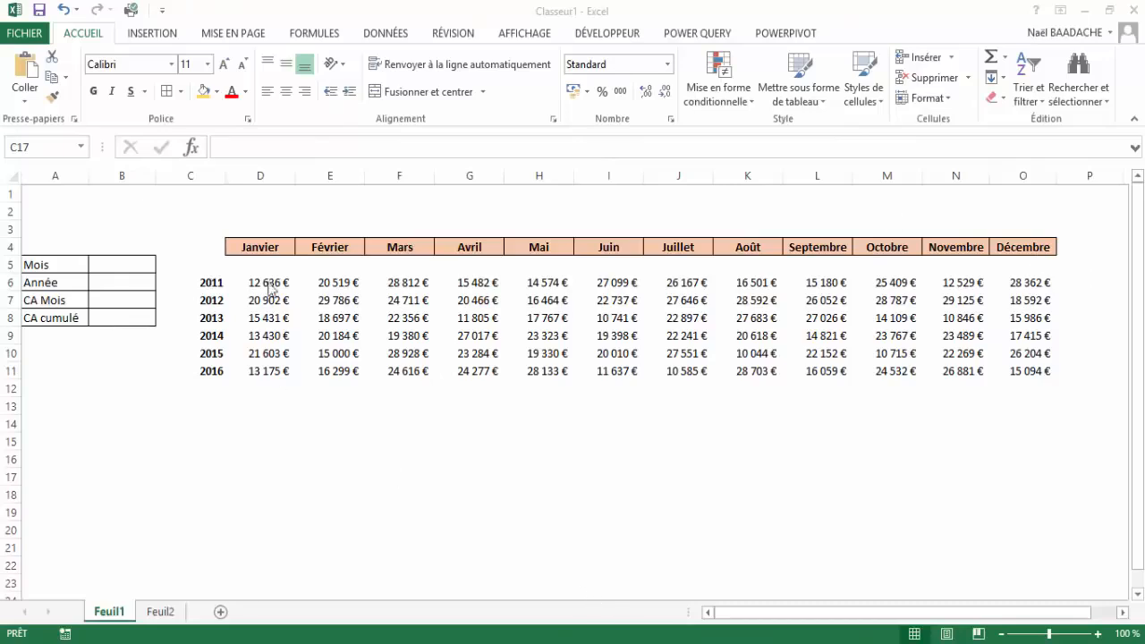
Name the month header range D4:O4, January to December, as Mois
left_click(135, 266)
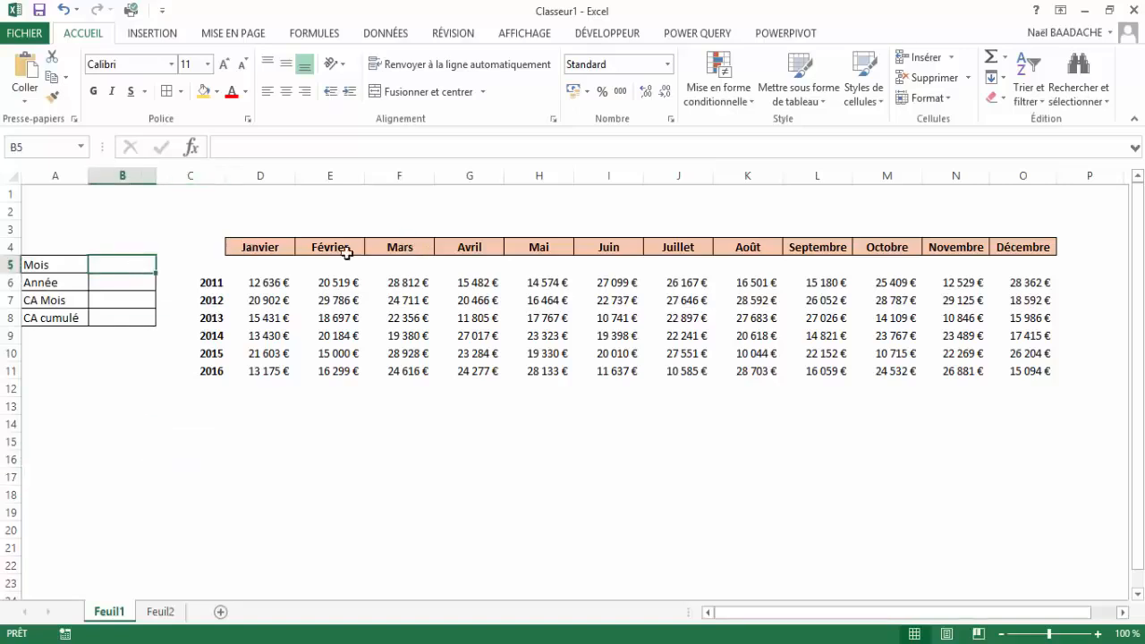
left_click(259, 246)
left_click_drag(259, 246, 1005, 248)
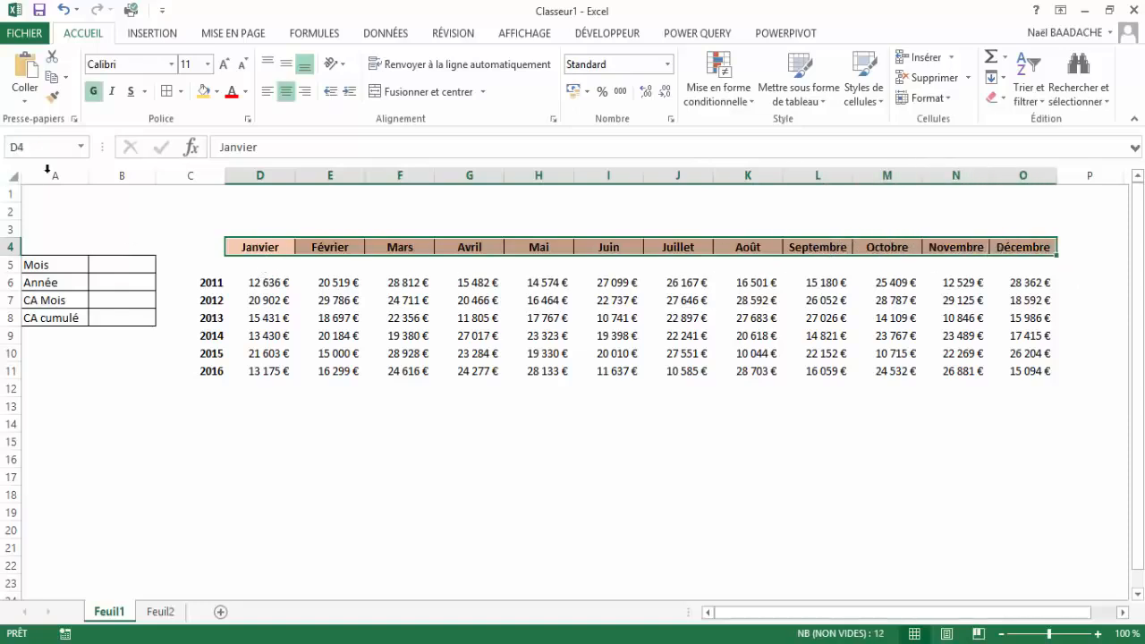
left_click(44, 146)
type("Mois")
key("Return")
Restrict B5, beside the Mois label, to a drop-down list with data validation using the source =Mois
left_click(113, 274)
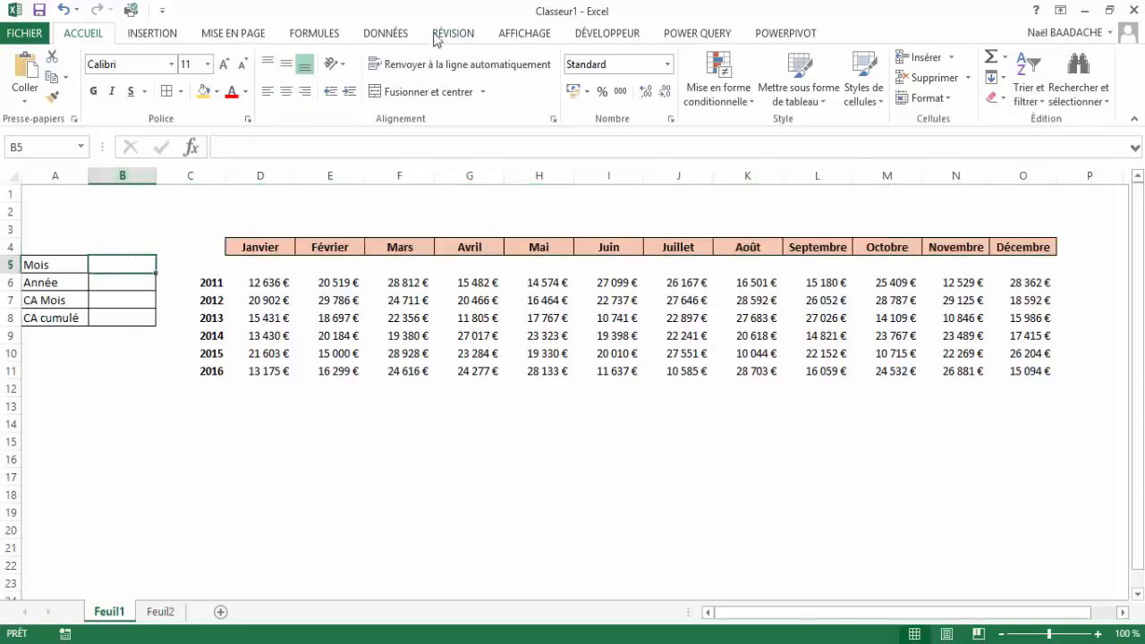
left_click(385, 36)
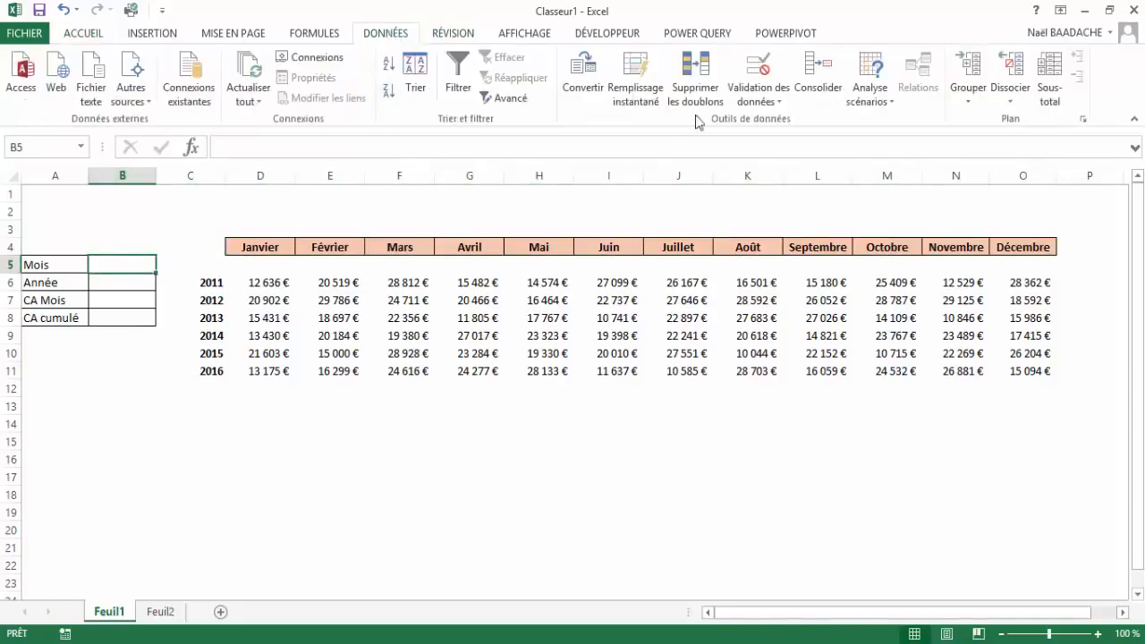
left_click(767, 104)
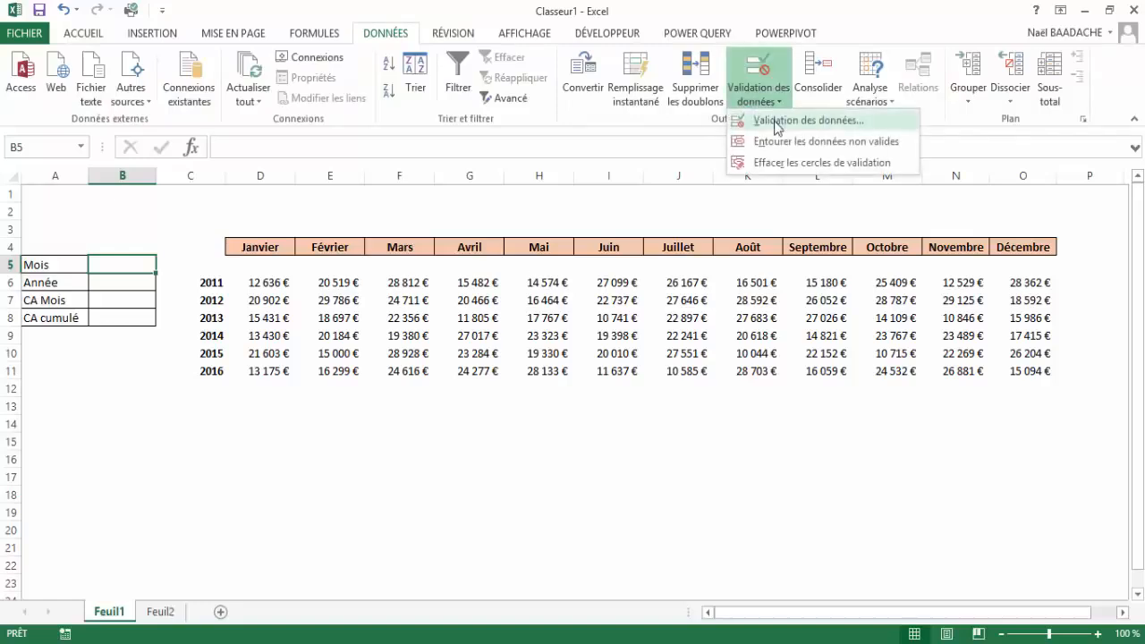
left_click(776, 123)
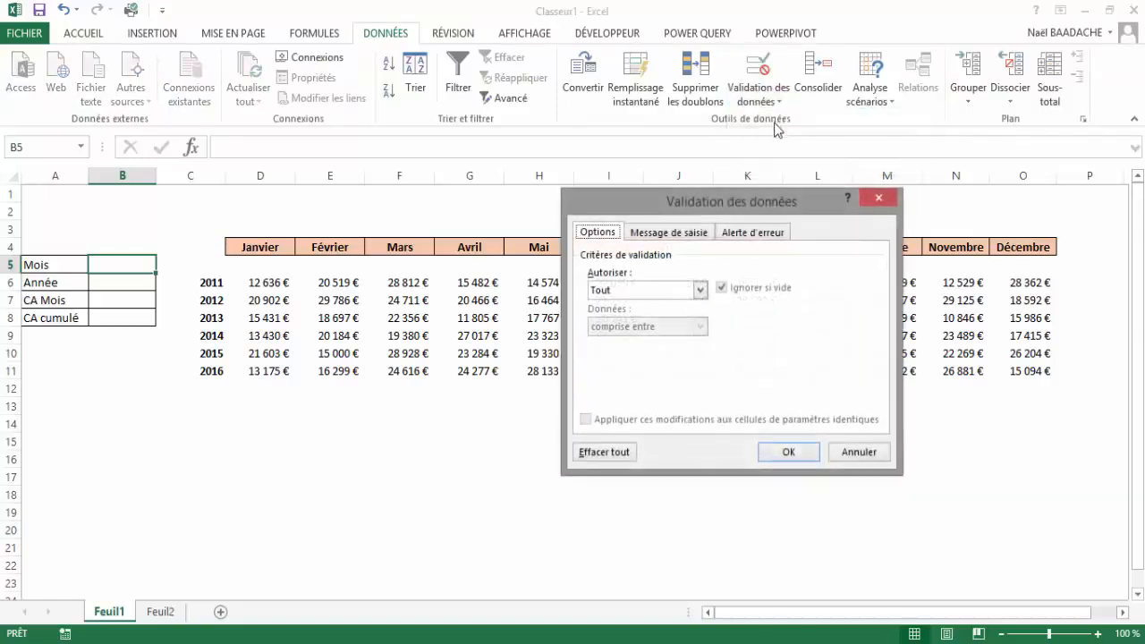
left_click(629, 294)
left_click(619, 341)
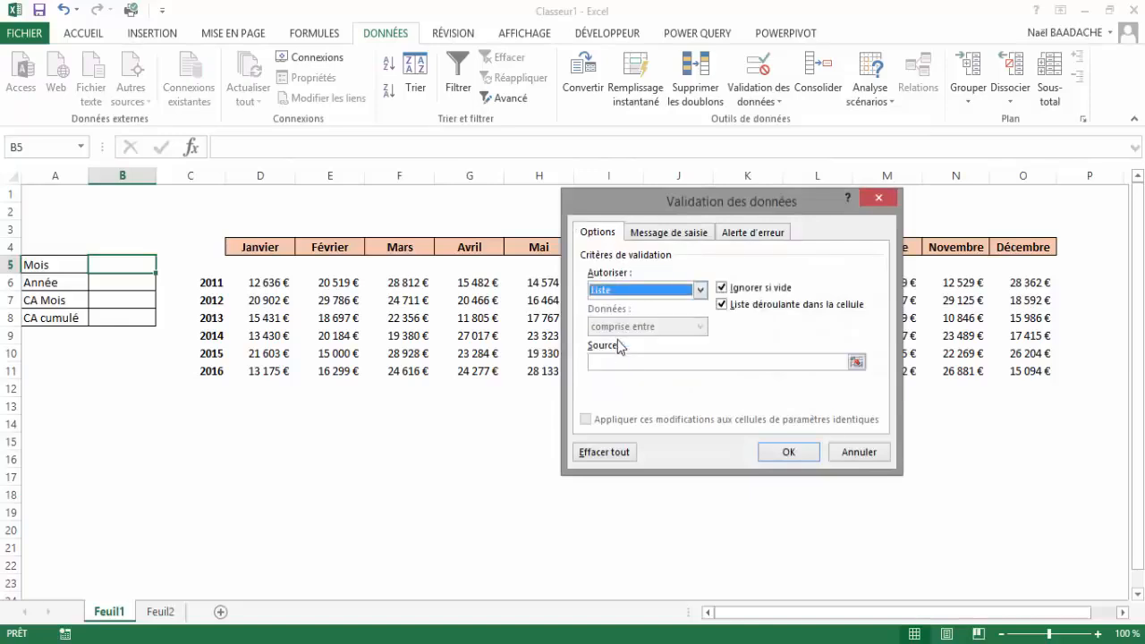
left_click(619, 361)
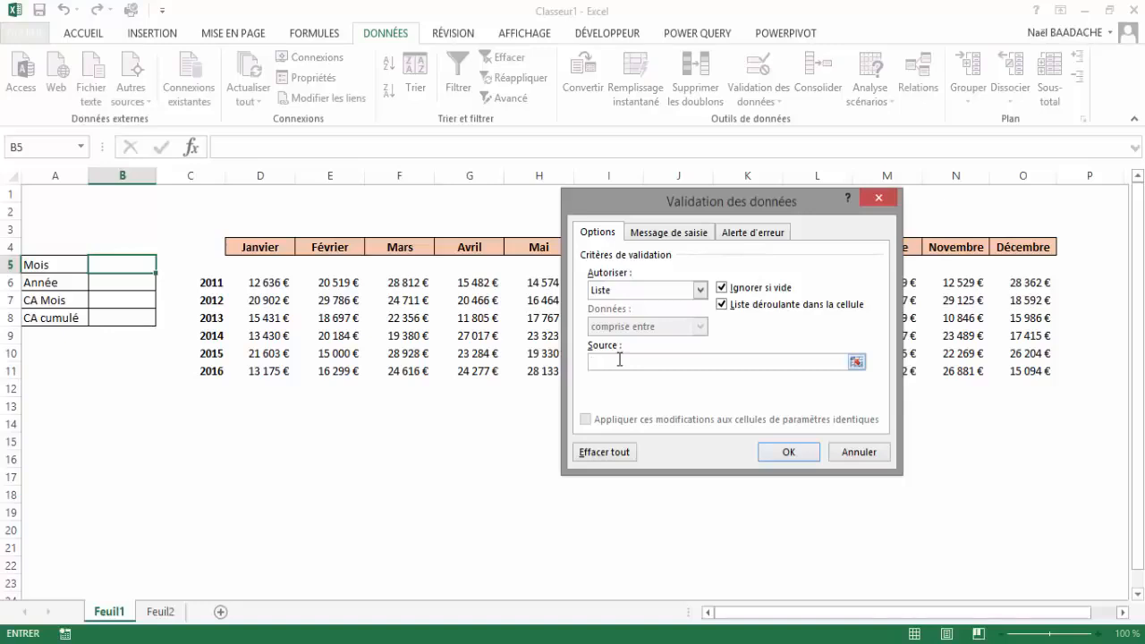
key("F3")
left_click(642, 295)
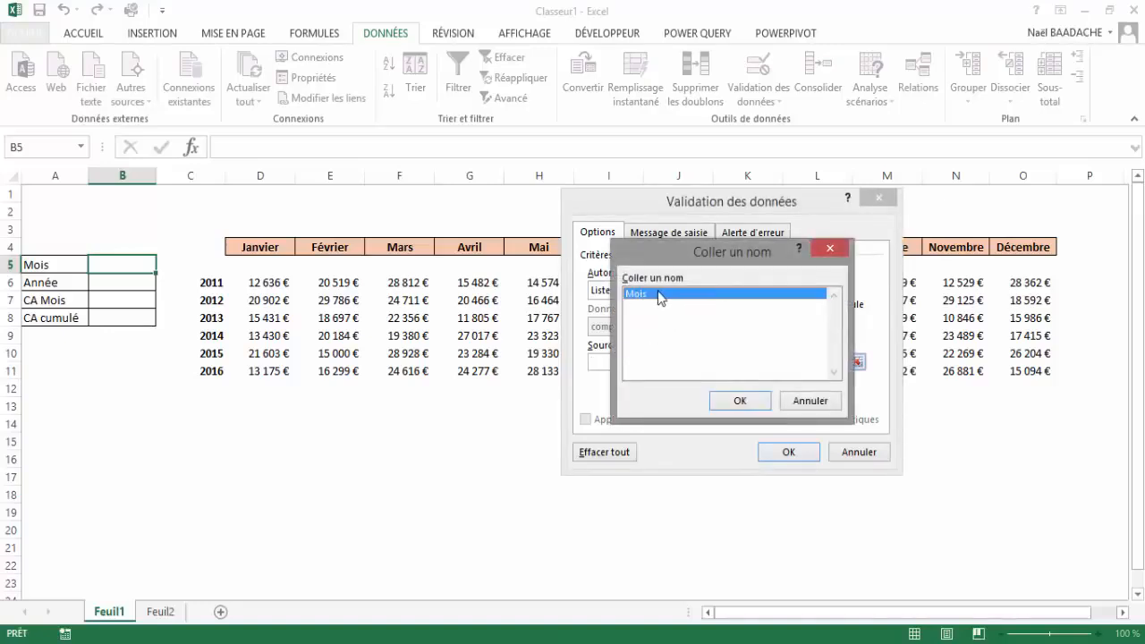
left_click(742, 401)
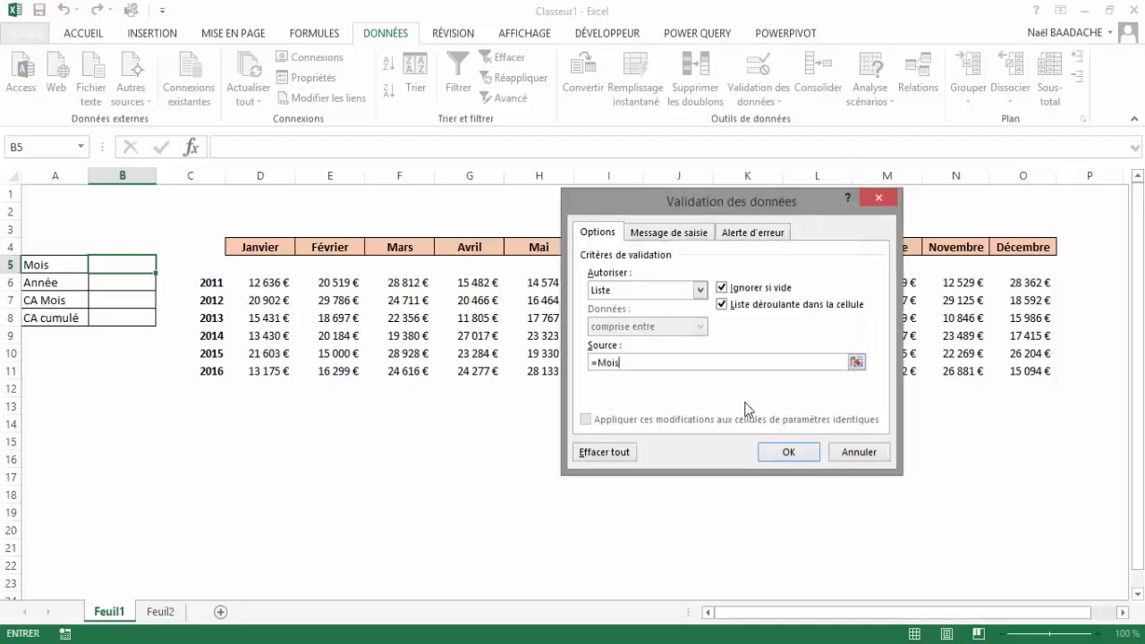
left_click(788, 452)
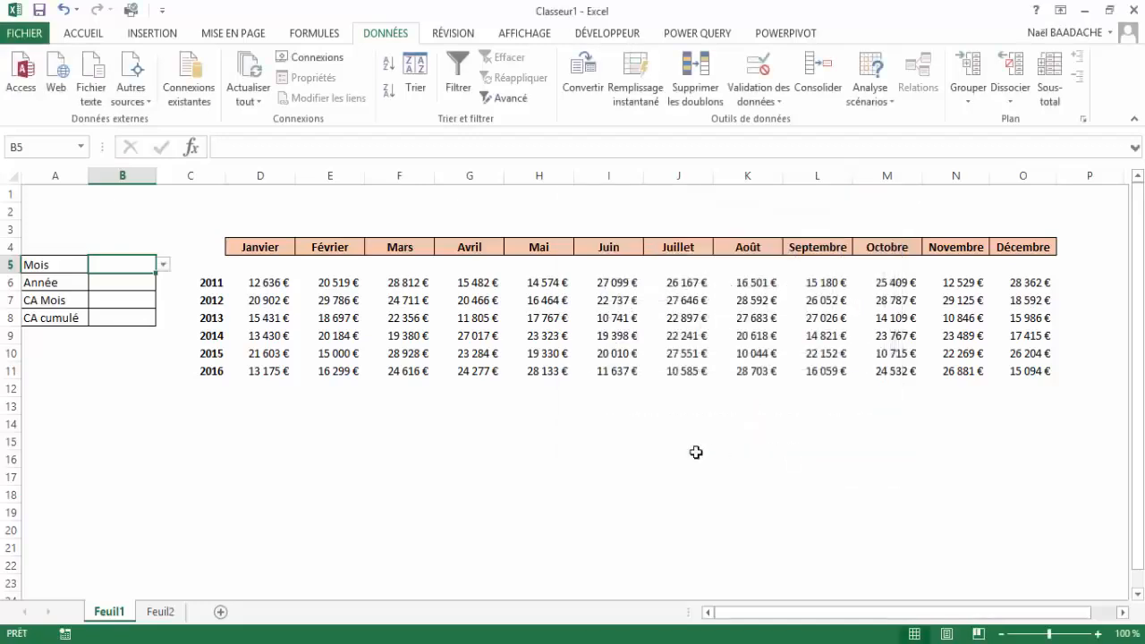
Check the months offered by the drop-down list in B5 without choosing one
left_click(162, 264)
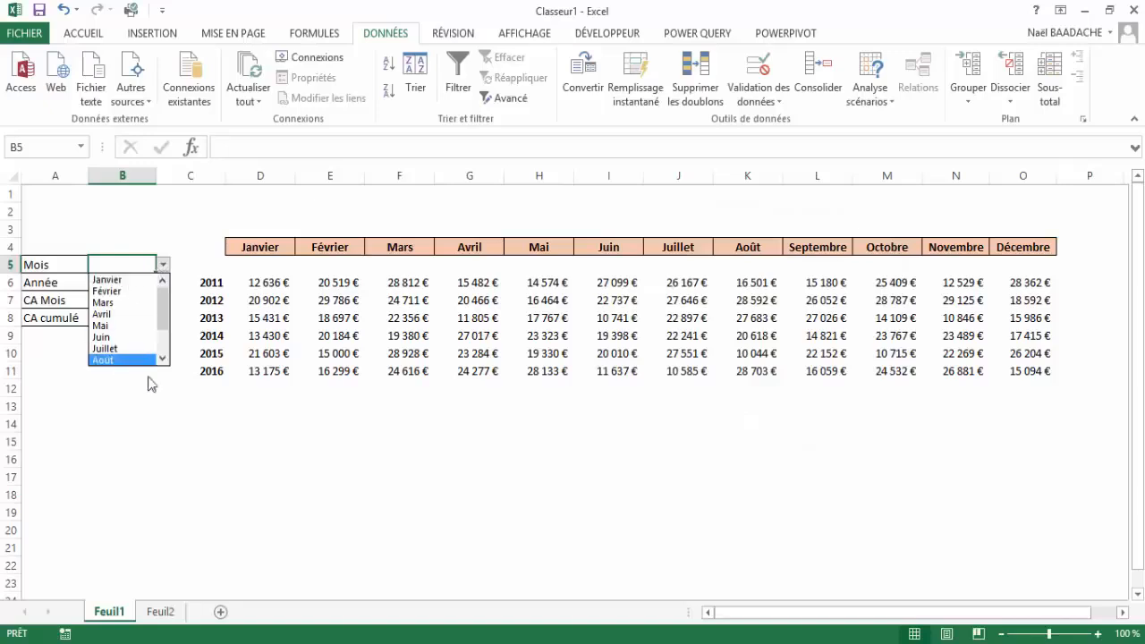
left_click_drag(166, 312, 175, 420)
left_click(176, 420)
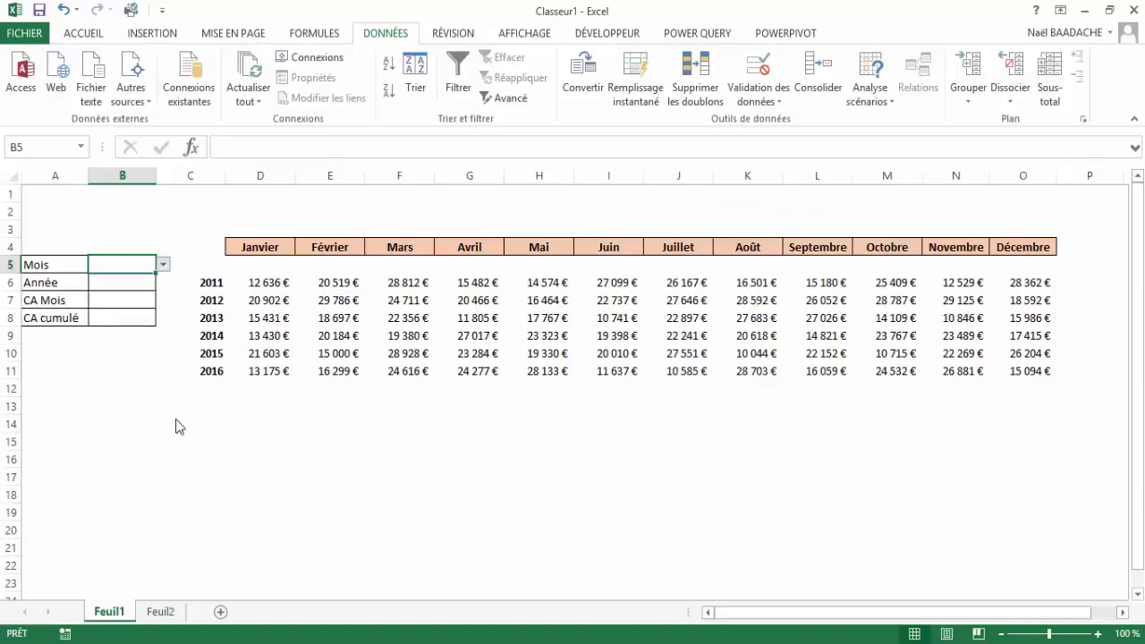
left_click(164, 266)
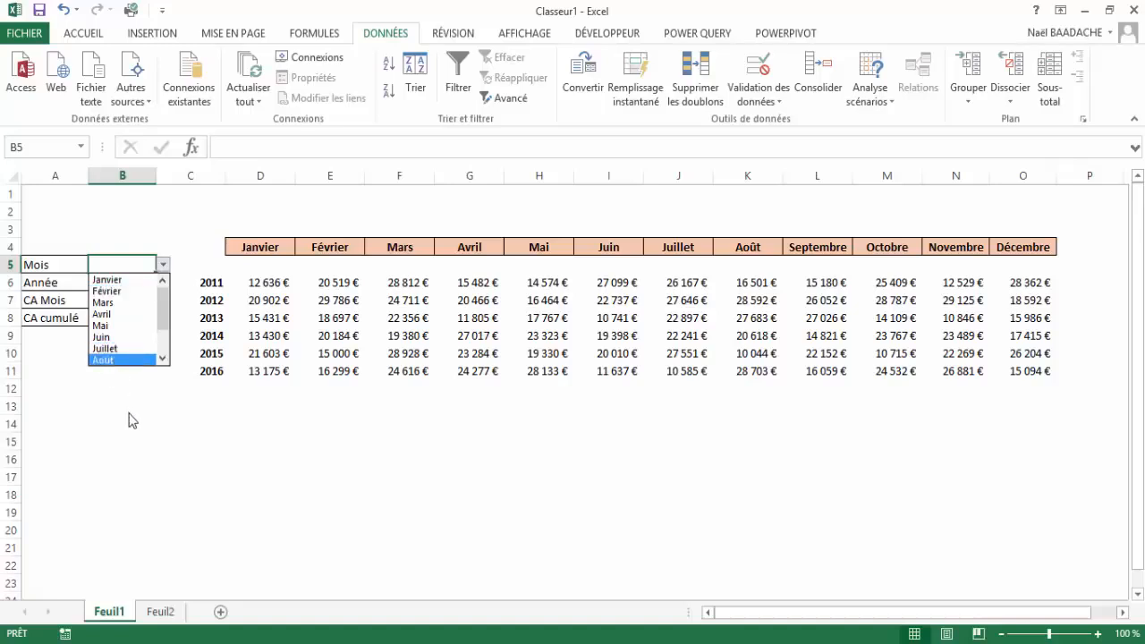
key("Escape")
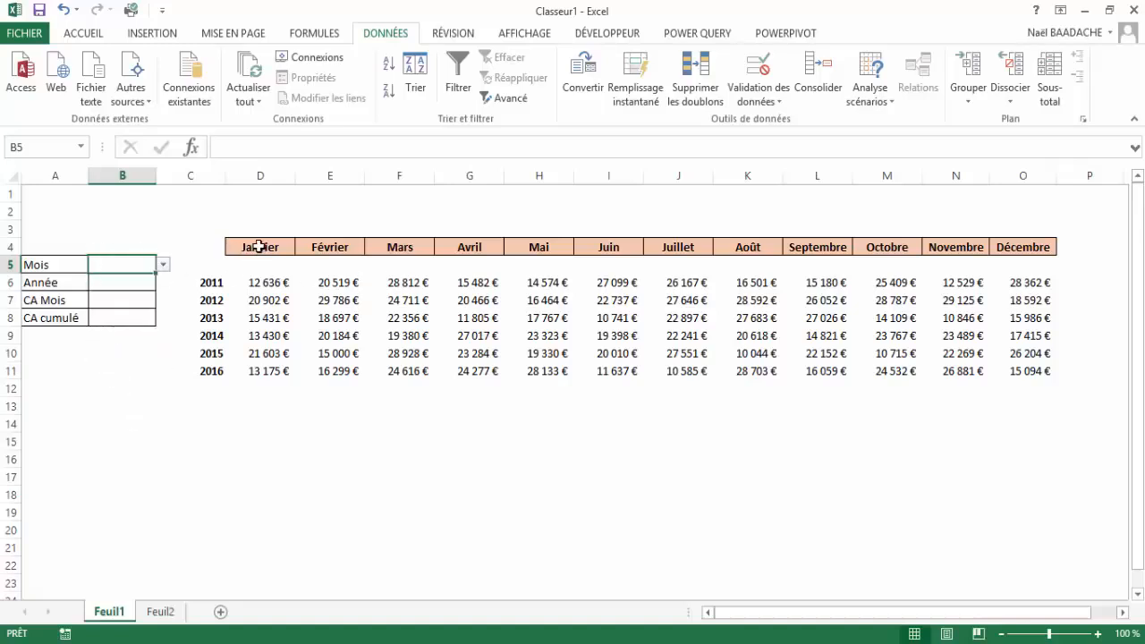
Add the years 2017 and 2018 in C12 and C13, directly below 2016
left_click(132, 279)
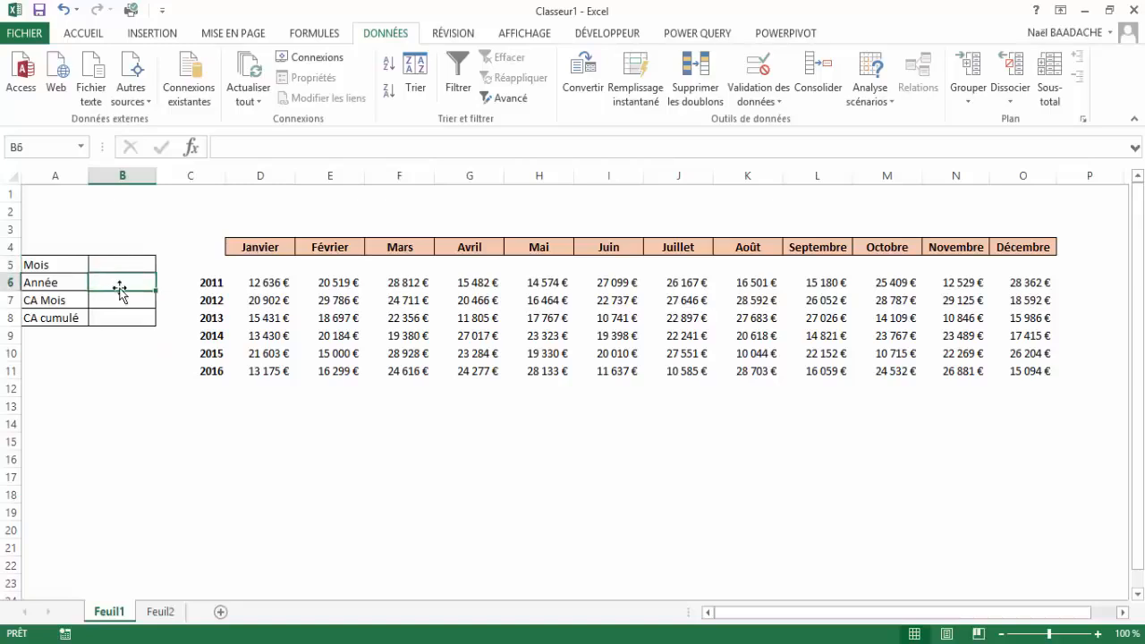
left_click(209, 385)
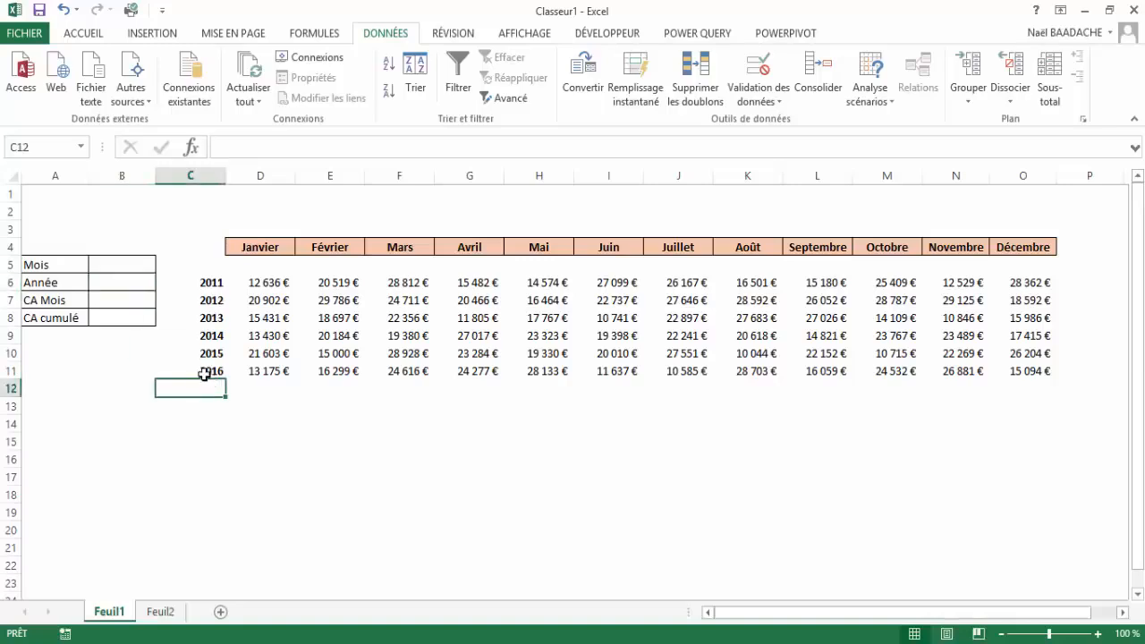
type("2017")
key("Return")
type("205")
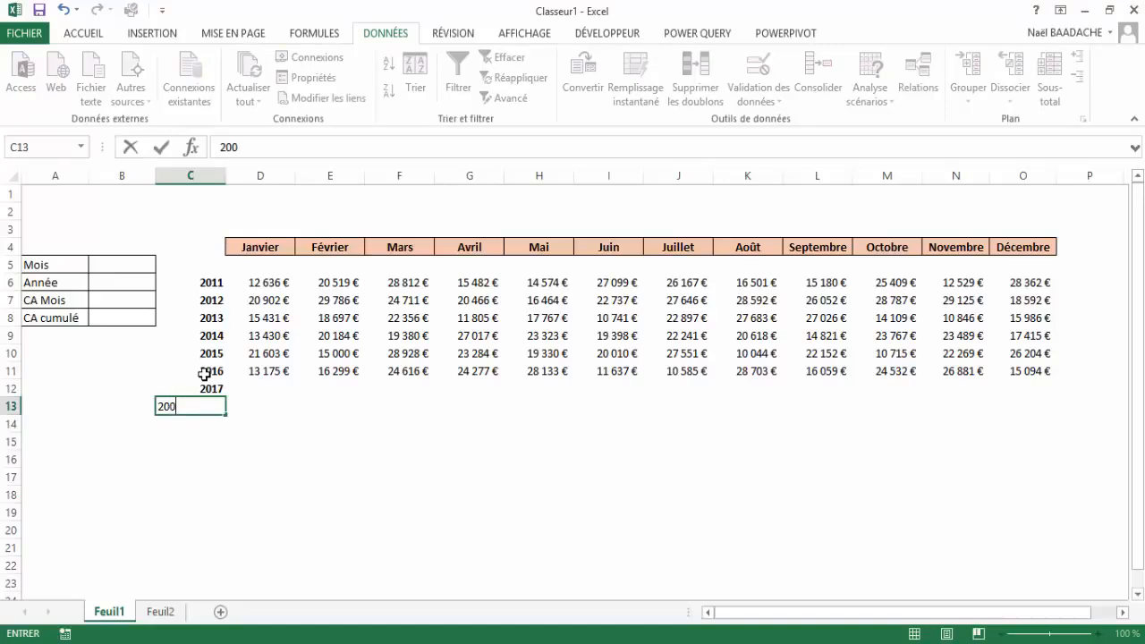
key("BackSpace")
key("BackSpace")
type("18")
key("Return")
Clear the years 2017 and 2018 from C12:C13
left_click(135, 283)
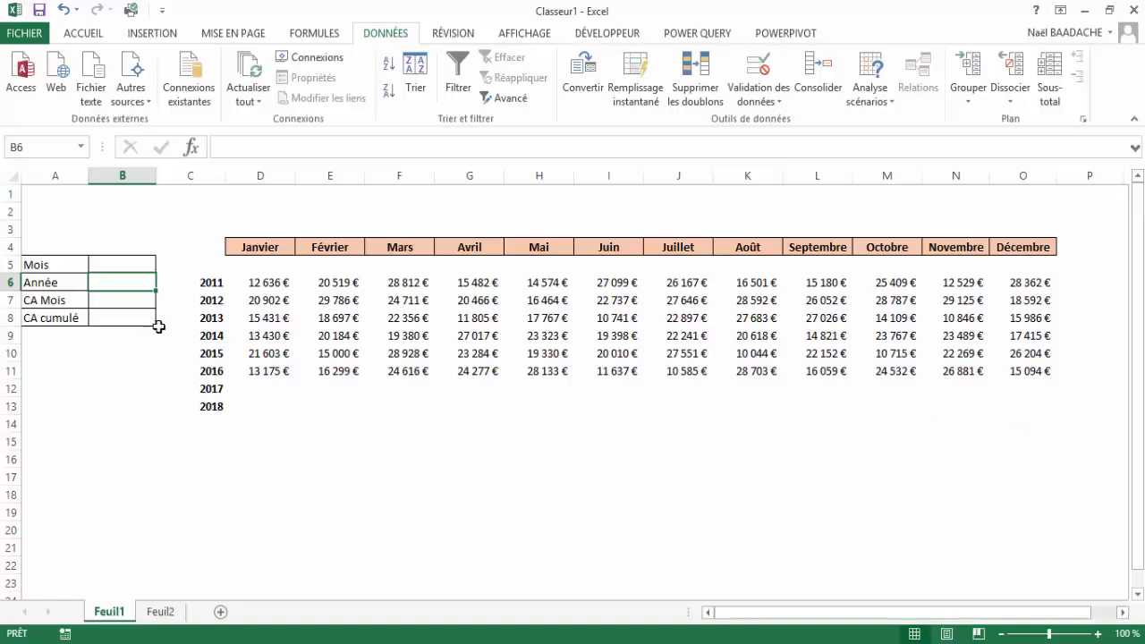
left_click_drag(219, 390, 218, 404)
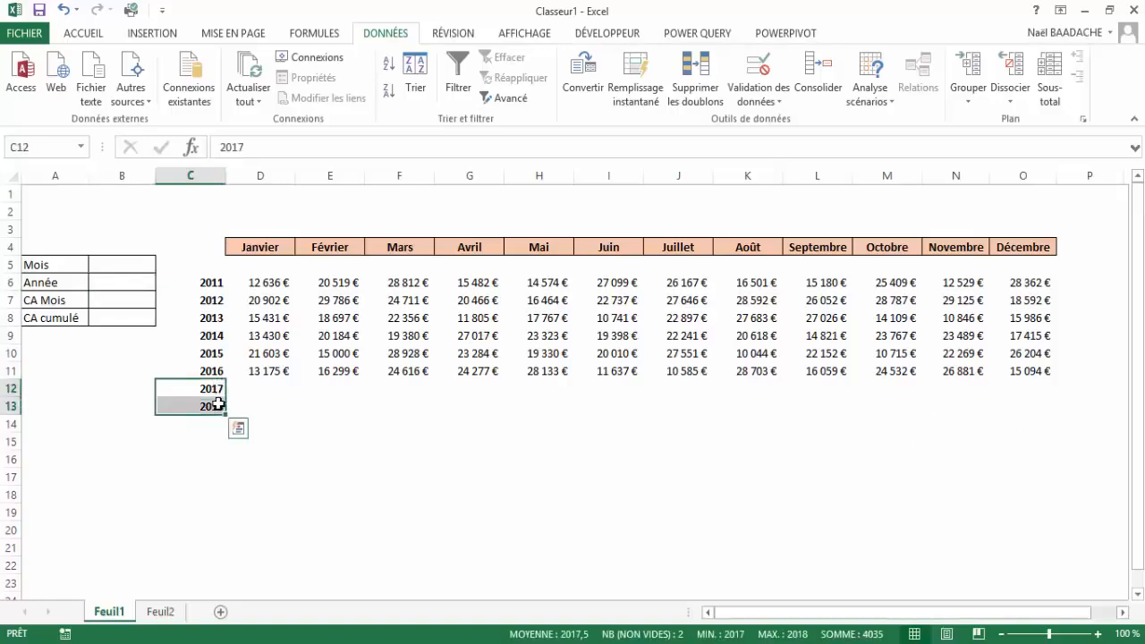
key("Delete")
left_click(302, 463)
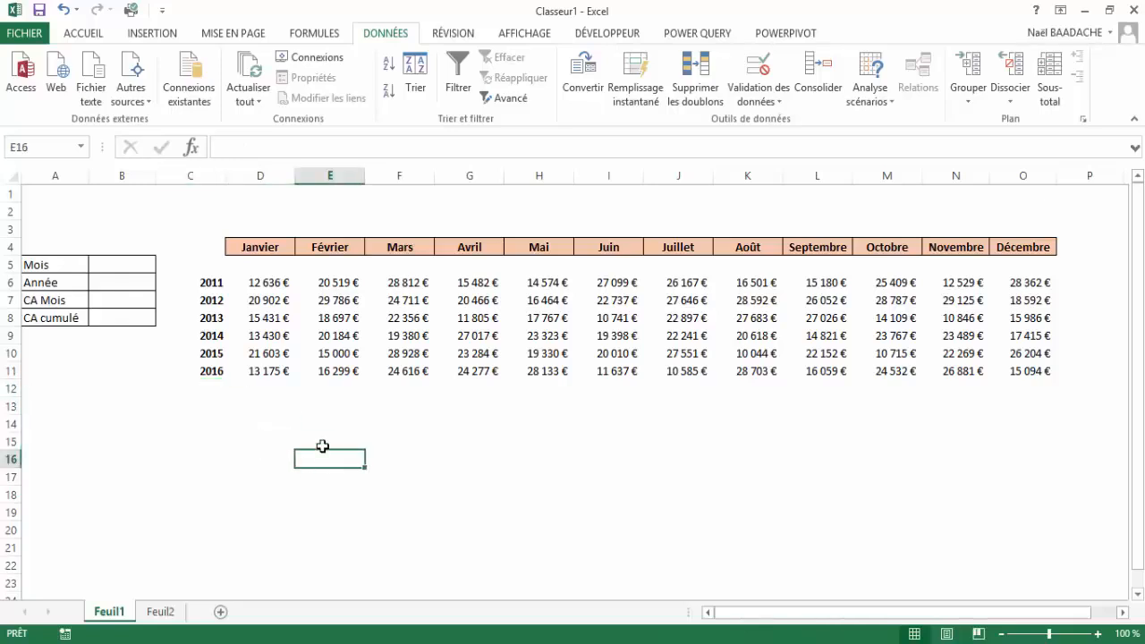
Name the year range C6:C11, 2011 to 2016, as Annee
left_click(215, 284)
left_click_drag(215, 283, 220, 368)
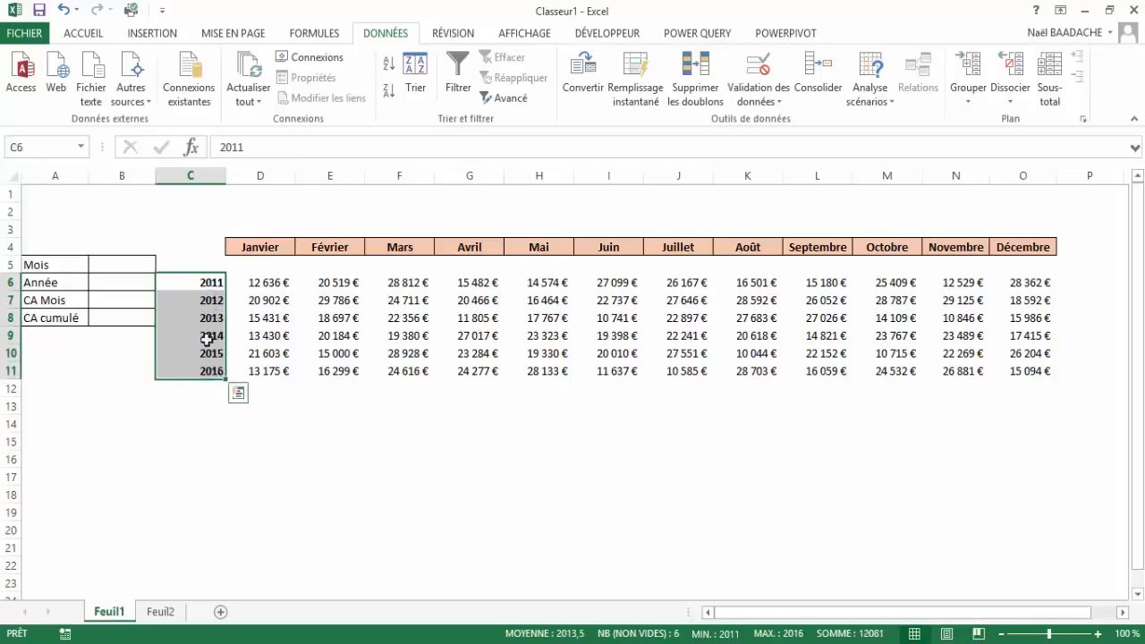
left_click(46, 146)
type("A")
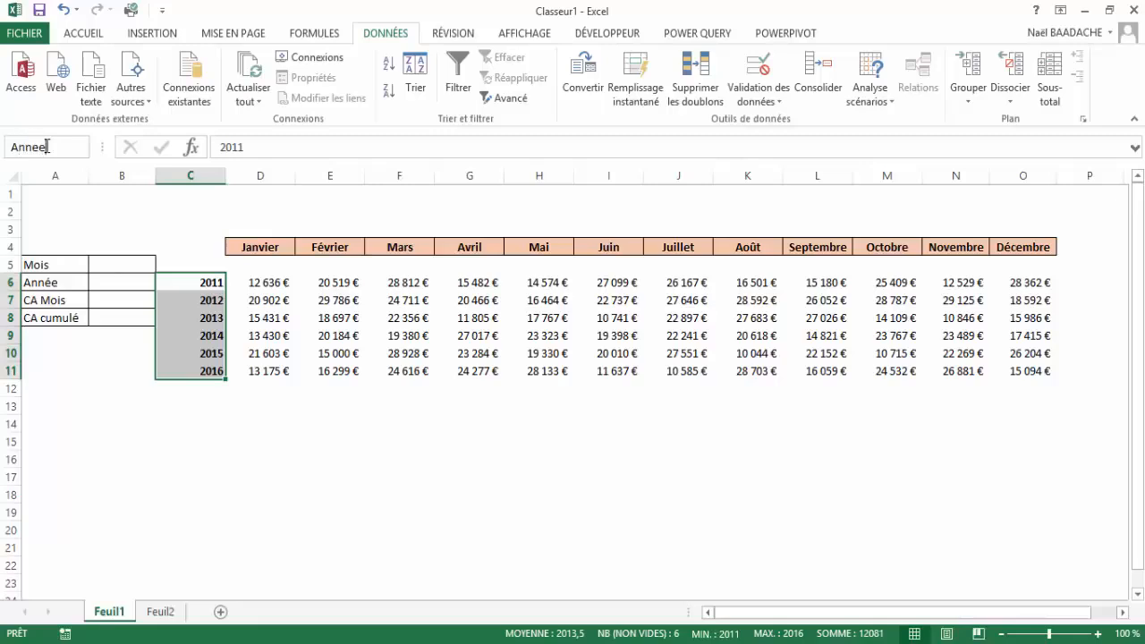
type("nnee")
key("Return")
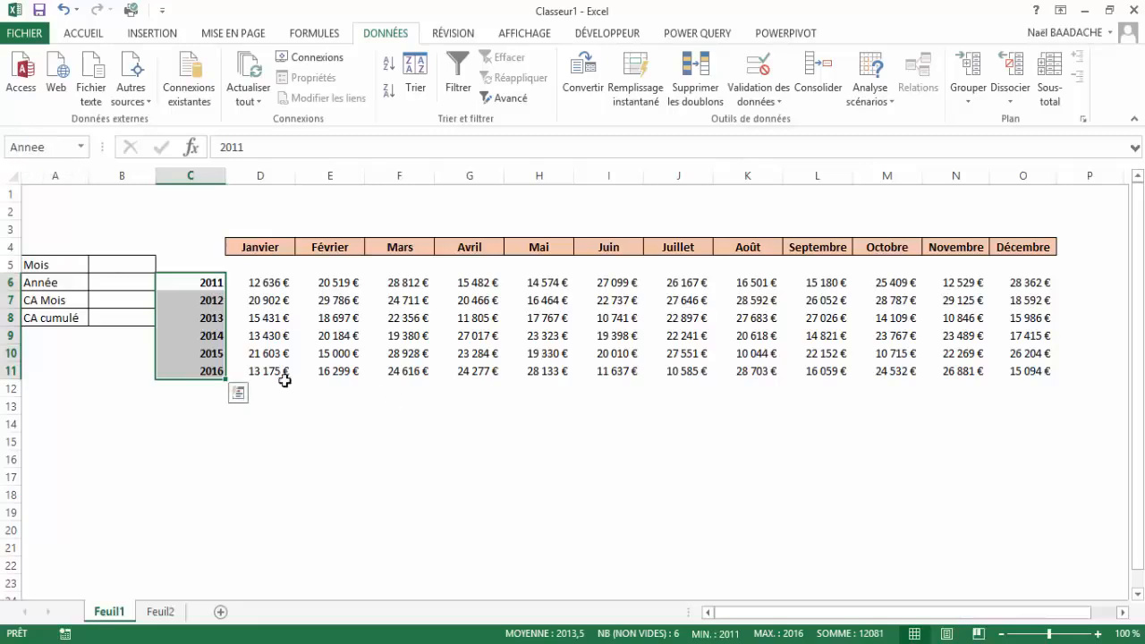
left_click(272, 426)
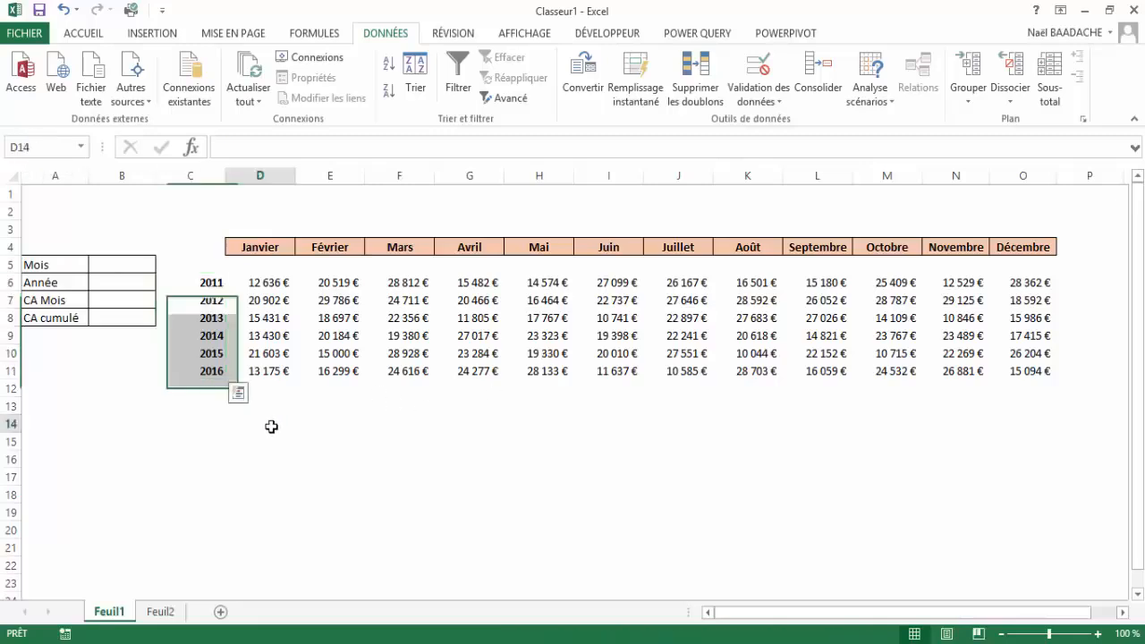
Examine which cells the name Annee refers to in the Name Manager, then close it without changes
left_click(135, 280)
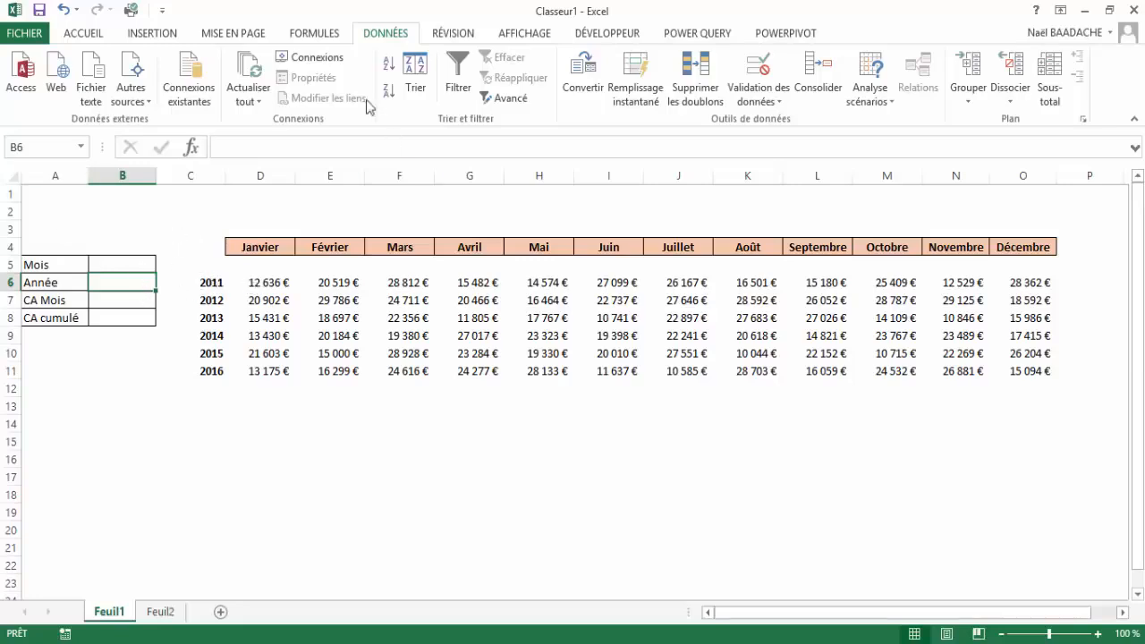
left_click(312, 36)
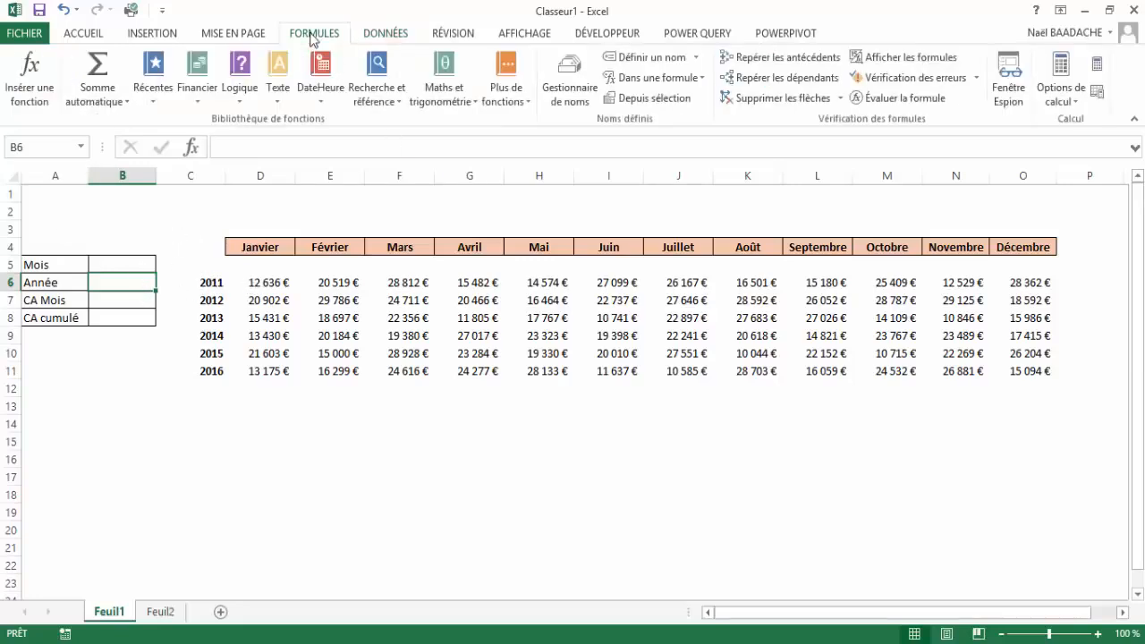
left_click(571, 79)
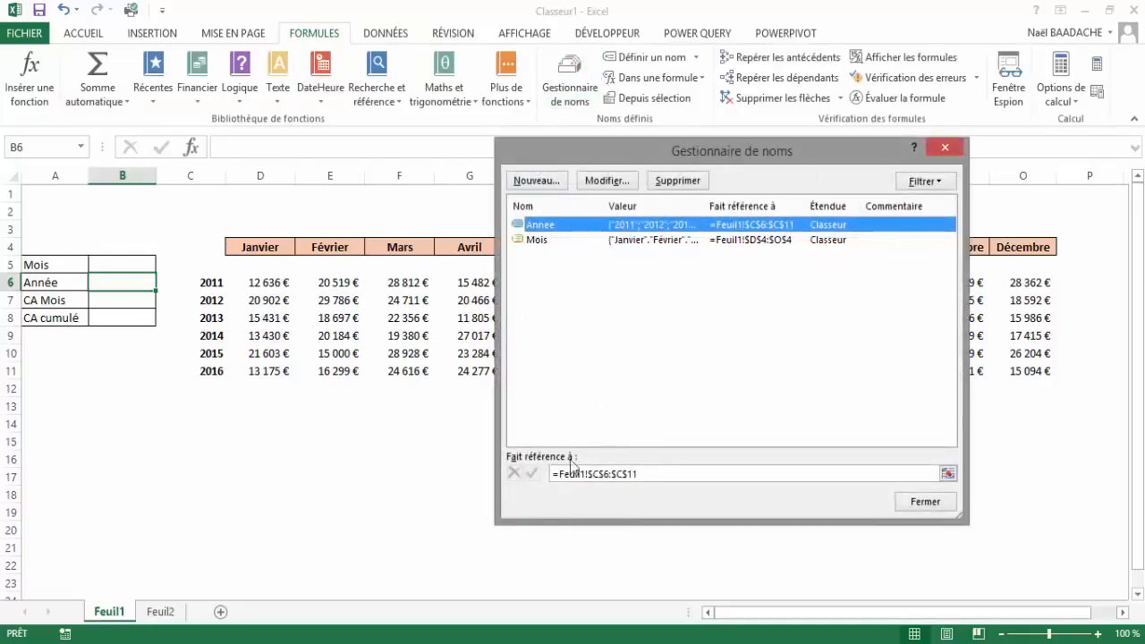
left_click(653, 477)
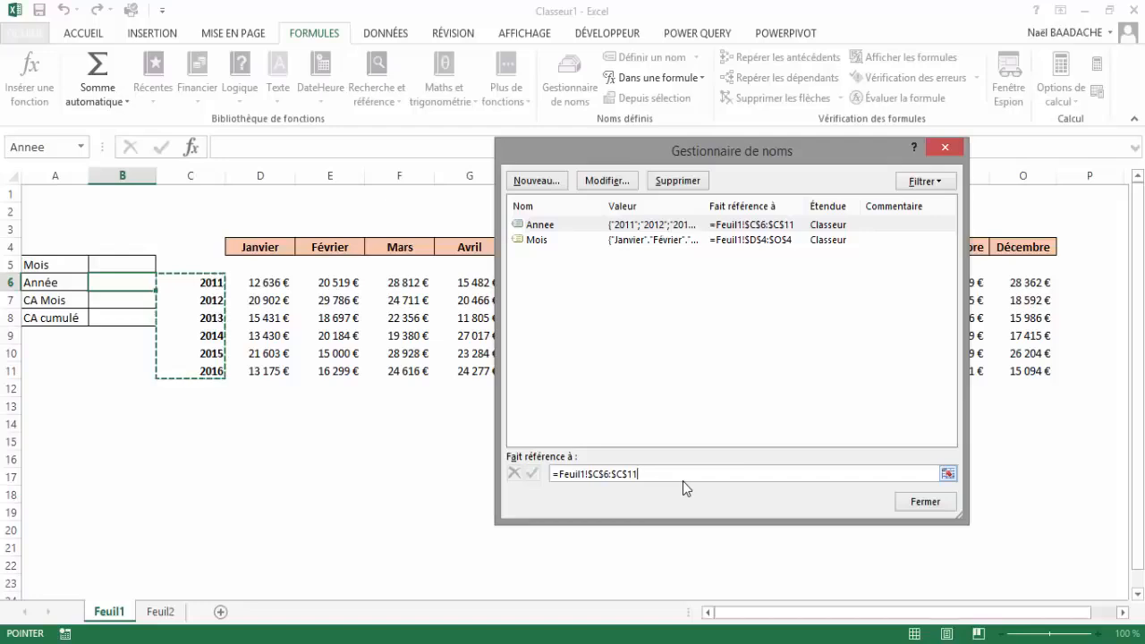
left_click(682, 481)
left_click(916, 506)
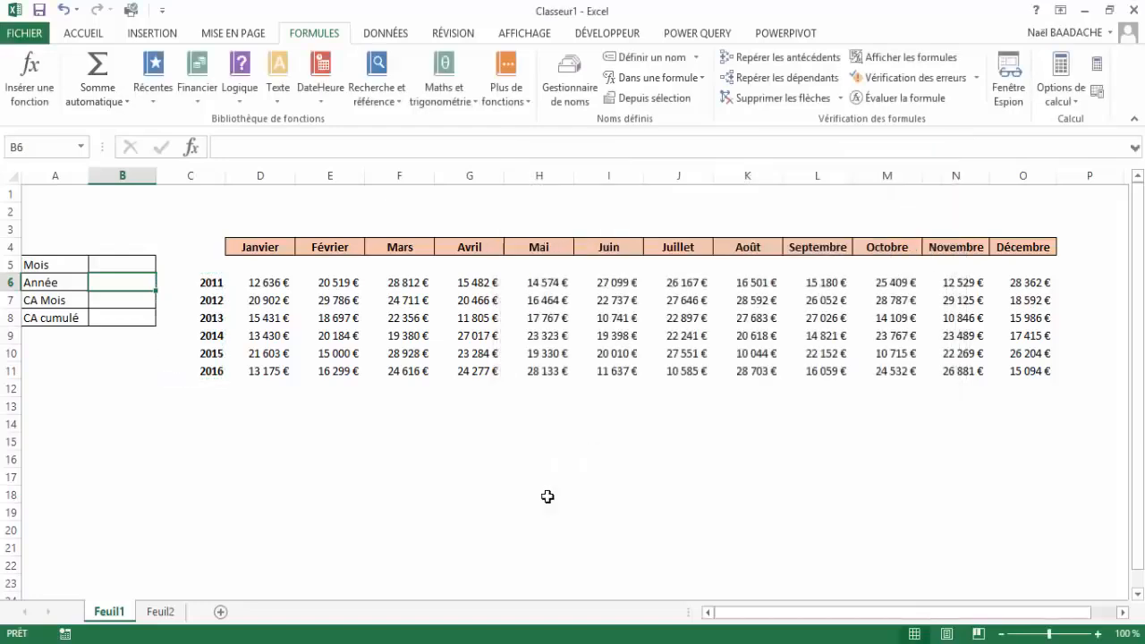
Correct "departir" to "de partir" in the DECALER explanation box on Feuil2
left_click(161, 612)
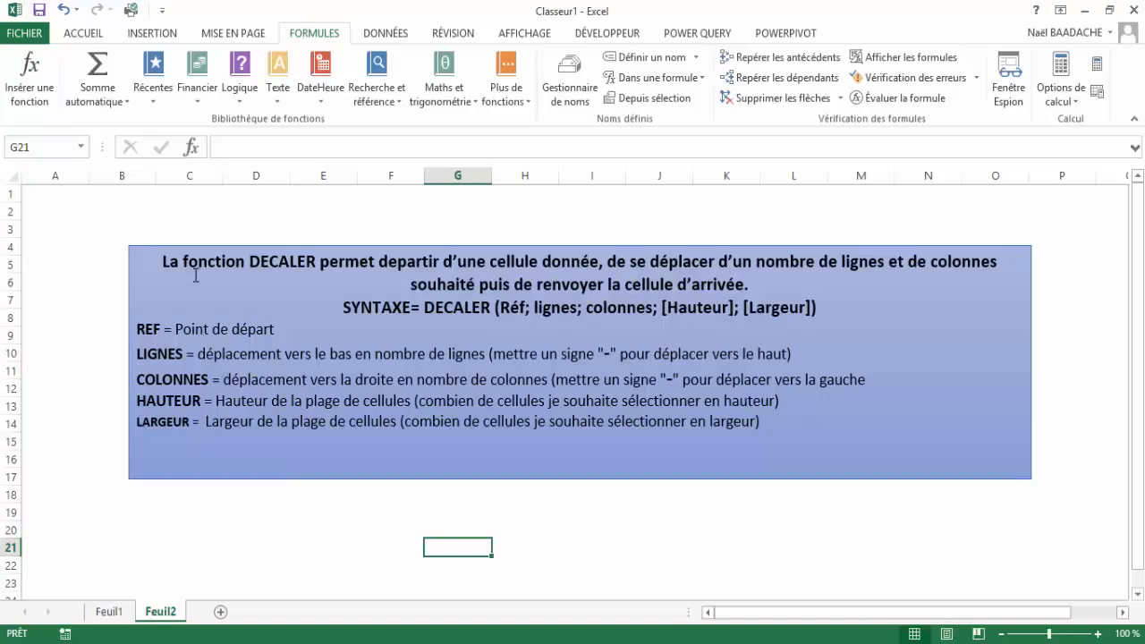
left_click(395, 269)
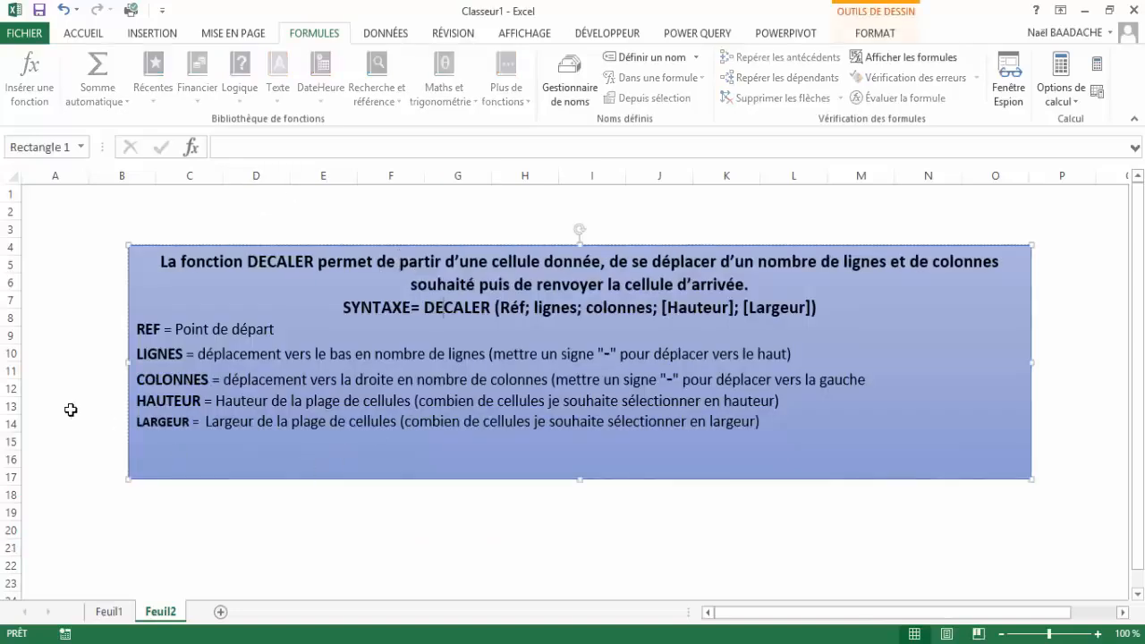
left_click(70, 408)
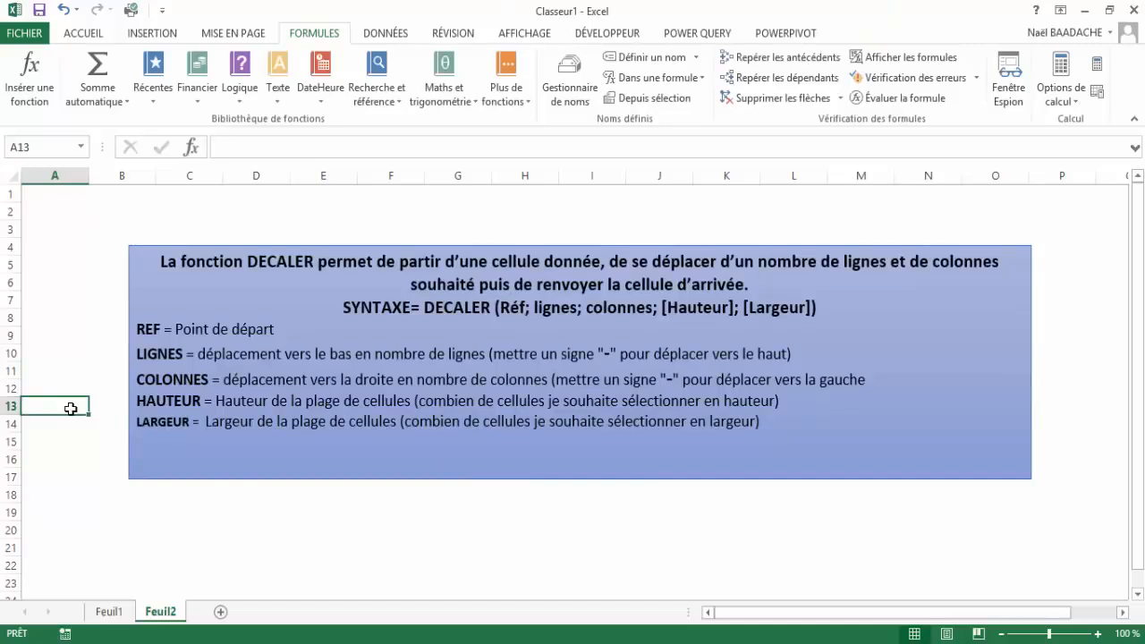
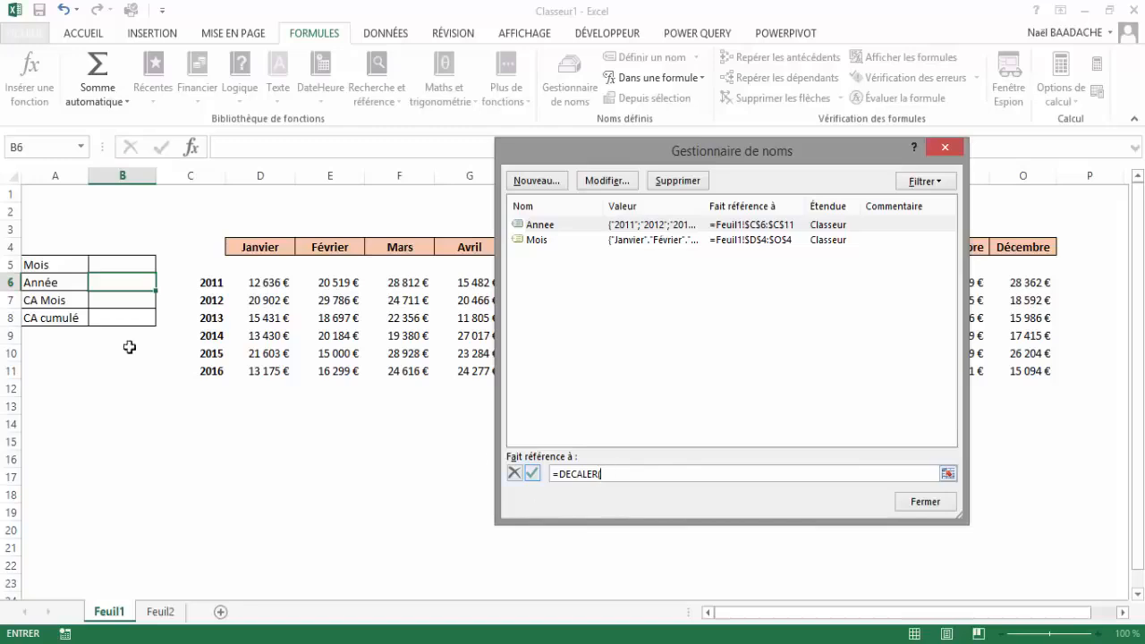
Redefine the name Annee as =DECALER(Feuil1!$C$5;1;0;NBVAL(Feuil1!$C:$C)), check the cells it covers, and close the Name Manager
left_click(212, 271)
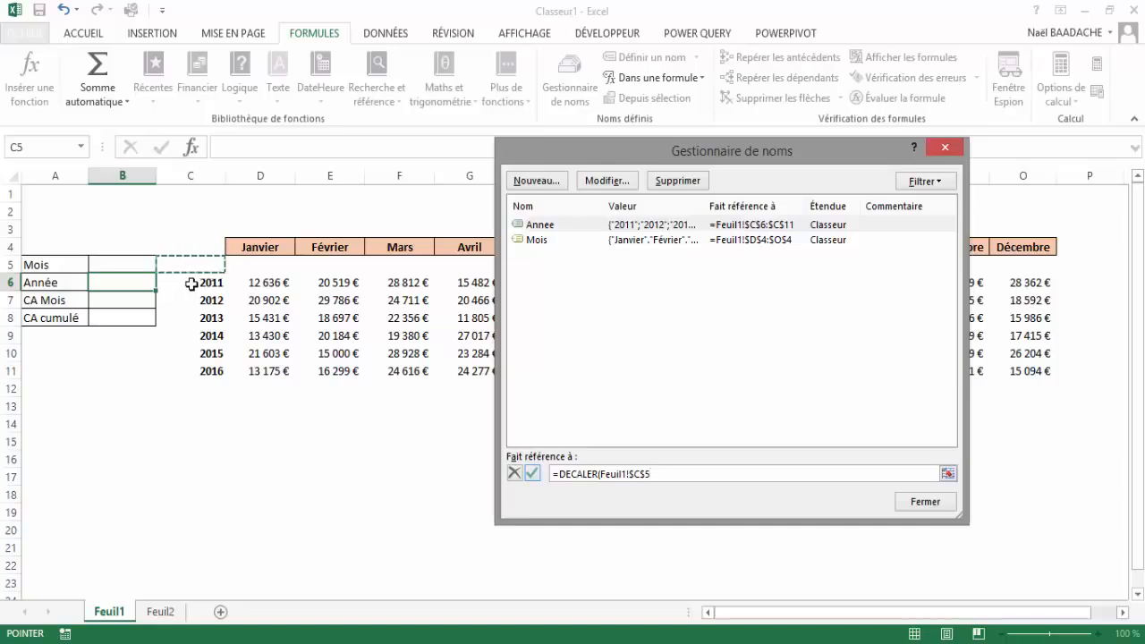
type(";1;0;NBVAL(c:c")
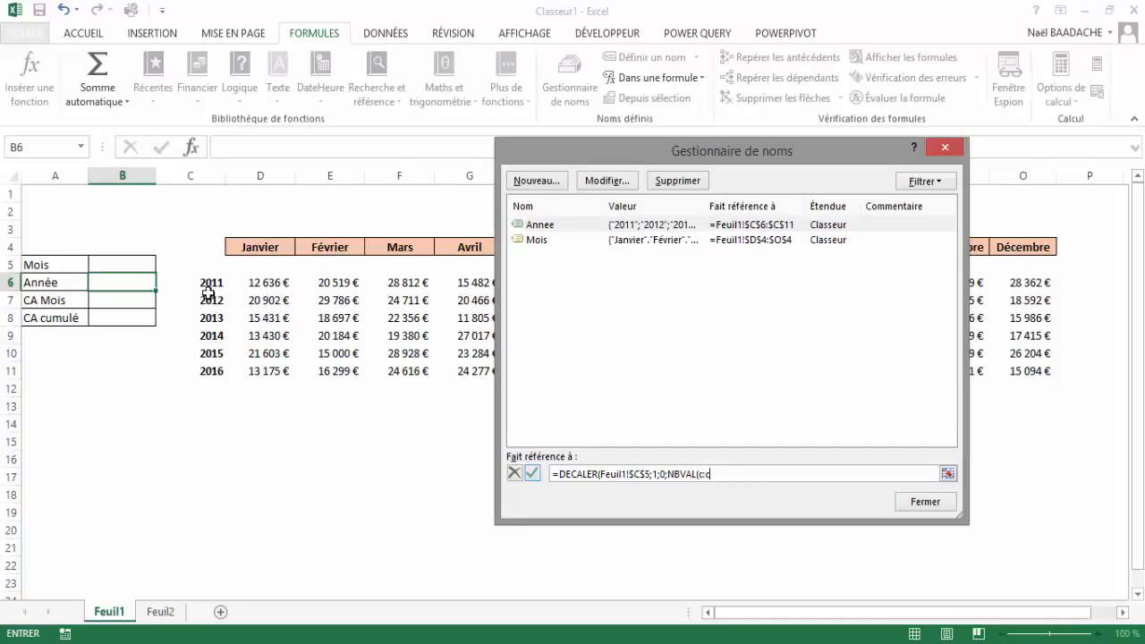
key("F4")
left_click(532, 473)
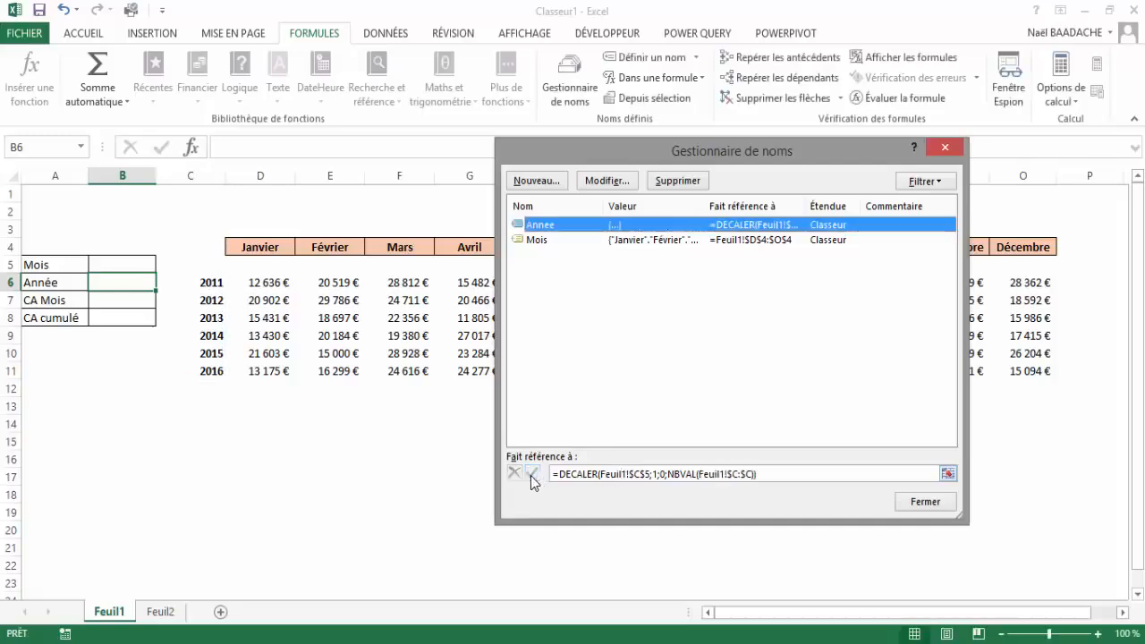
left_click(627, 474)
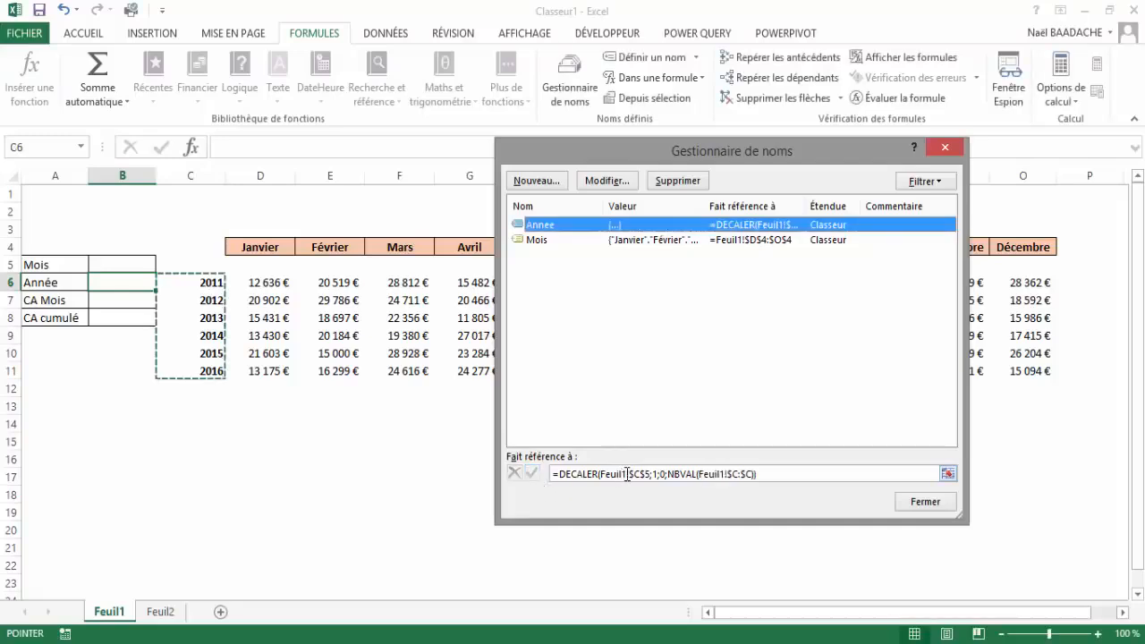
left_click(929, 511)
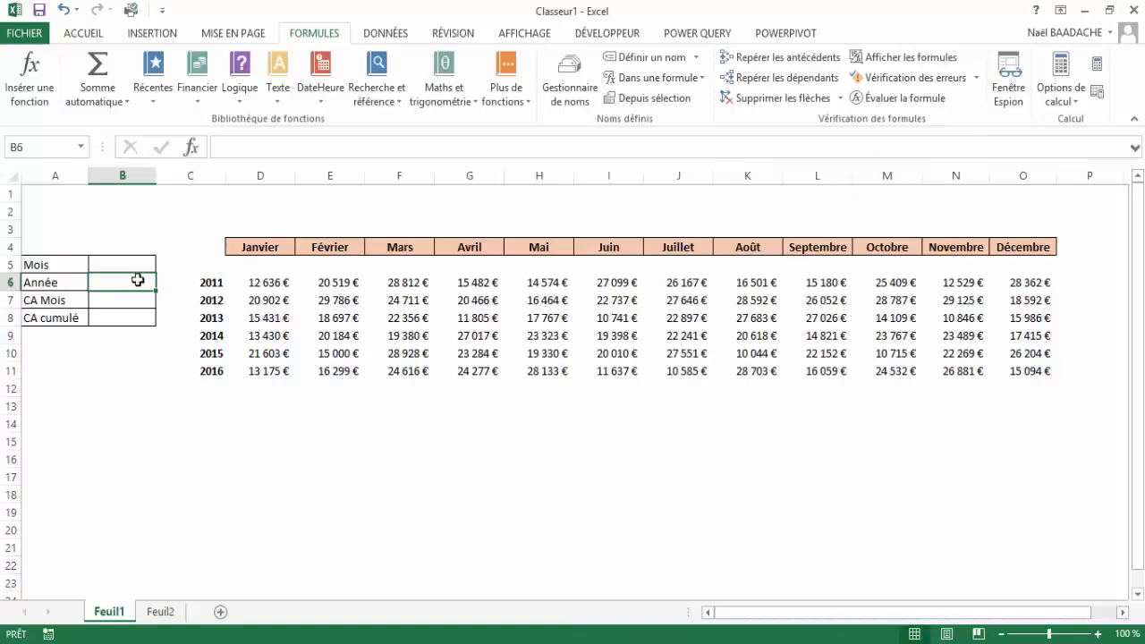
Create a drop-down list in B6 using list validation with the name Annee as source, and check its entries
left_click(386, 36)
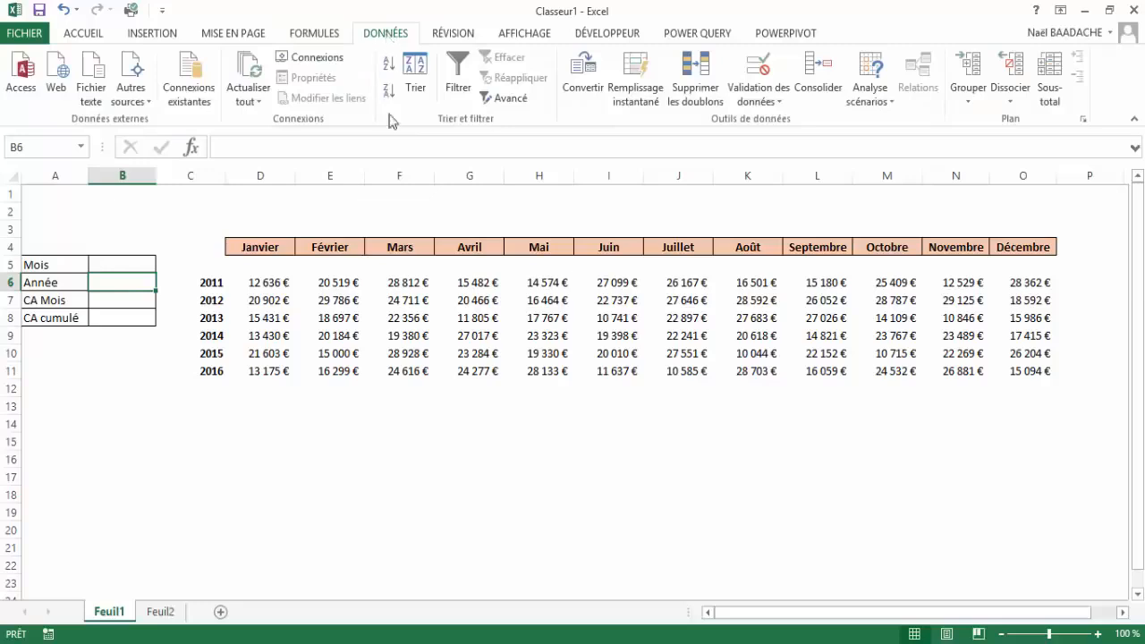
left_click(786, 102)
left_click(786, 123)
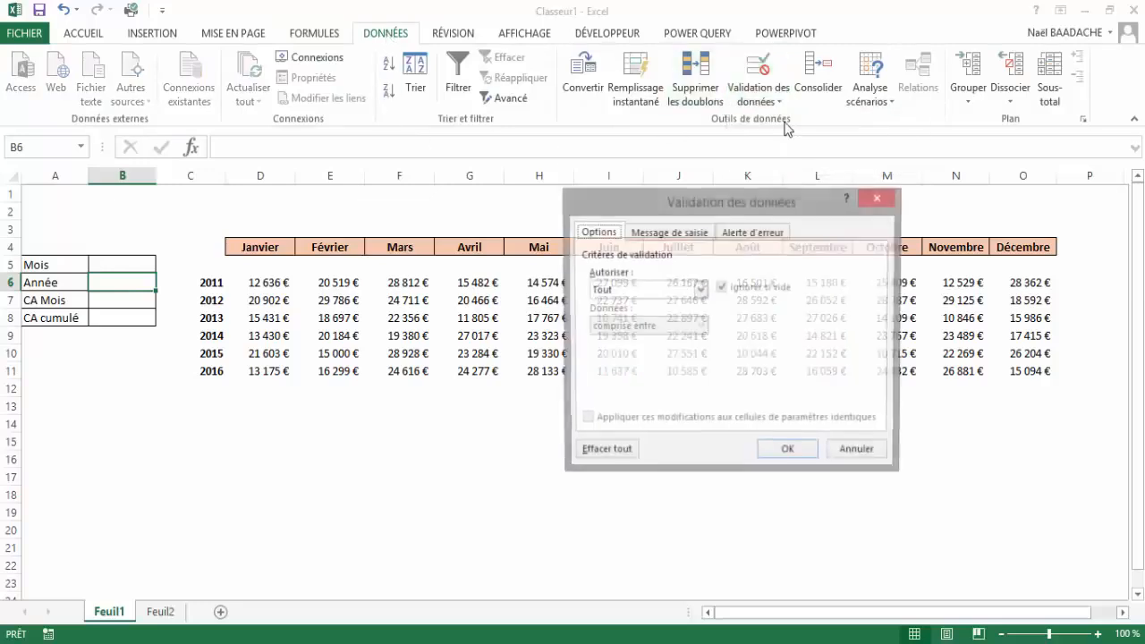
left_click(667, 292)
left_click(629, 341)
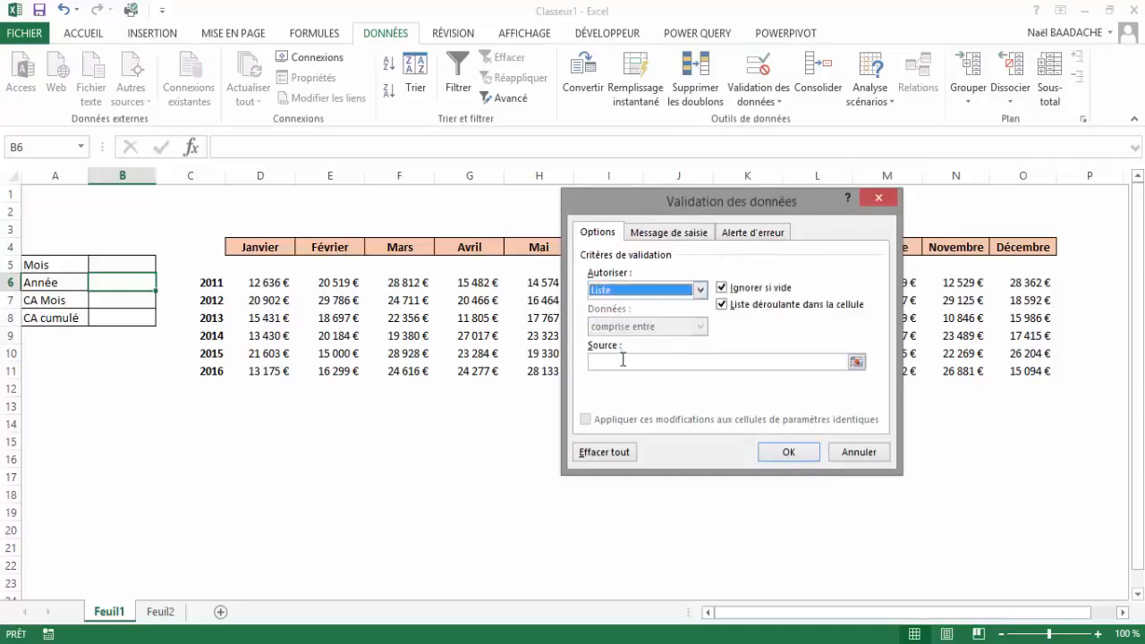
left_click(623, 360)
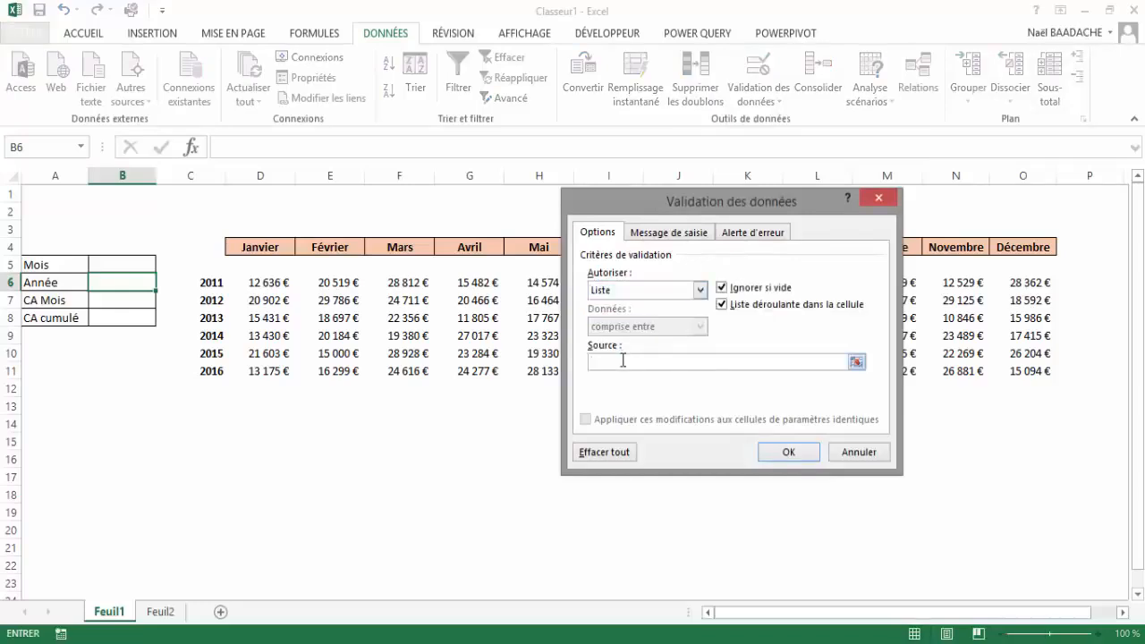
key("F3")
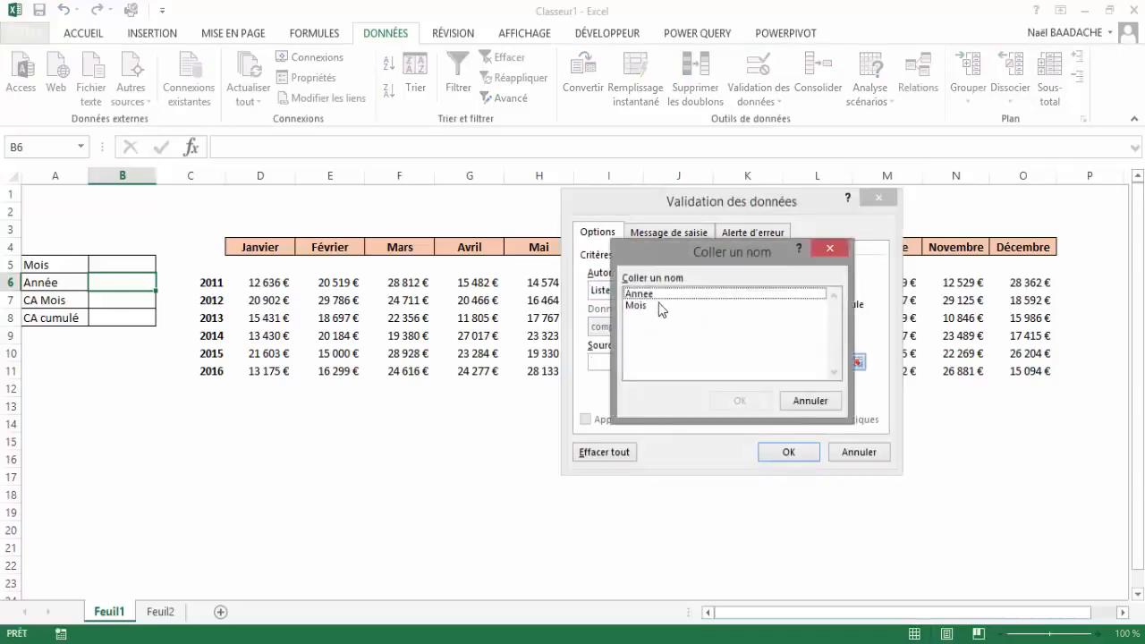
left_click(642, 295)
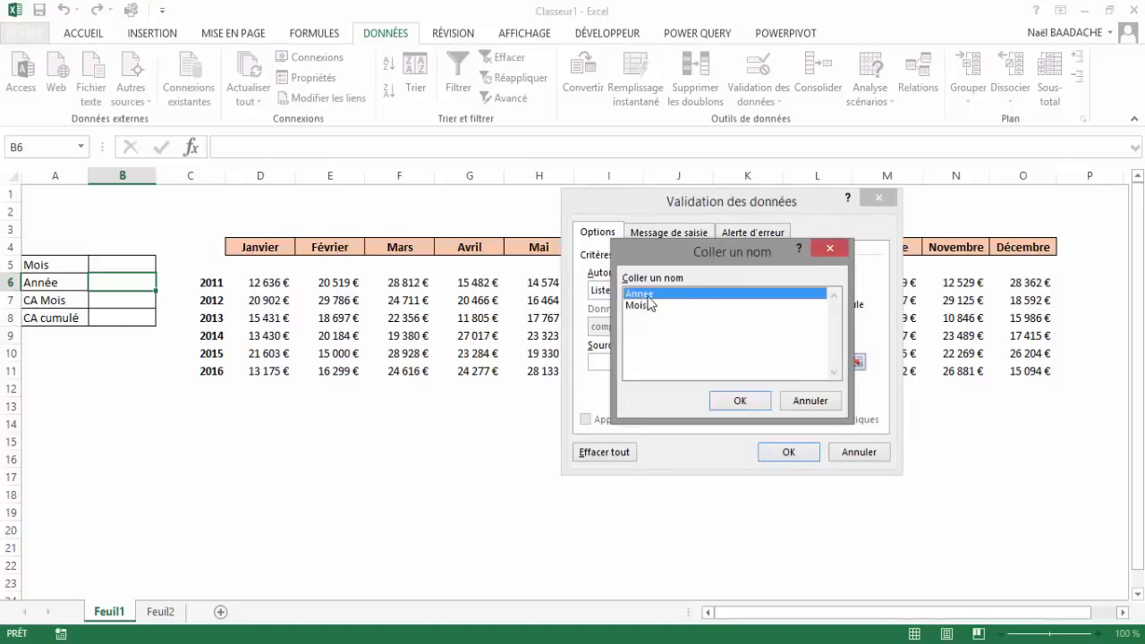
left_click(743, 401)
left_click(784, 457)
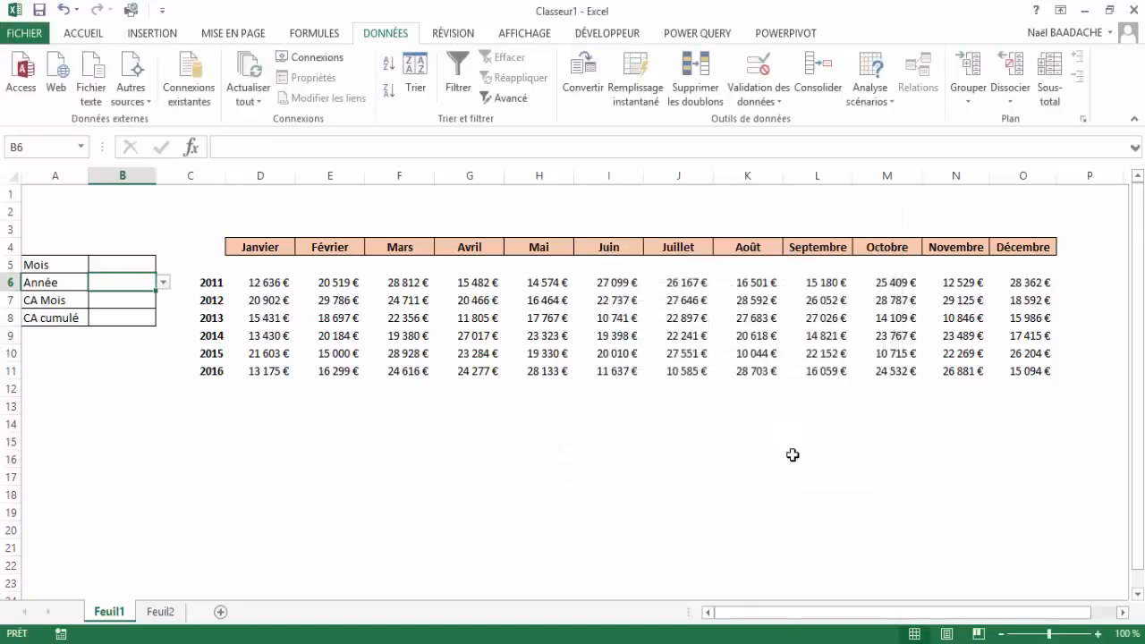
left_click(163, 282)
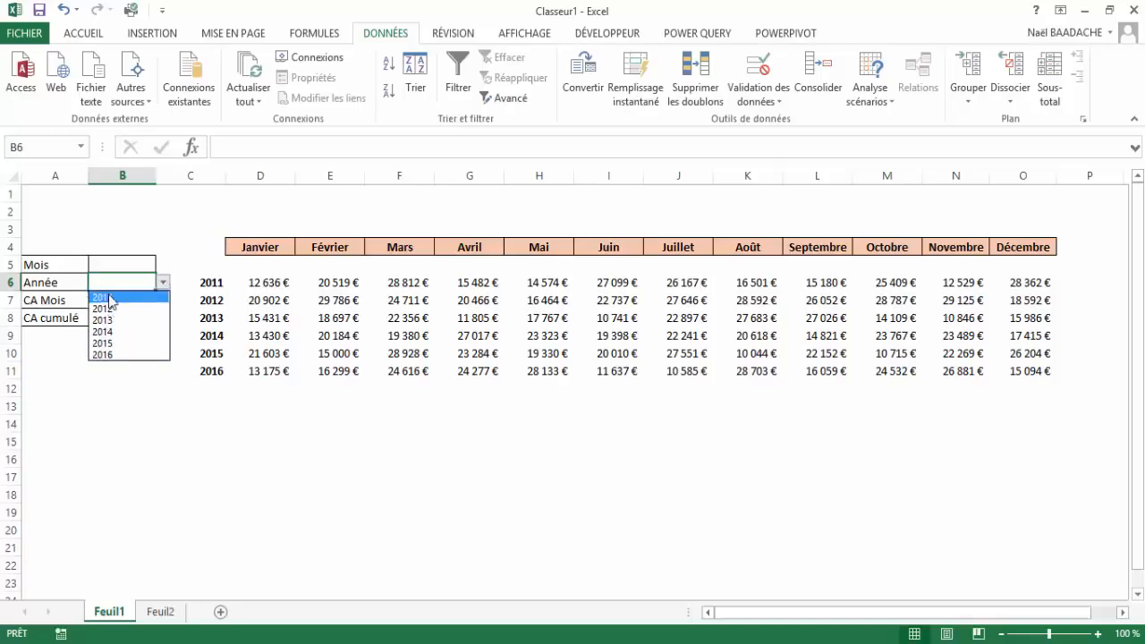
left_click(209, 400)
Test the dynamic year list in B6 by adding 2017 in C12 and 2018 in C13
left_click(218, 384)
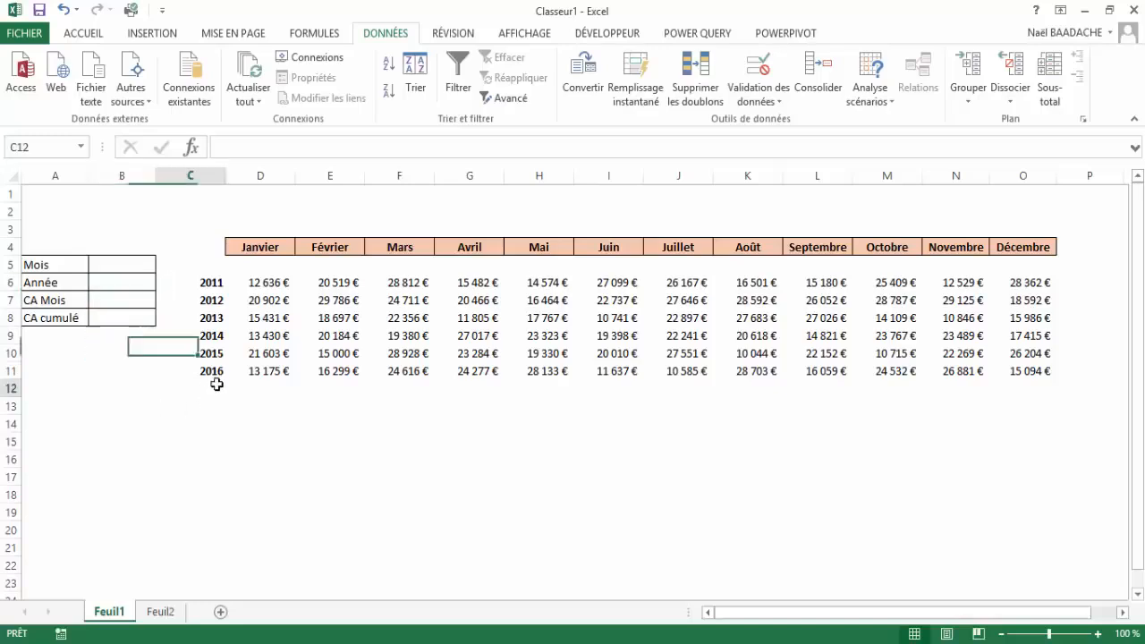
type("2017")
key("Return")
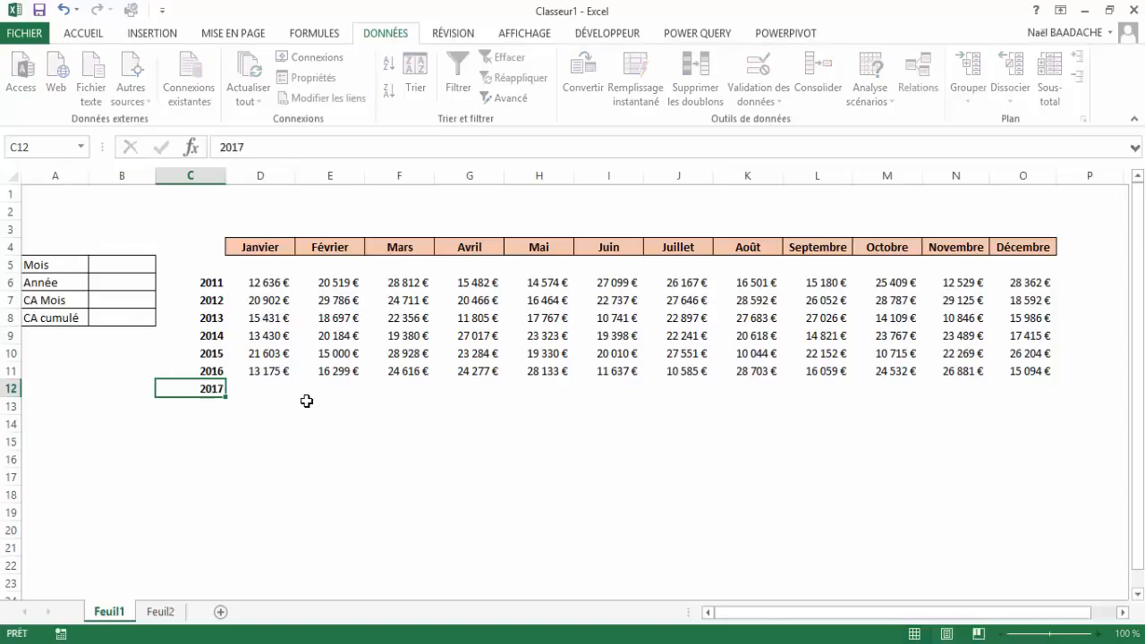
type("2018")
key("Return")
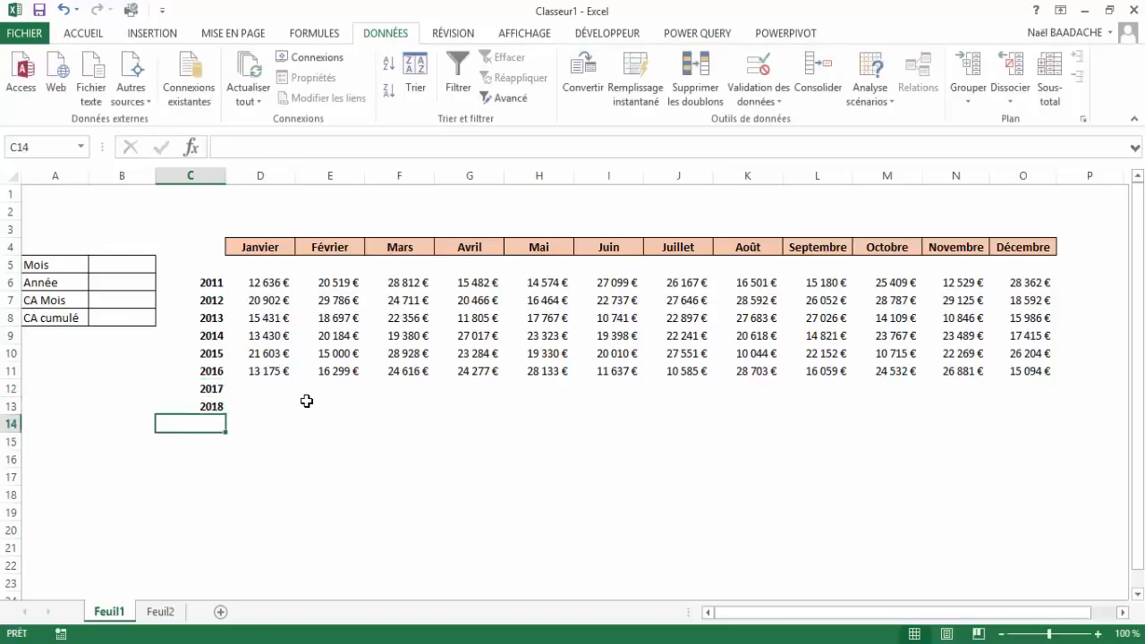
left_click(130, 283)
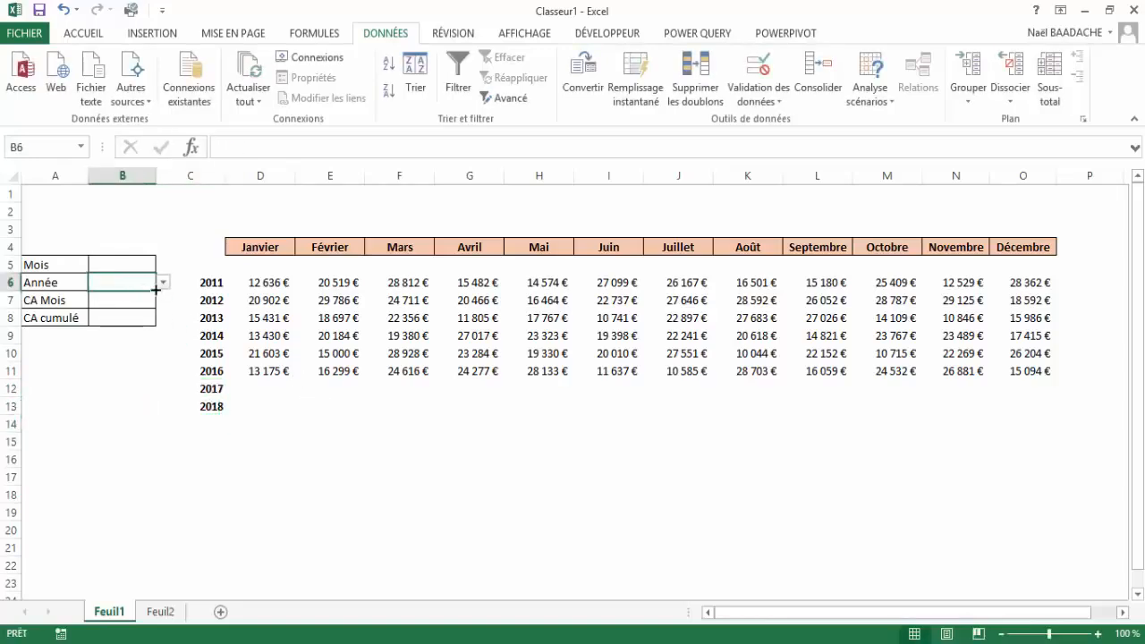
left_click(163, 283)
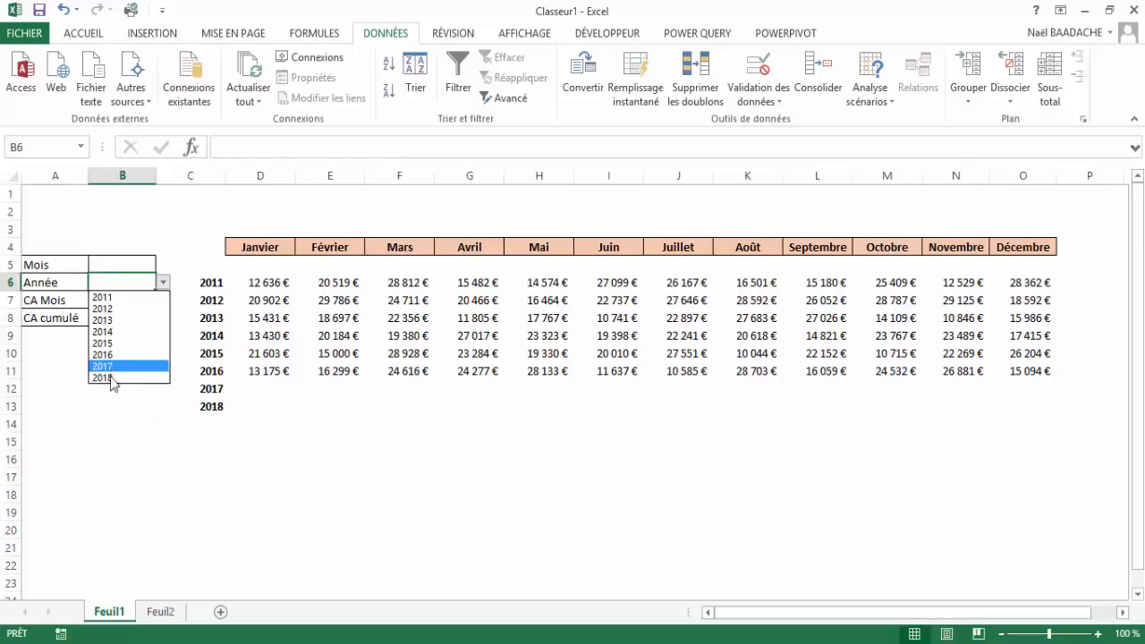
left_click(125, 419)
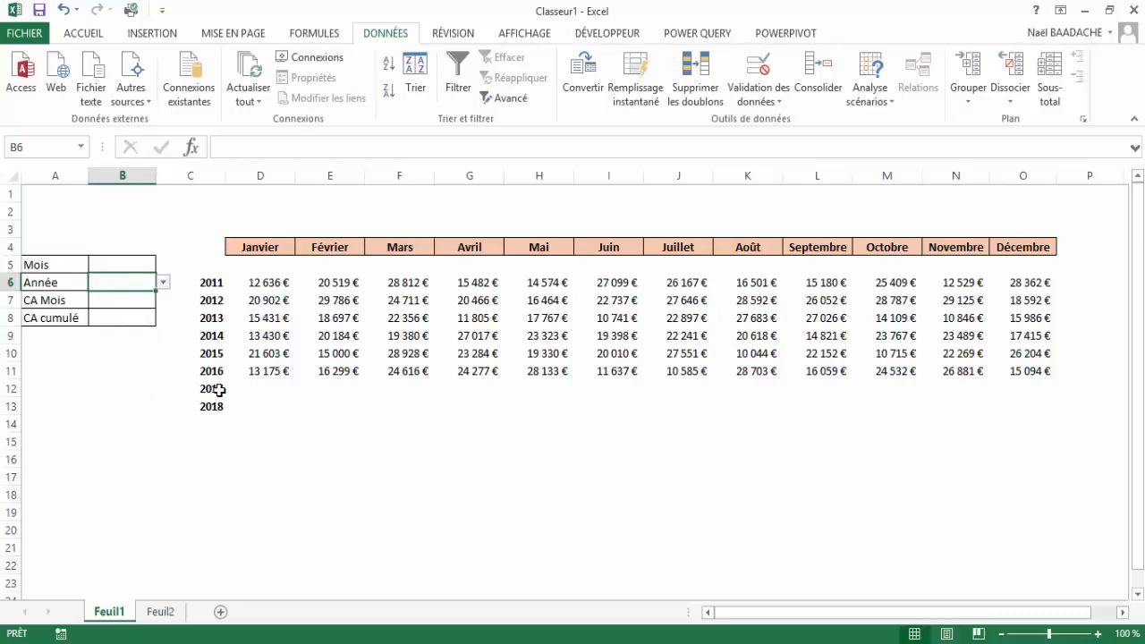
Clear the test years 2017 and 2018 from C12:C13
left_click_drag(220, 388, 219, 404)
key("Delete")
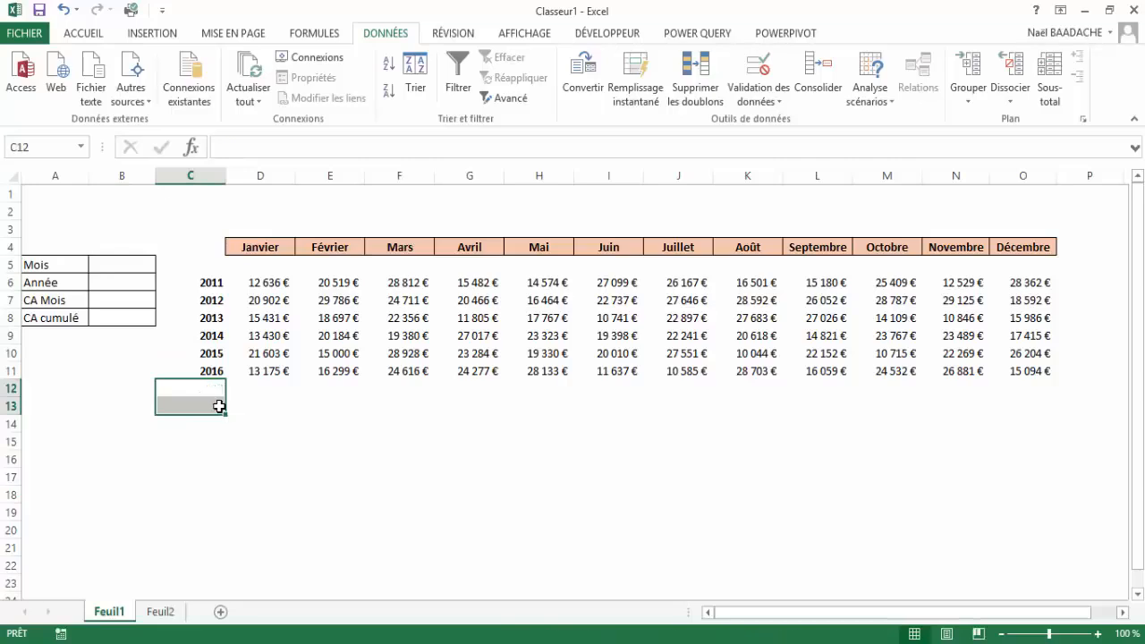
left_click(211, 355)
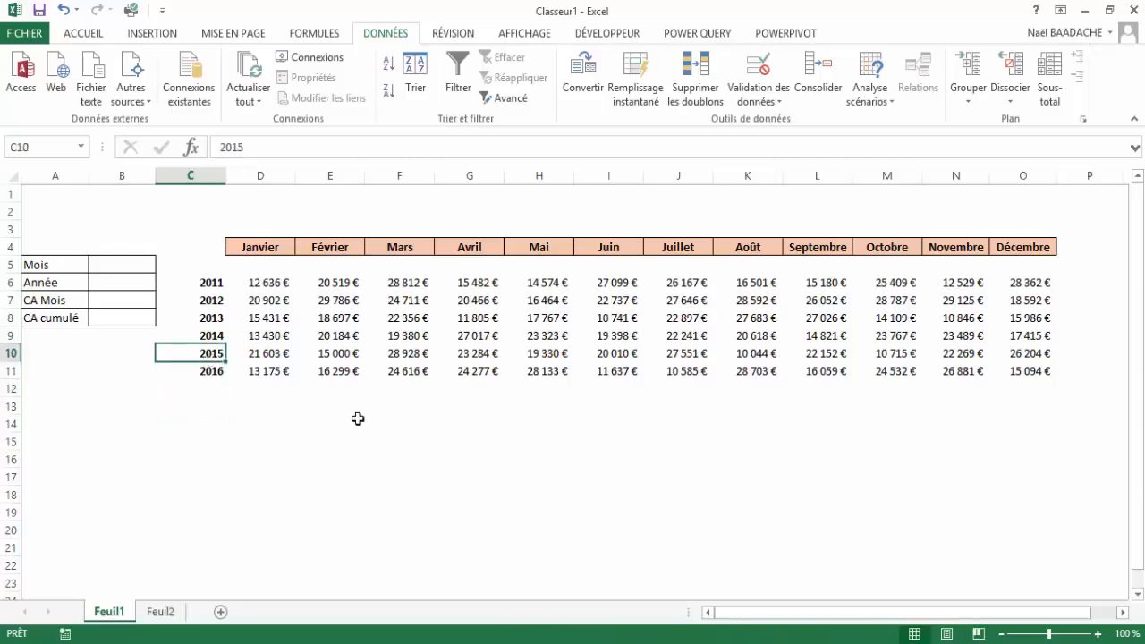
Enter 2017 in C12 and go through the empty monthly sales cells of that row
left_click(212, 386)
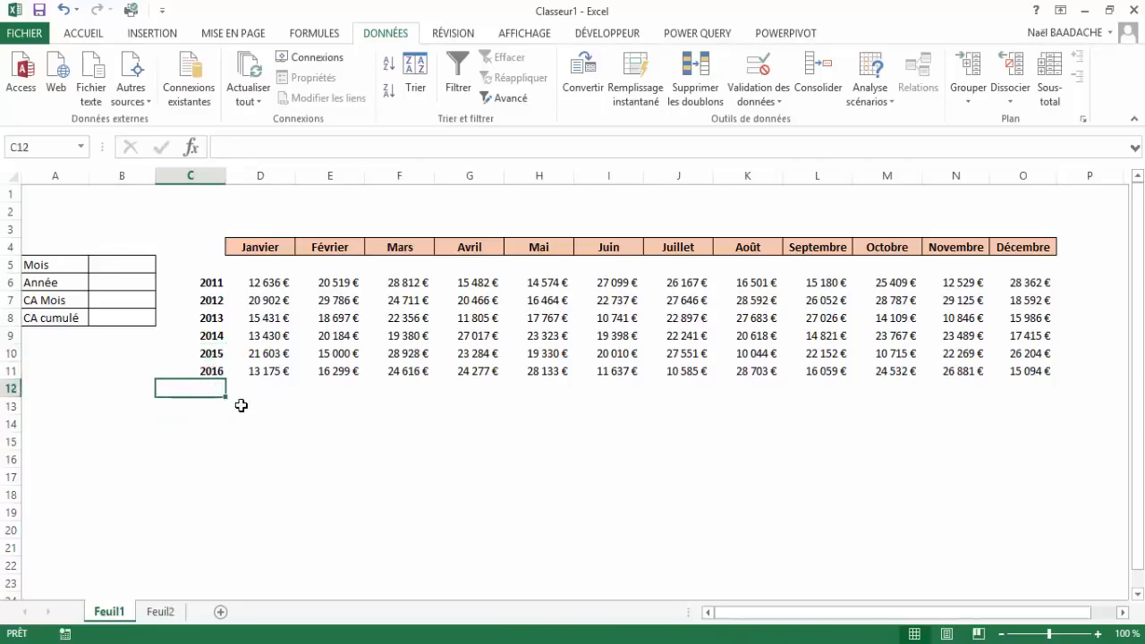
type("2017")
key("Return")
key("Up")
key("Right")
key("Right")
key("Right")
key("Right")
key("Right")
key("Right")
key("Right")
key("Right")
key("Right")
key("Right")
key("Right")
key("Right")
key("Right")
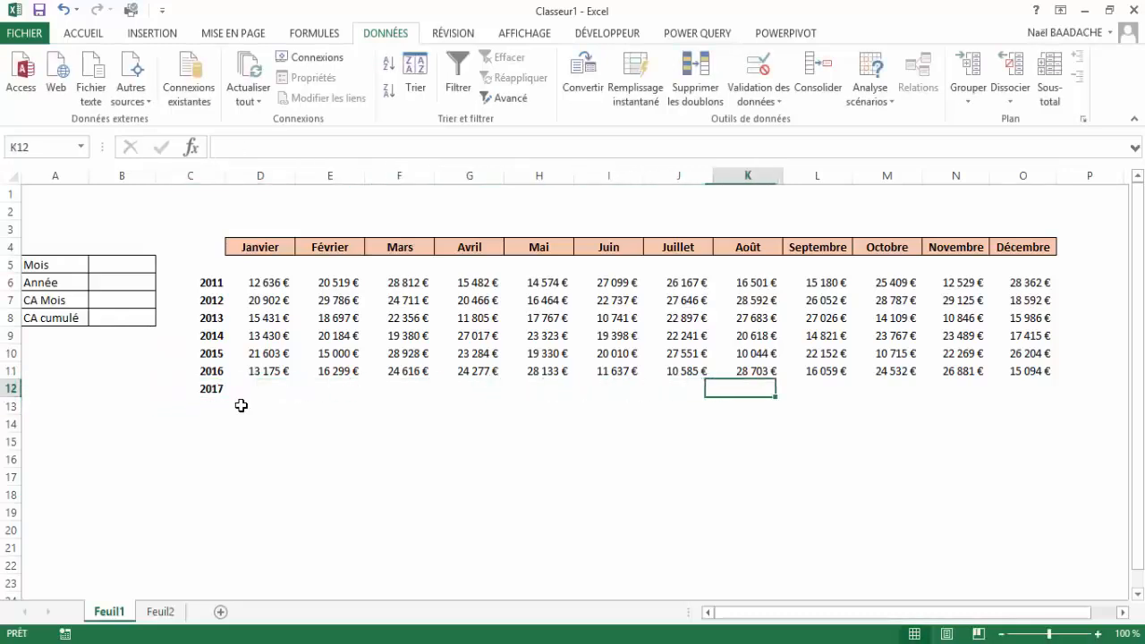
key("Left")
key("Left")
key("Left")
key("Left")
key("Left")
key("Left")
key("Left")
key("Left")
key("Left")
key("Left")
key("Left")
key("Left")
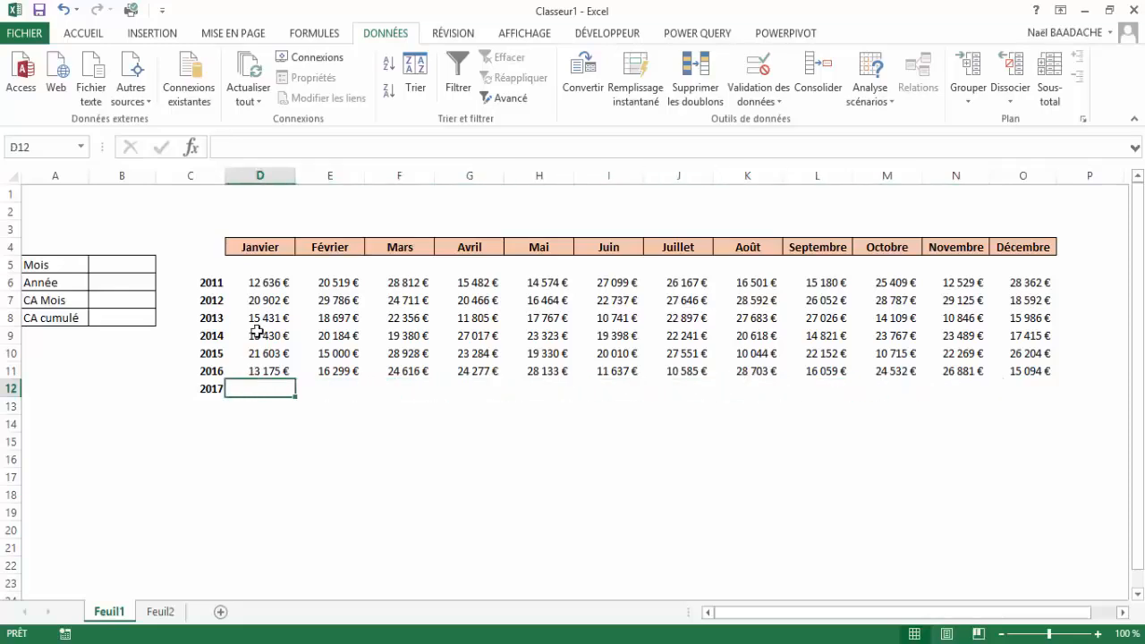
Review the sales block D6:O11, and clear the year 2017 from C12
left_click_drag(269, 282, 1022, 374)
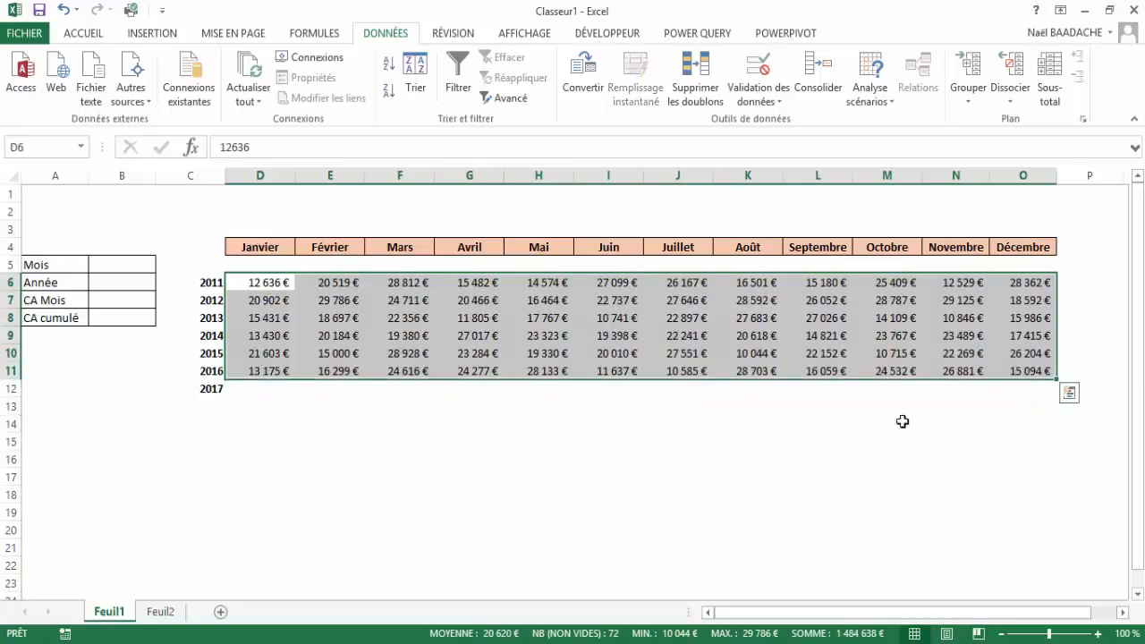
left_click(509, 457)
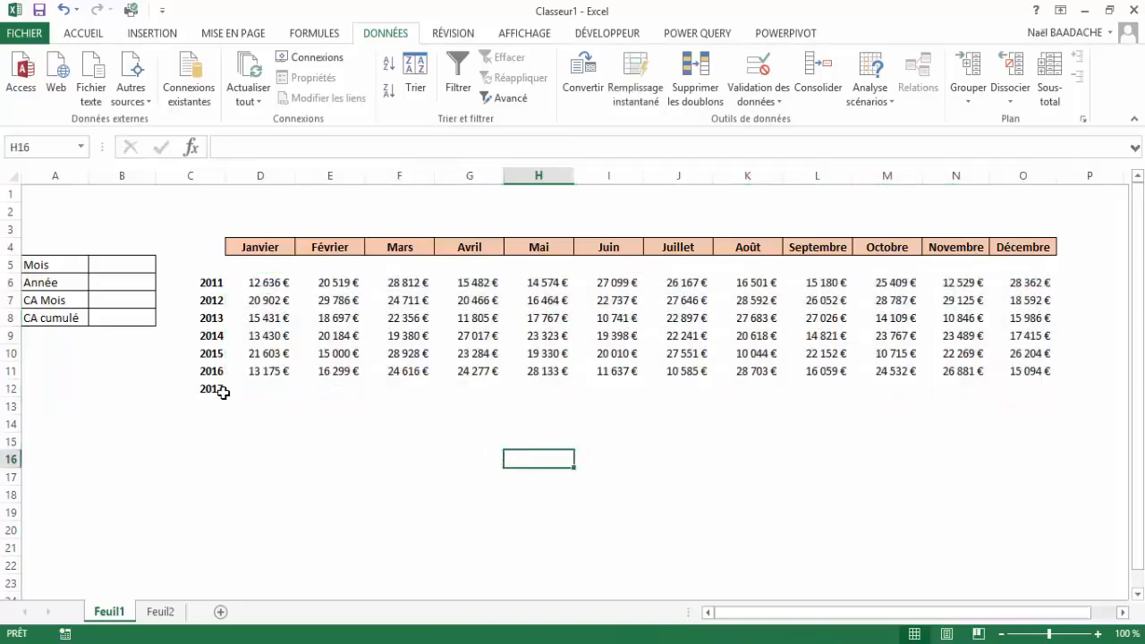
left_click(222, 390)
key("Delete")
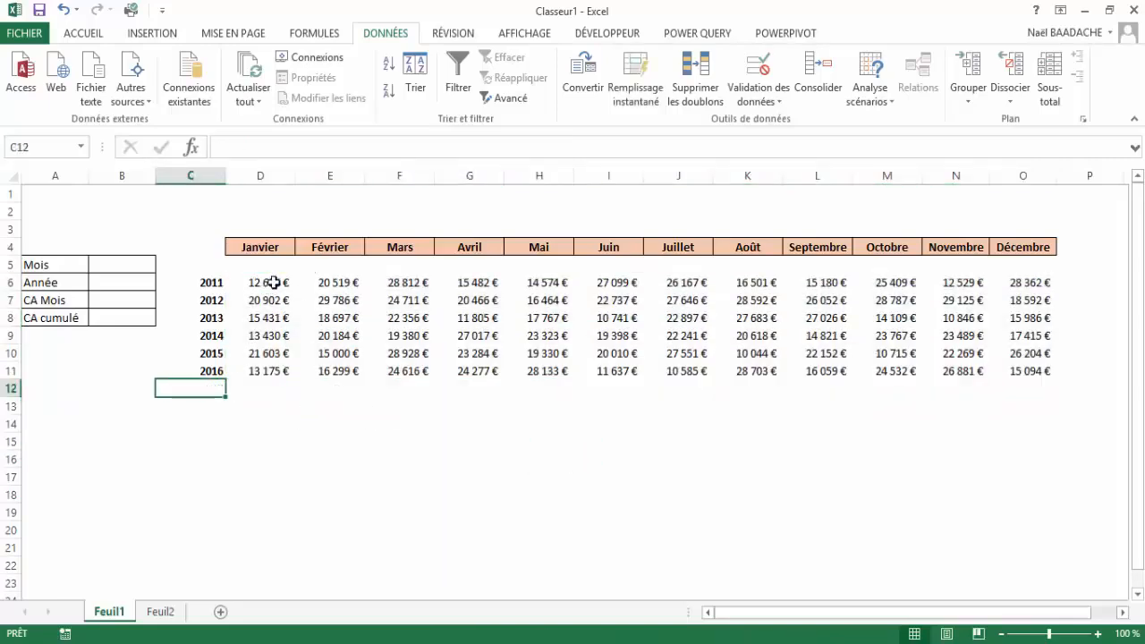
Name the sales range D6:O11 as Ventes
left_click_drag(273, 284, 1012, 365)
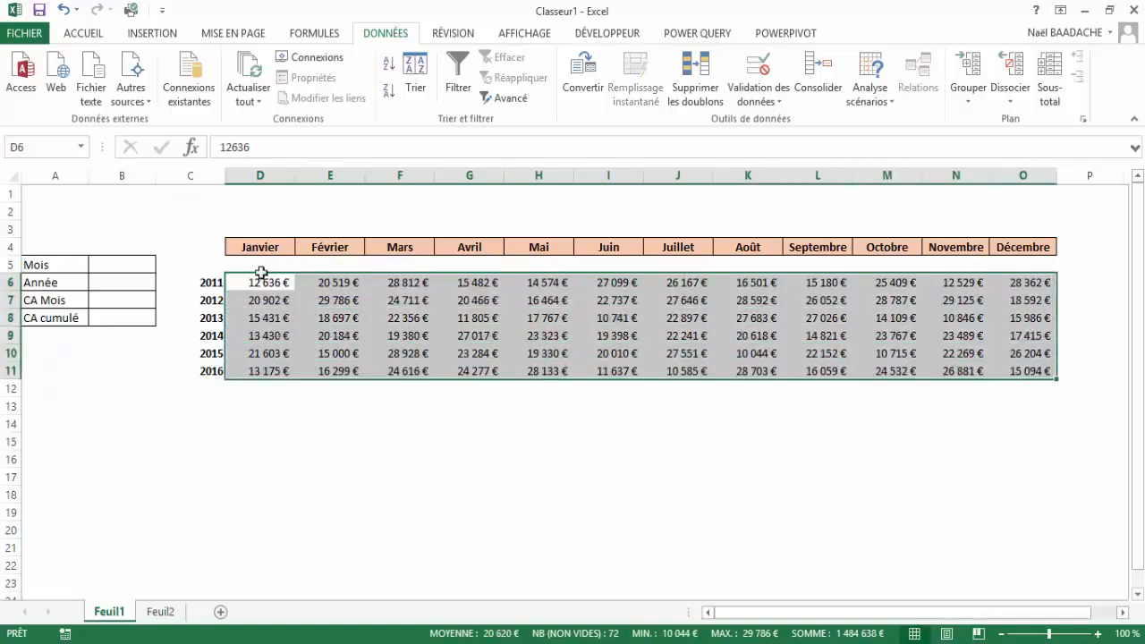
left_click(55, 147)
type("Ventes")
key("Return")
left_click(315, 36)
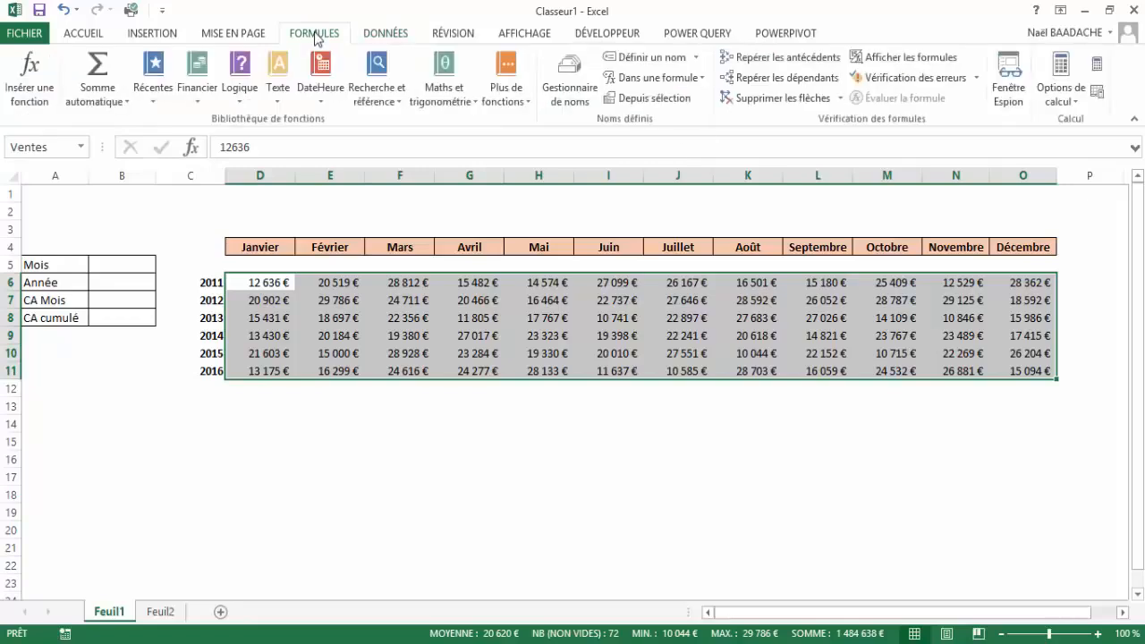
left_click(570, 78)
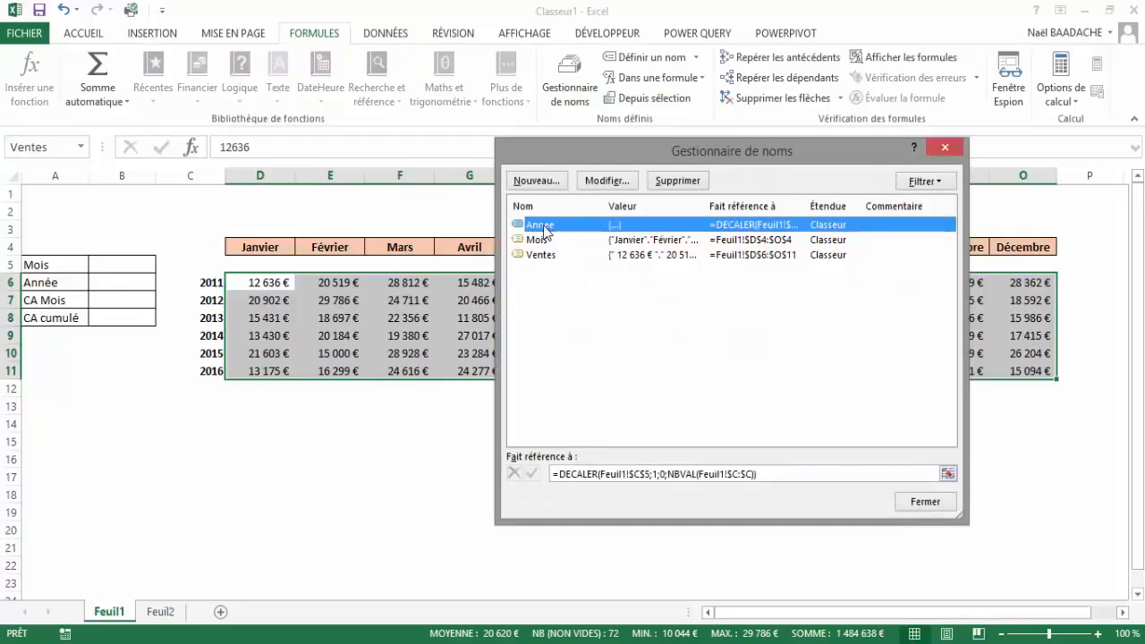
left_click(543, 259)
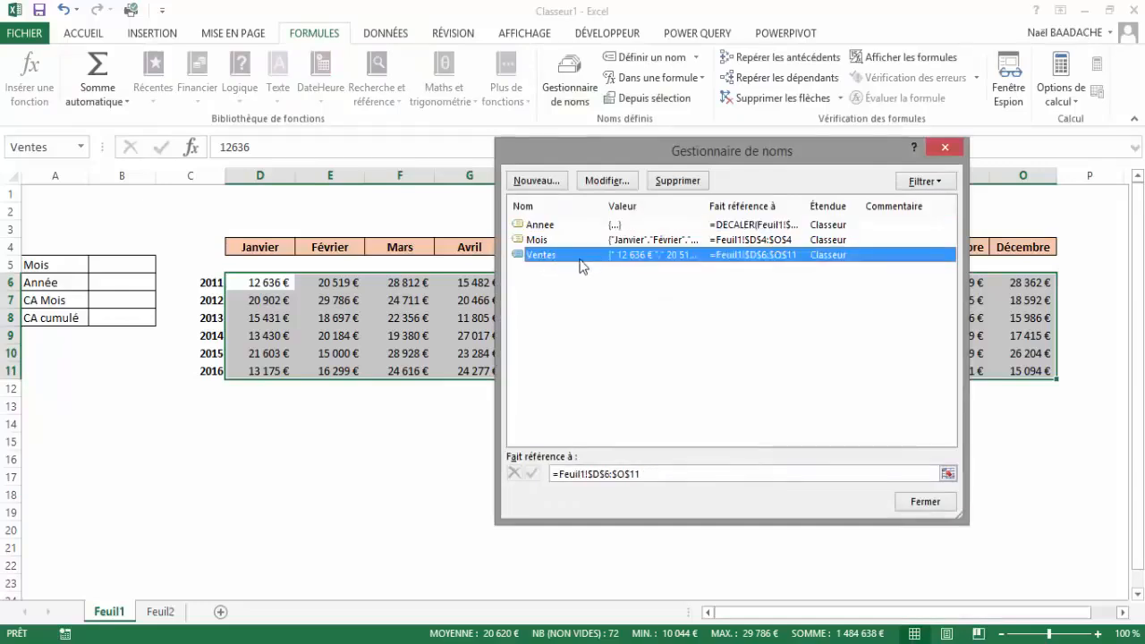
left_click(653, 473)
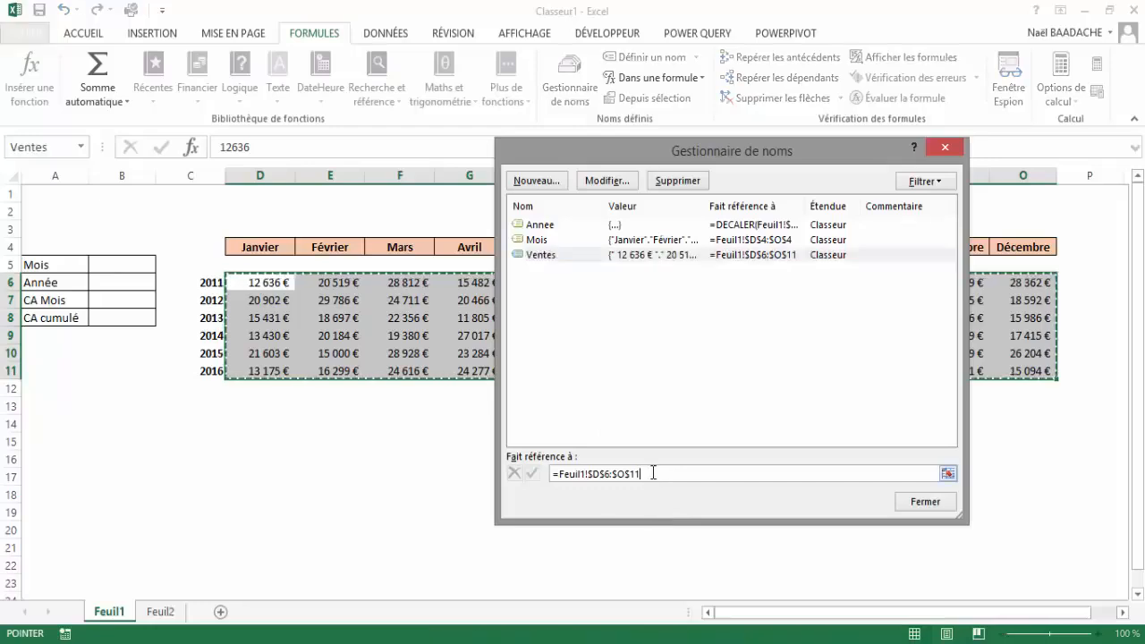
key("BackSpace")
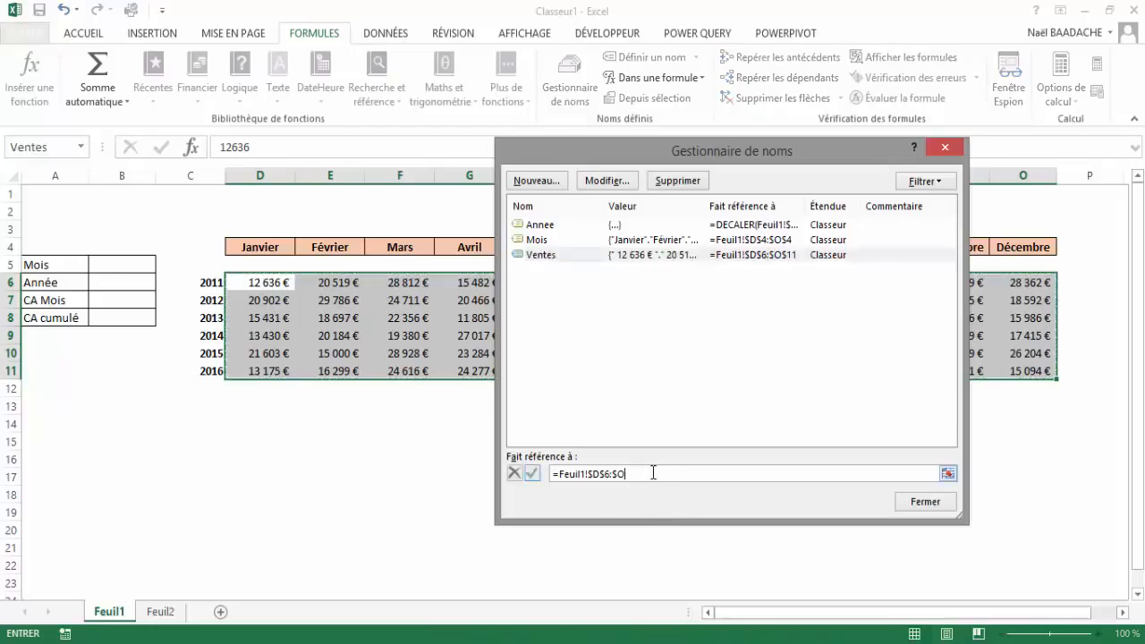
key("BackSpace")
key("BackSpace")
key("BackSpace")
key("BackSpace")
key("BackSpace")
key("BackSpace")
key("BackSpace")
key("BackSpace")
key("BackSpace")
left_click(926, 504)
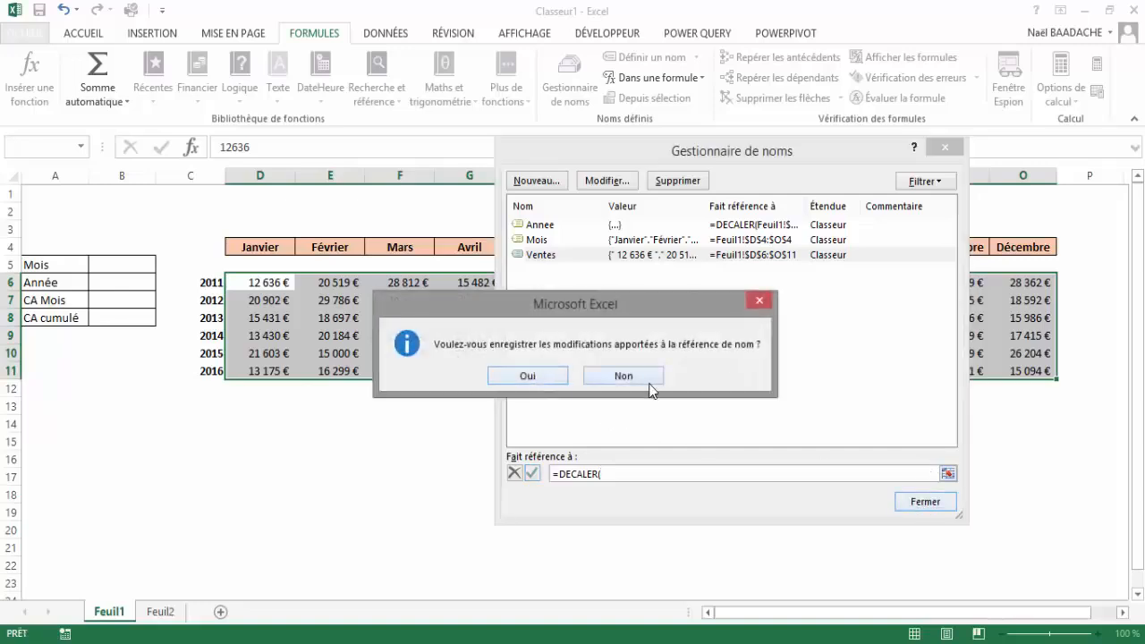
left_click(651, 383)
left_click(564, 369)
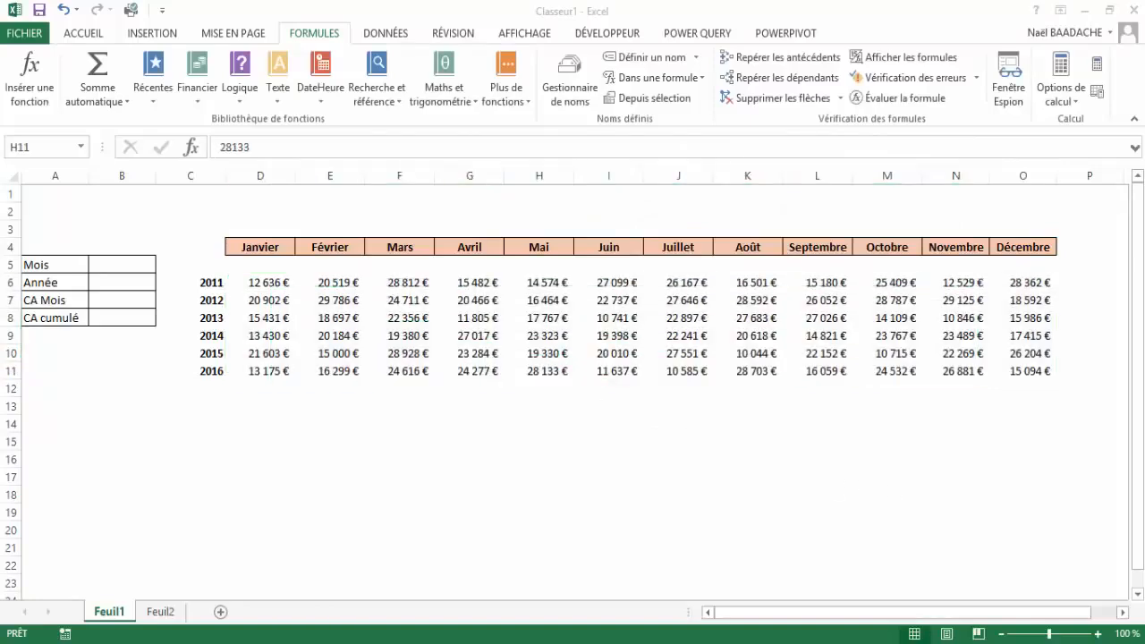
Paste the DECALER syntax box onto the sheet, place it below the sales table and reduce its text size
left_click(256, 497)
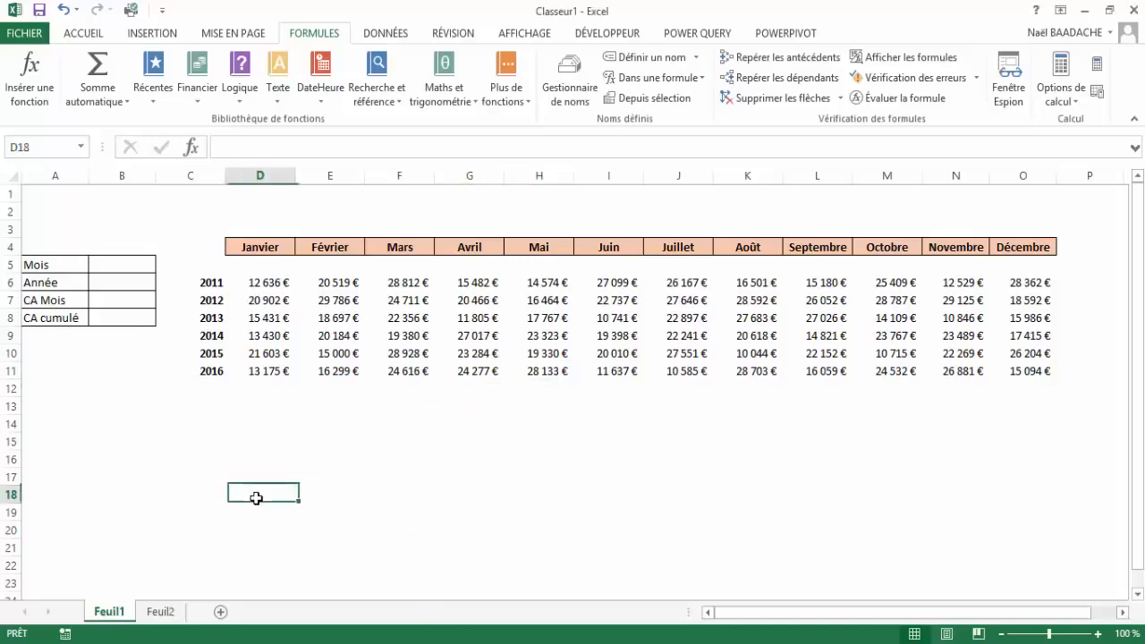
key("ctrl+v")
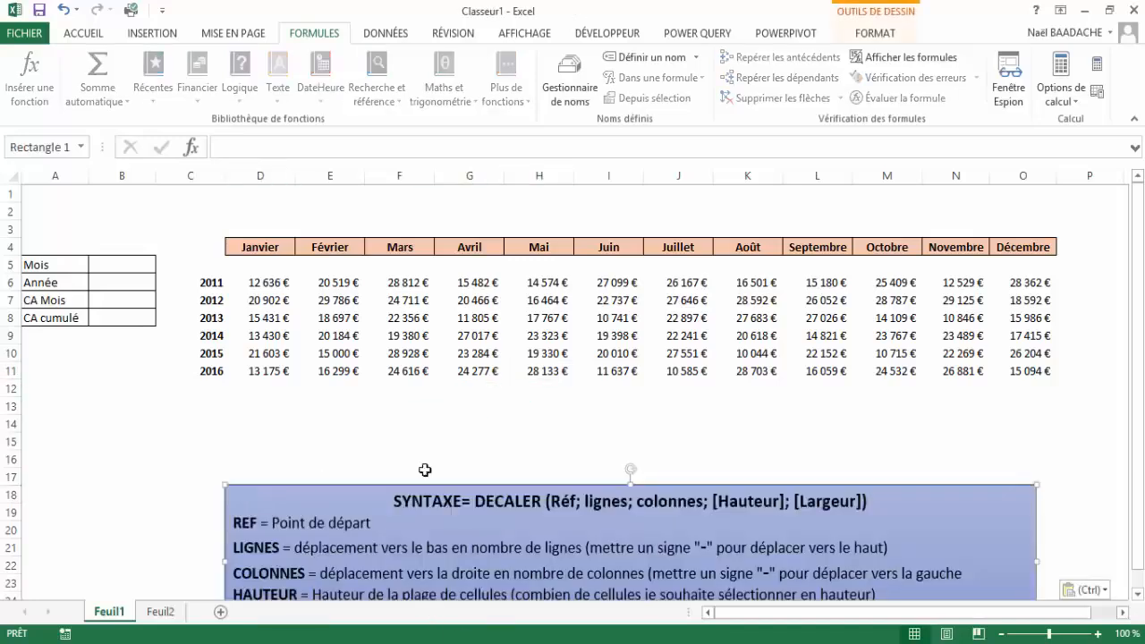
left_click_drag(417, 473, 369, 417)
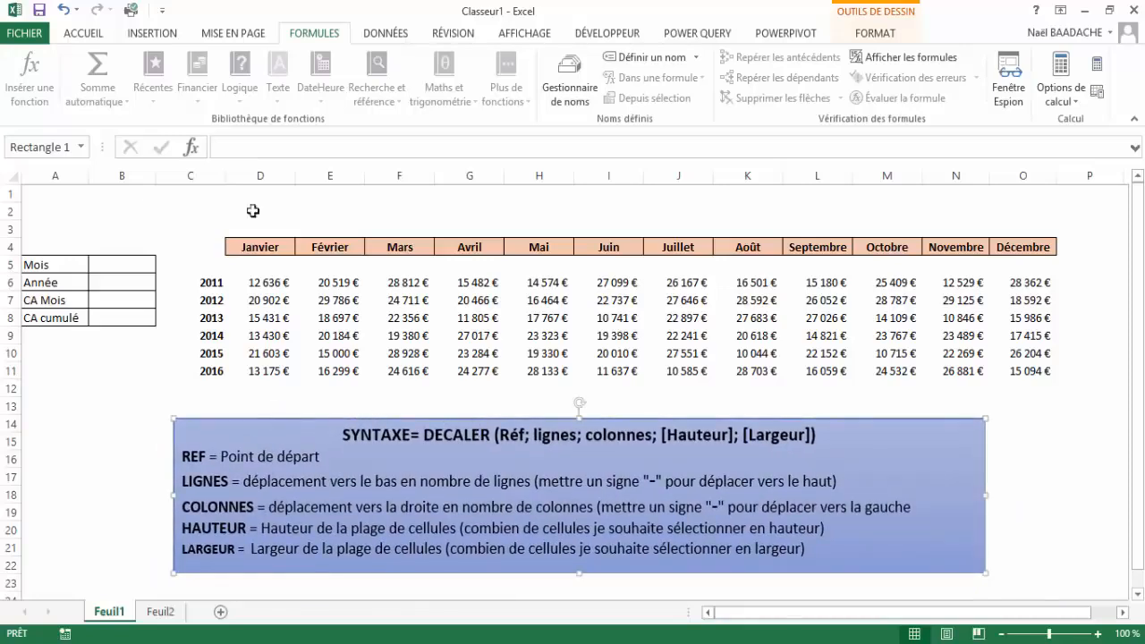
left_click(90, 34)
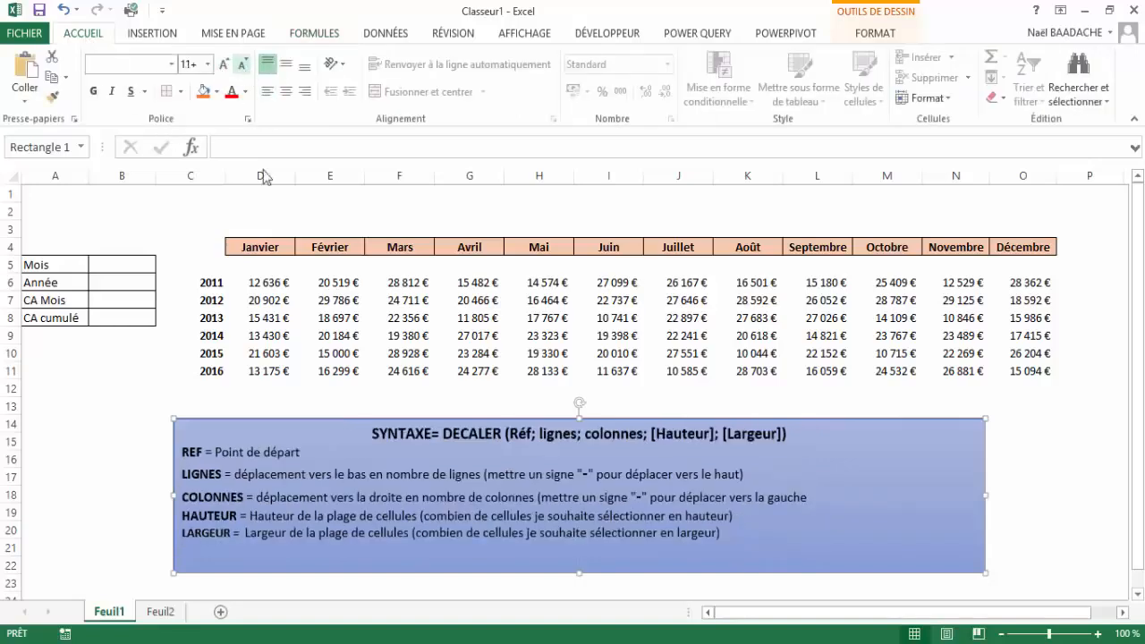
left_click_drag(329, 422, 205, 434)
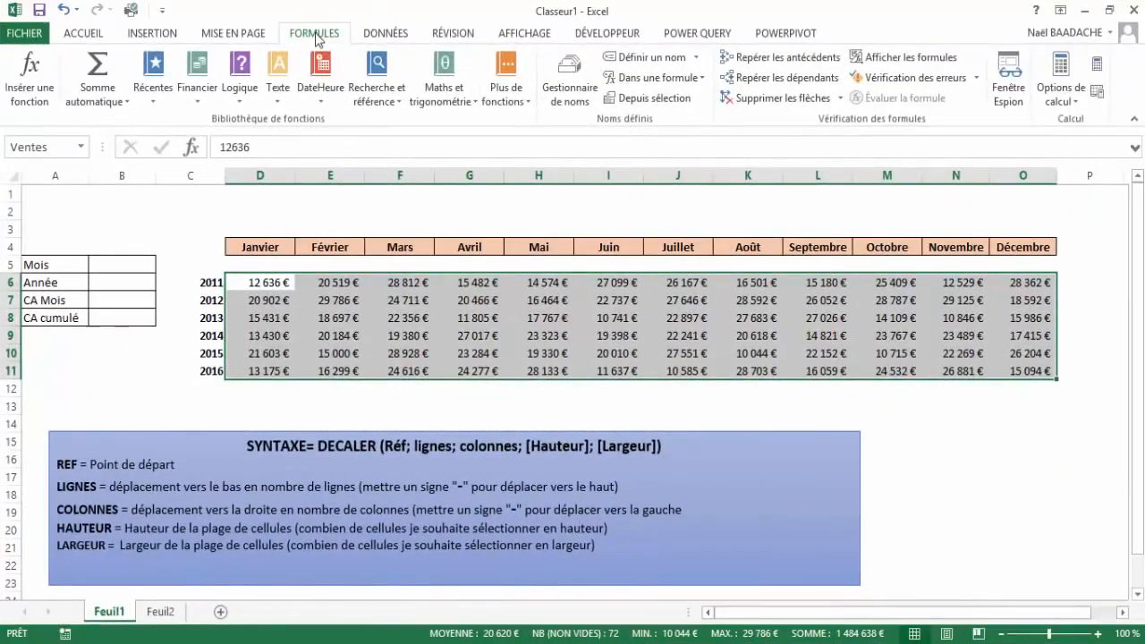
Replace the fixed reference of the name Ventes with a DECALER formula starting from cell Feuil1!$C$5
left_click(573, 85)
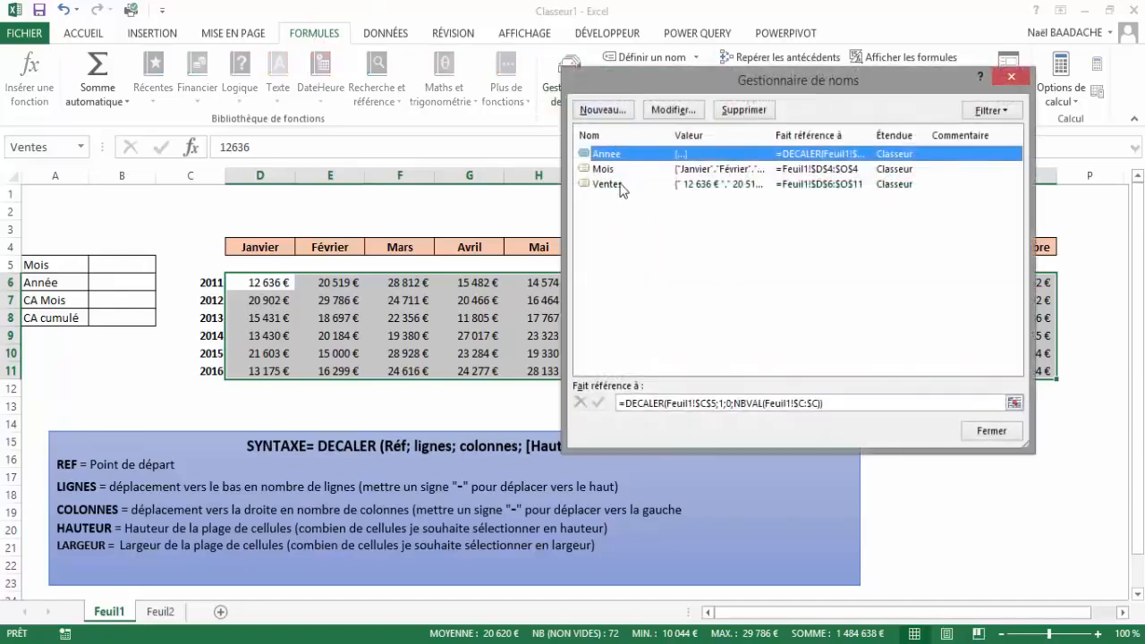
left_click(618, 183)
left_click(750, 406)
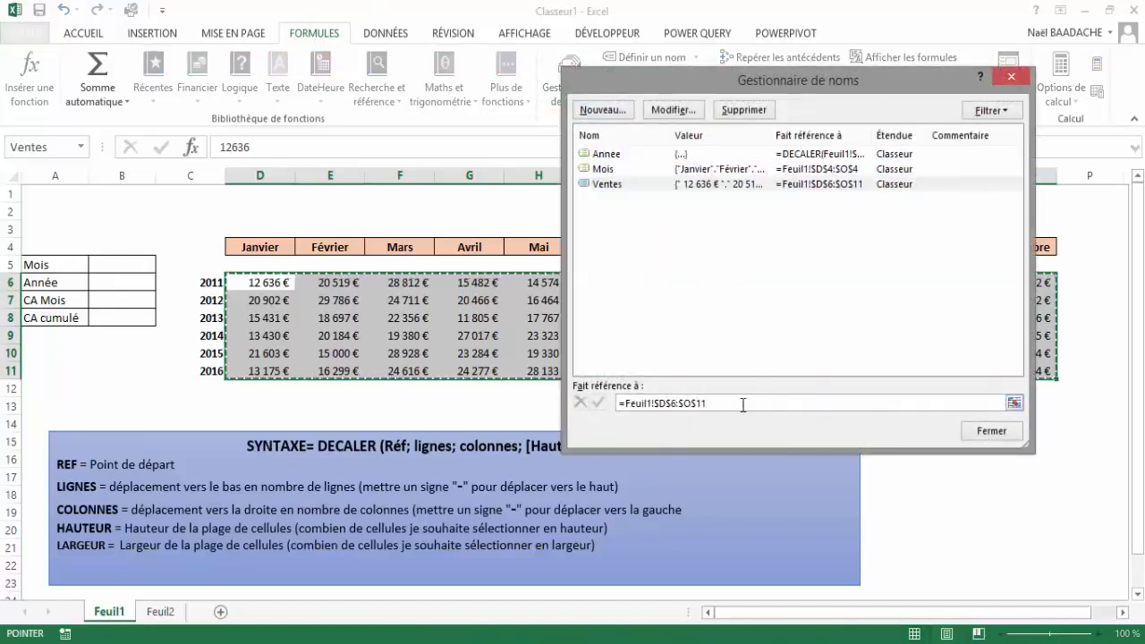
key("BackSpace")
key("BackSpace")
key("BackSpace")
key("BackSpace")
key("BackSpace")
key("BackSpace")
key("BackSpace")
key("BackSpace")
key("BackSpace")
key("BackSpace")
key("BackSpace")
key("BackSpace")
key("BackSpace")
key("BackSpace")
key("BackSpace")
key("BackSpace")
key("BackSpace")
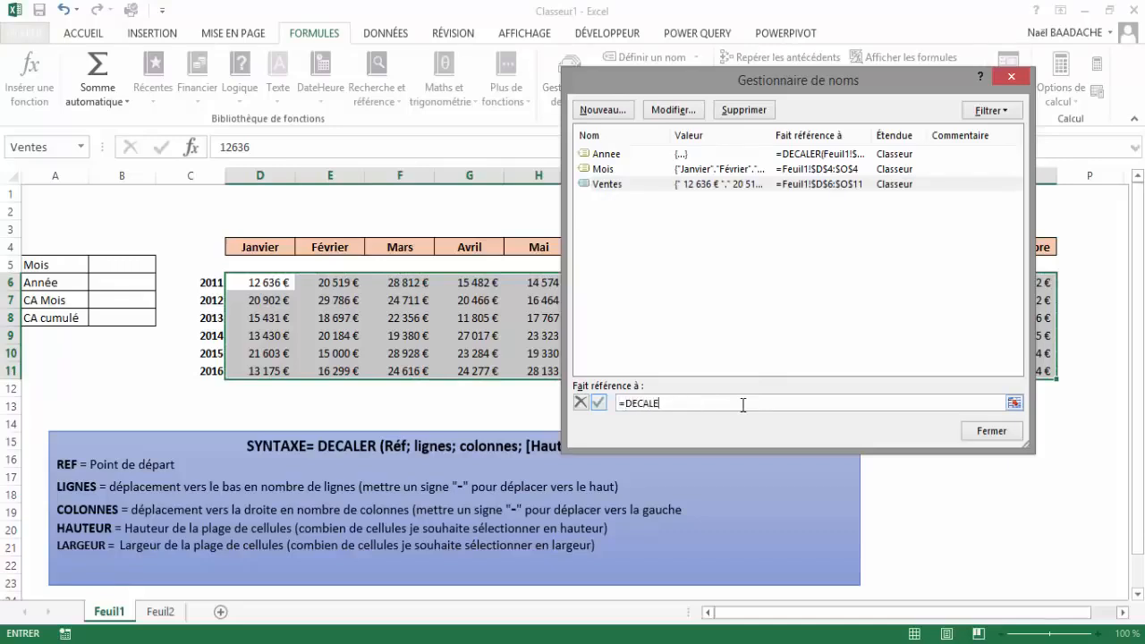
type("DECALER(")
left_click(209, 272)
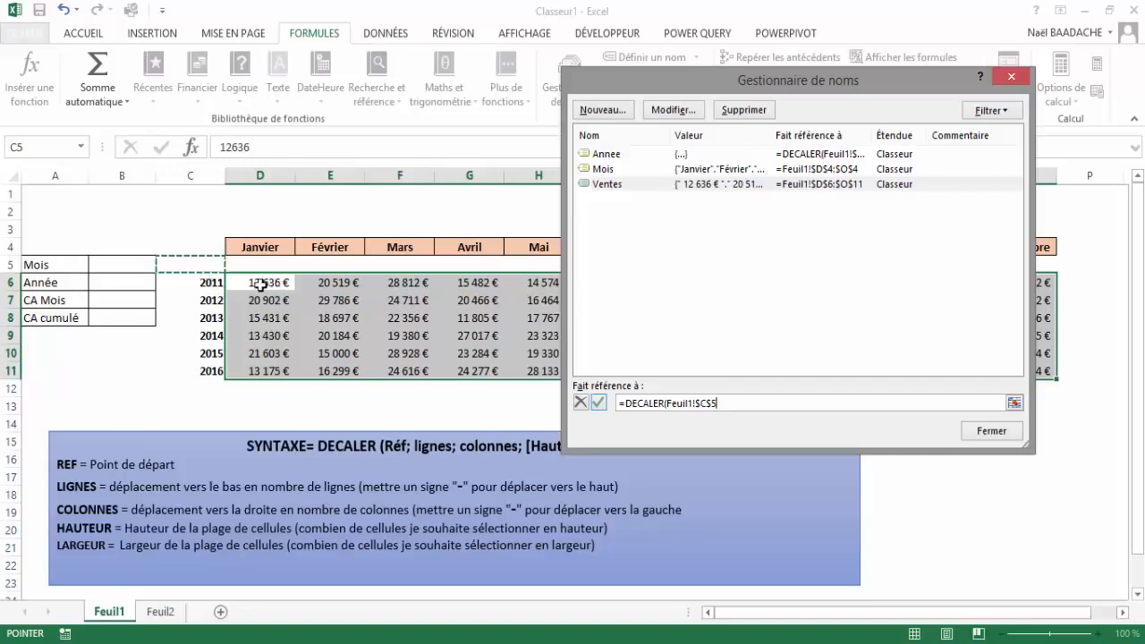
Add an offset of 1 row and 1 column and a height of NBVAL($C:$C) to the Ventes formula
type(";1;1;NBVAL(c:c")
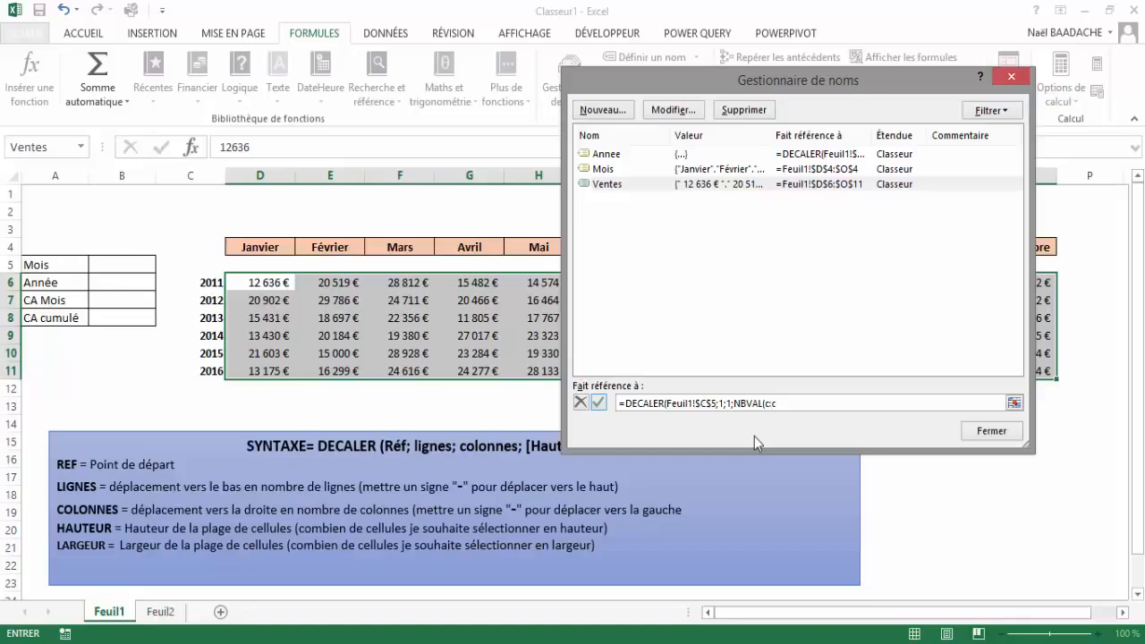
key("BackSpace")
key("BackSpace")
key("BackSpace")
type("$C:$C)")
Finish the Ventes formula with NBVAL($6:$6) as the width, validate it and display the range it covers
left_click_drag(796, 85, 715, 79)
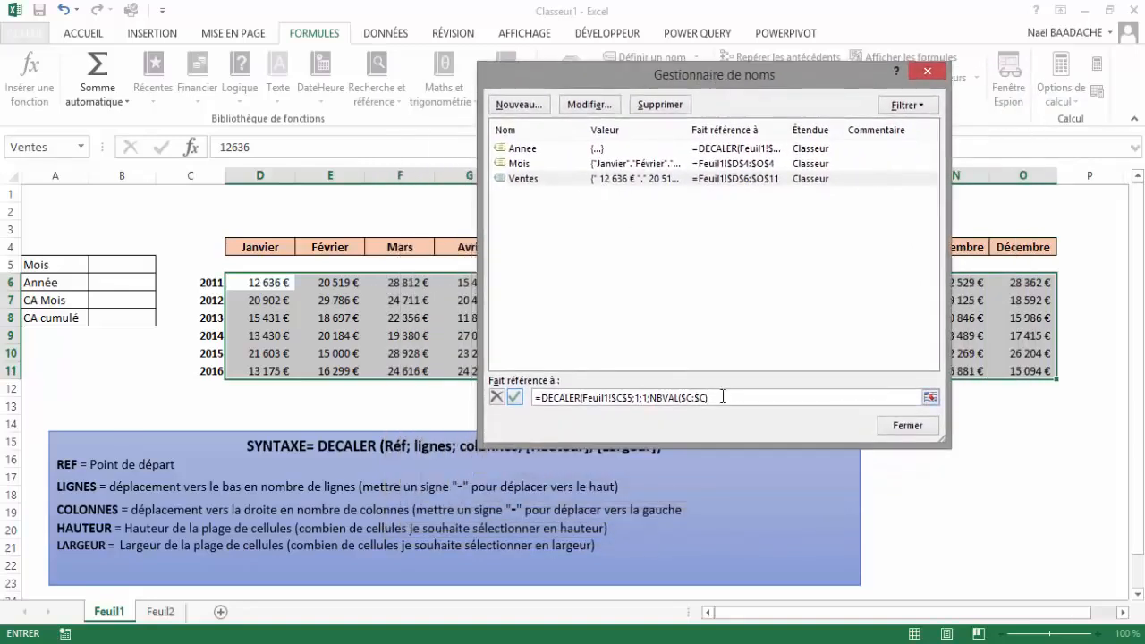
type(";NBVAL(6:6")
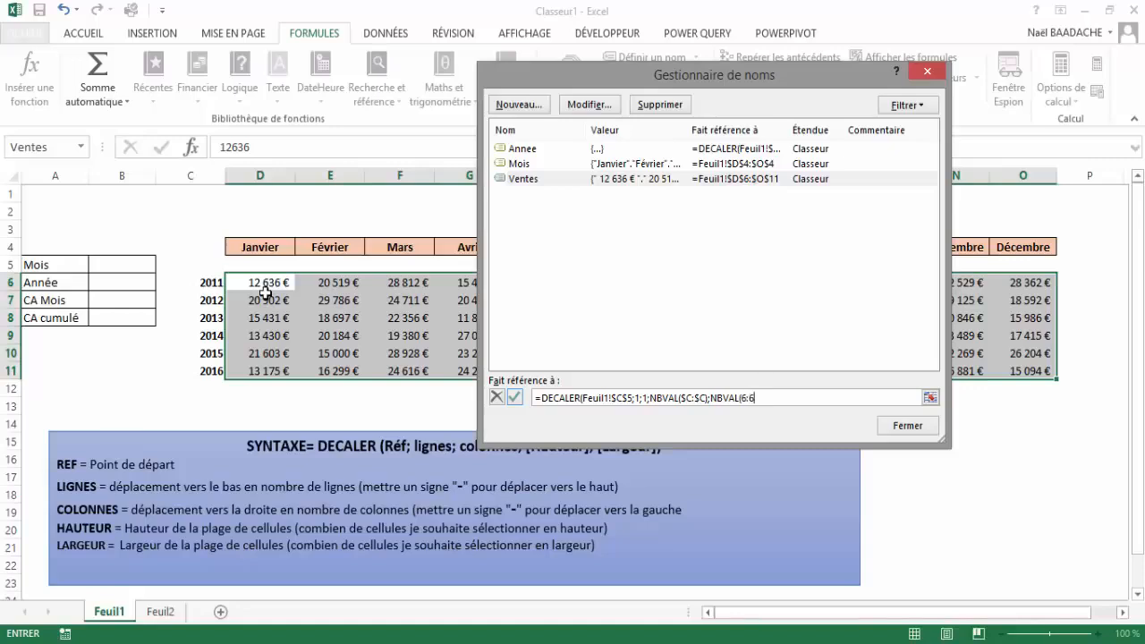
key("F4")
left_click(515, 397)
left_click(624, 403)
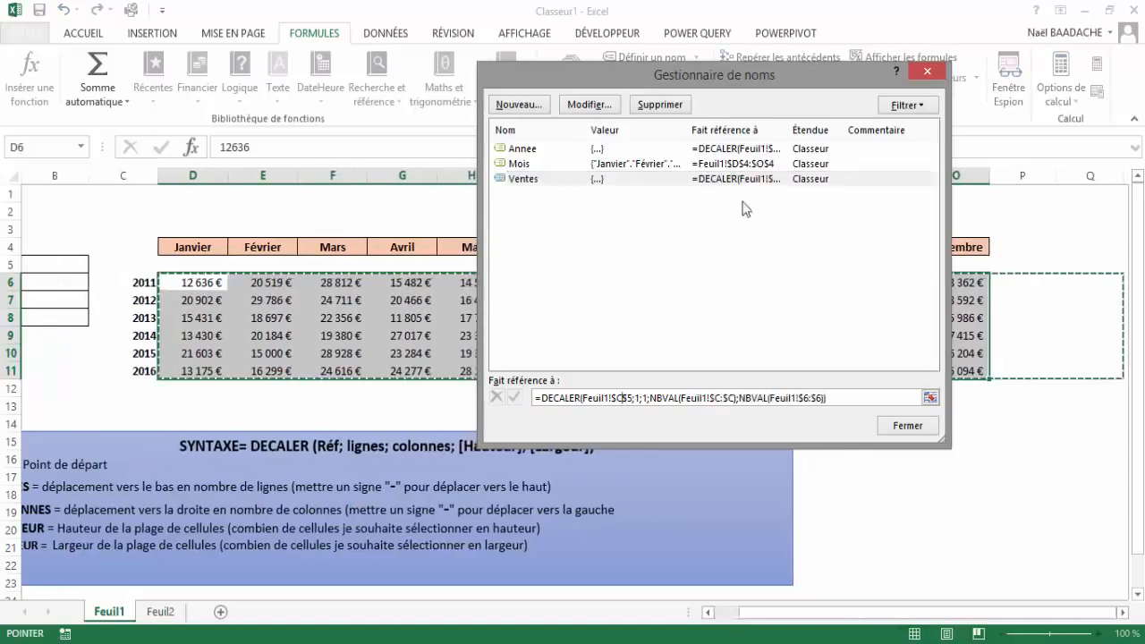
Subtract 2 from the NBVAL($6:$6) width in the Ventes formula and validate the change
left_click_drag(708, 92, 402, 51)
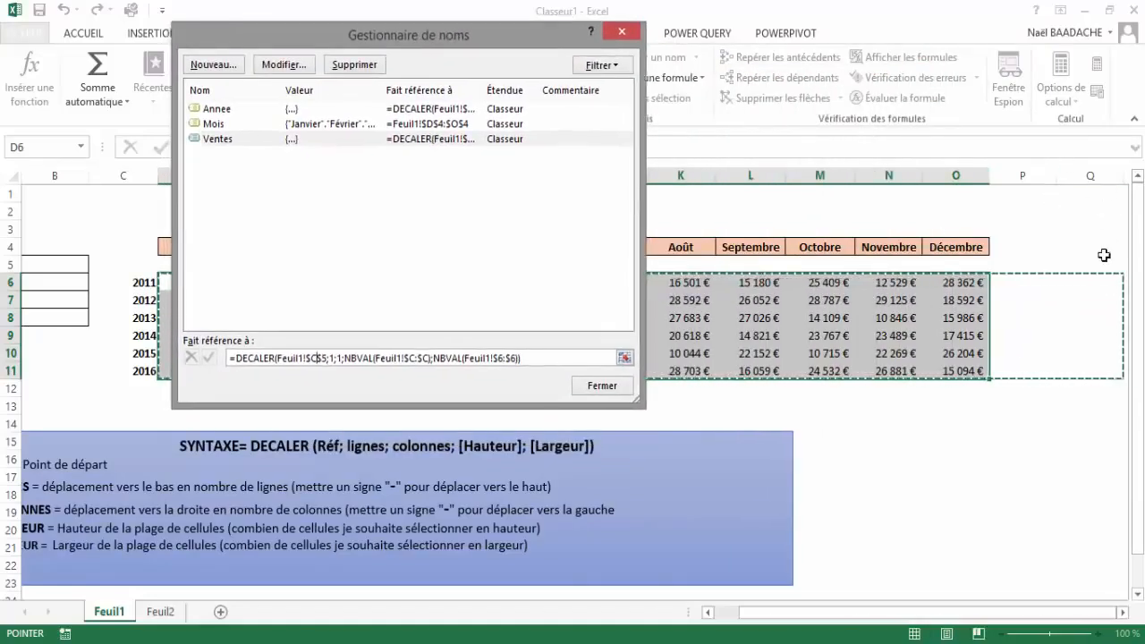
left_click(519, 358)
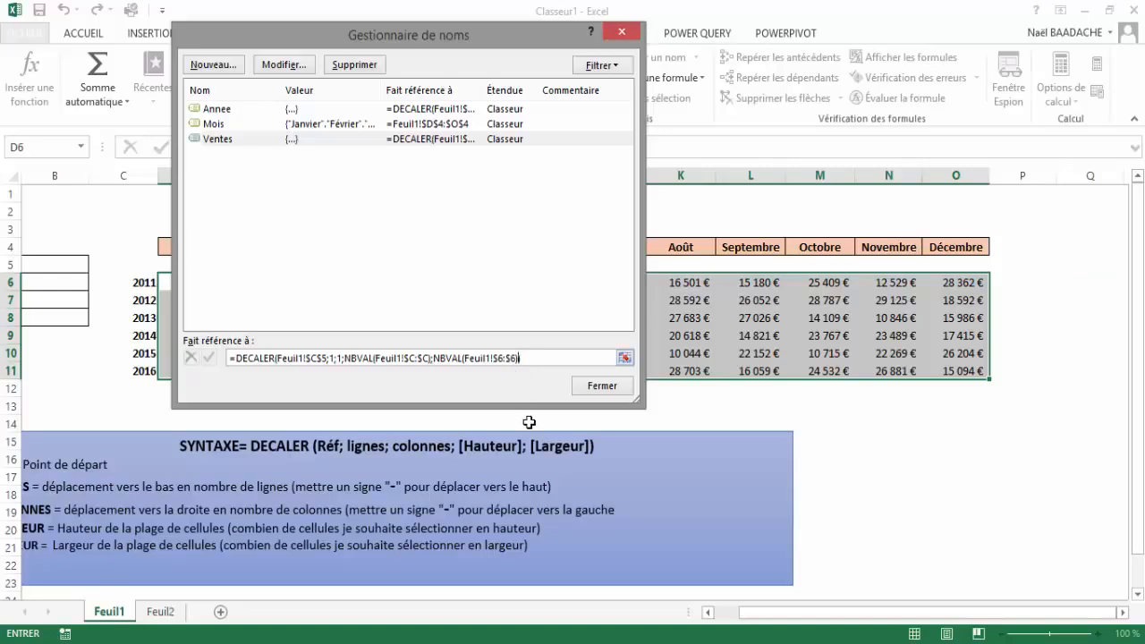
type("-2")
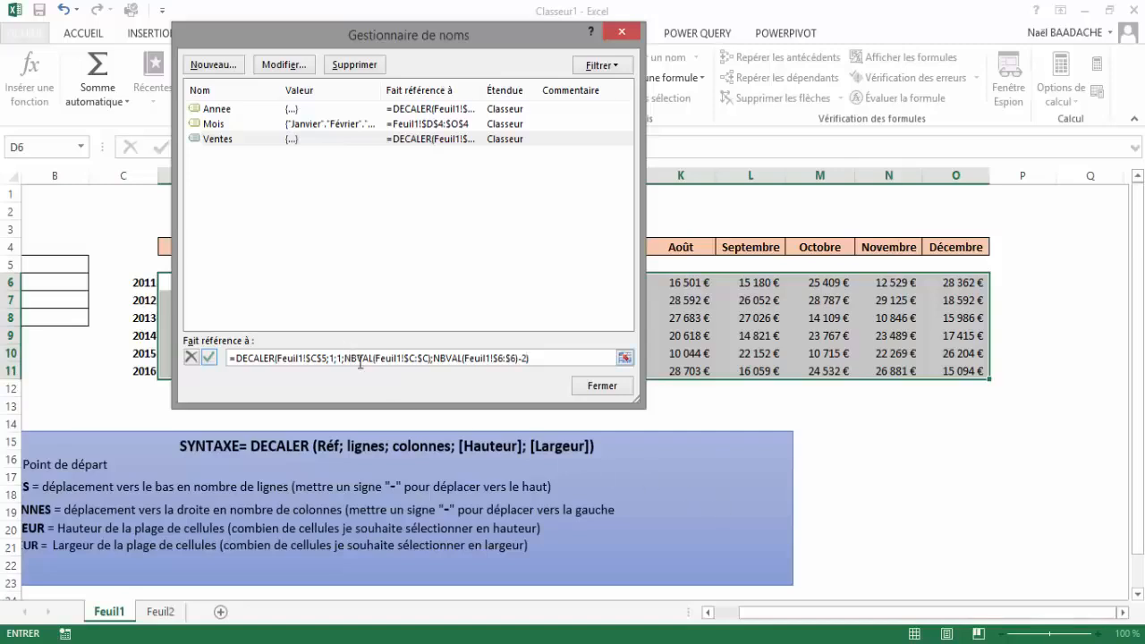
left_click(210, 357)
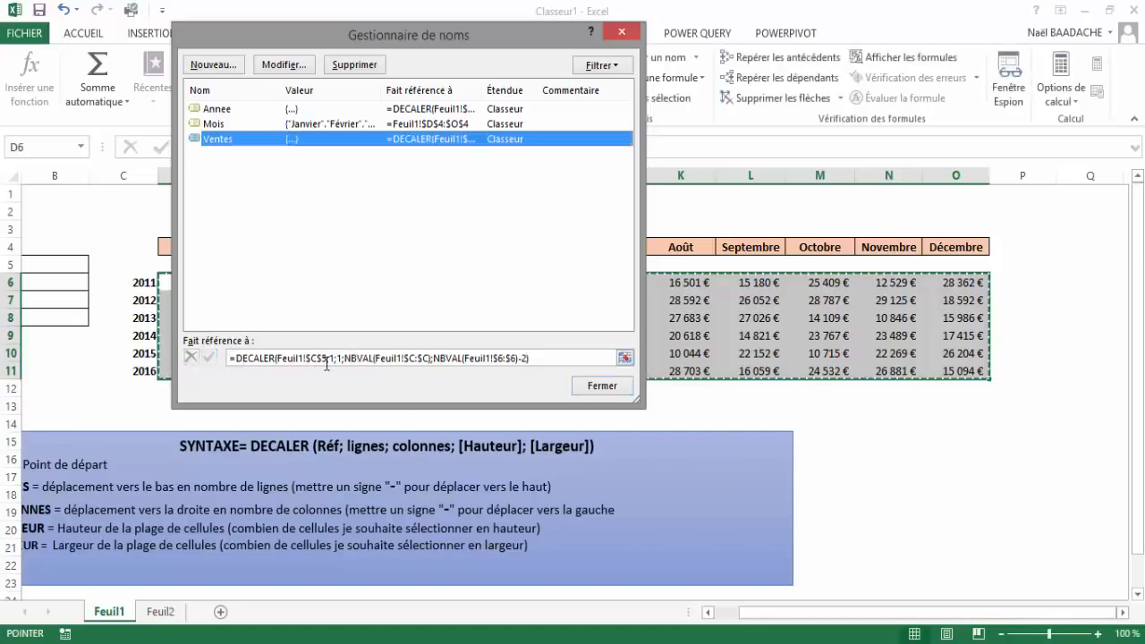
Check on the sheet which cells the corrected name Ventes covers, and close the name manager
left_click_drag(462, 35, 486, 335)
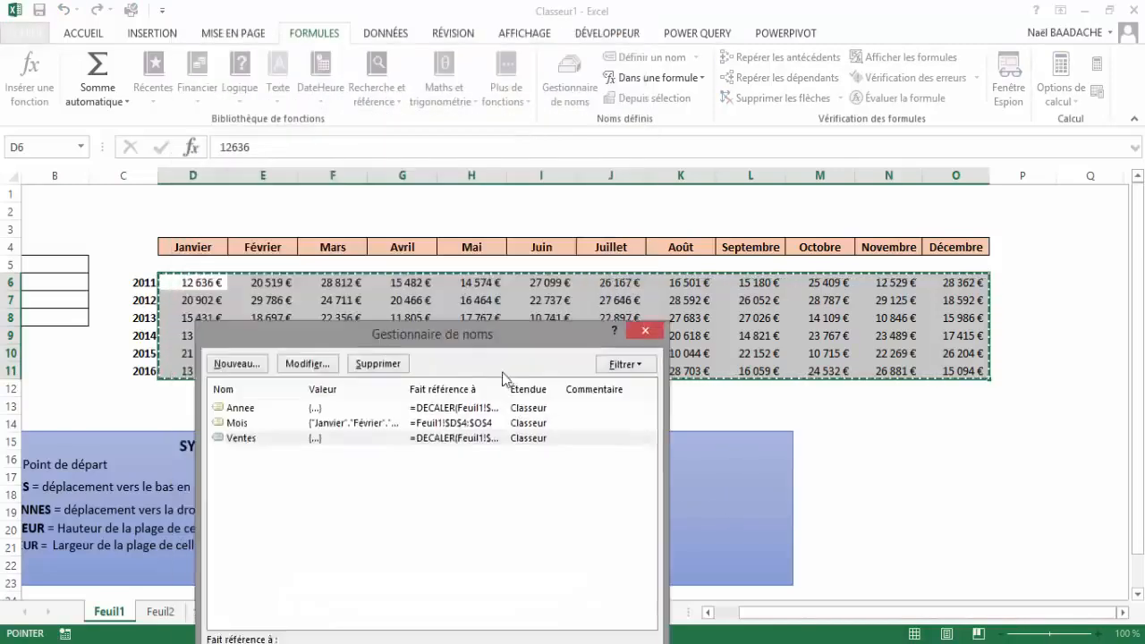
left_click_drag(504, 379, 545, 444)
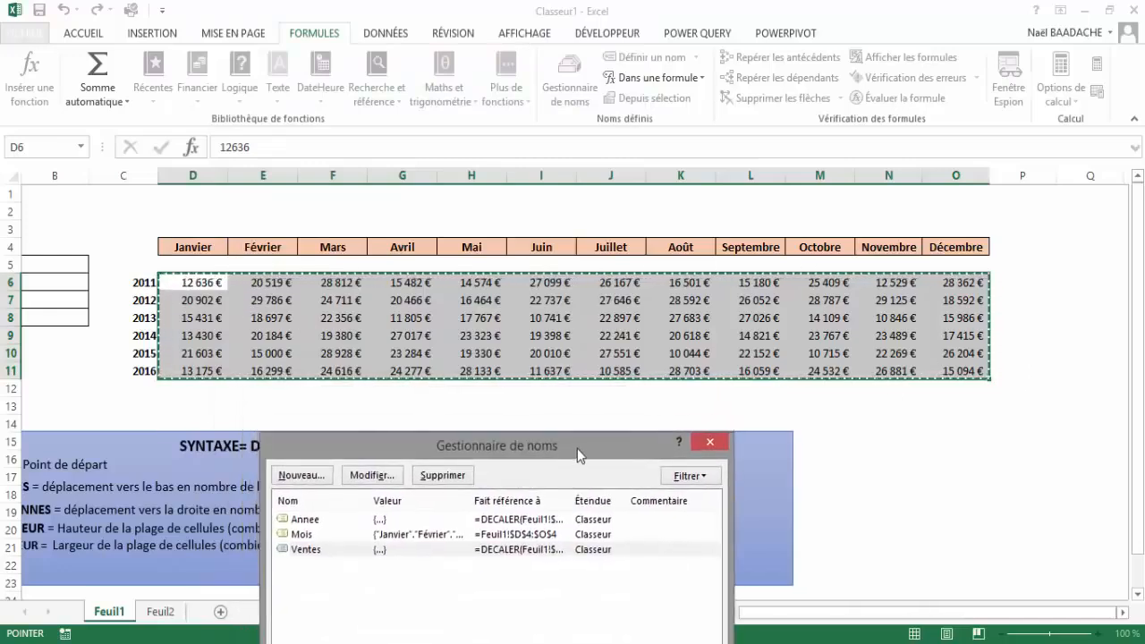
left_click_drag(577, 448, 760, 186)
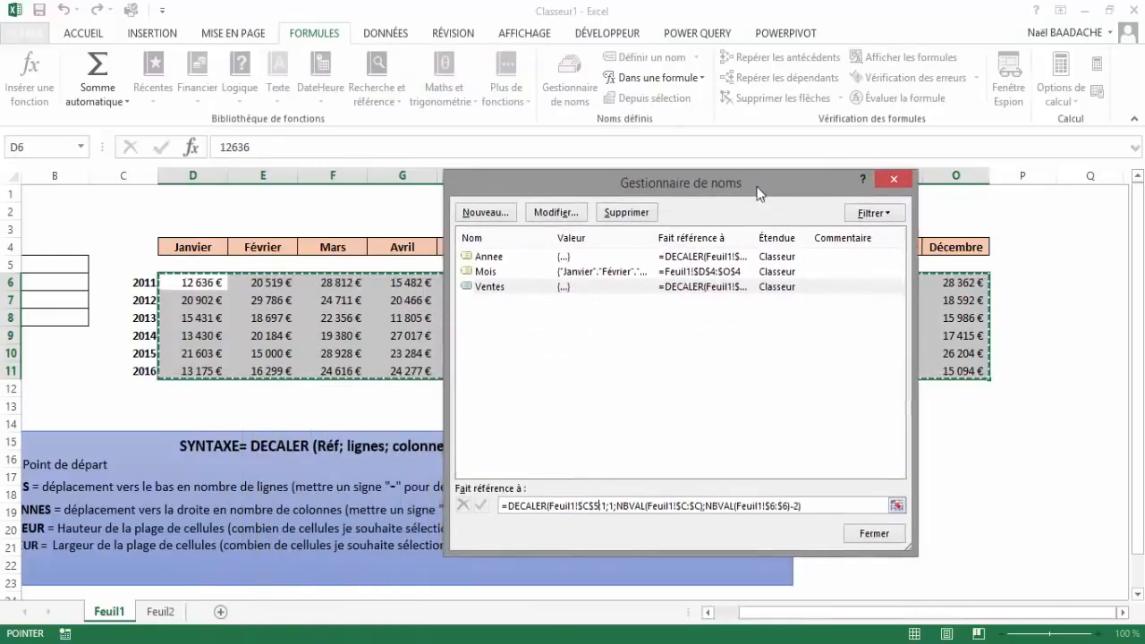
left_click(872, 535)
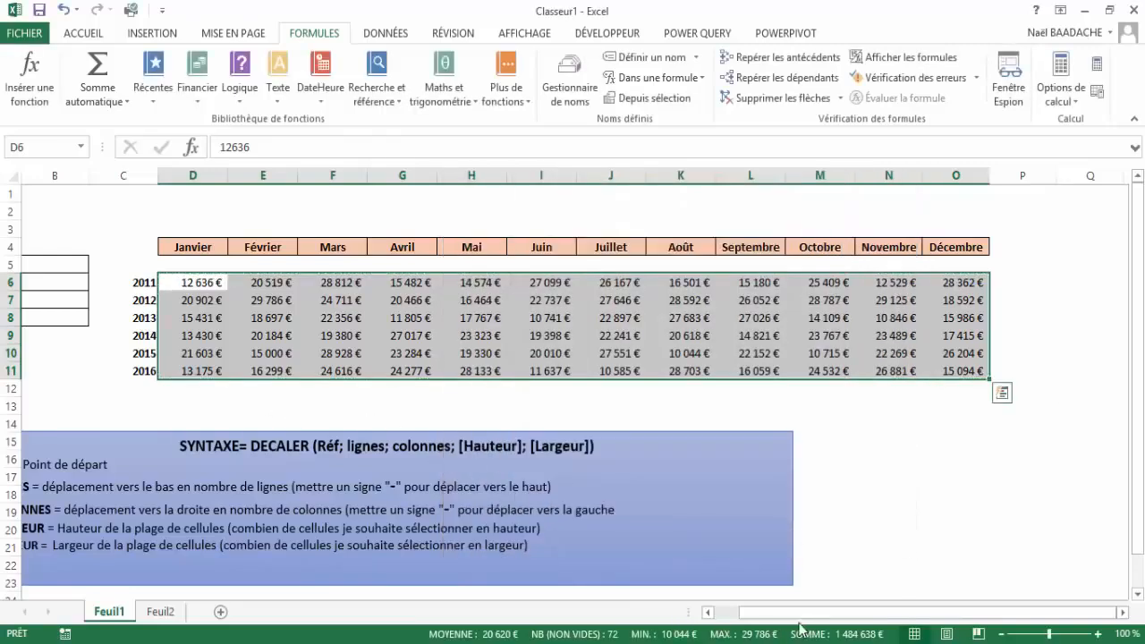
left_click_drag(797, 616, 690, 617)
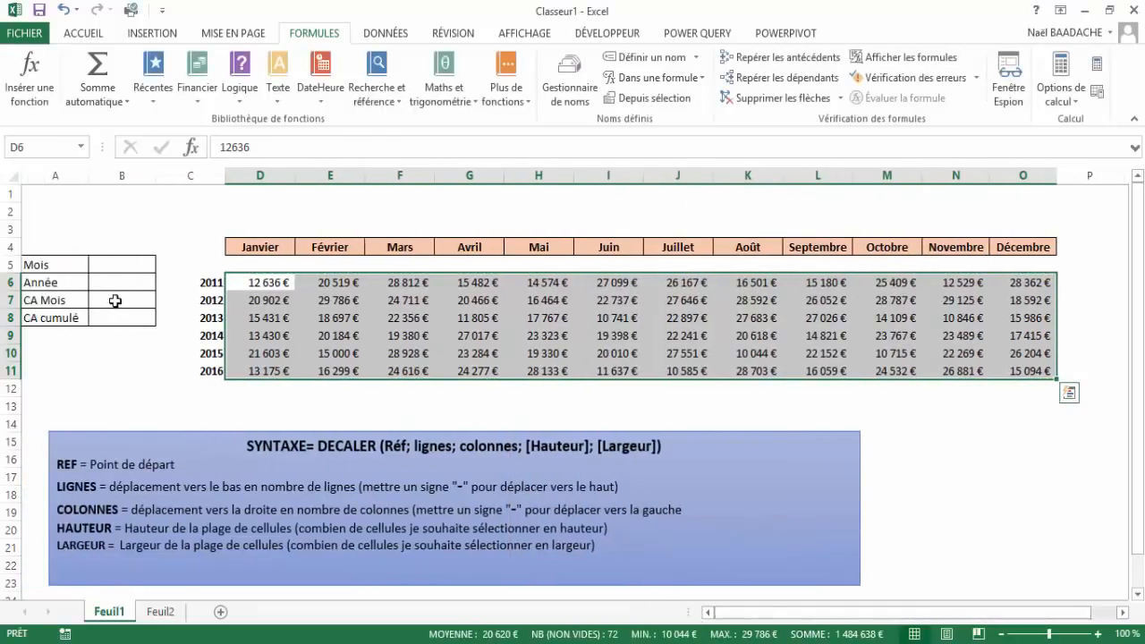
Enter the test year 2017 in C12 below the existing years
left_click(116, 301)
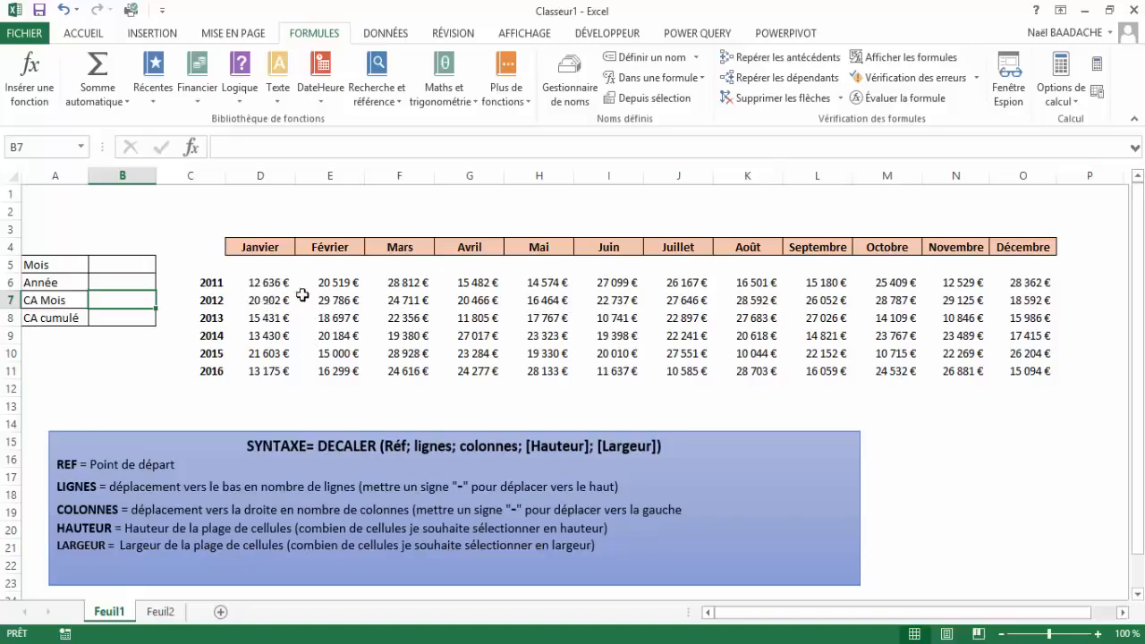
left_click(220, 385)
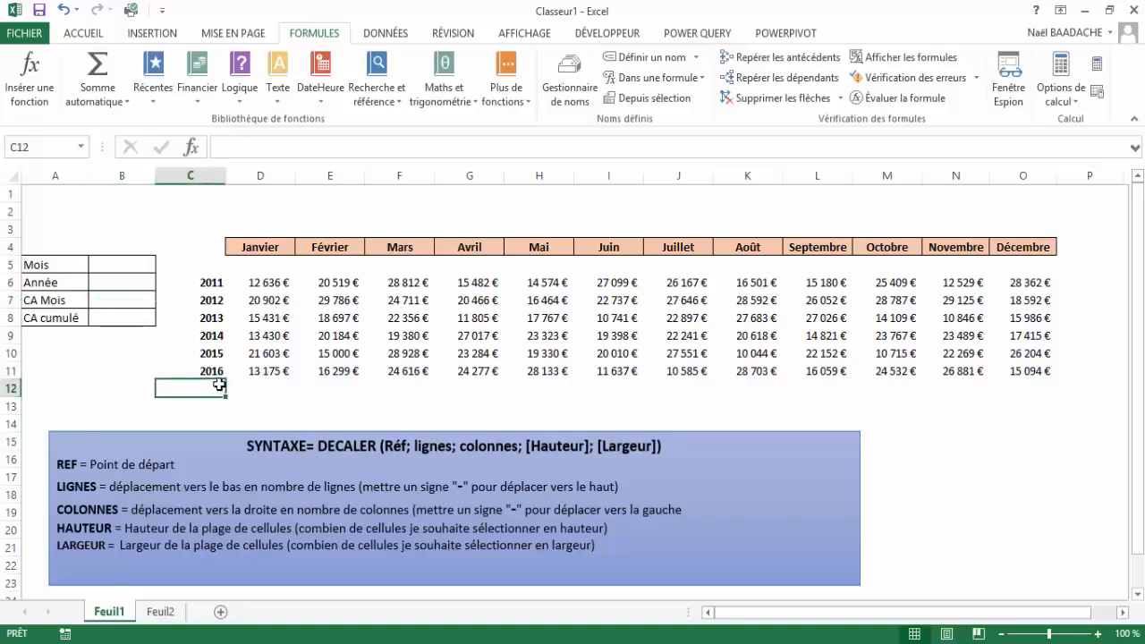
type("2017")
key("Return")
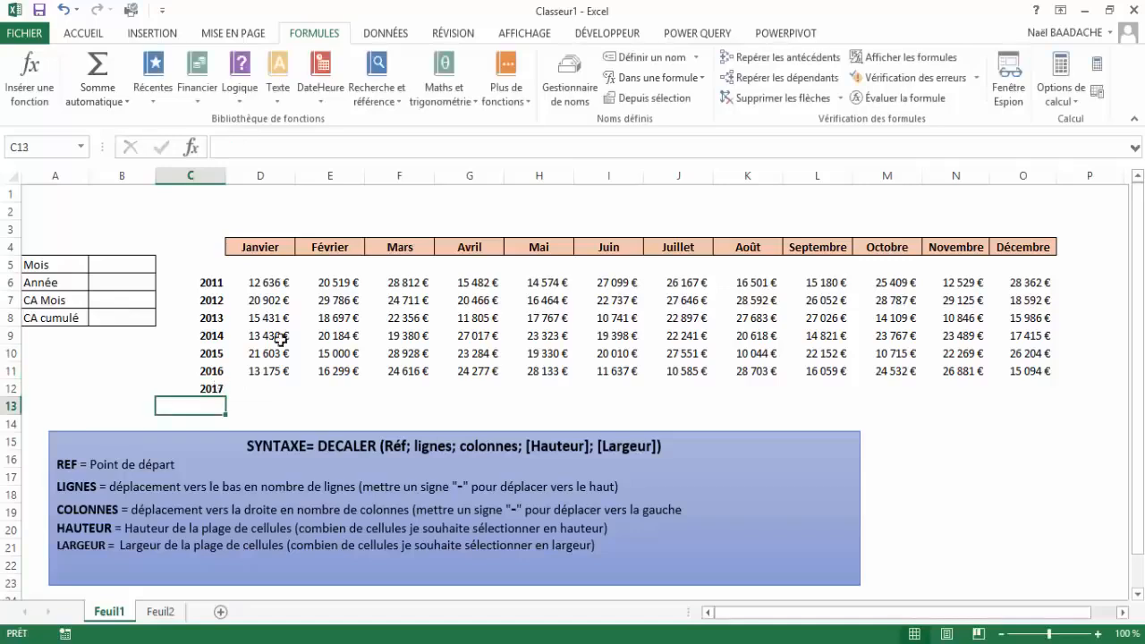
Examine the range covered by the name Ventes with the year 2017 added, and close the name manager
left_click(573, 85)
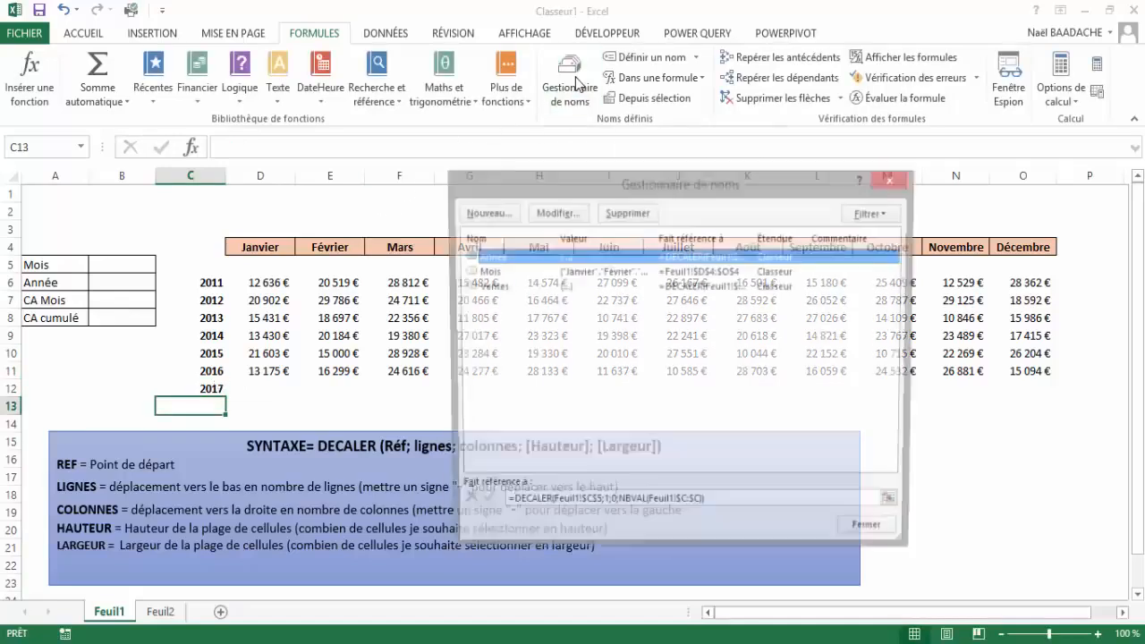
left_click(517, 288)
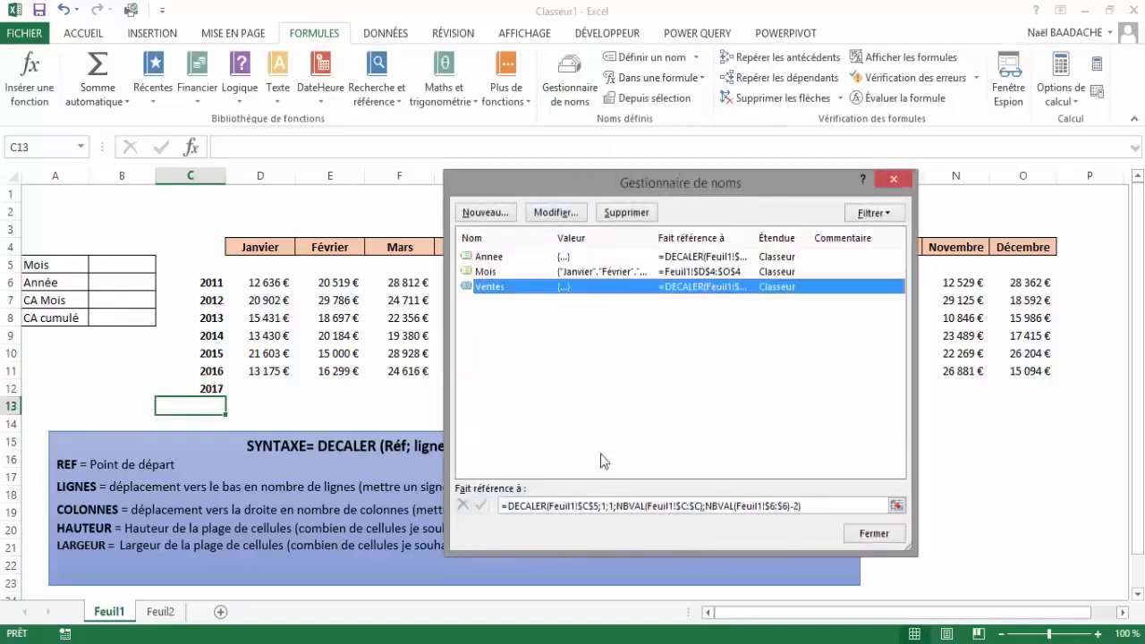
left_click(624, 505)
left_click_drag(665, 181, 504, 471)
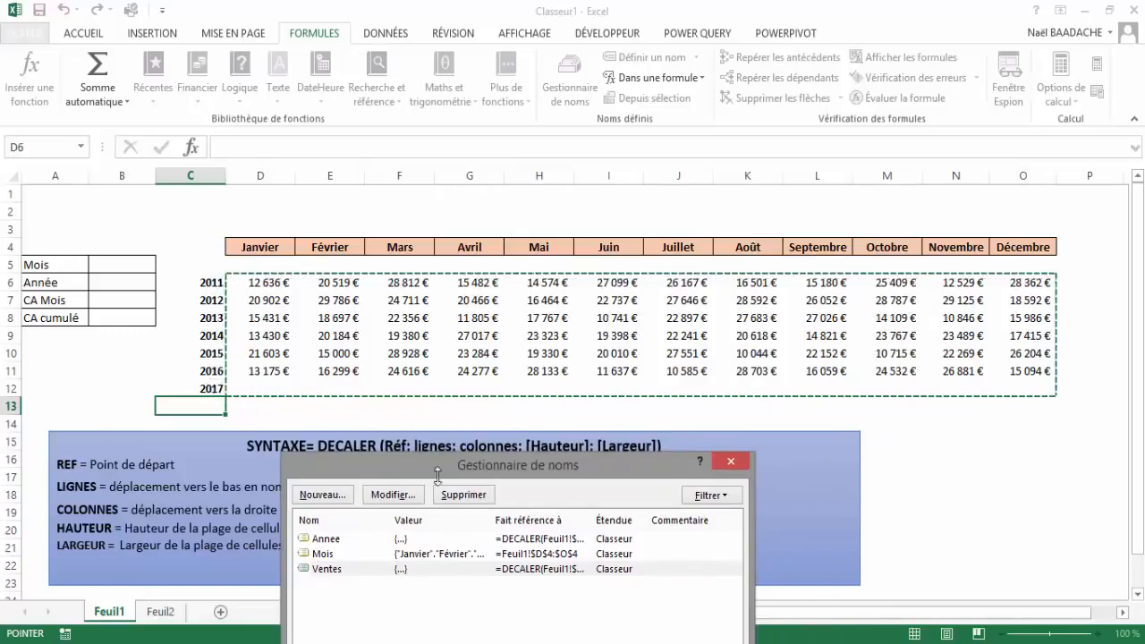
left_click_drag(579, 456, 810, 253)
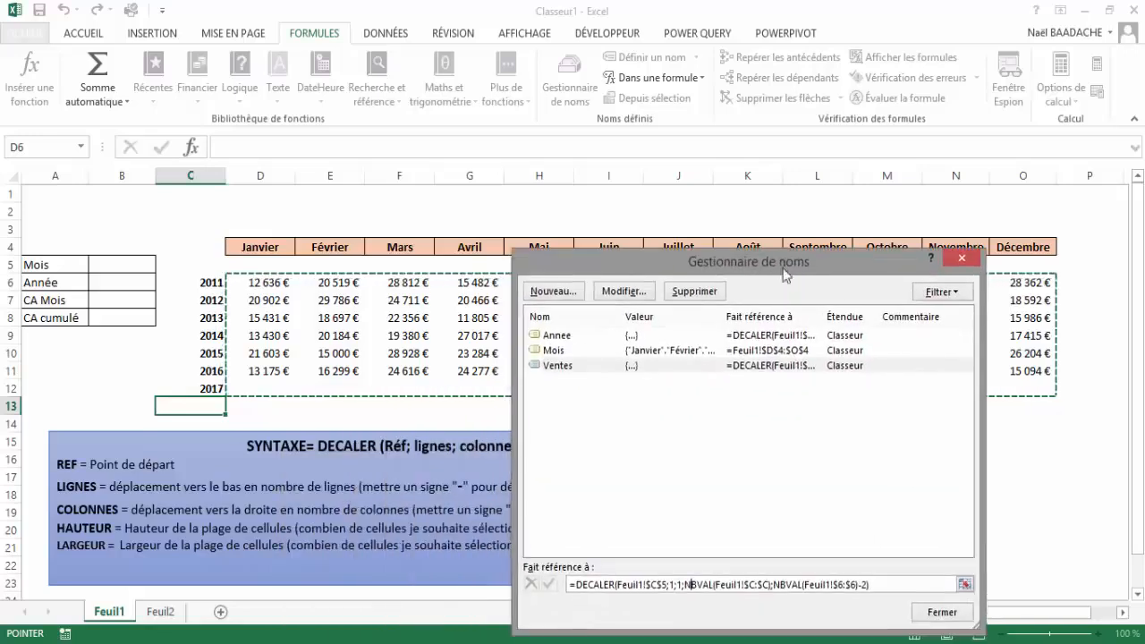
left_click(942, 613)
Enter the test year 2018 in C13
type("20")
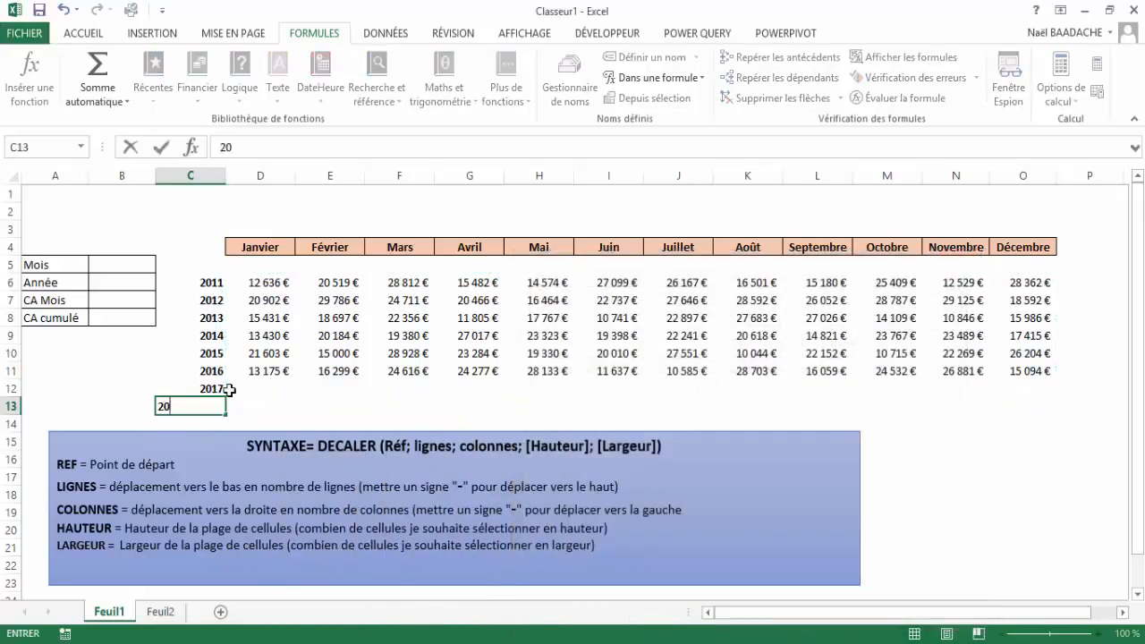
type("18")
key("Return")
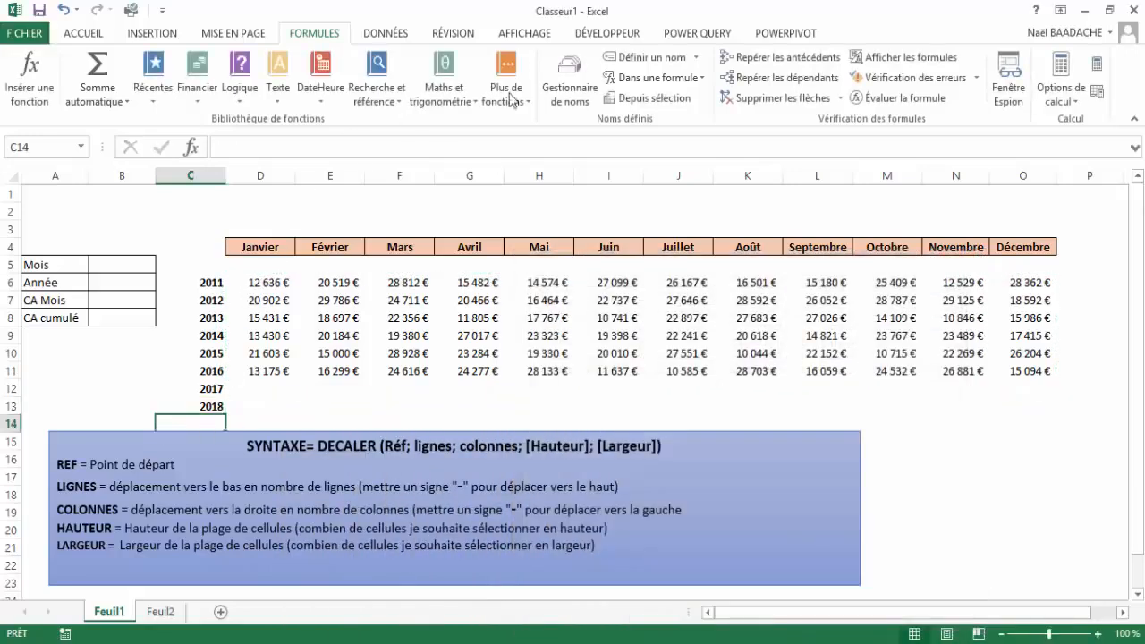
Examine the range covered by the name Ventes with the year 2018 added, and close the name manager
left_click(570, 85)
left_click(583, 367)
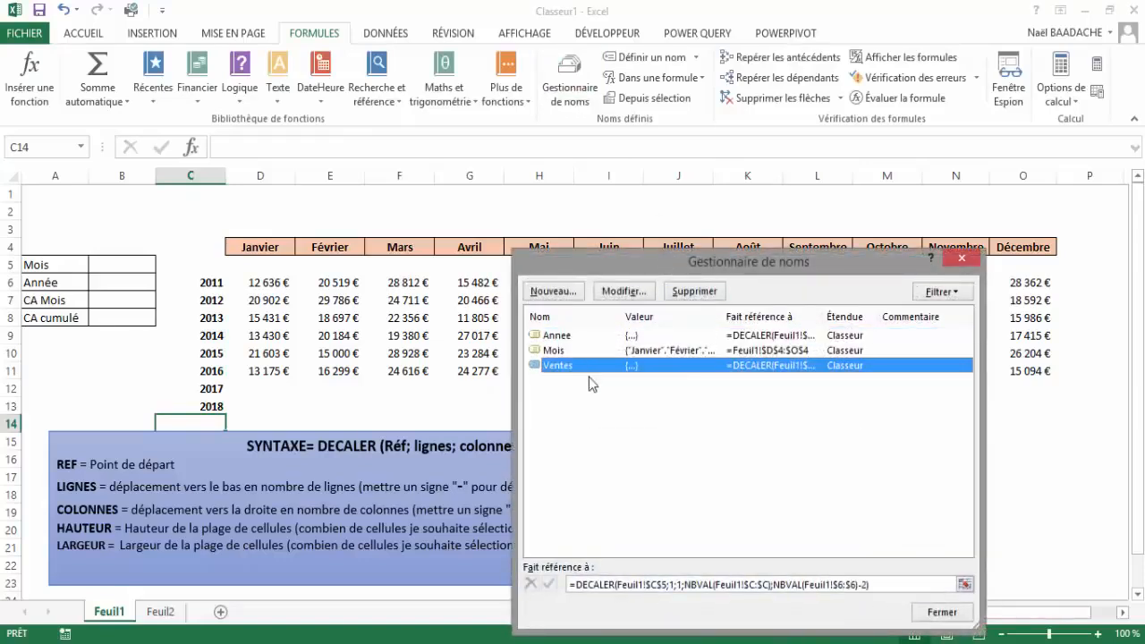
left_click(626, 589)
left_click_drag(706, 265, 616, 462)
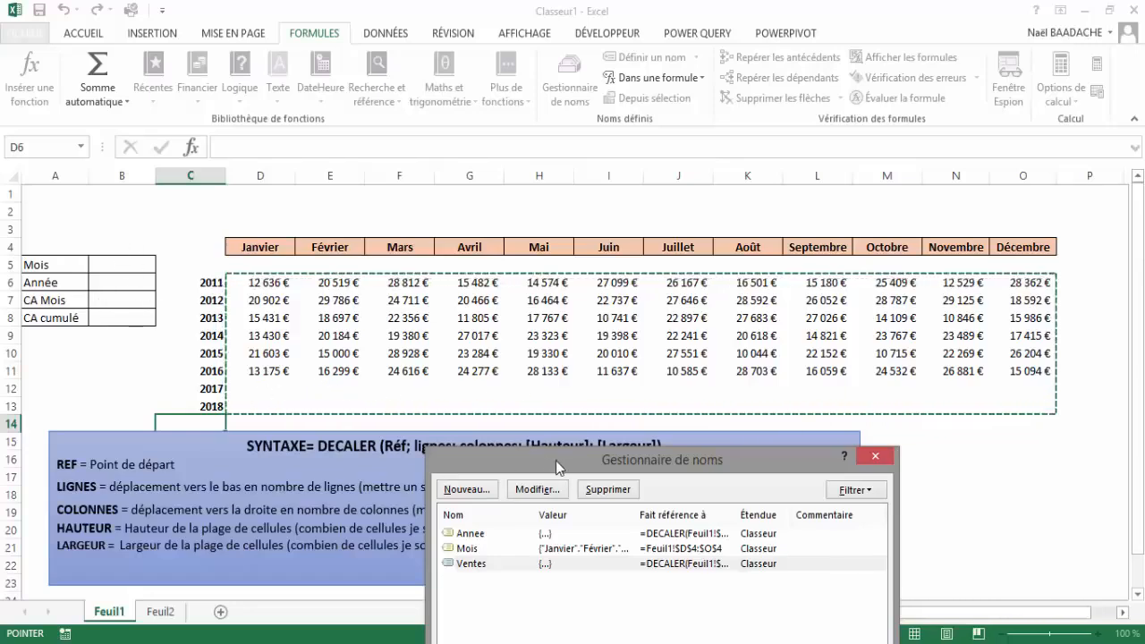
left_click_drag(561, 465, 610, 165)
left_click(905, 517)
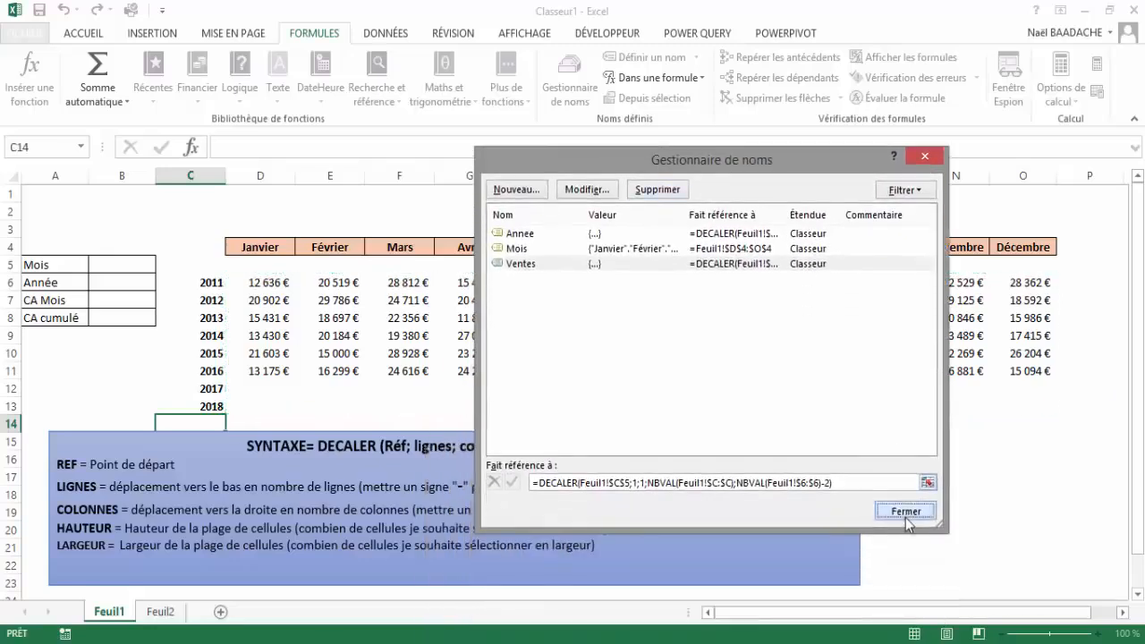
Clear the test years 2017 and 2018 from C12:C13
left_click_drag(214, 388, 219, 400)
key("Delete")
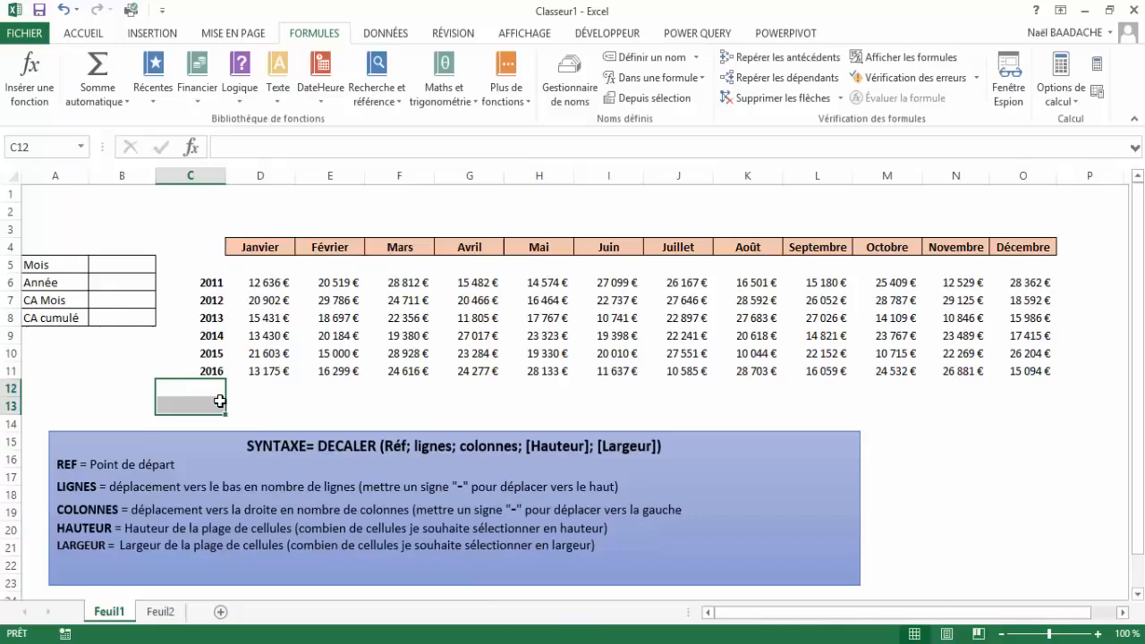
left_click(134, 301)
left_click(135, 288)
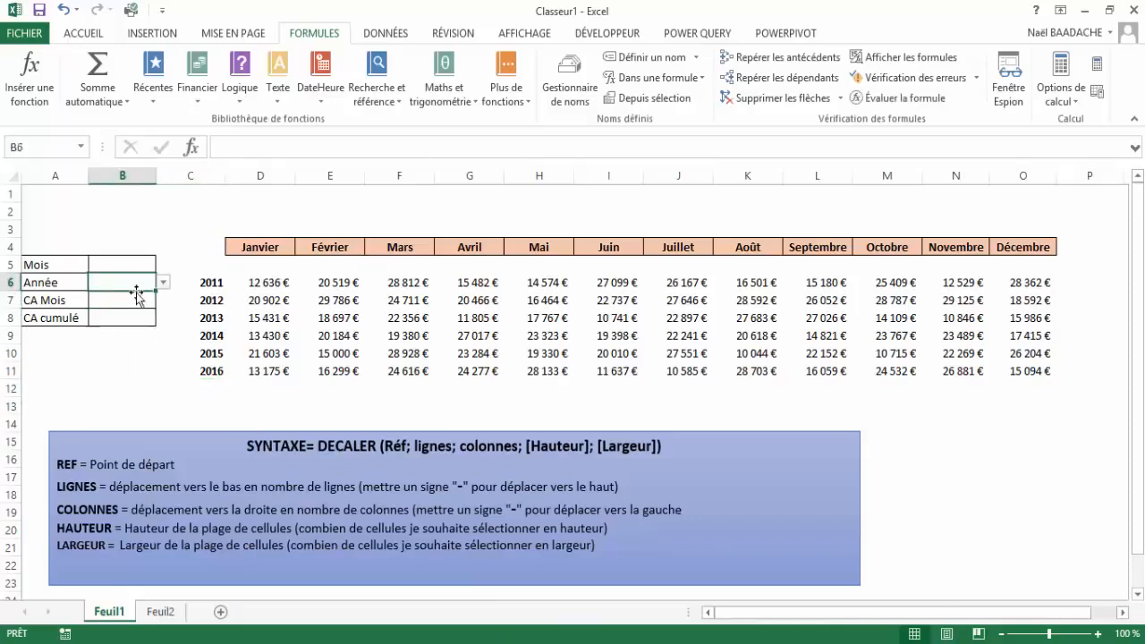
left_click(134, 300)
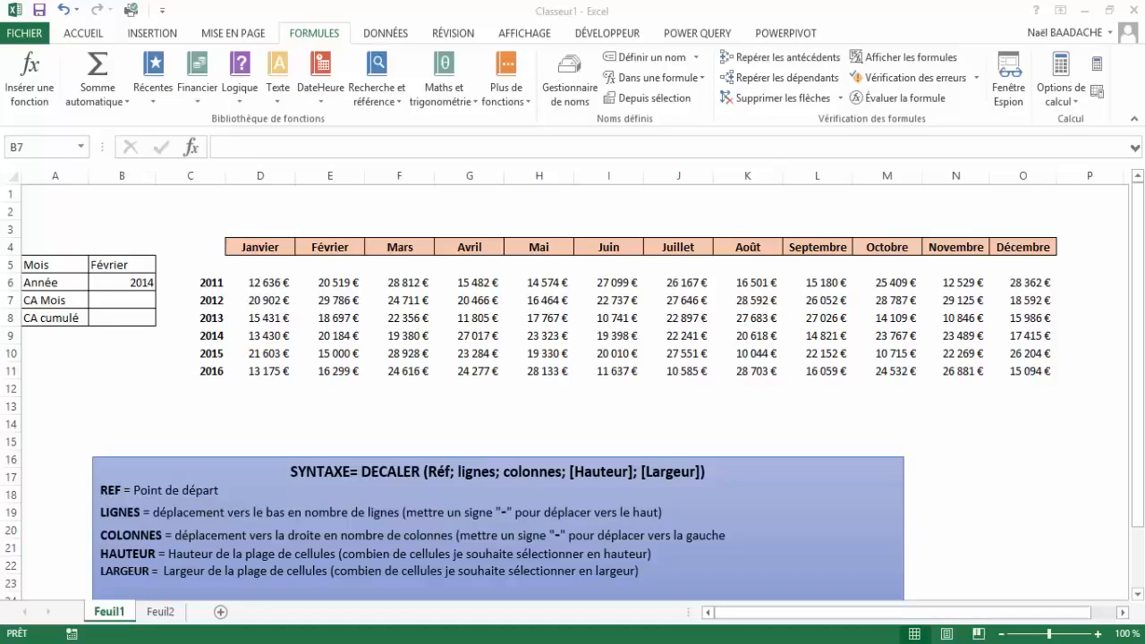
Move the DECALER syntax text box down to start at about row 22, freeing space below the sales table
left_click(561, 458)
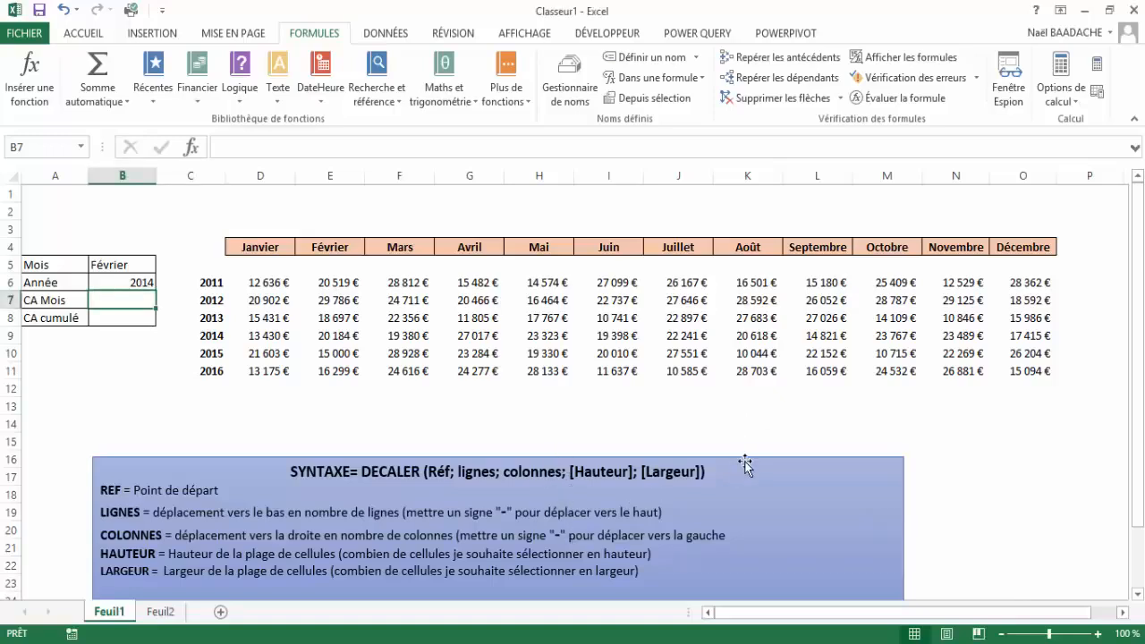
left_click_drag(756, 462, 774, 570)
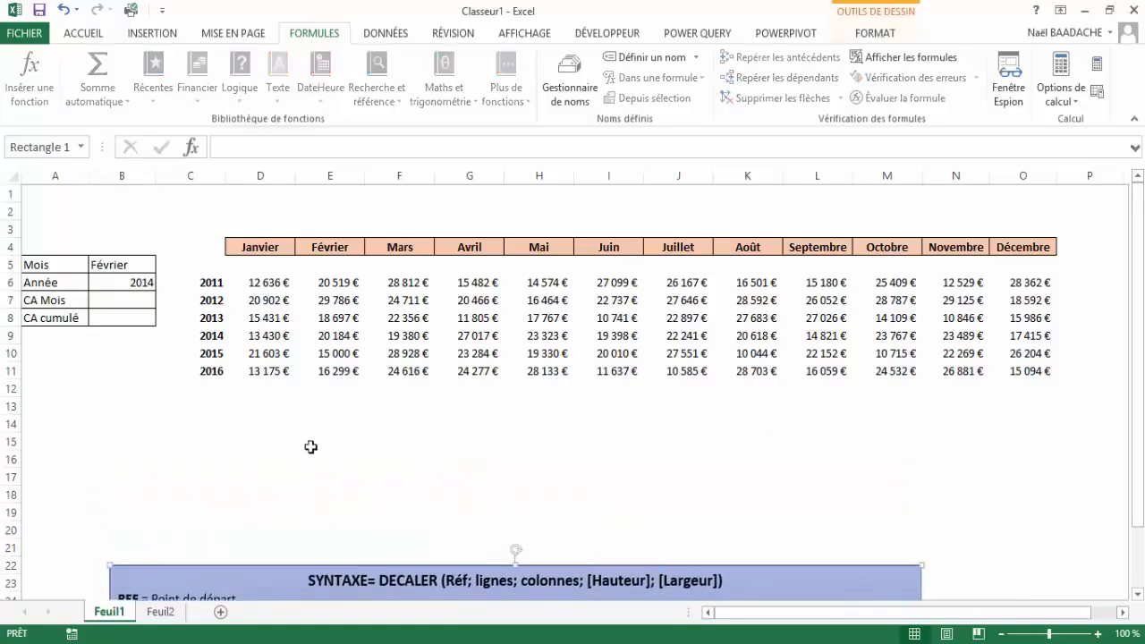
Enter a list of three sample first names in C15:C17
left_click(193, 445)
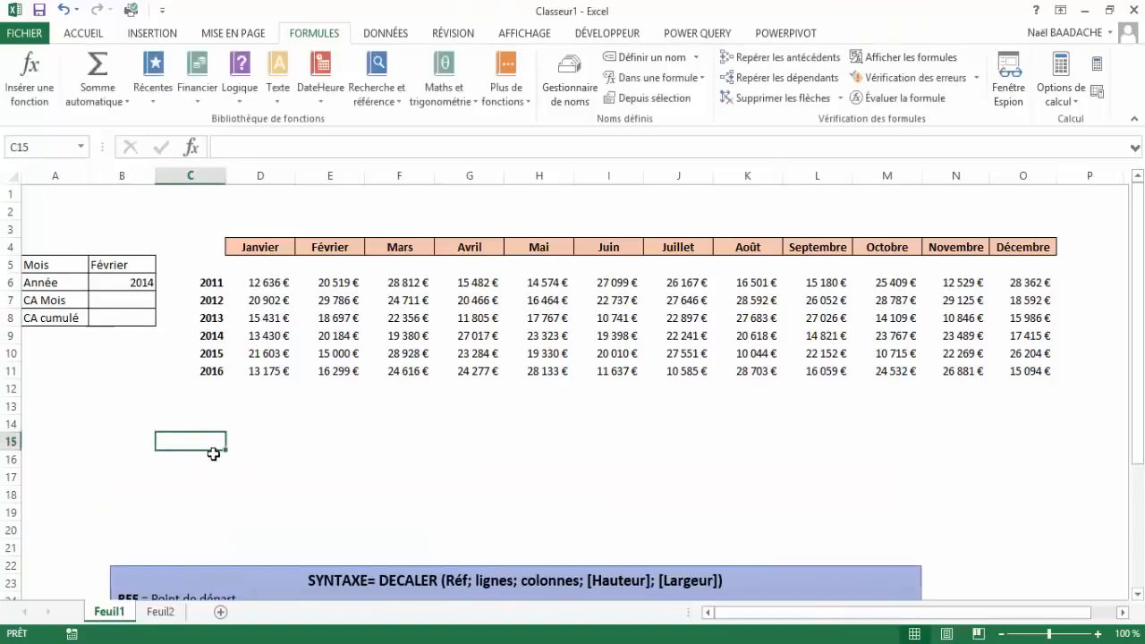
type("Pierer")
key("BackSpace")
key("BackSpace")
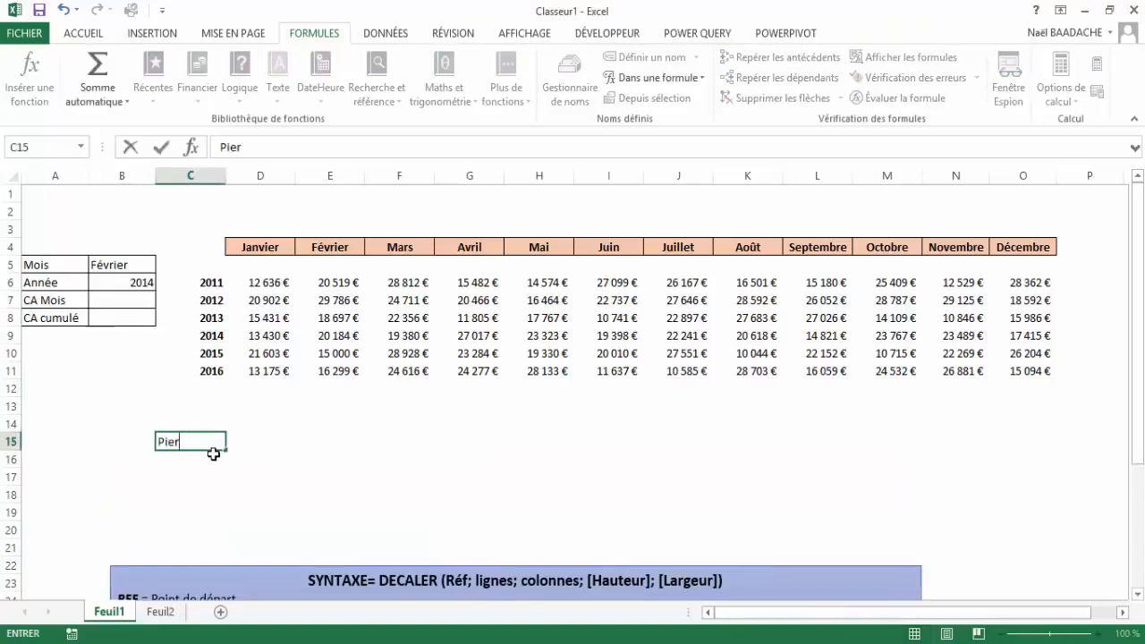
type("re")
key("Return")
type("Paul")
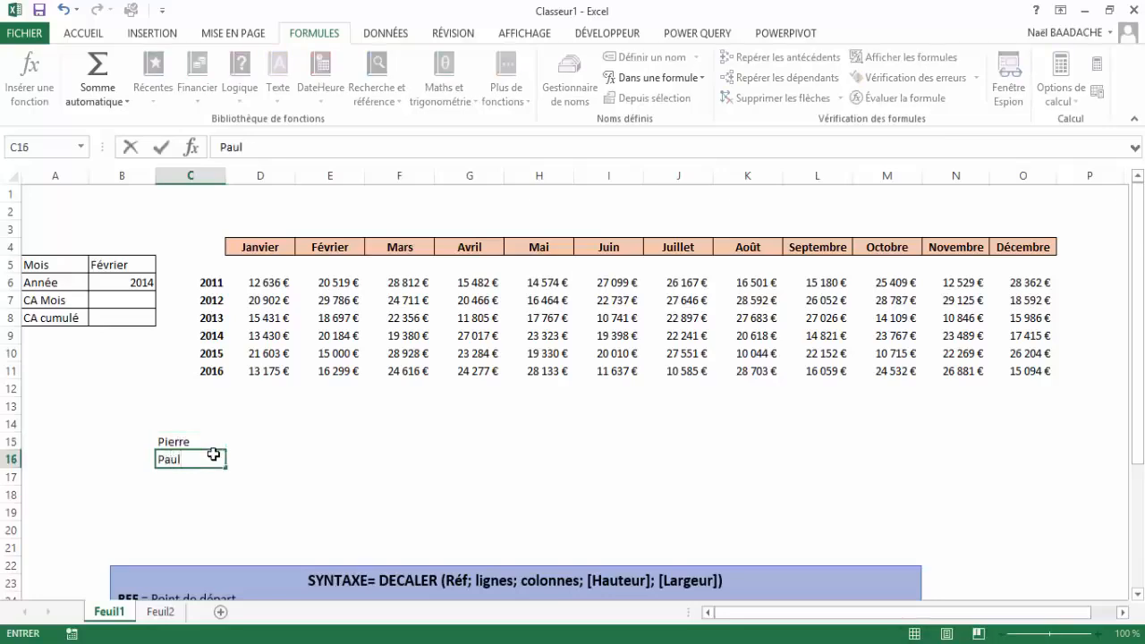
key("Return")
type("Jacques")
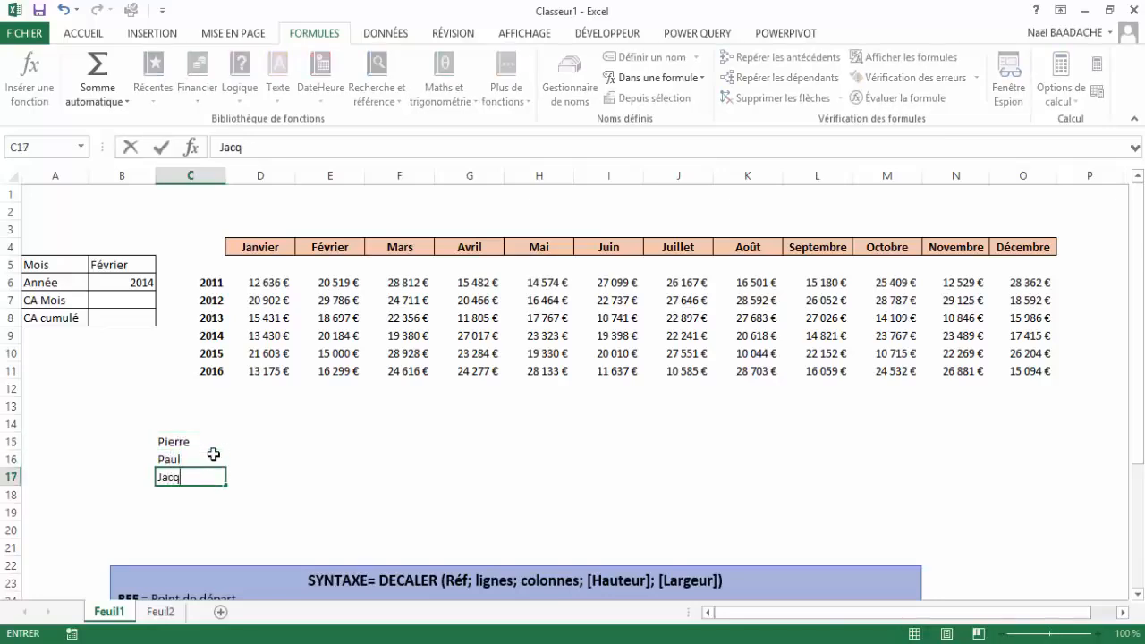
Enter the label INDEX in D15, beside the first name of the list
key("Up")
key("Up")
key("Up")
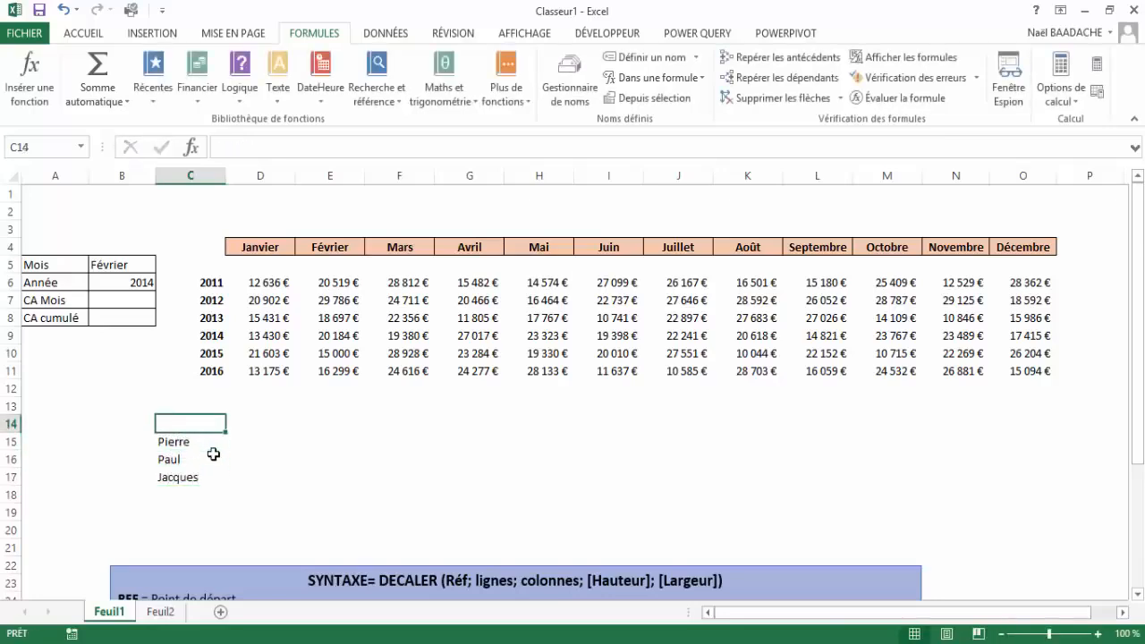
key("Right")
key("Down")
type("INDEX")
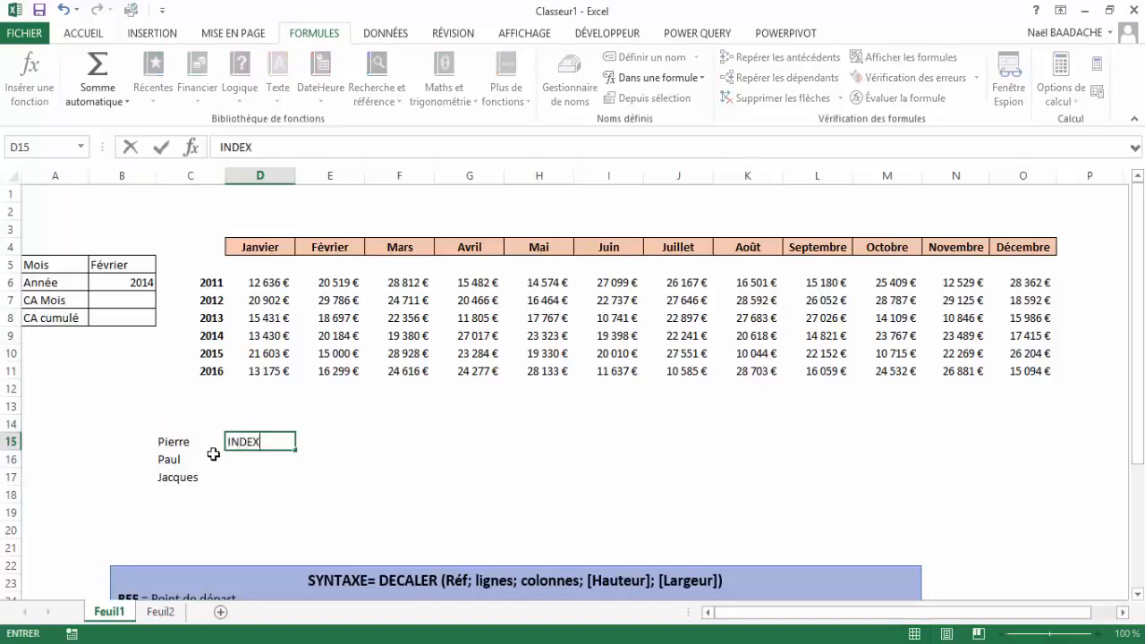
key("Tab")
Enter the formula =INDEX(C15:C17;2;0) in E15 to return the second name of the list
type("=")
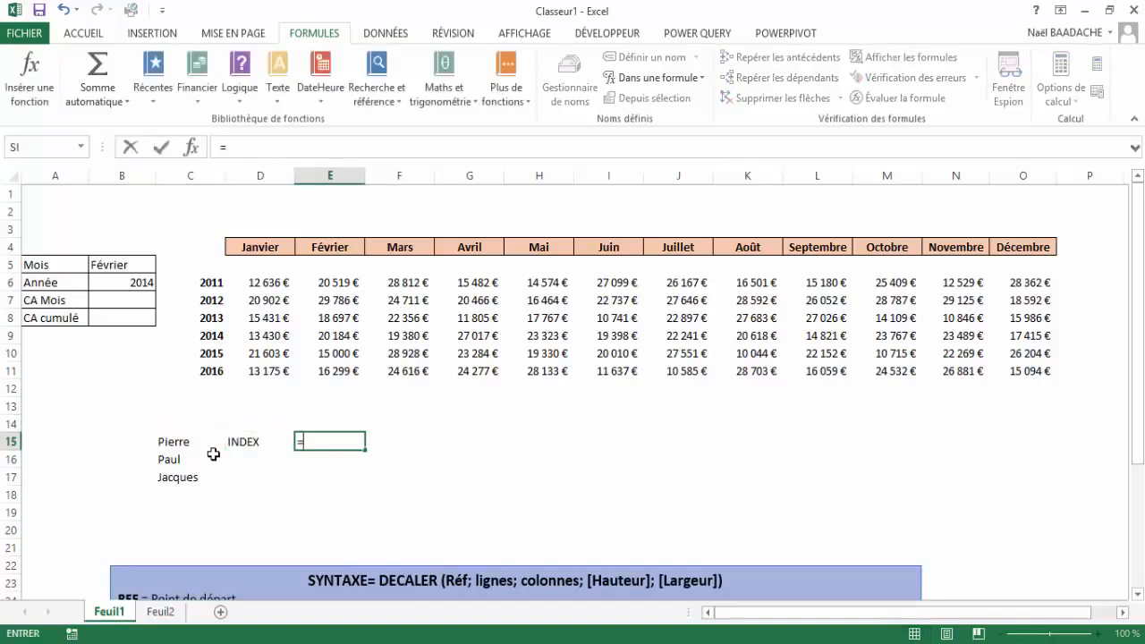
type("index(")
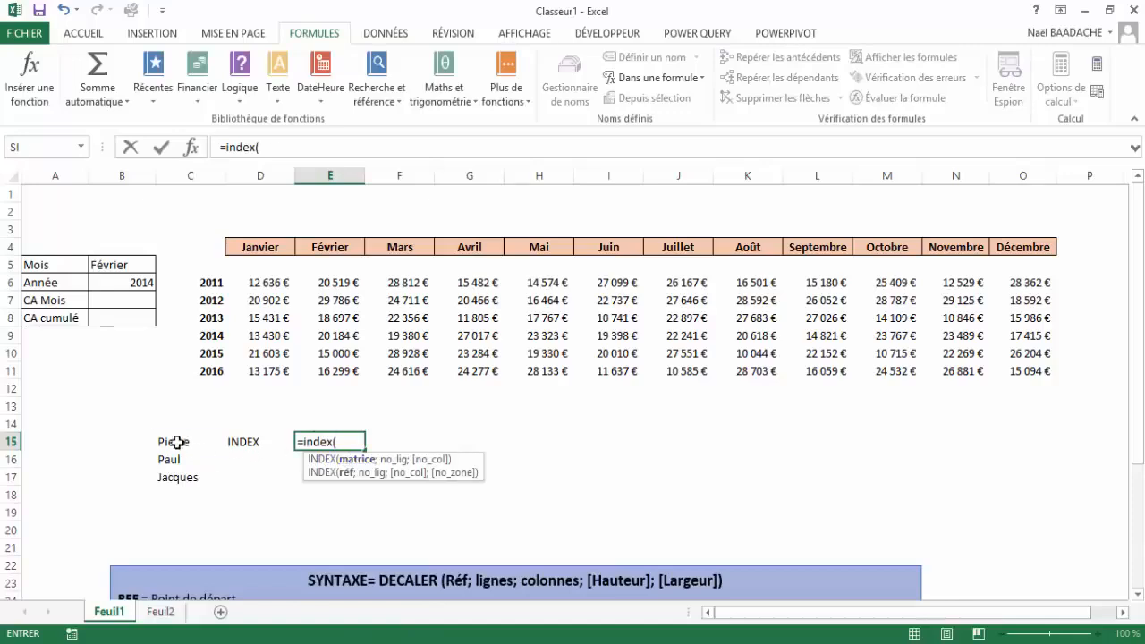
left_click_drag(177, 442, 175, 476)
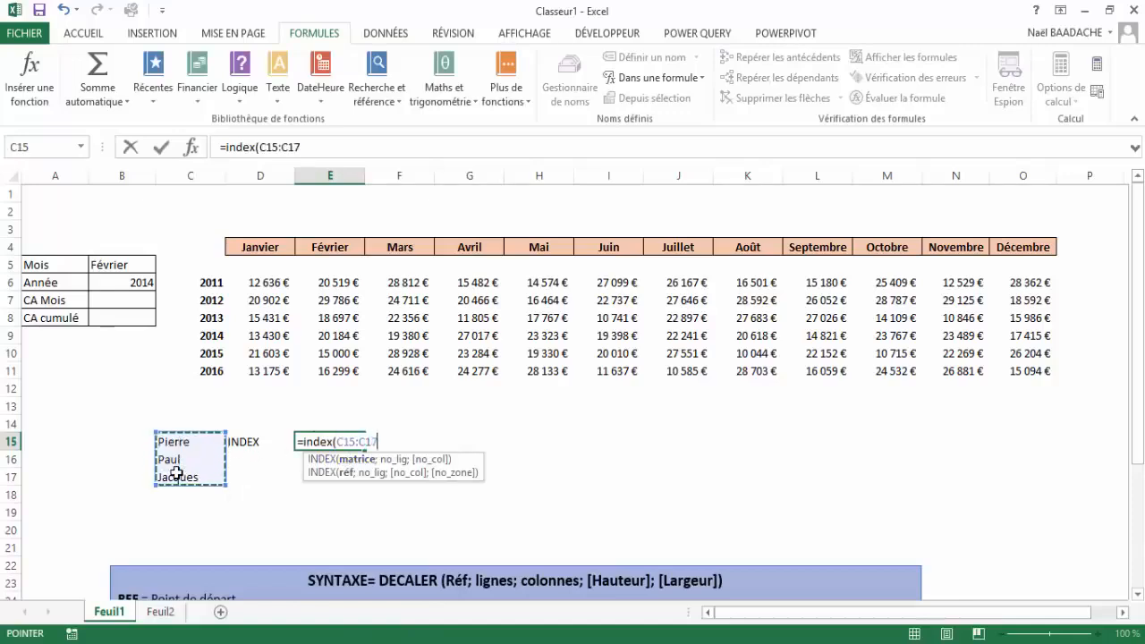
type(";2")
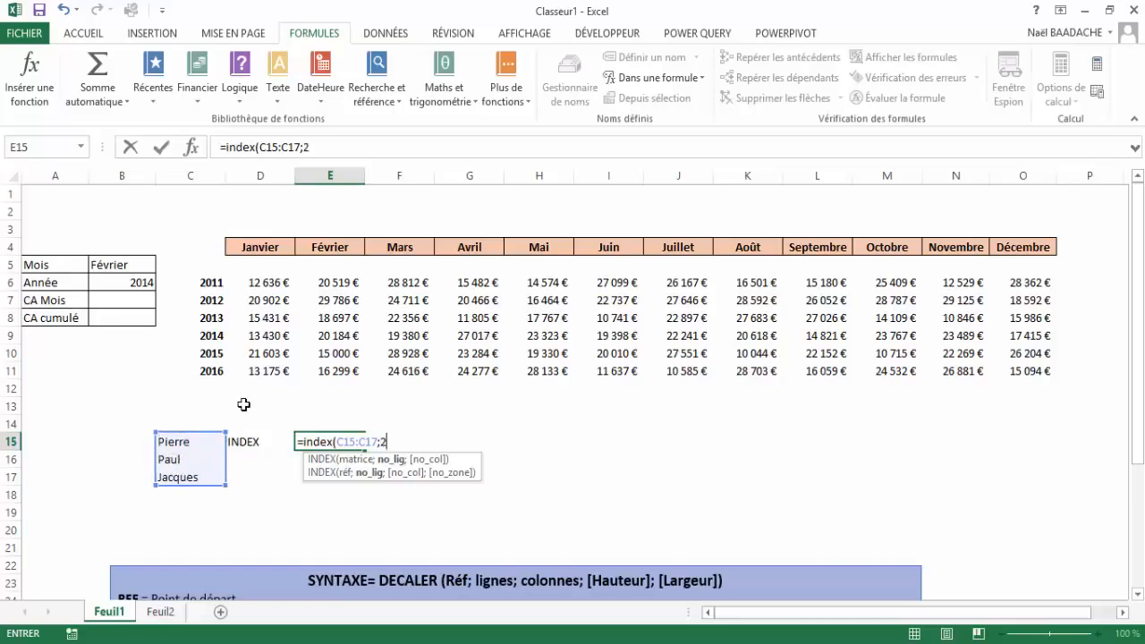
type(";")
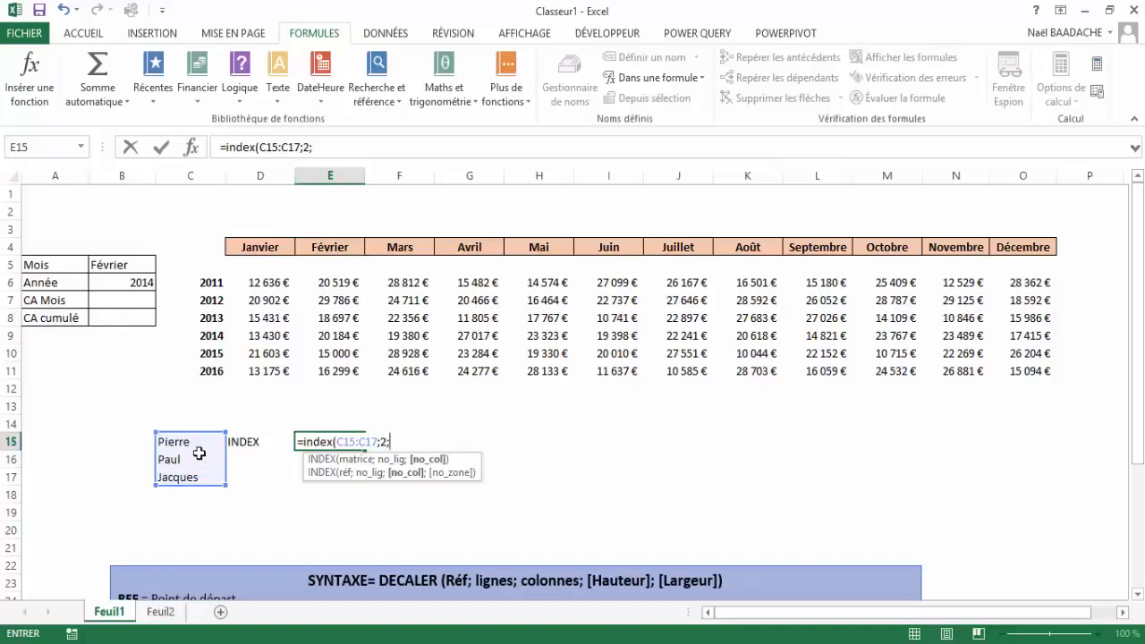
type("2;0)")
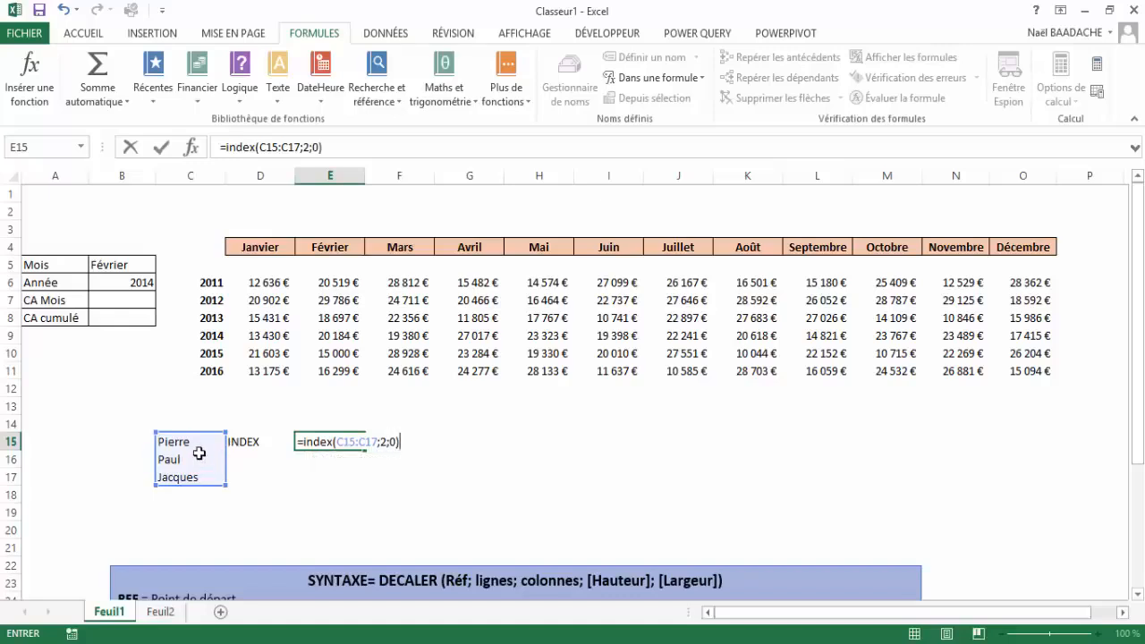
key("Return")
key("Up")
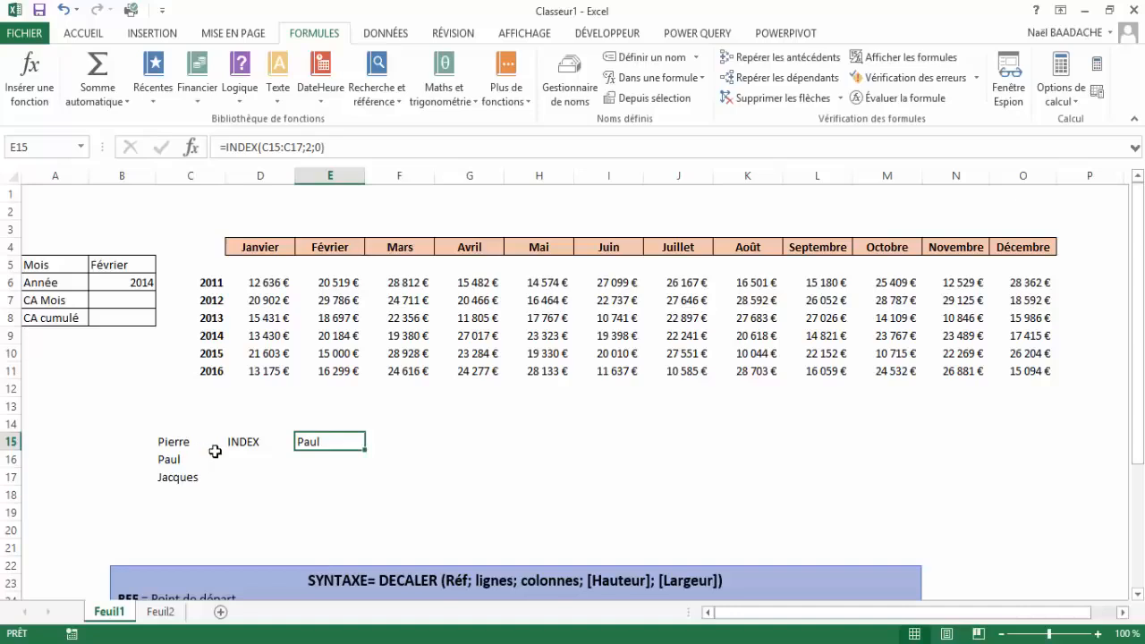
Change the row number argument of the INDEX formula in E15 to 3
double_click(325, 439)
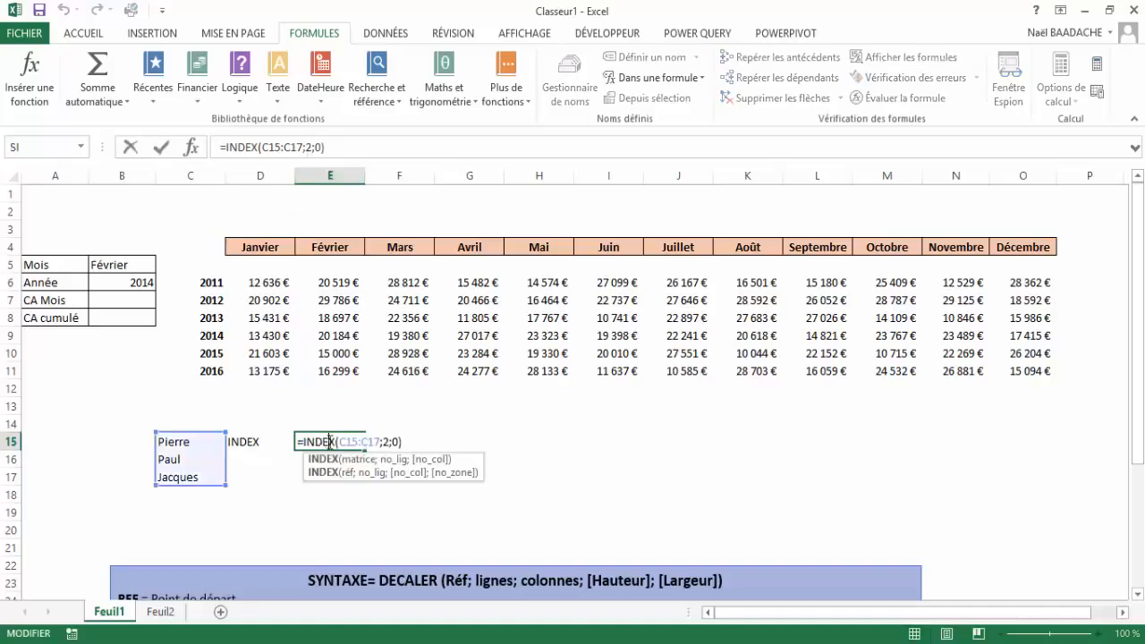
double_click(386, 442)
key("Delete")
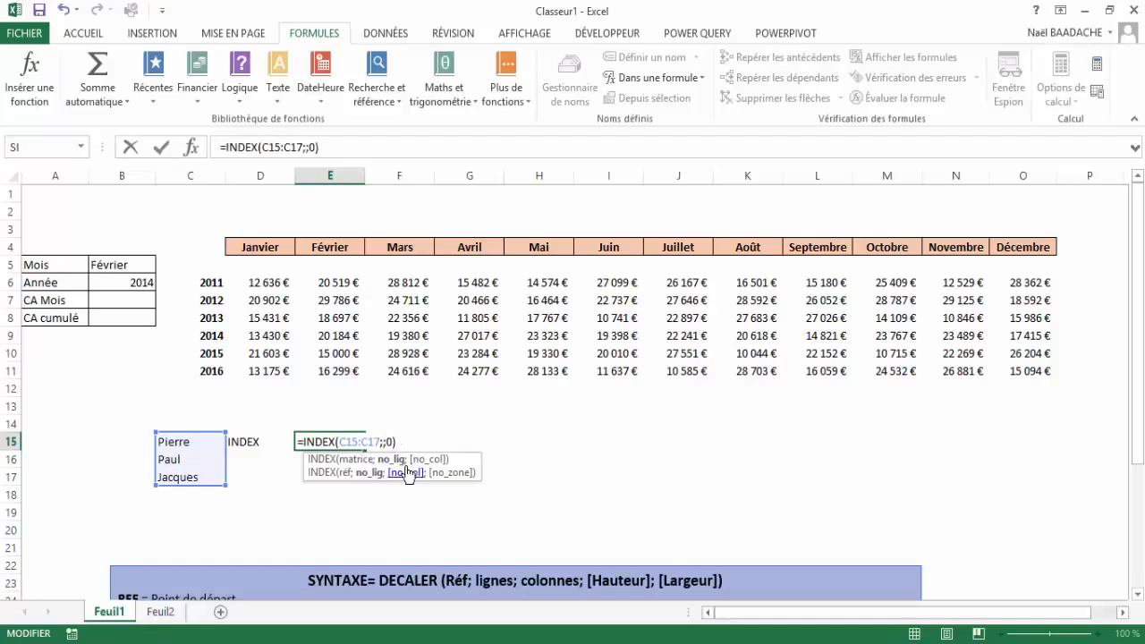
type("3")
key("Return")
key("Up")
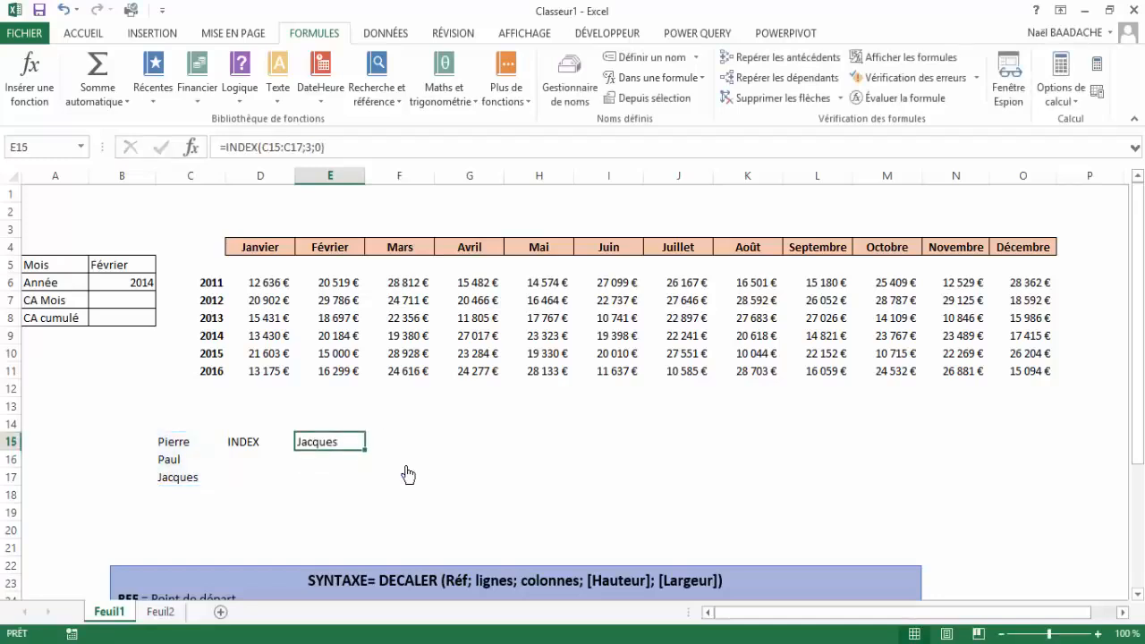
Enter the label EQUIV in D16, under the INDEX label
left_click(253, 460)
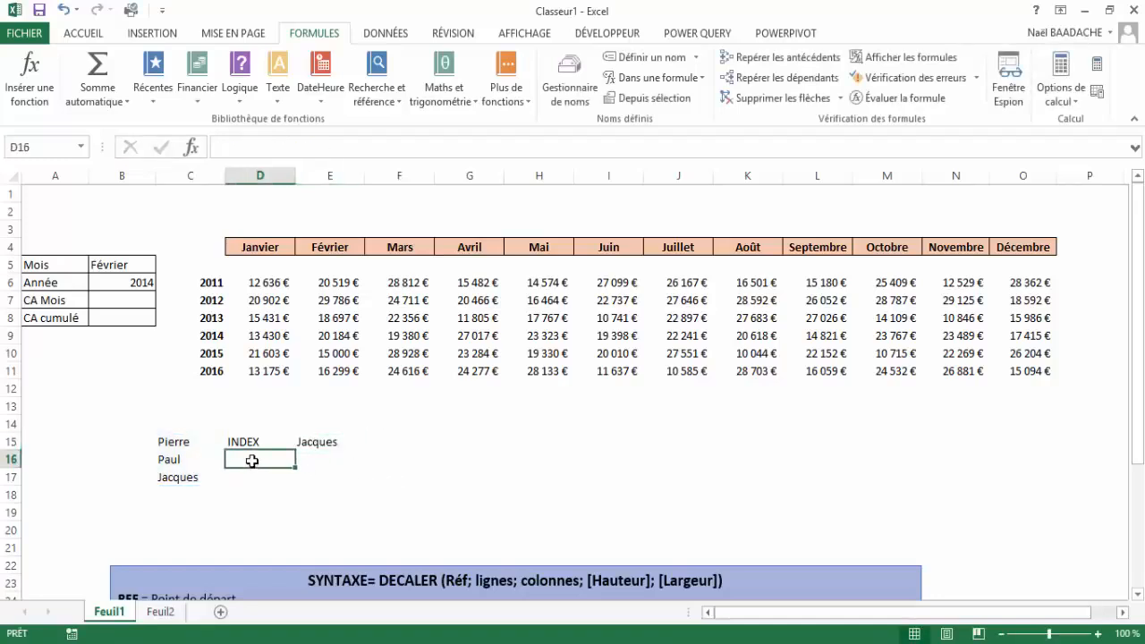
type("EQUI")
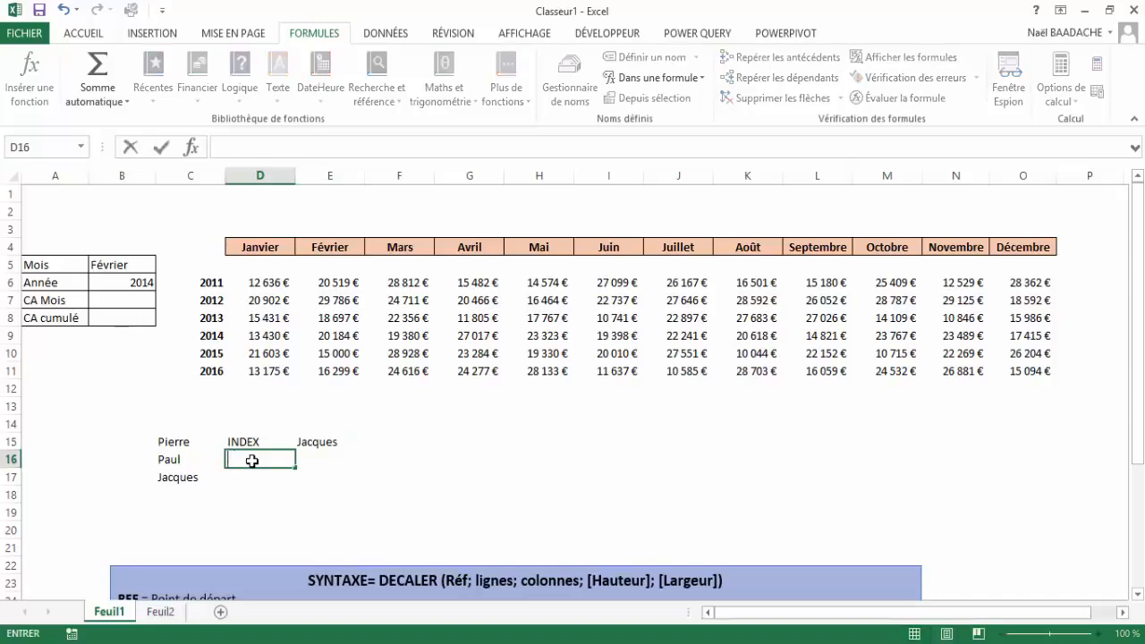
type("V(")
key("Tab")
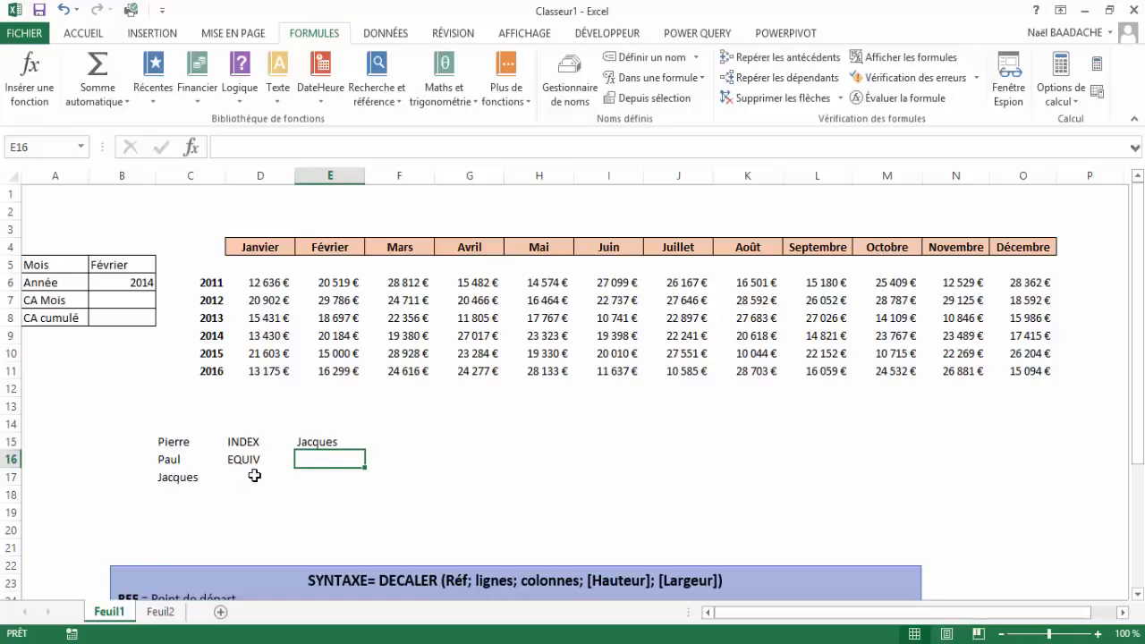
Enter an EQUIV formula in E16 that looks up the third name in C15:C17 with match type 0
type("=equiv")
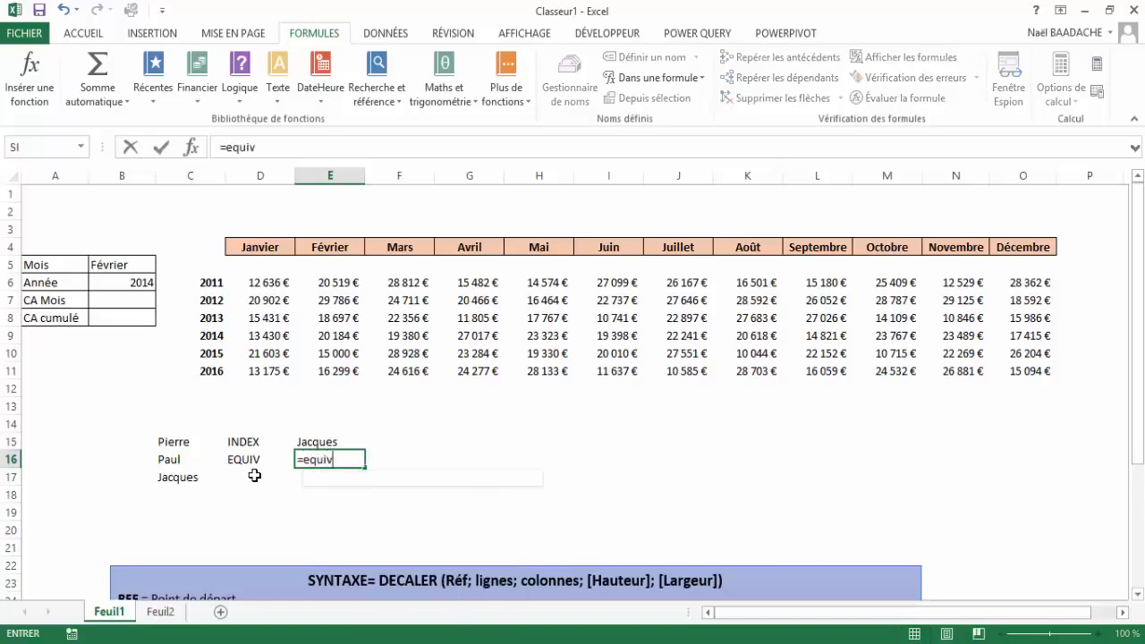
type("(")
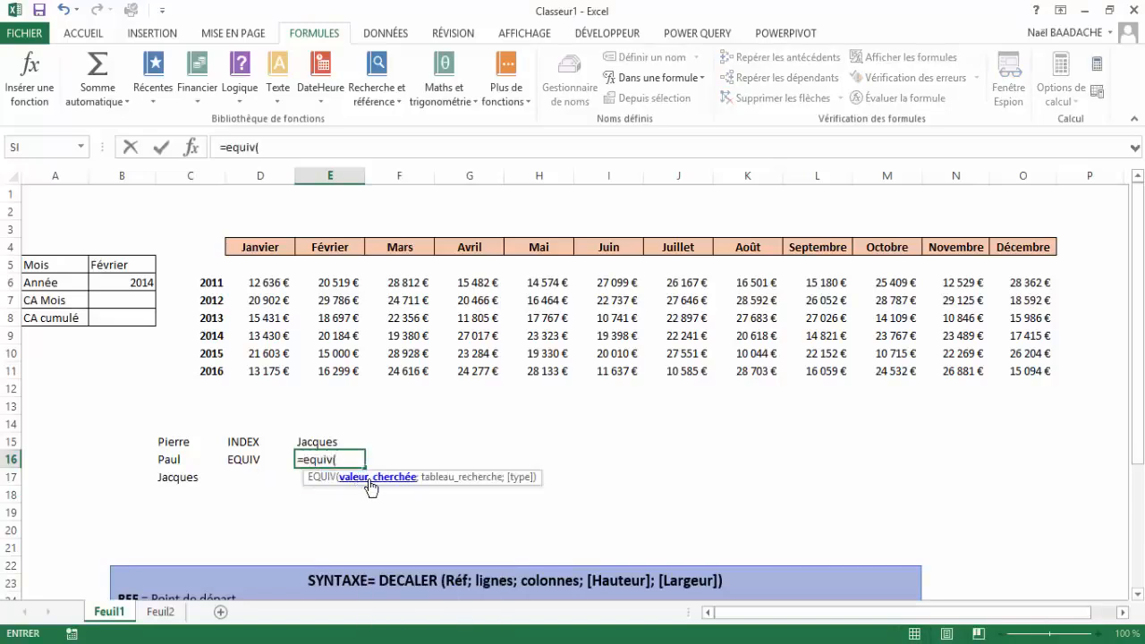
type("\"Jacques\";")
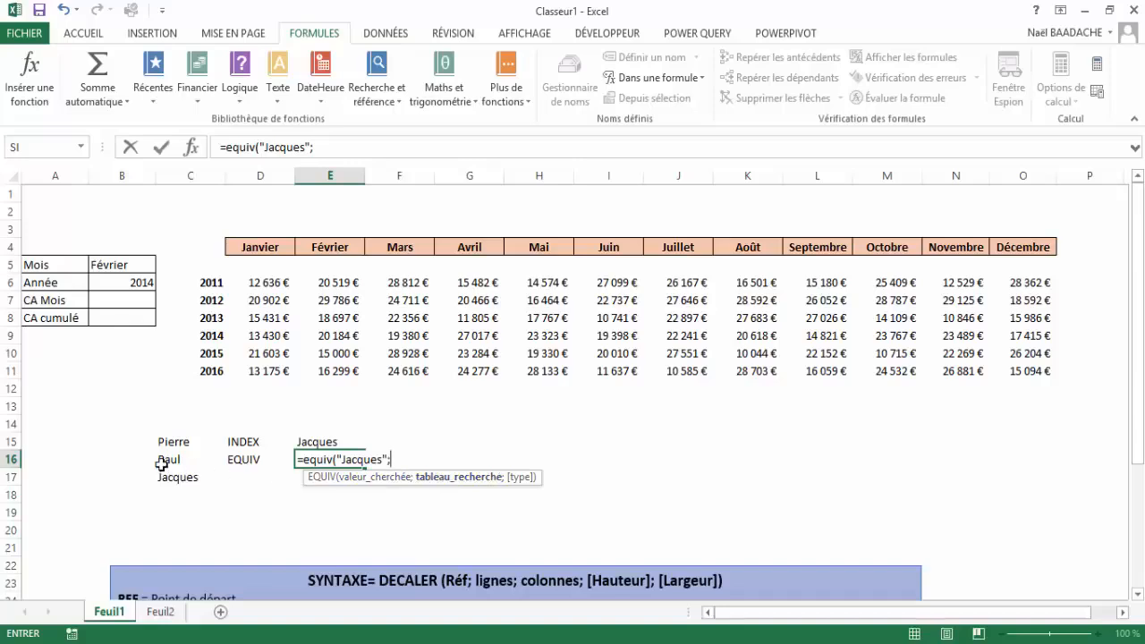
left_click_drag(166, 440, 174, 467)
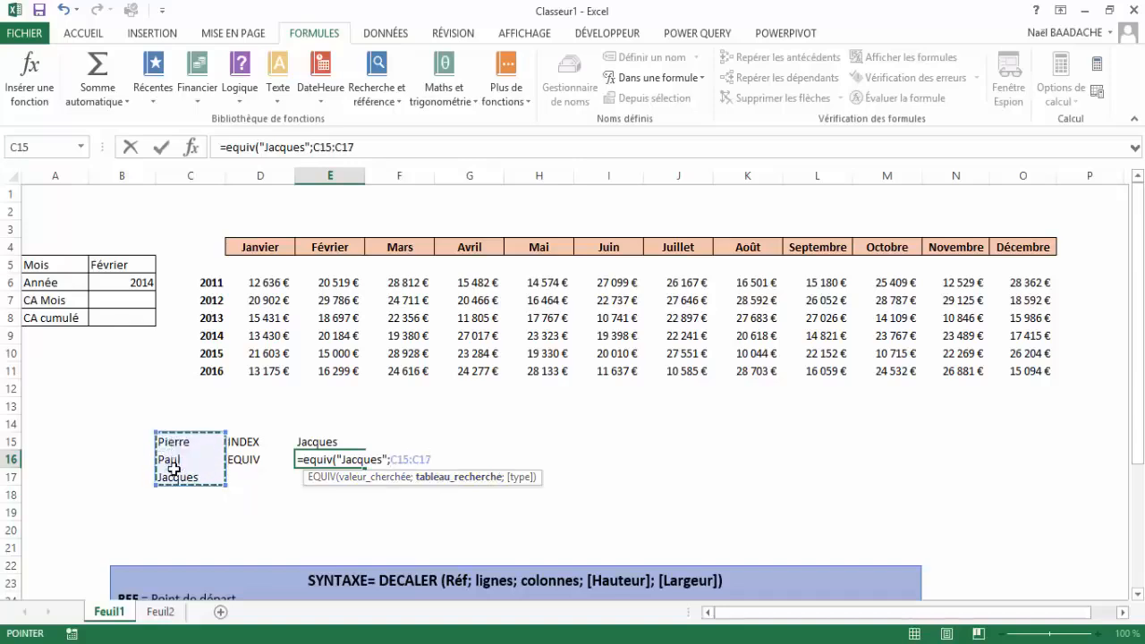
type(";")
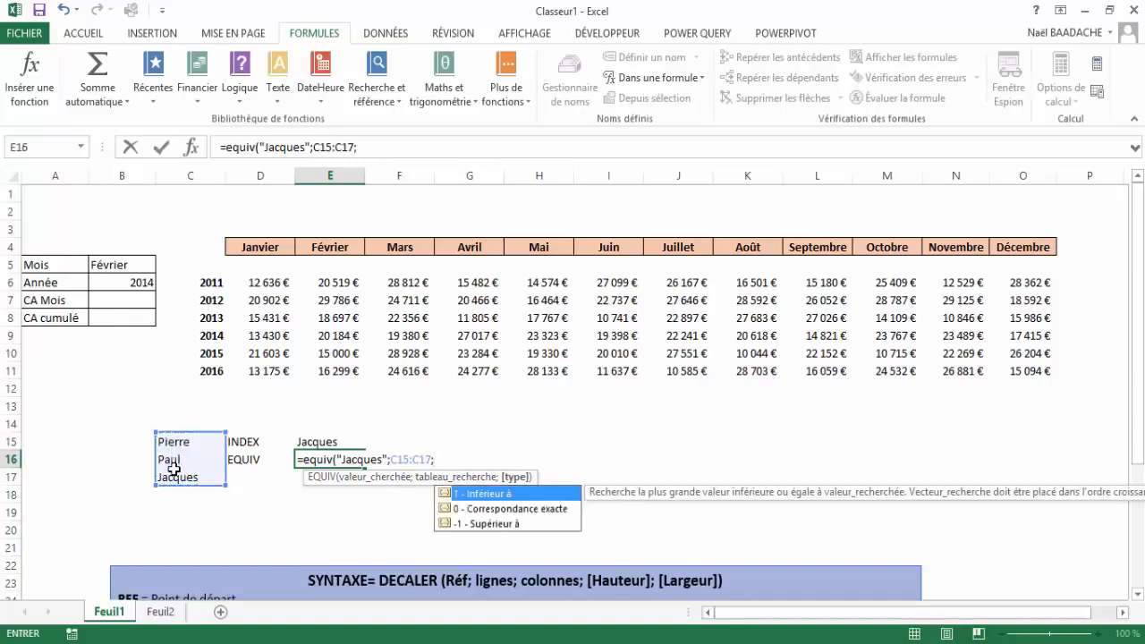
type("0)")
key("Return")
key("Up")
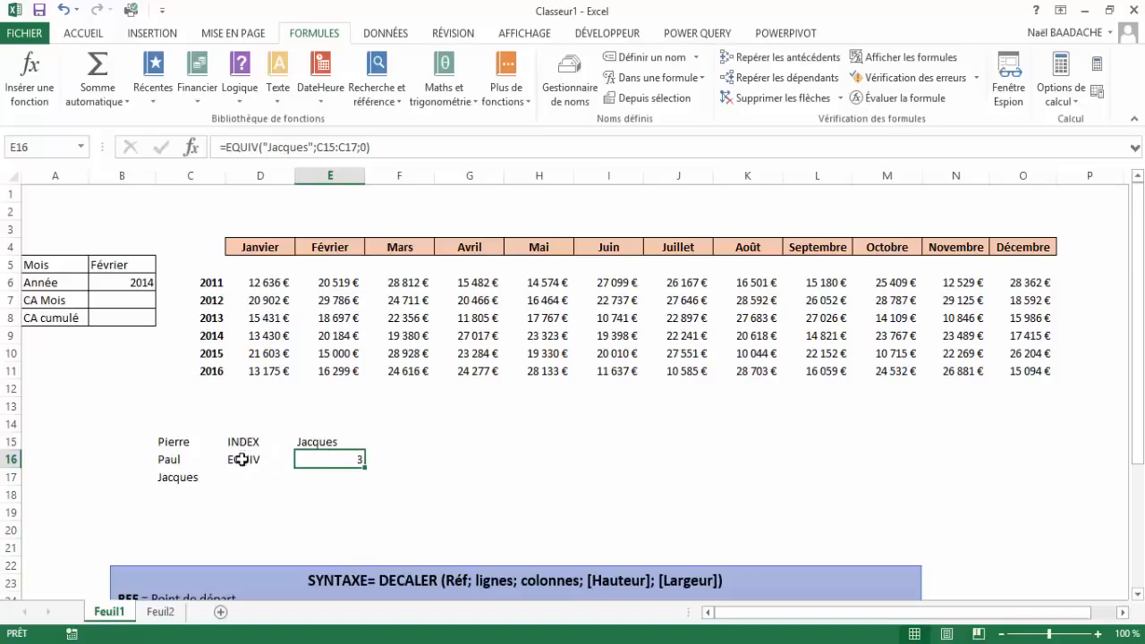
Examine the row number argument of the INDEX formula in E15
left_click(315, 442)
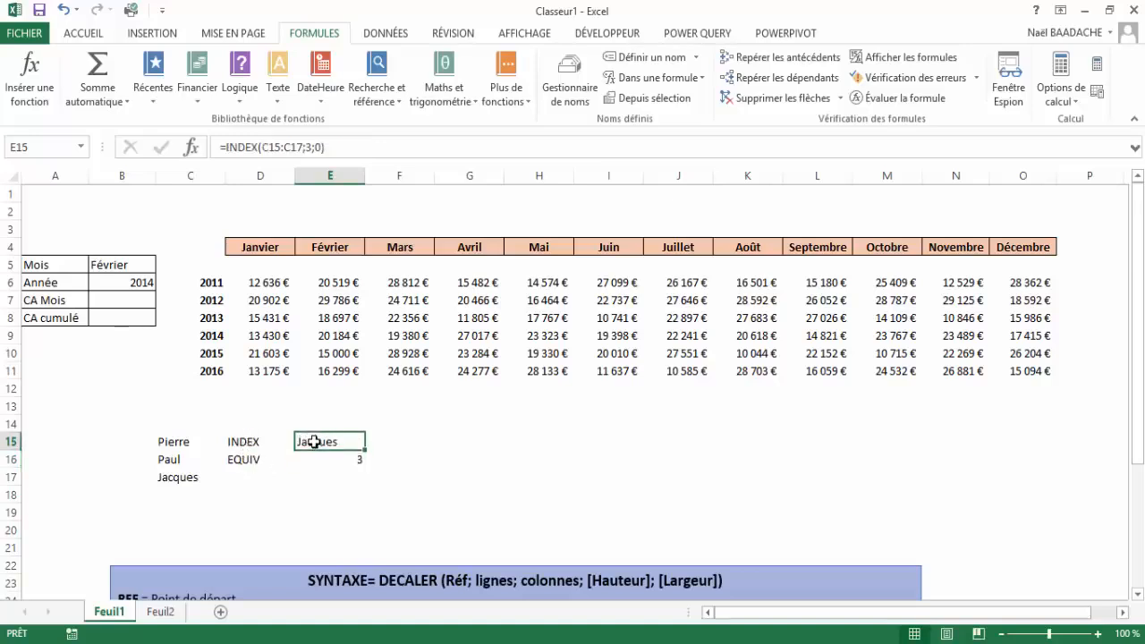
left_click(308, 147)
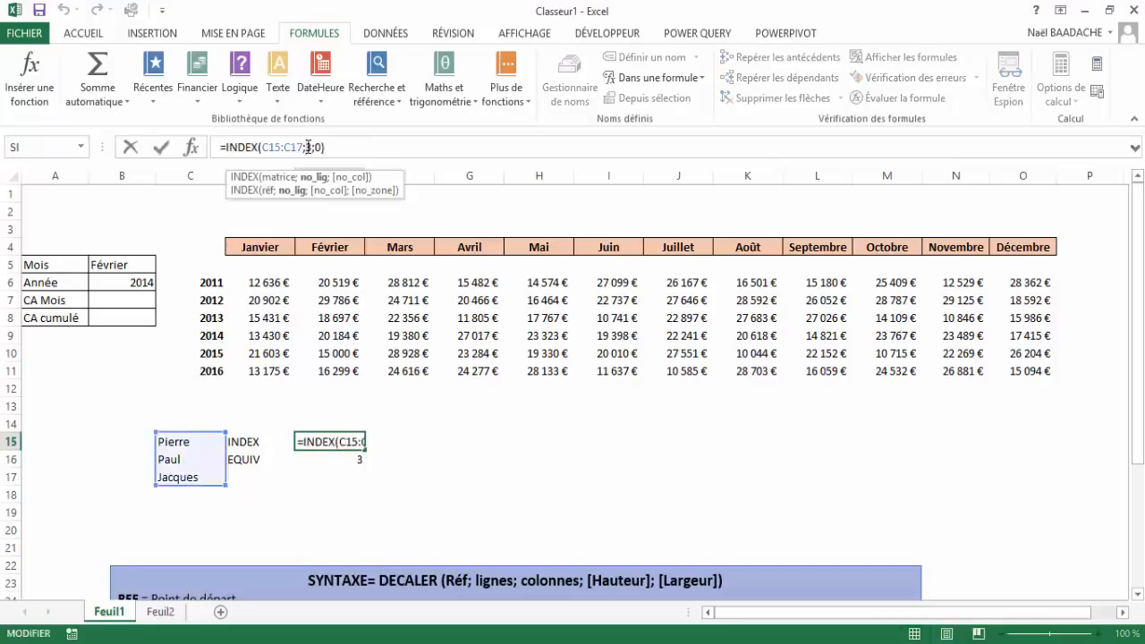
key("ctrl+Return")
Copy the EQUIV expression from the formula in E16, without its equals sign, leaving the cell unchanged
left_click(342, 459)
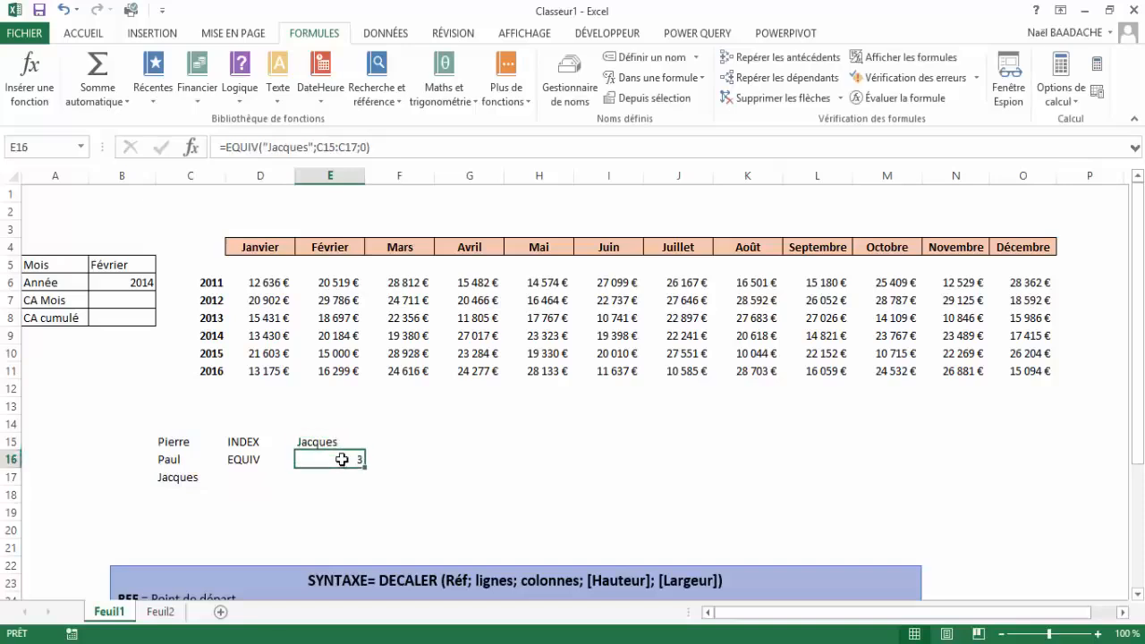
left_click_drag(226, 147, 371, 147)
key("shift+Right")
key("ctrl+c")
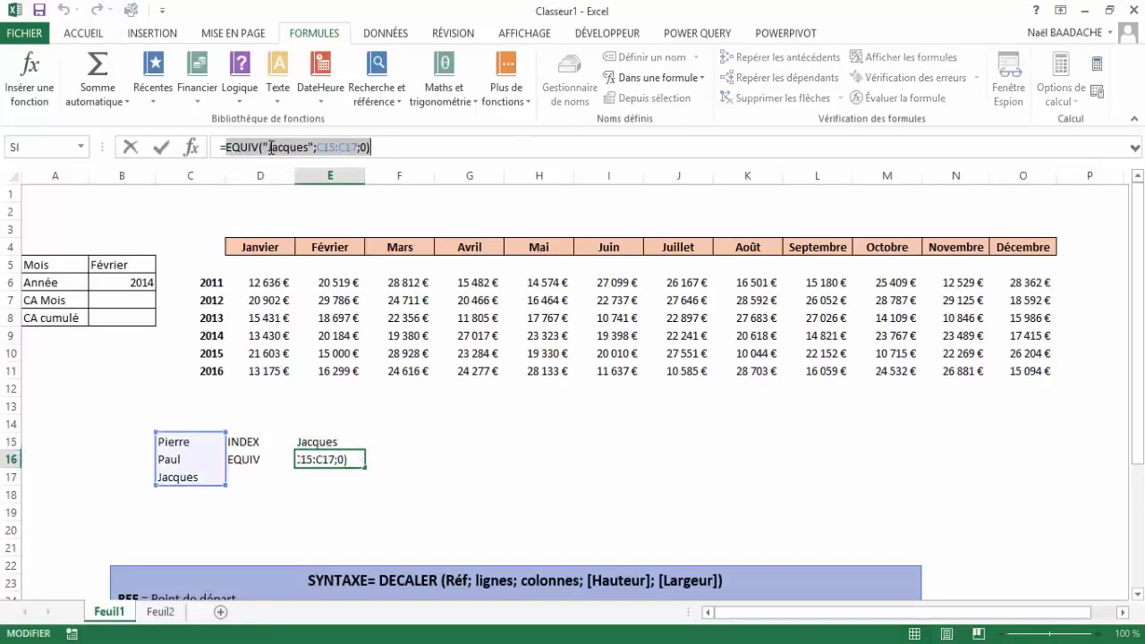
key("Escape")
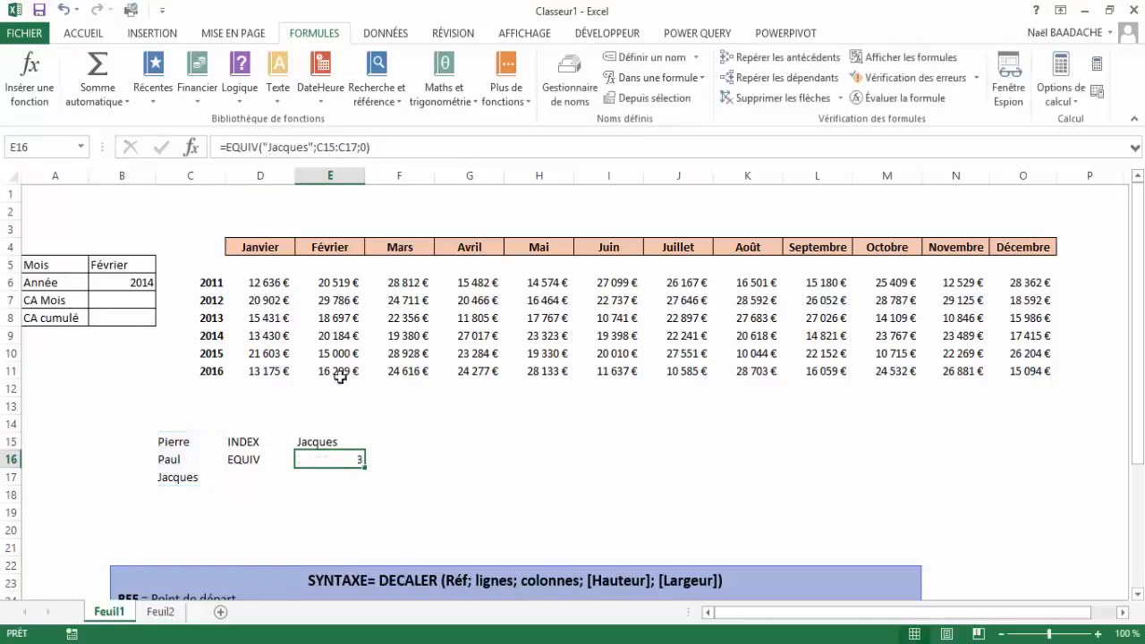
Replace the row number argument of the INDEX formula in E15 with the copied EQUIV expression
left_click(324, 444)
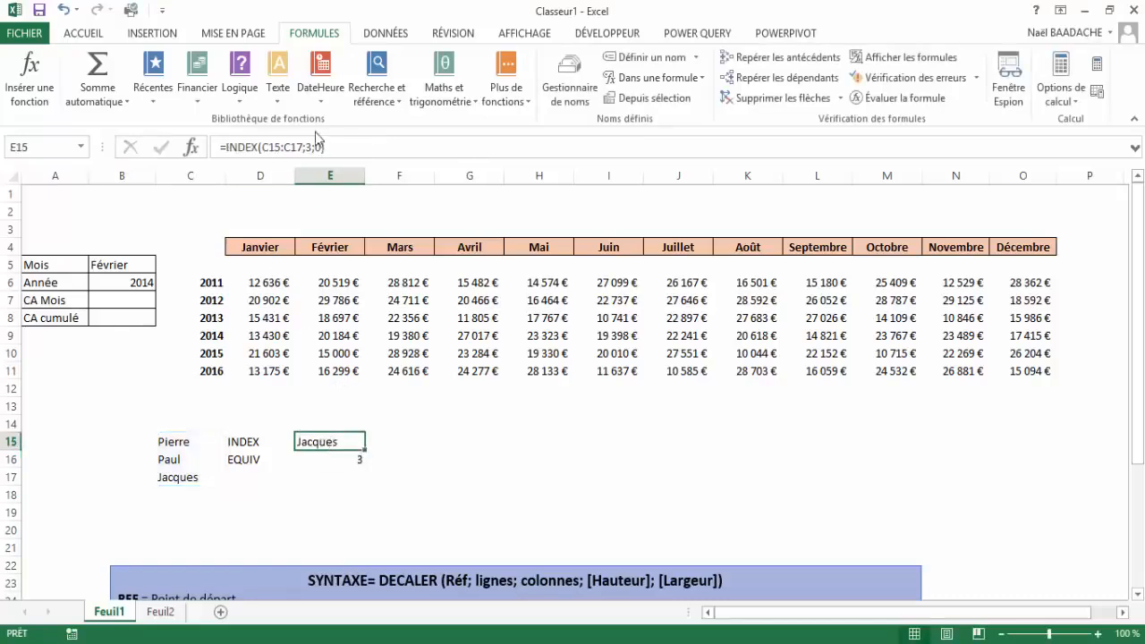
left_click(308, 147)
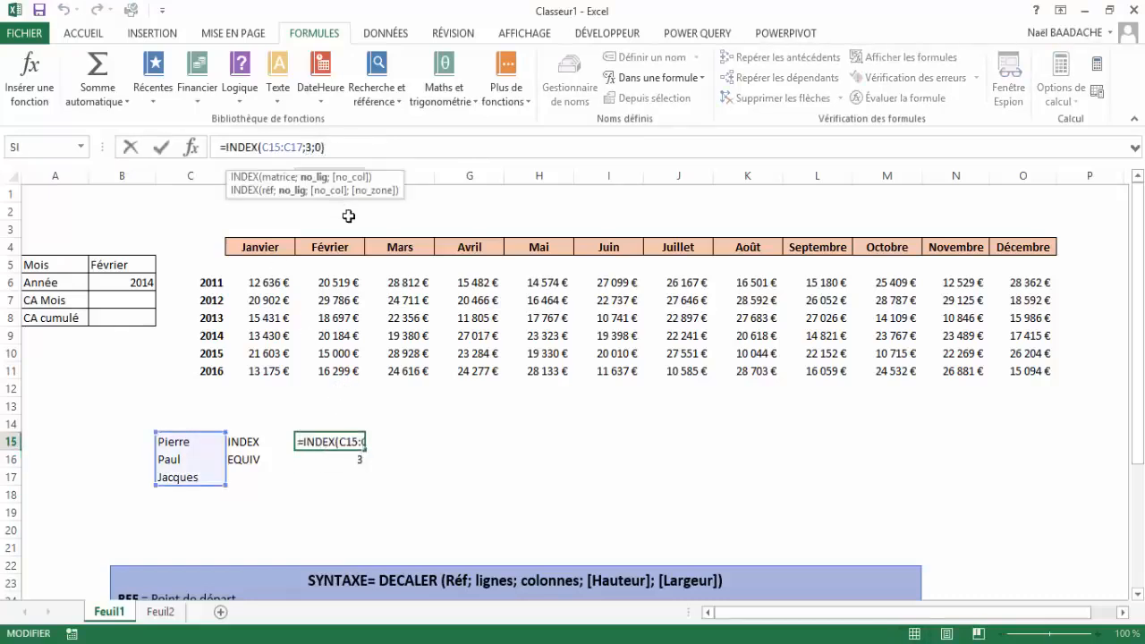
key("BackSpace")
key("ctrl+v")
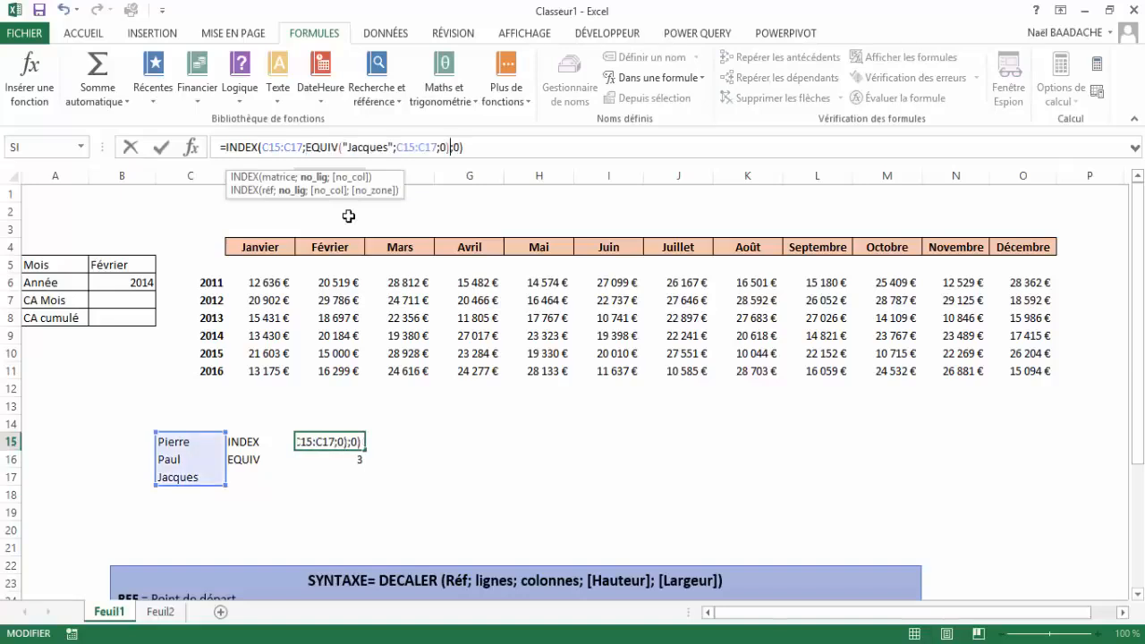
key("Return")
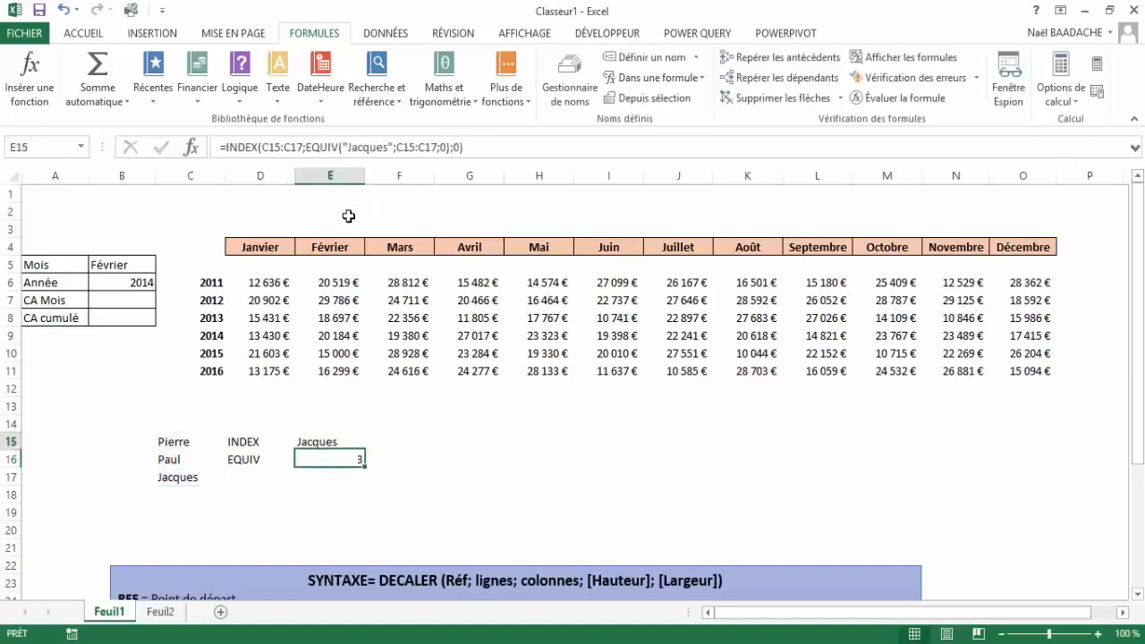
Change the lookup value of the nested EQUIV in E15 to the second name in C15:C17
key("Up")
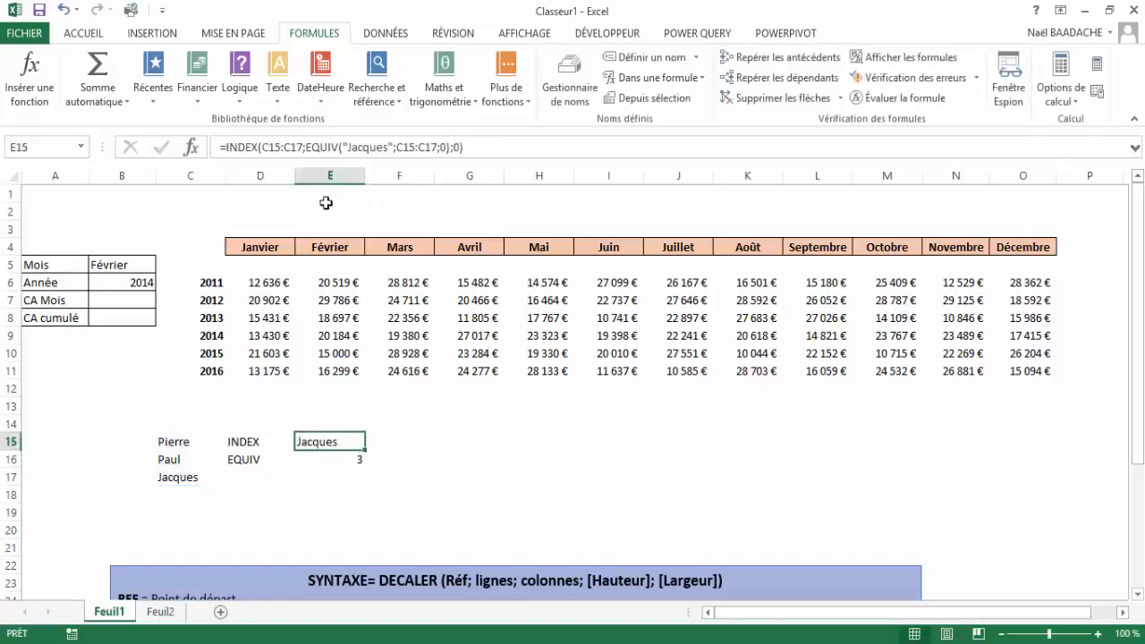
left_click(349, 146)
key("Delete")
key("Delete")
key("Delete")
key("Delete")
key("Delete")
key("Delete")
key("Delete")
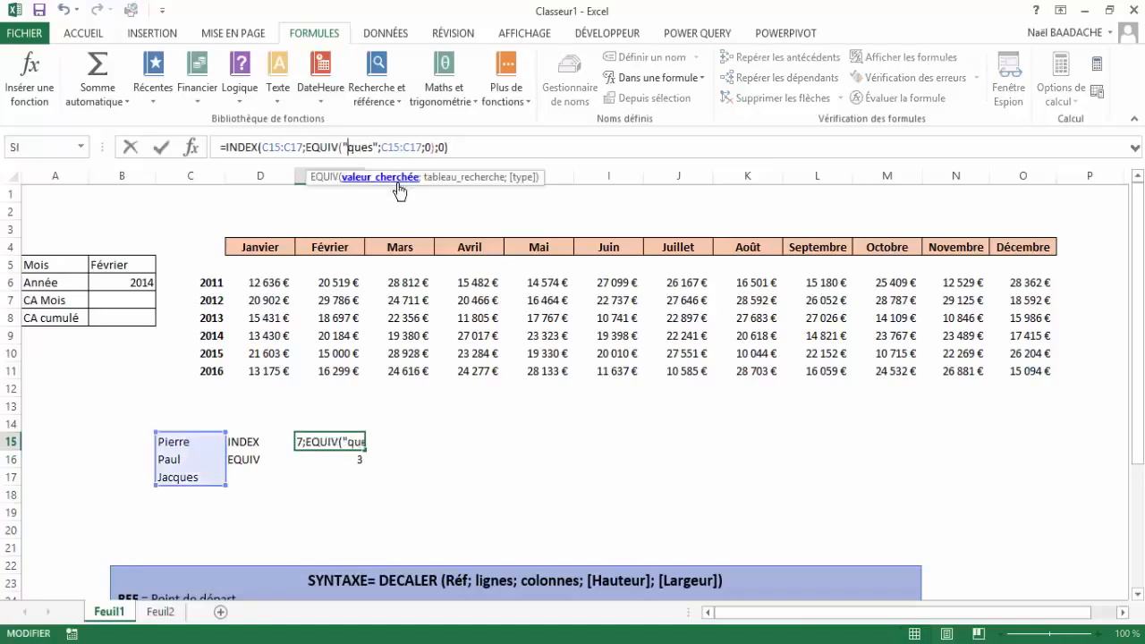
type("Paul")
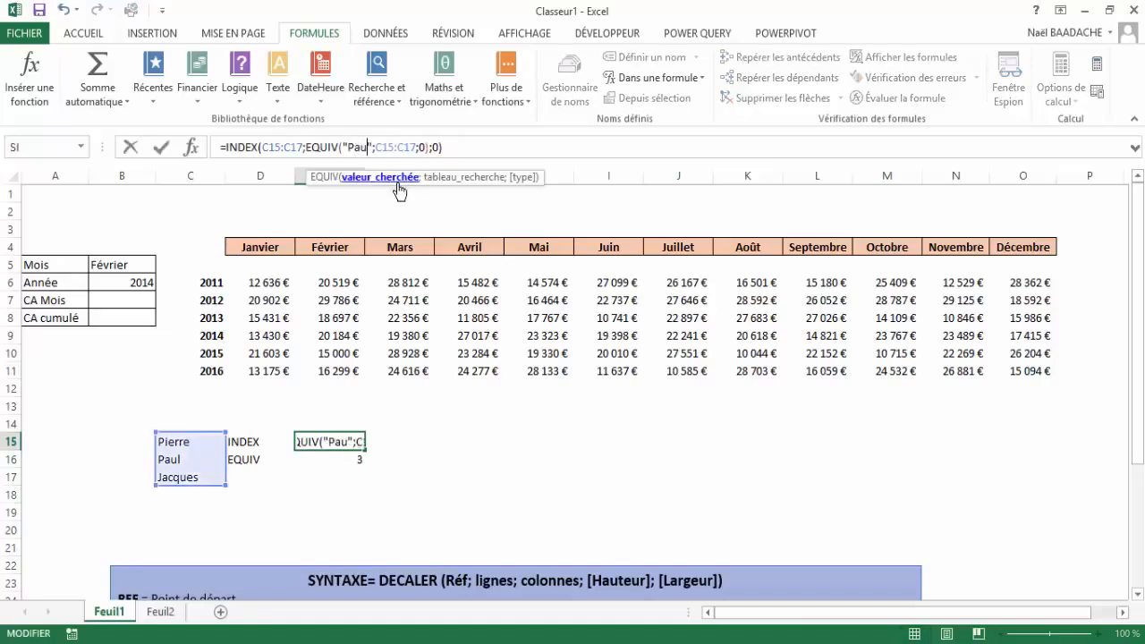
key("Return")
key("Up")
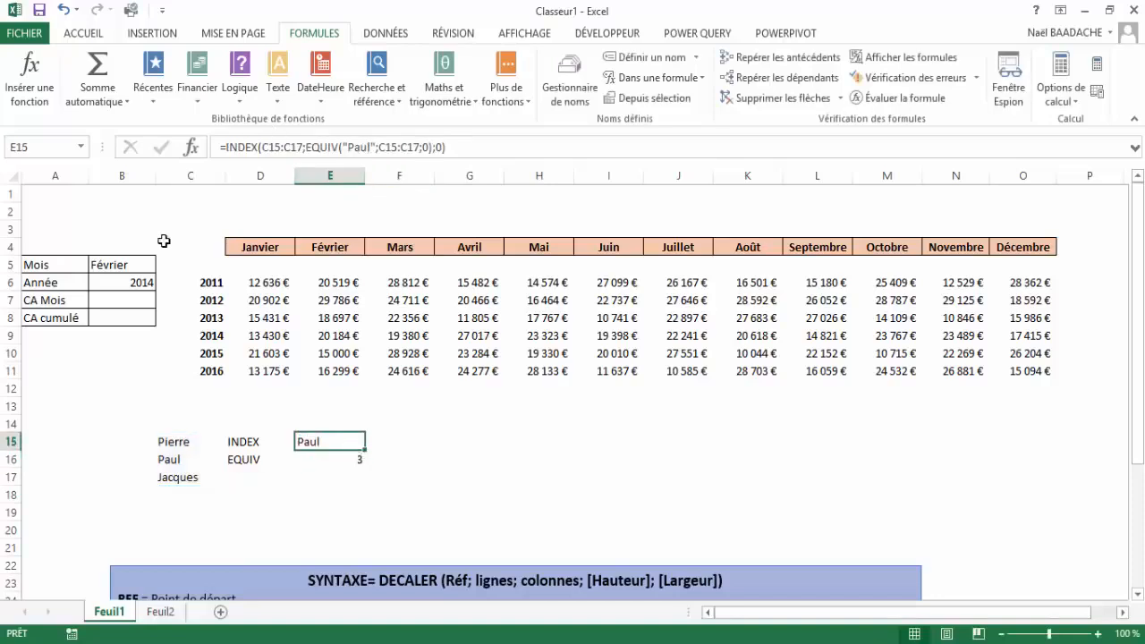
Begin an INDEX formula in the CA Mois cell B7 with the named range Ventes as its array
left_click(133, 302)
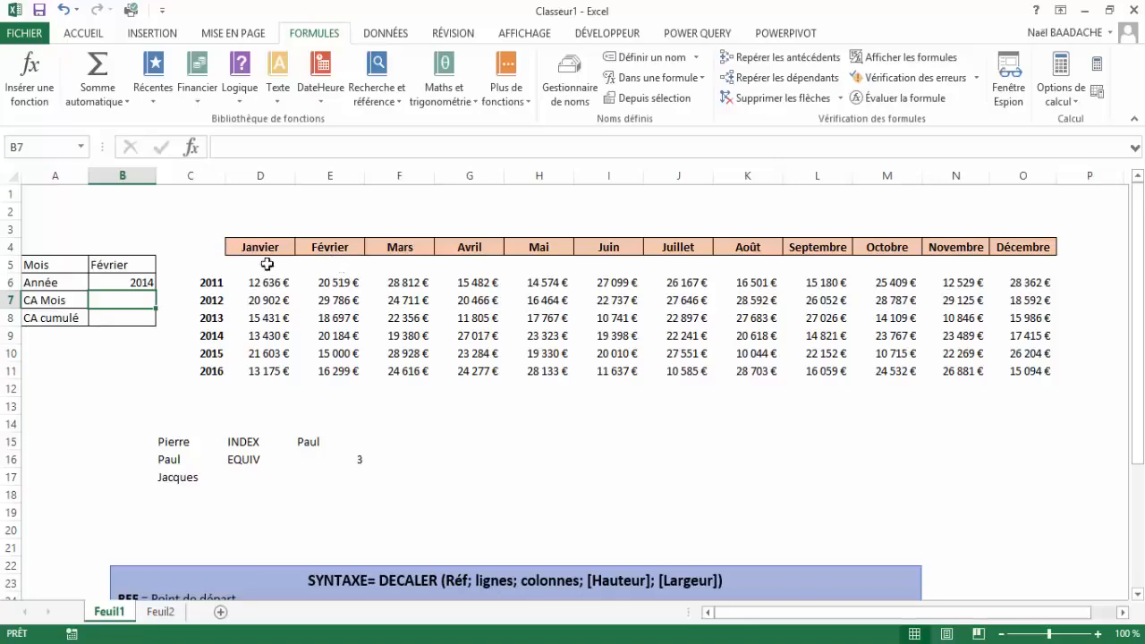
left_click(132, 265)
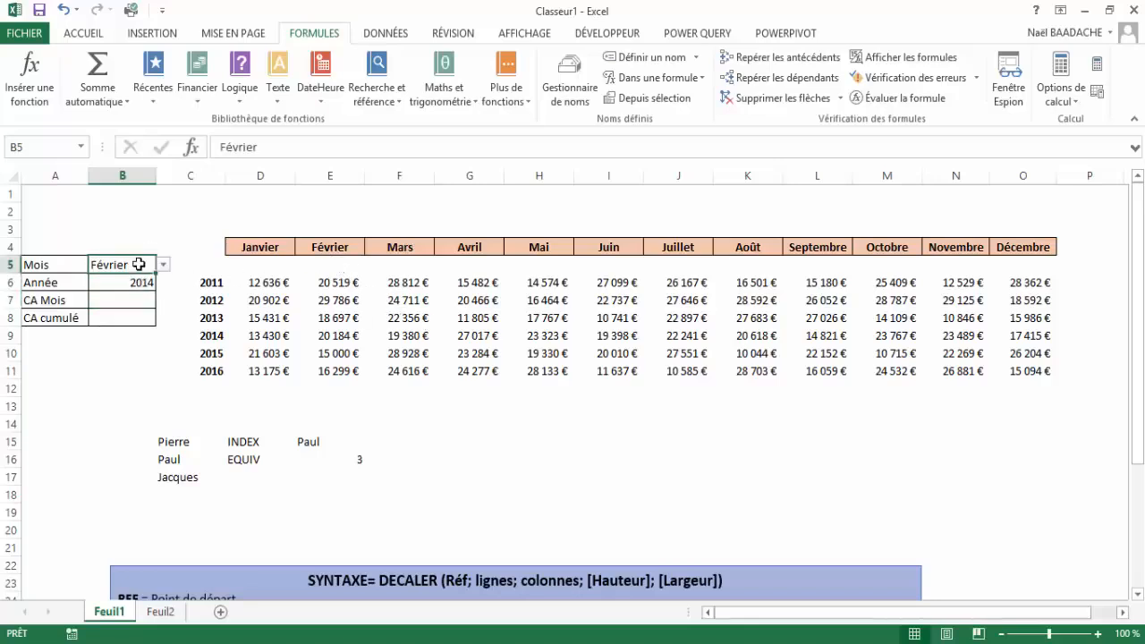
left_click(139, 285)
left_click(131, 302)
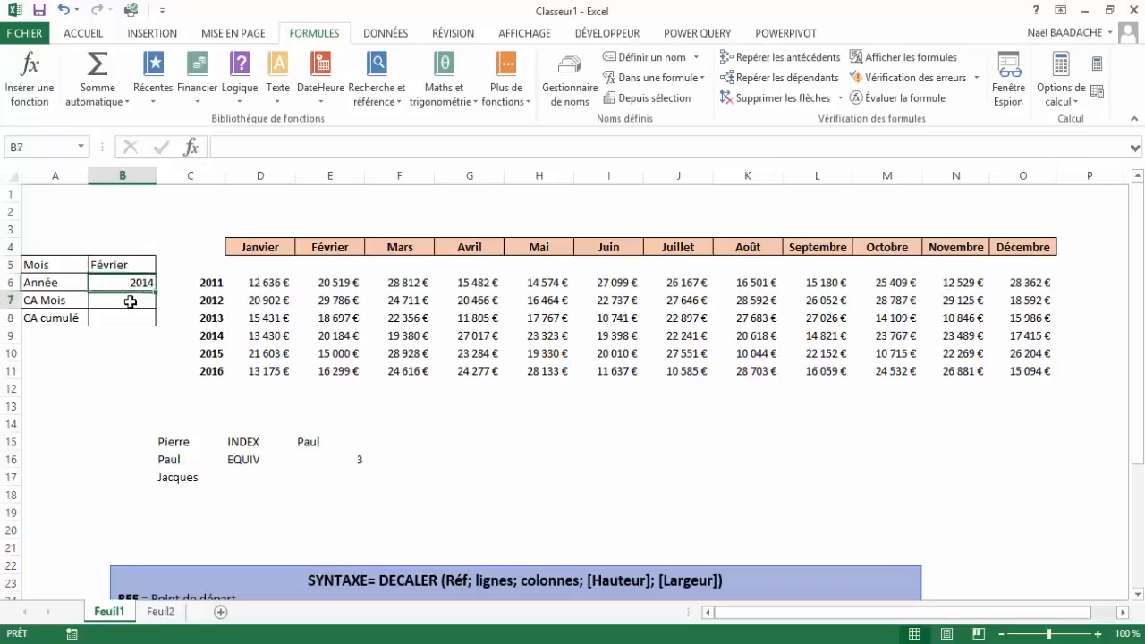
type("=")
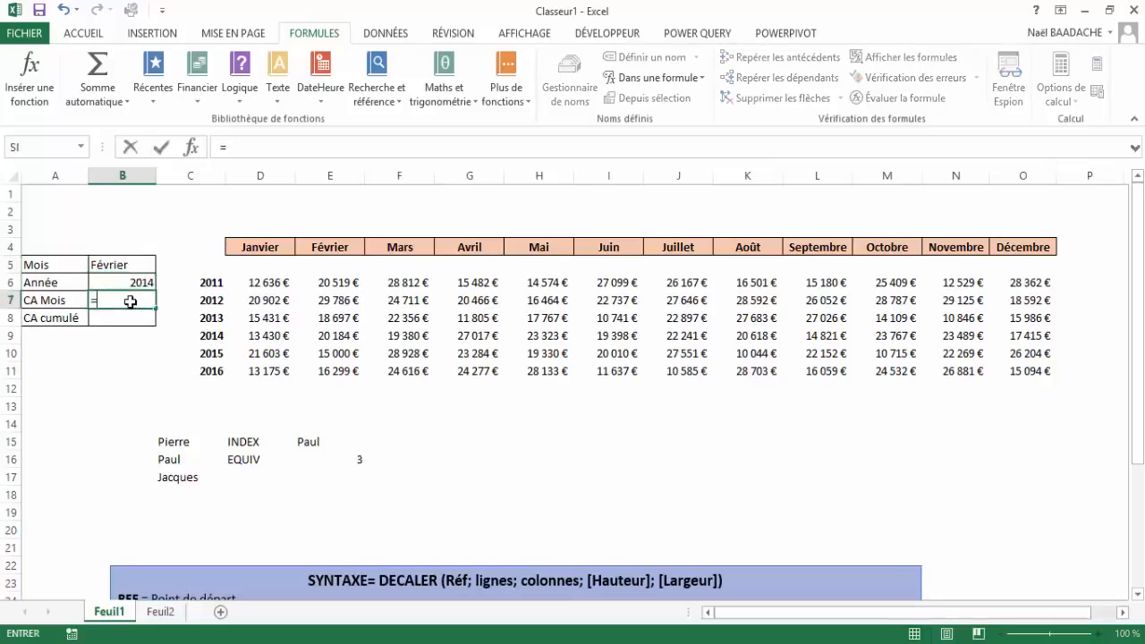
type("index(")
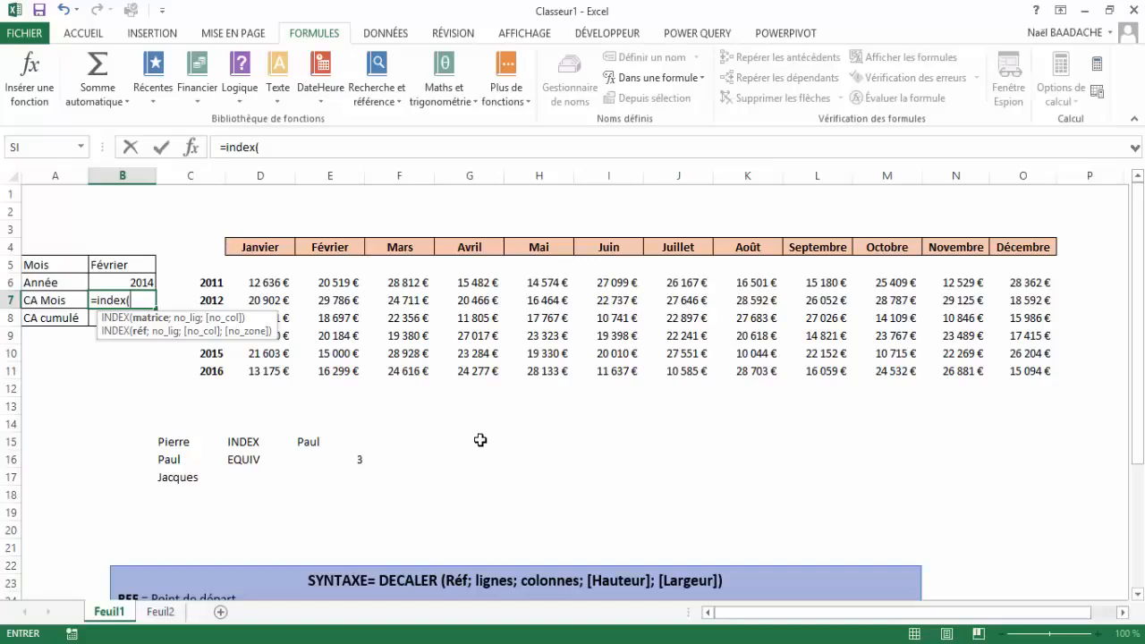
key("F3")
left_click(620, 327)
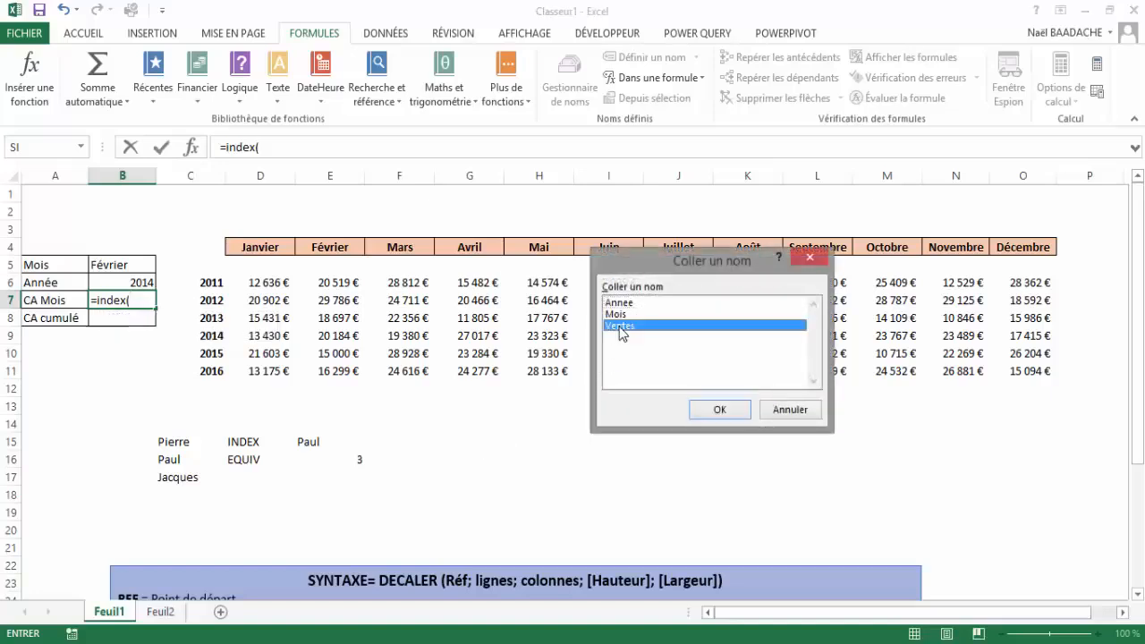
left_click(718, 411)
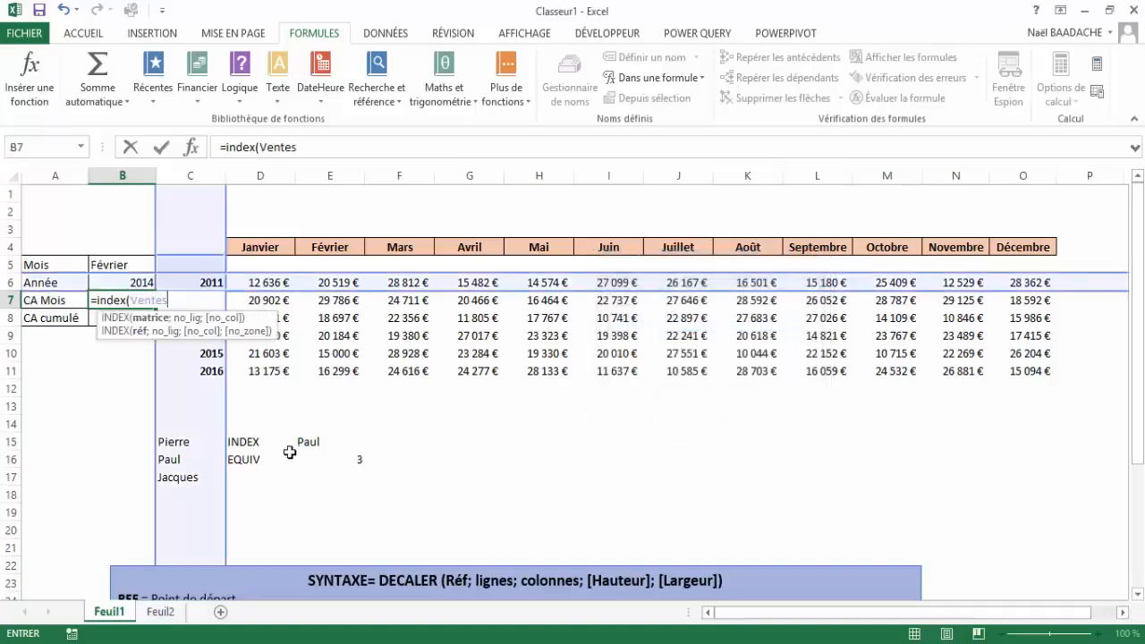
Add EQUIV(B6;Annee;0) as the row number argument of the INDEX formula in B7
type(";")
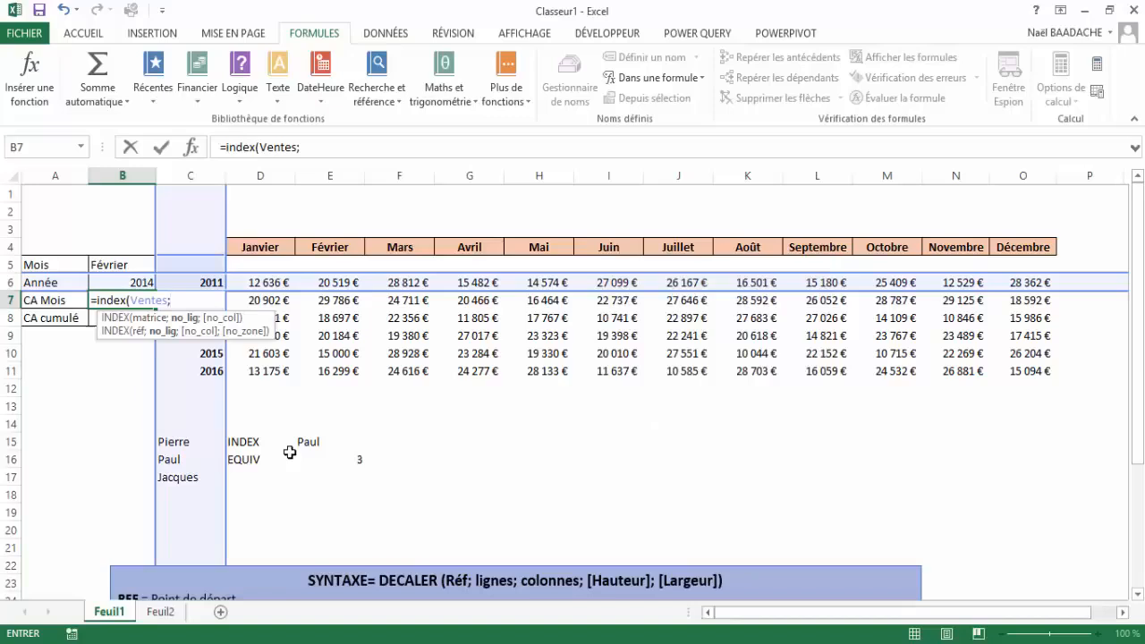
type("equiv(")
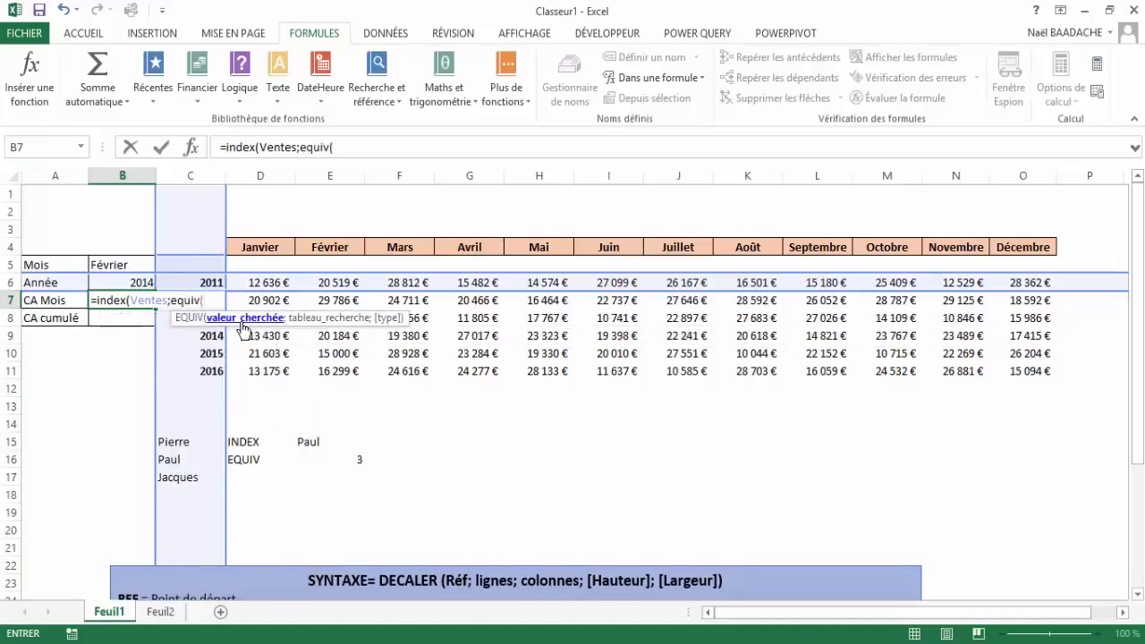
left_click(118, 281)
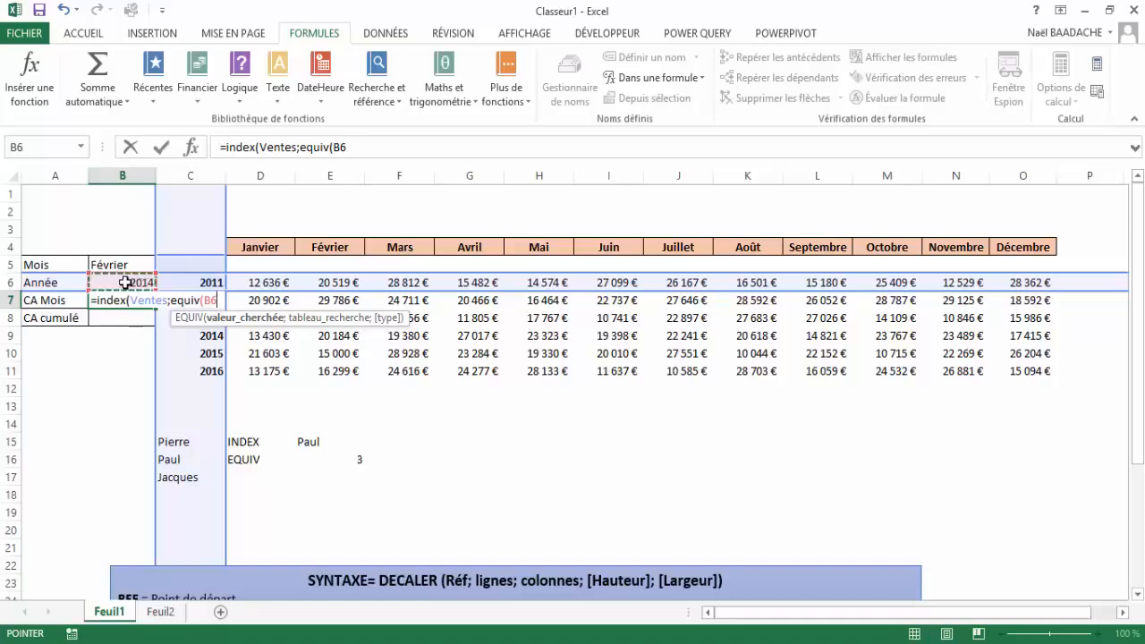
type(";")
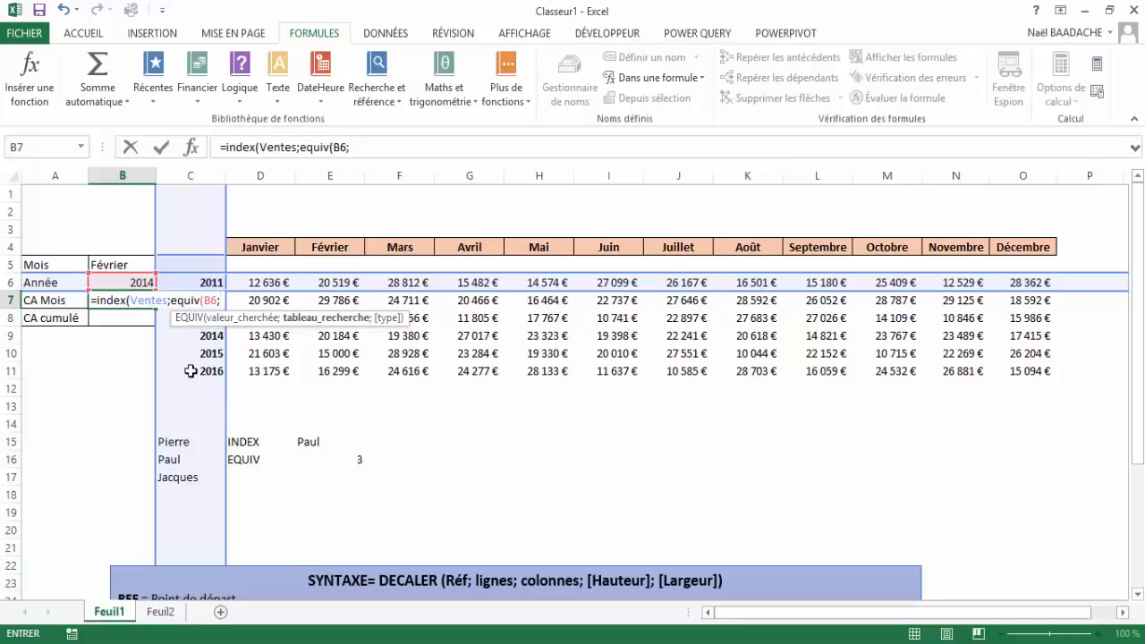
key("F3")
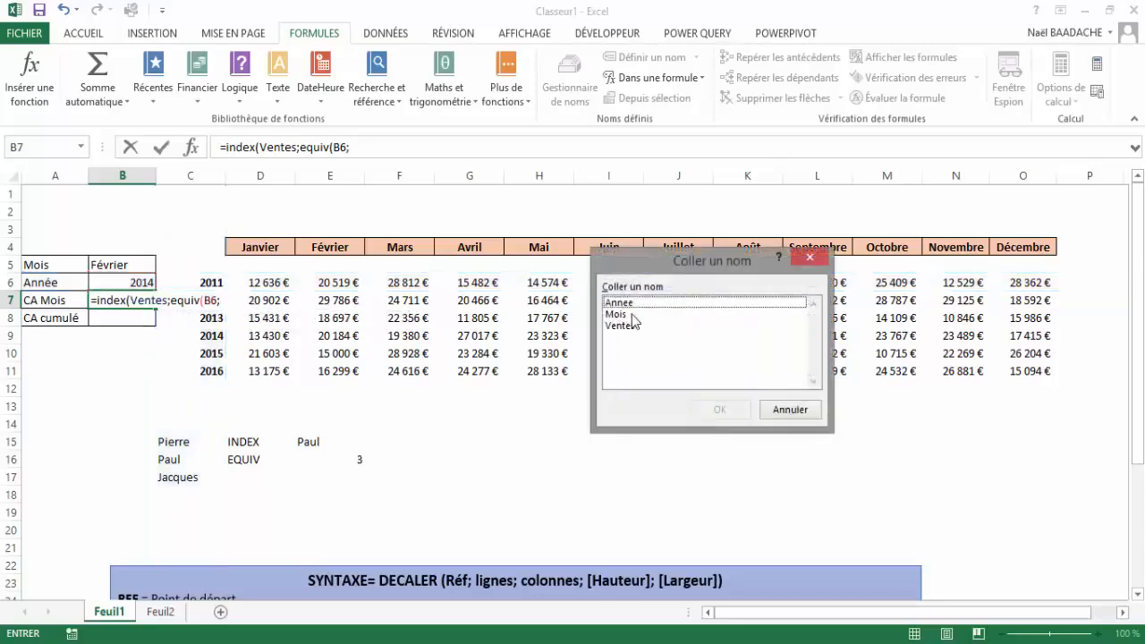
left_click(633, 305)
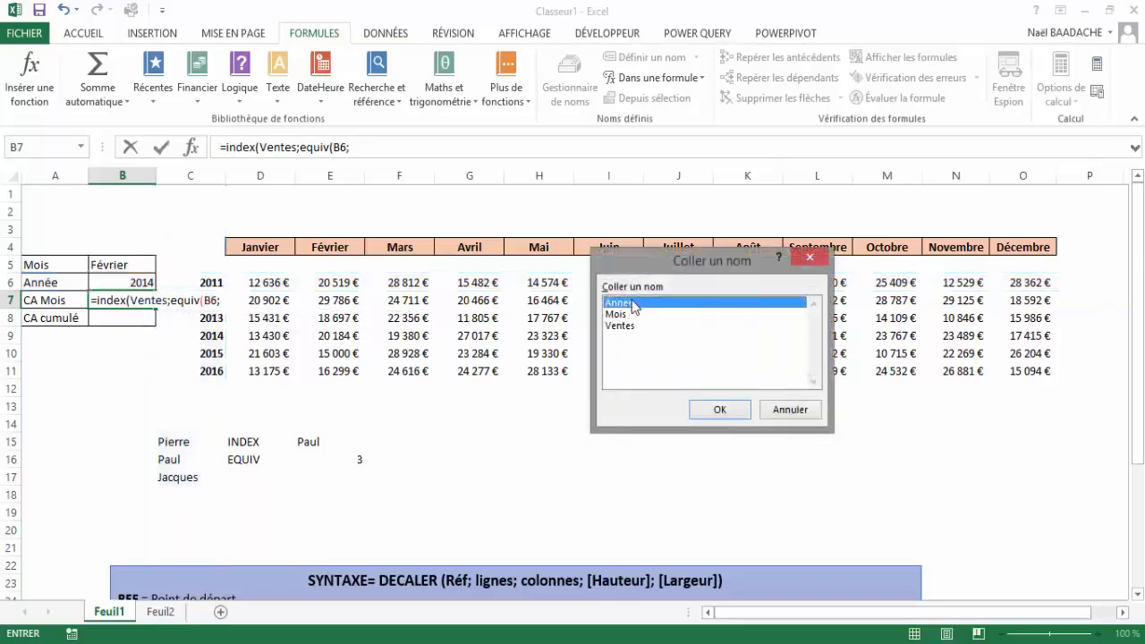
left_click(720, 410)
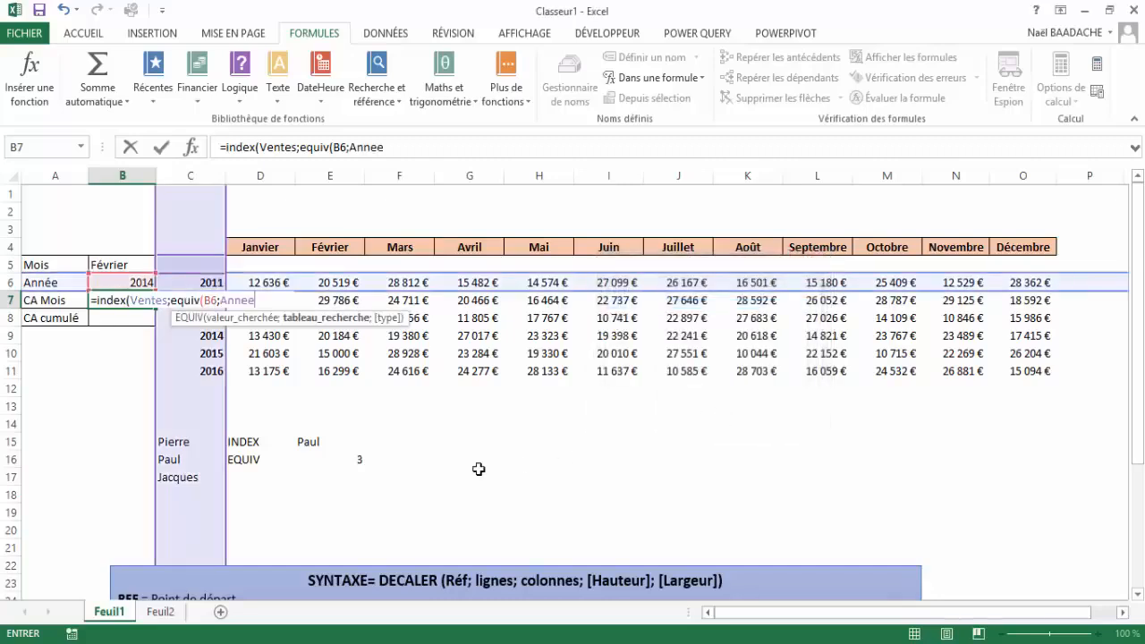
type(";")
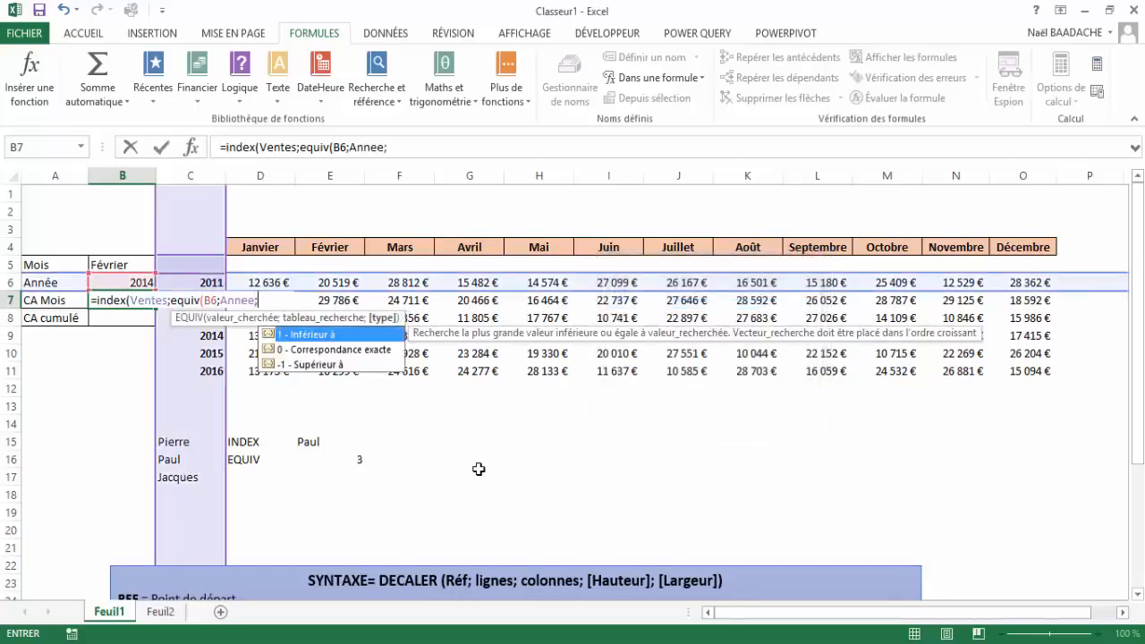
type("0)")
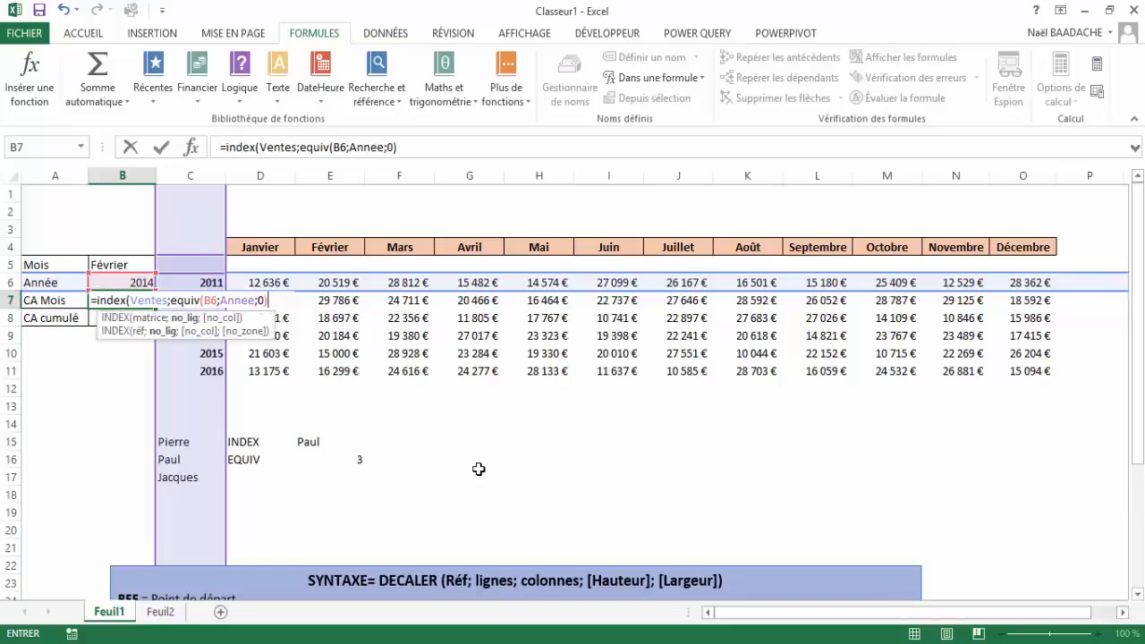
Add EQUIV(B5;Mois;0) as the column number argument of the INDEX formula in B7 and complete the formula
type(";")
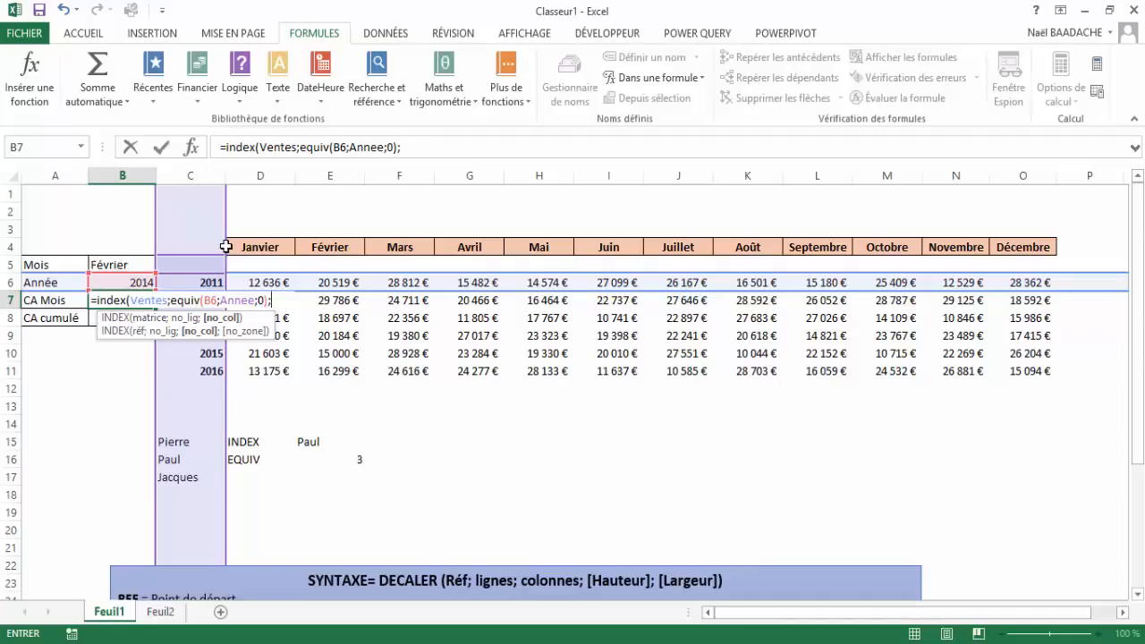
type("equiv(")
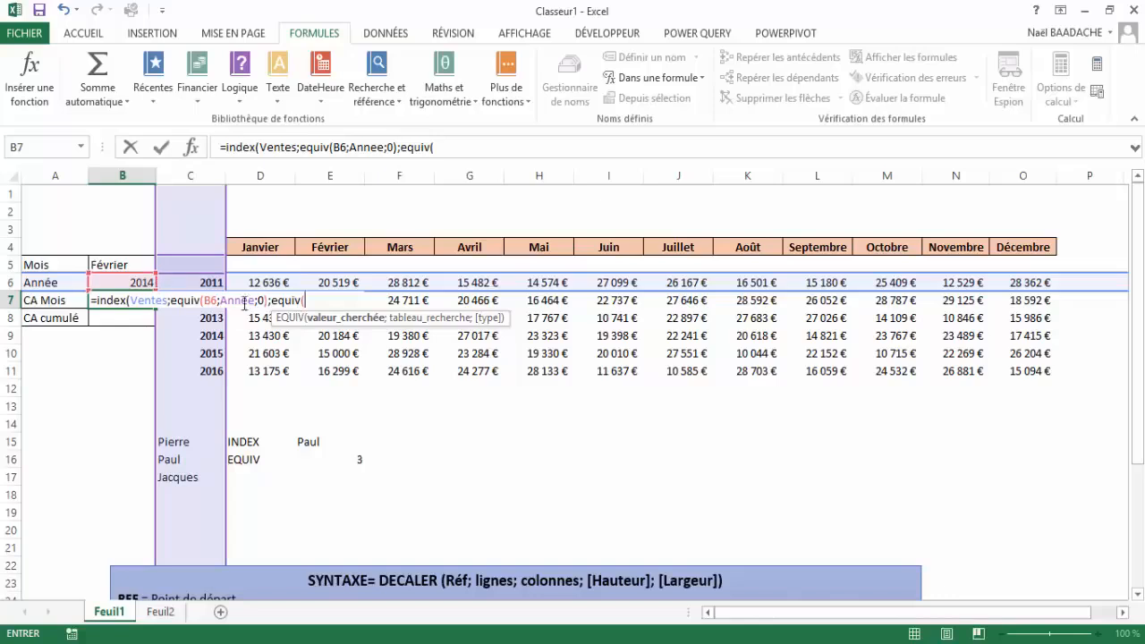
left_click(139, 266)
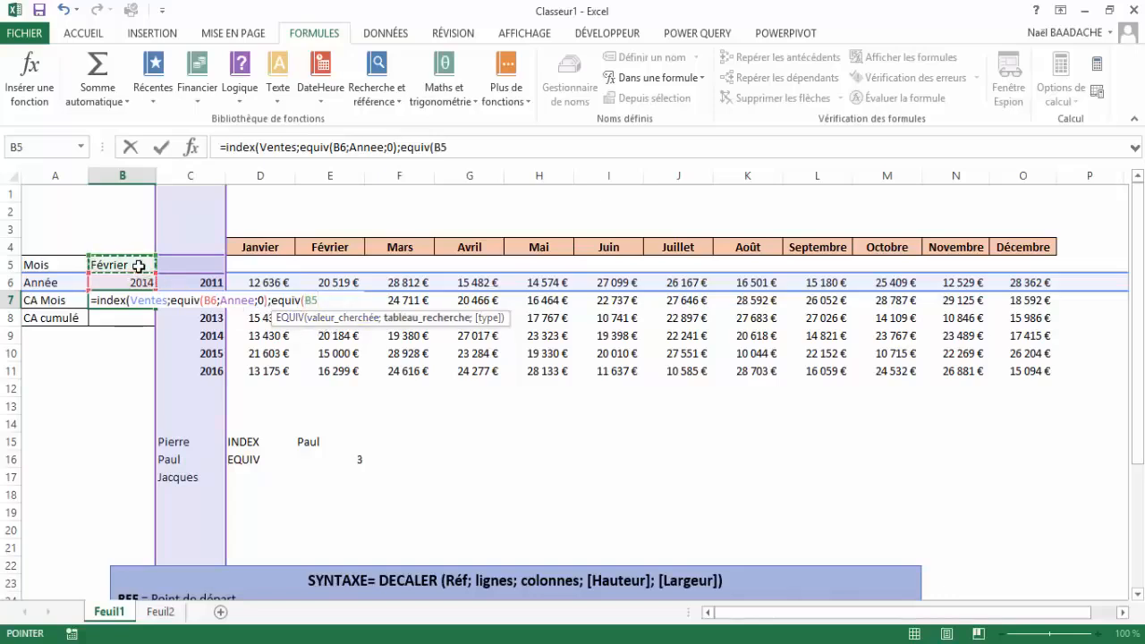
type(";")
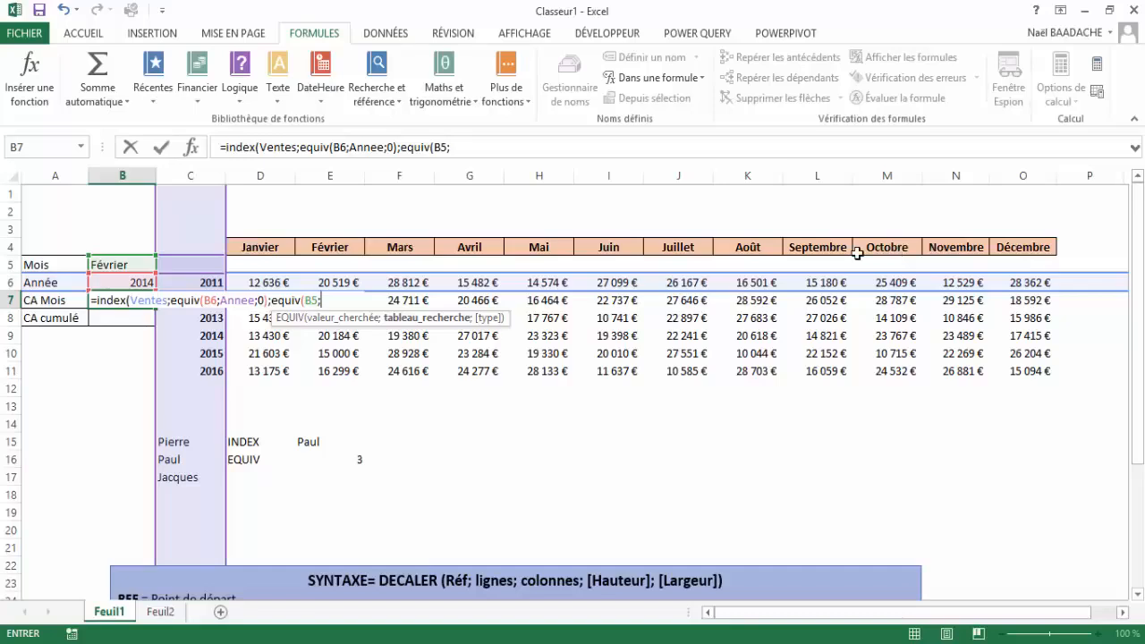
key("F3")
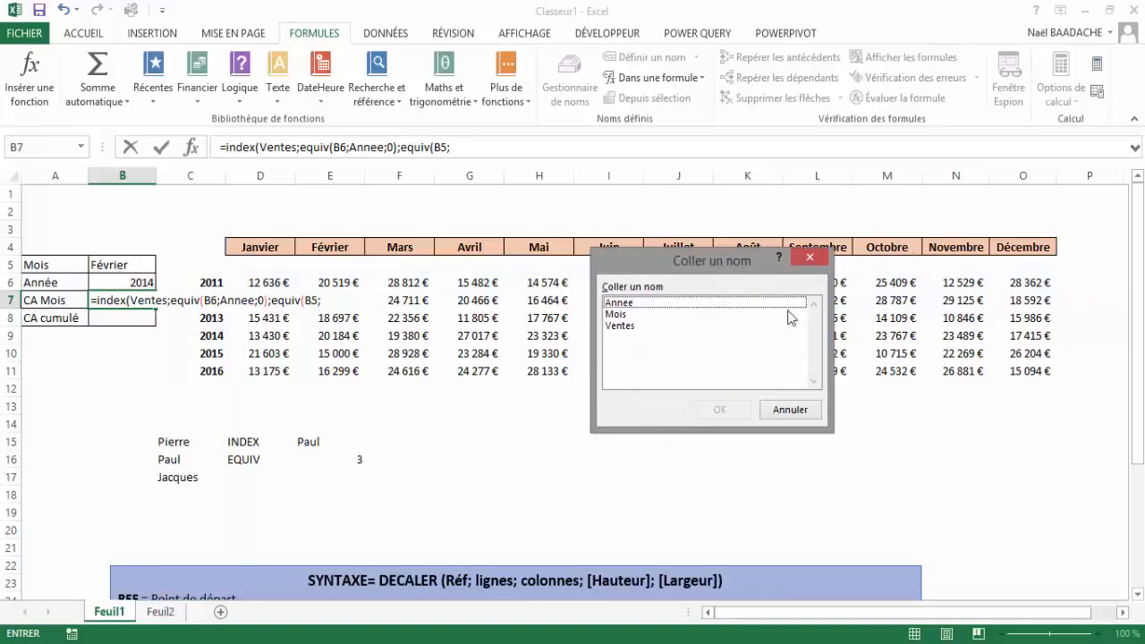
left_click(630, 318)
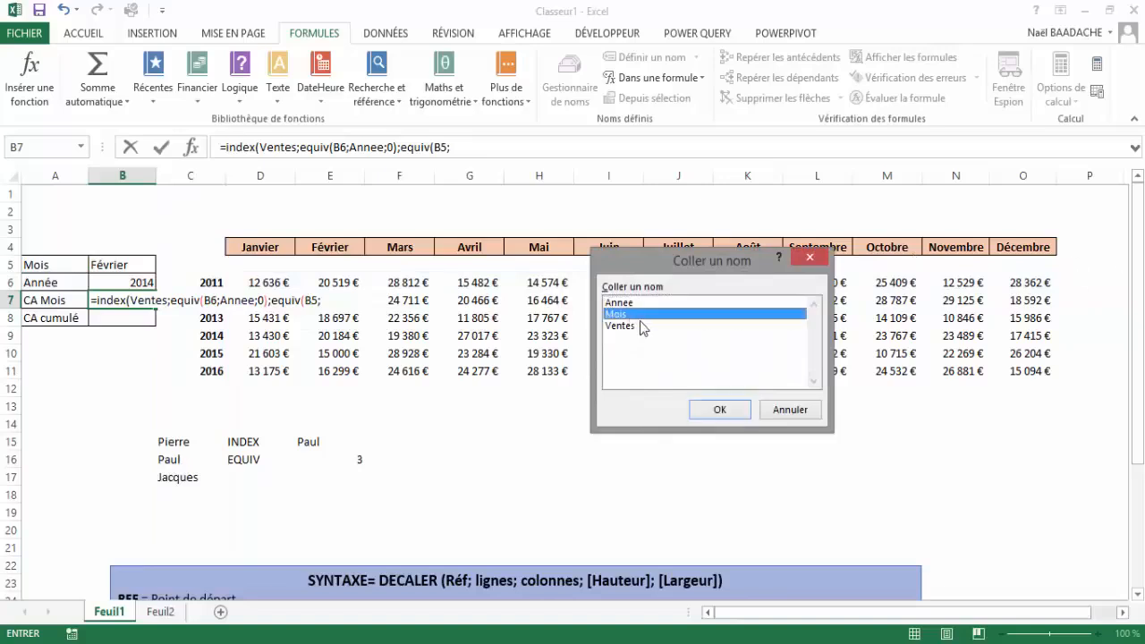
left_click(720, 410)
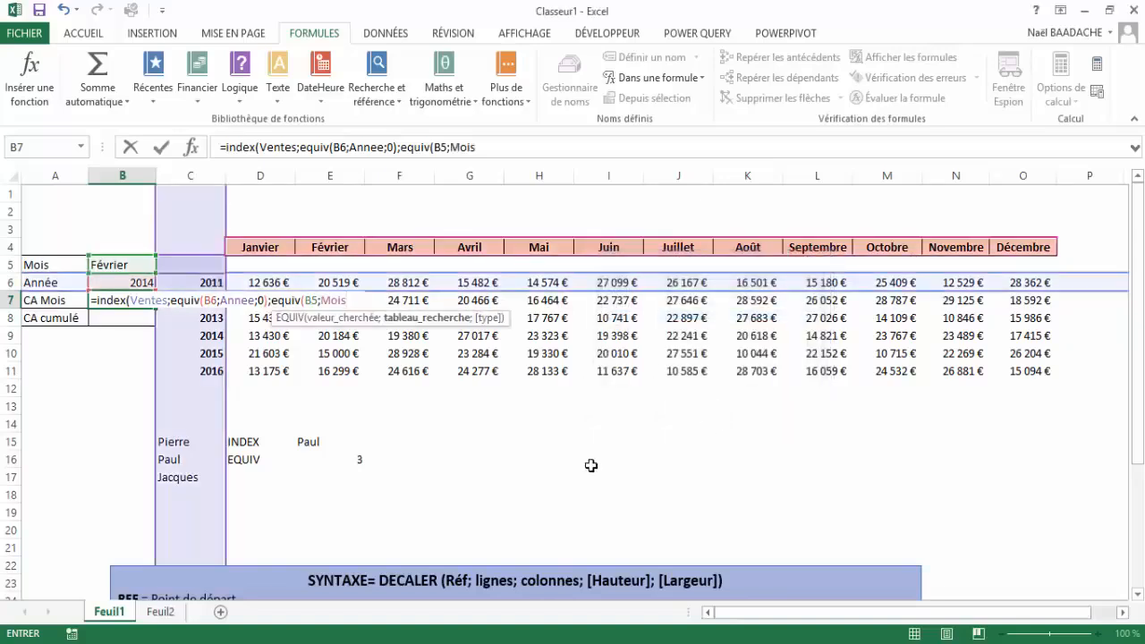
type(";")
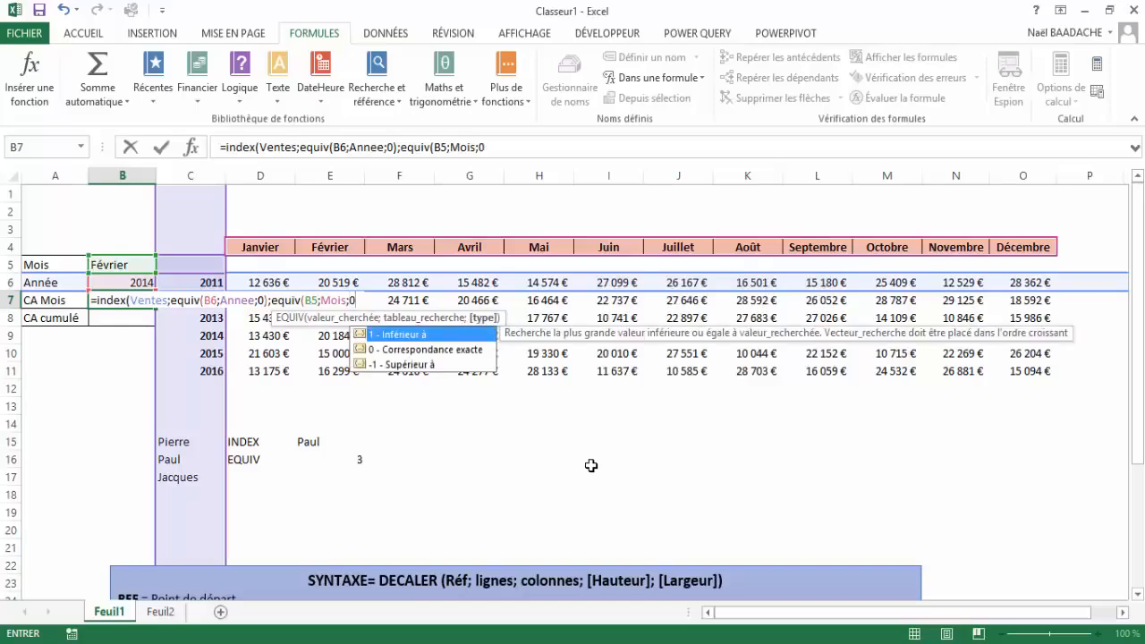
type("0)")
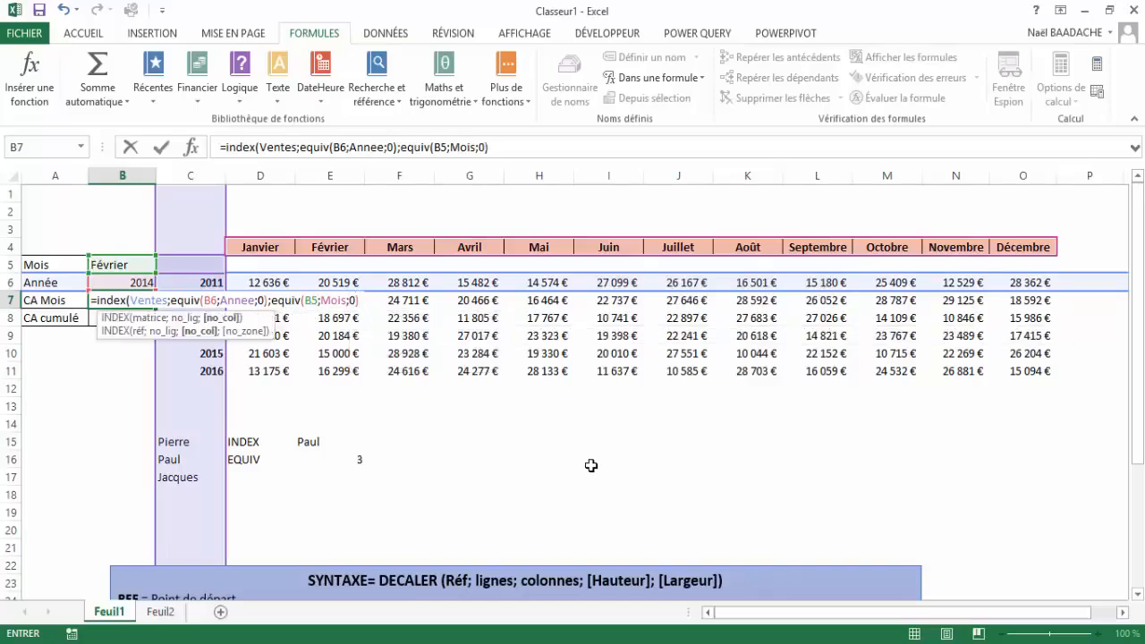
type(")")
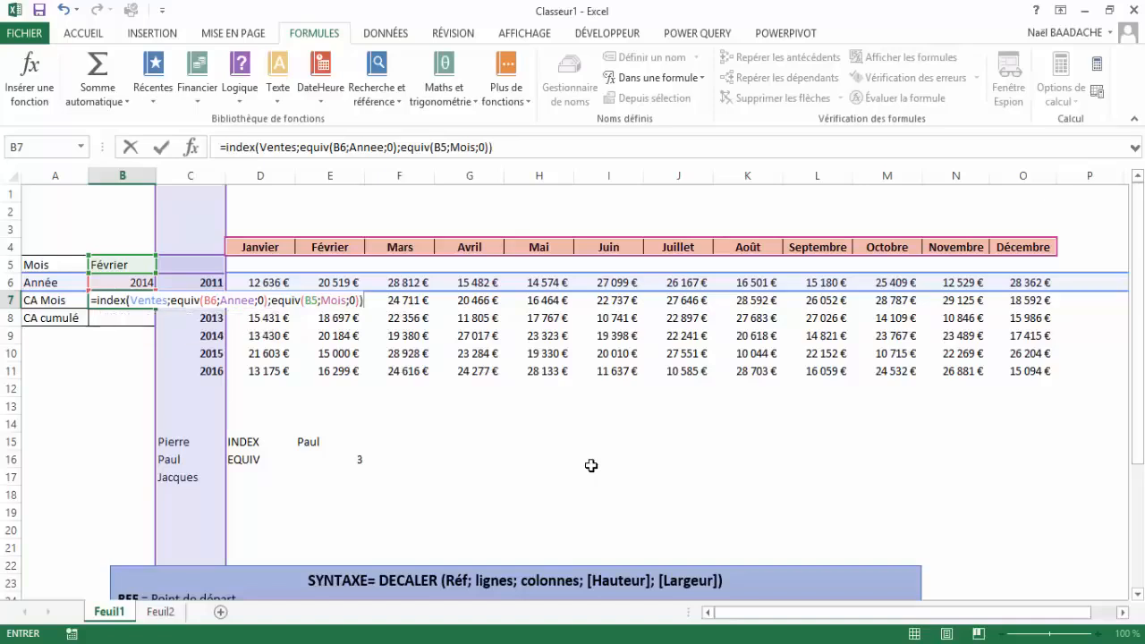
key("Return")
key("Up")
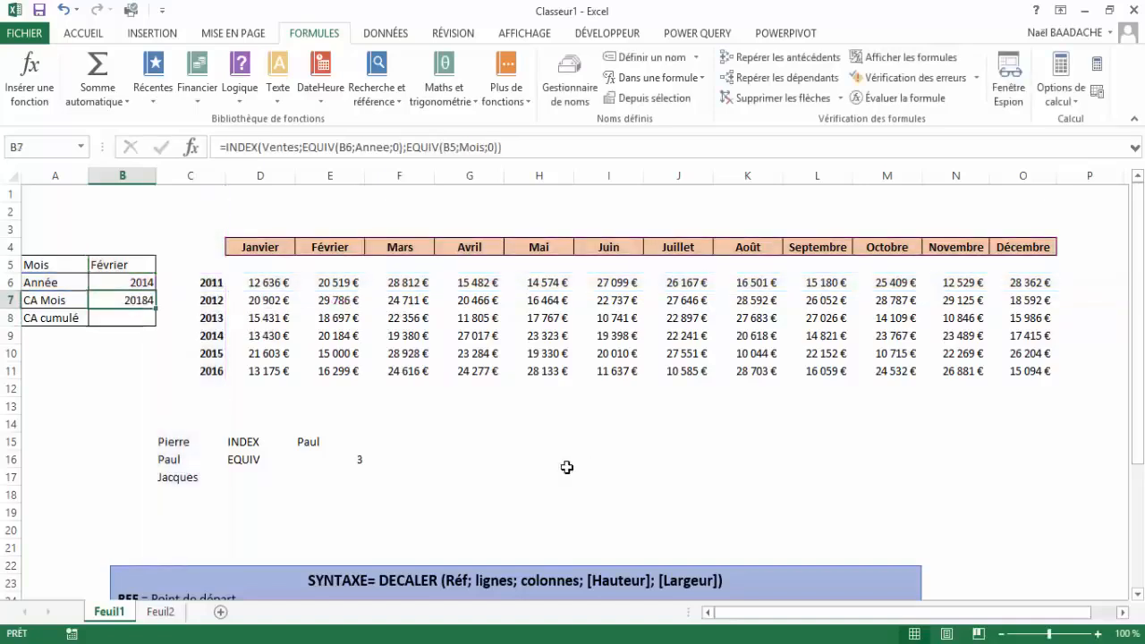
Check the CA Mois result in B7 against the Février 2014 cell of the sales table
left_click(143, 265)
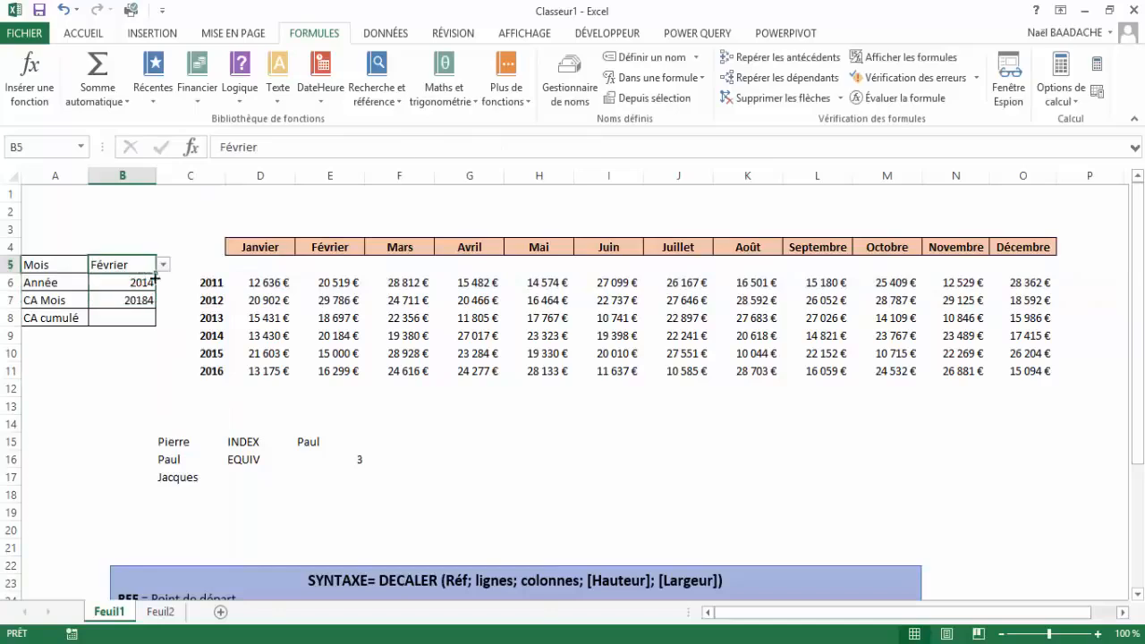
left_click(144, 285)
left_click(133, 302)
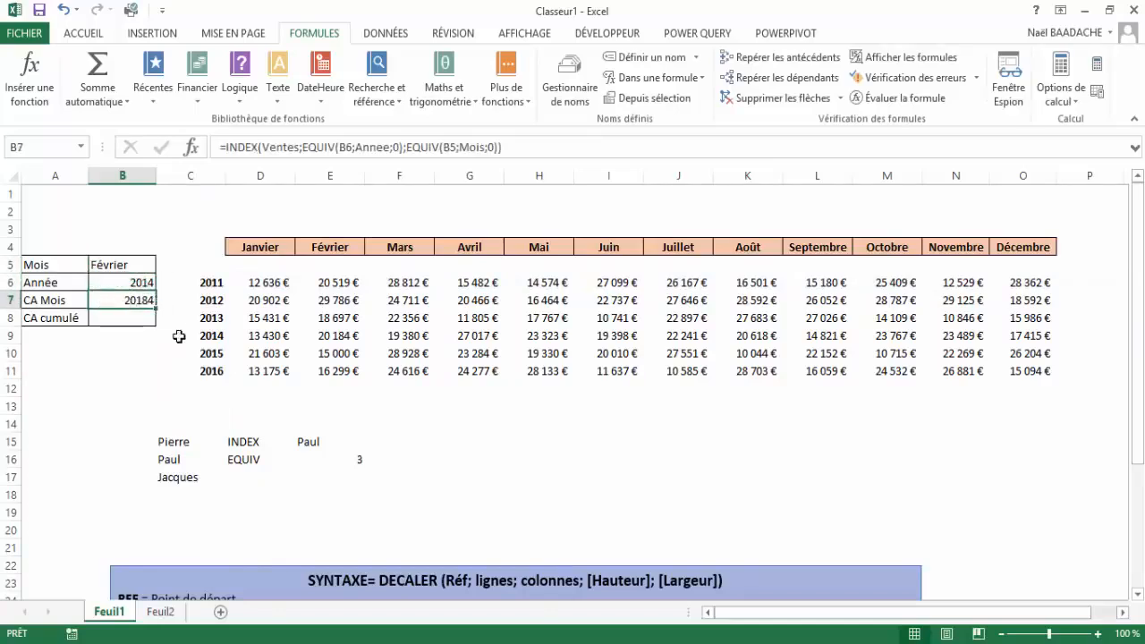
left_click(335, 250)
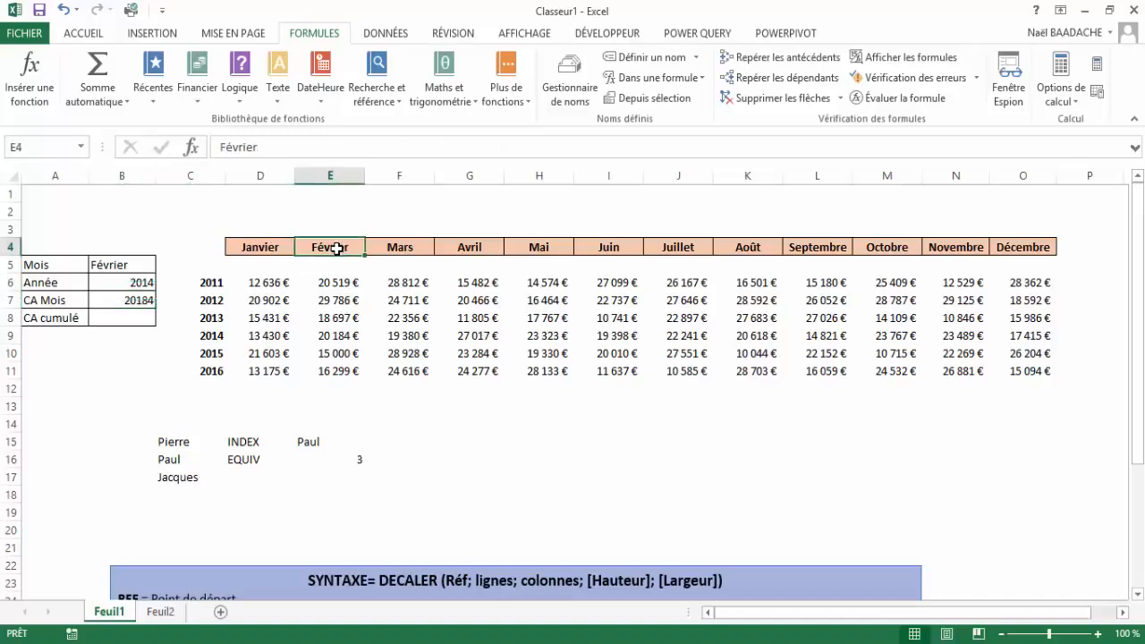
left_click_drag(337, 261, 335, 337)
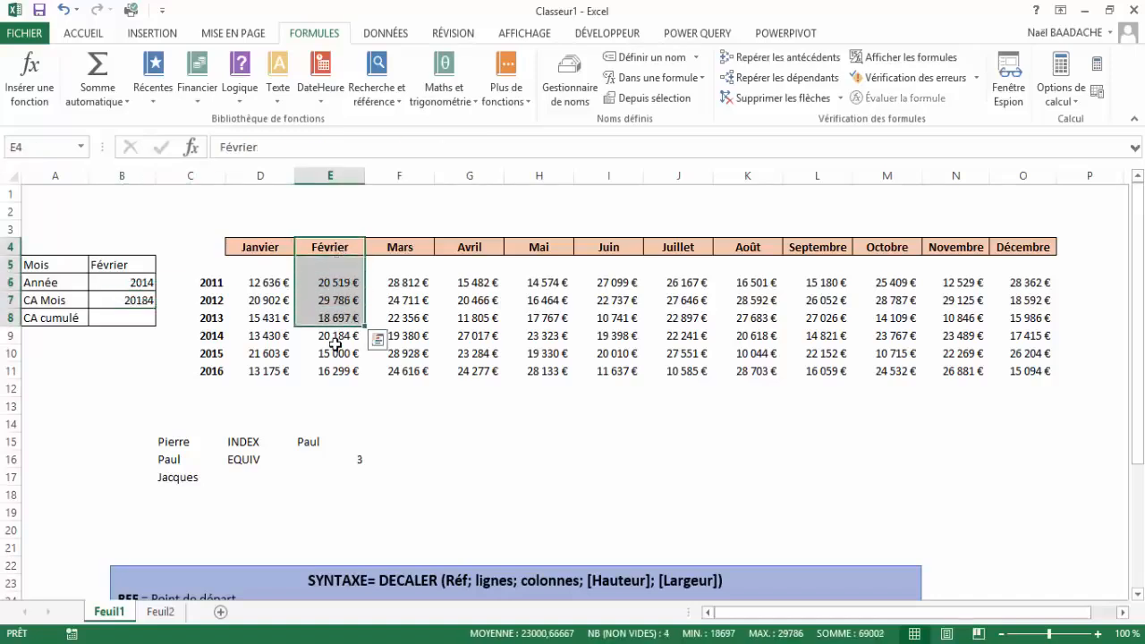
left_click(334, 338)
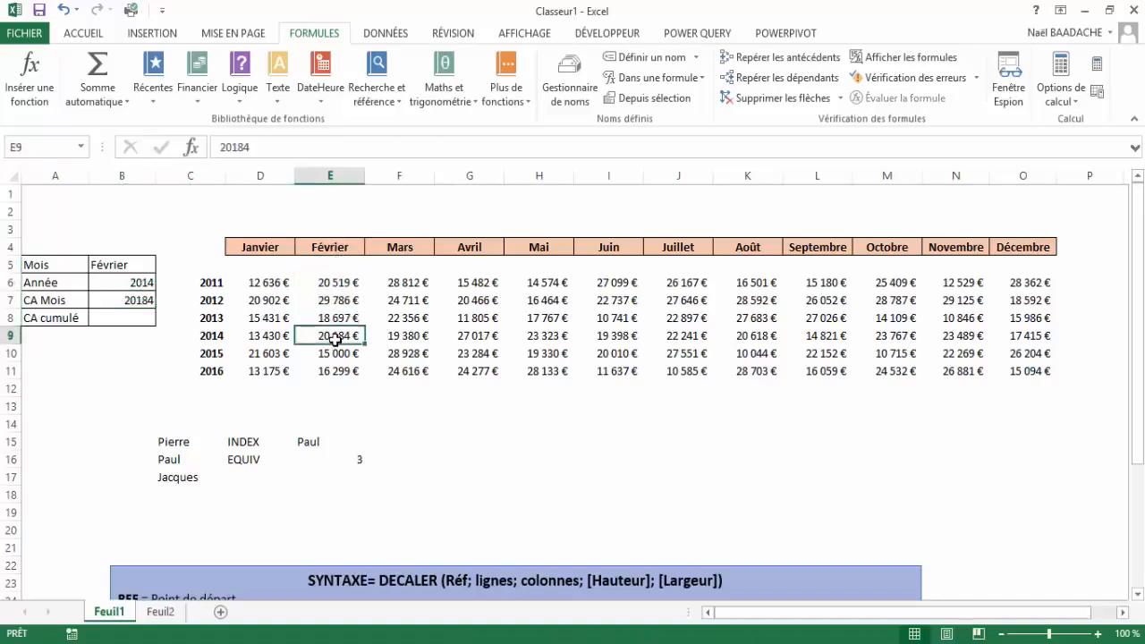
Make the dashboard cells B5:B8 bold and centred
left_click(119, 265)
left_click_drag(119, 265, 120, 317)
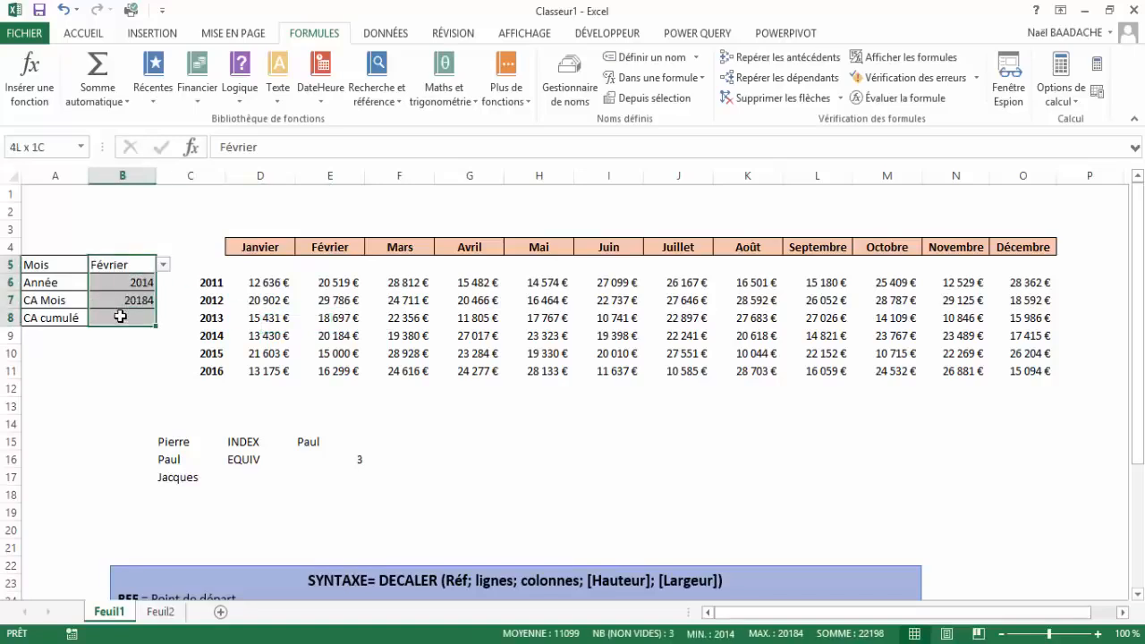
left_click(79, 37)
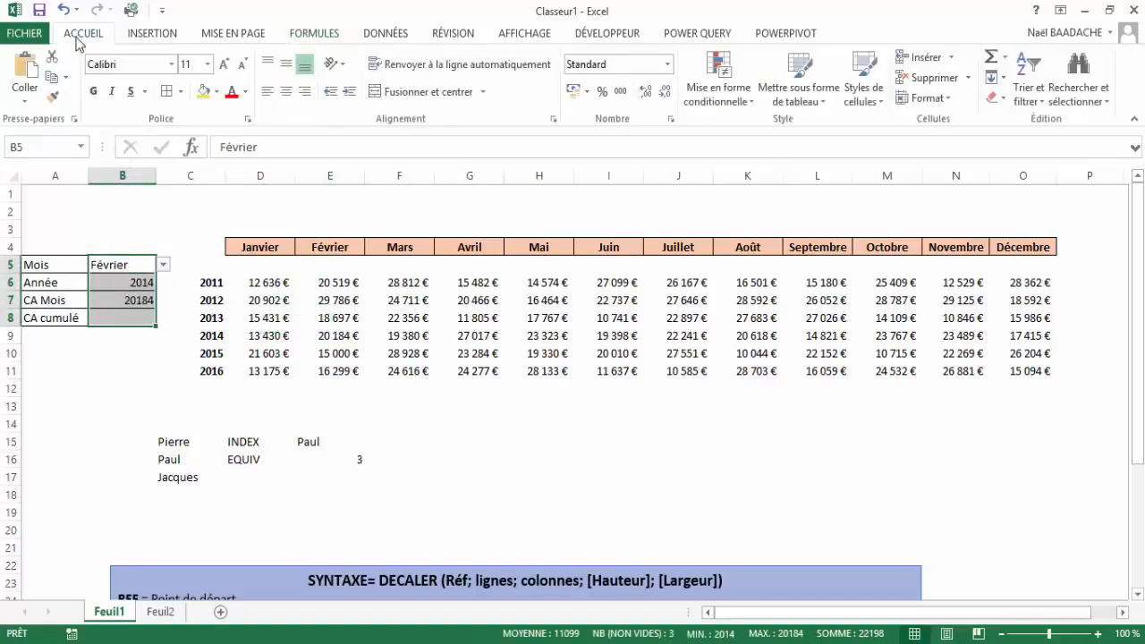
left_click(94, 92)
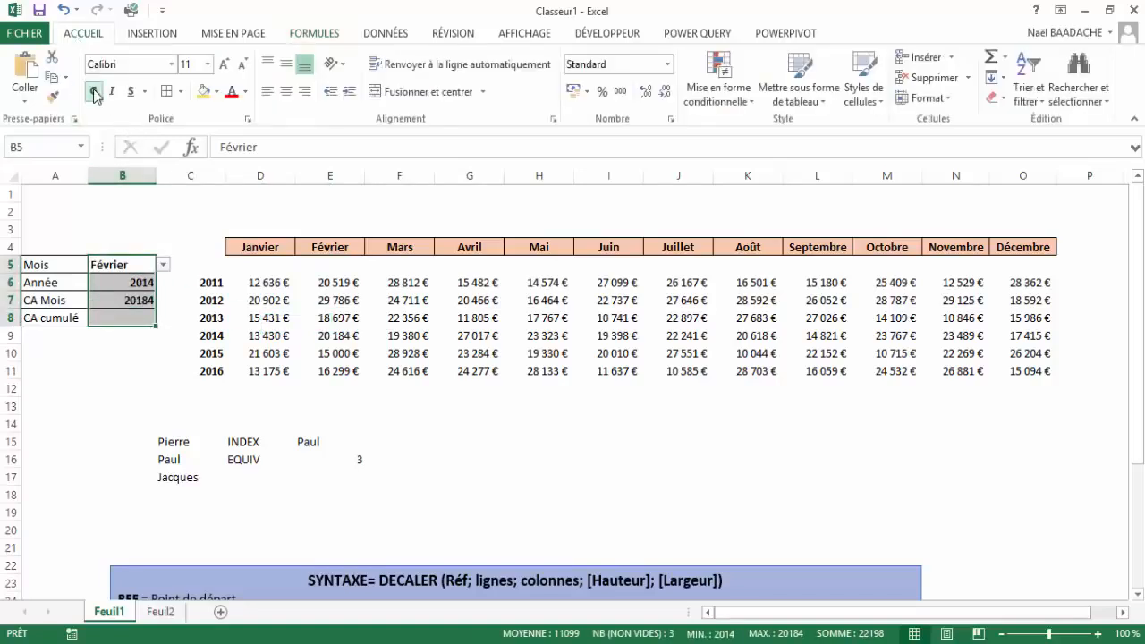
left_click(285, 91)
Format B7:B8 as euro accounting values without decimals
left_click_drag(125, 299, 127, 311)
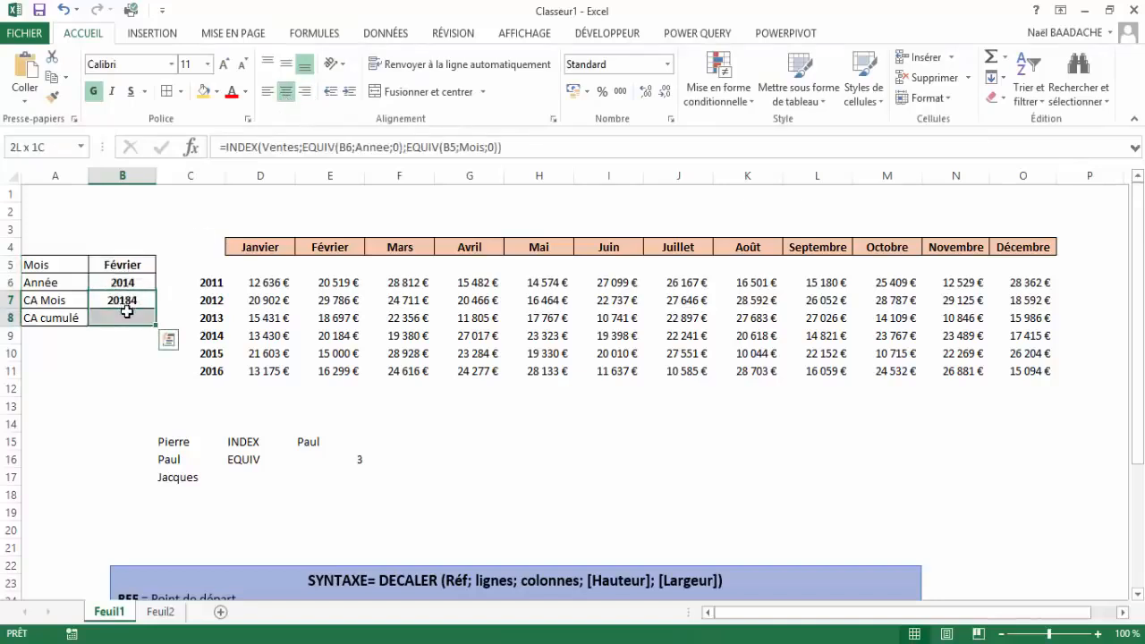
left_click(575, 93)
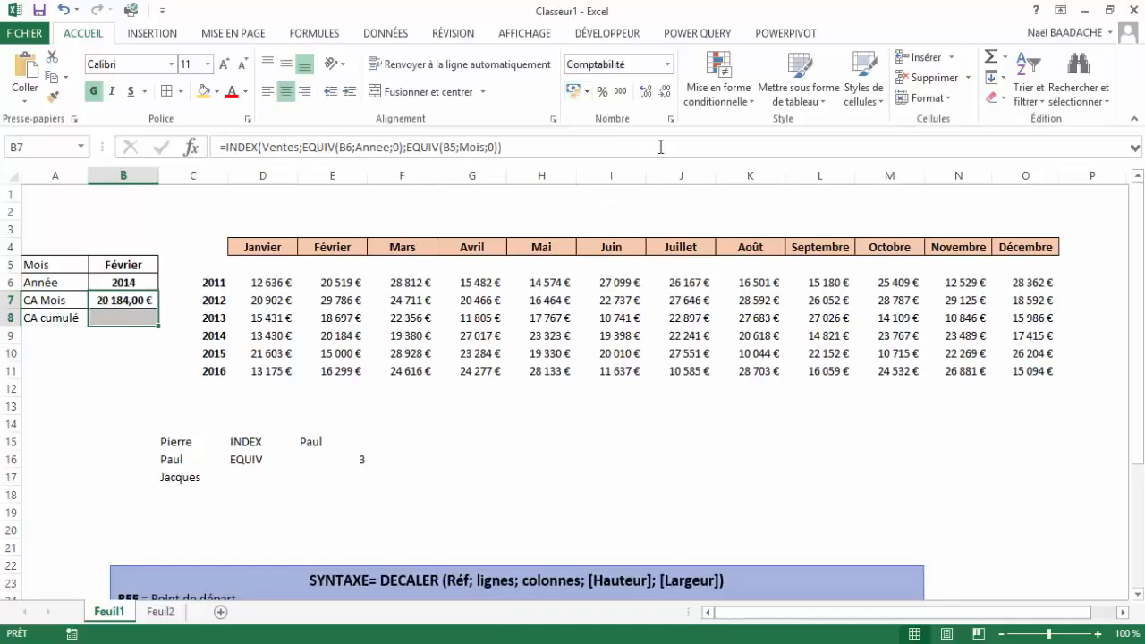
left_click(666, 93)
left_click(665, 93)
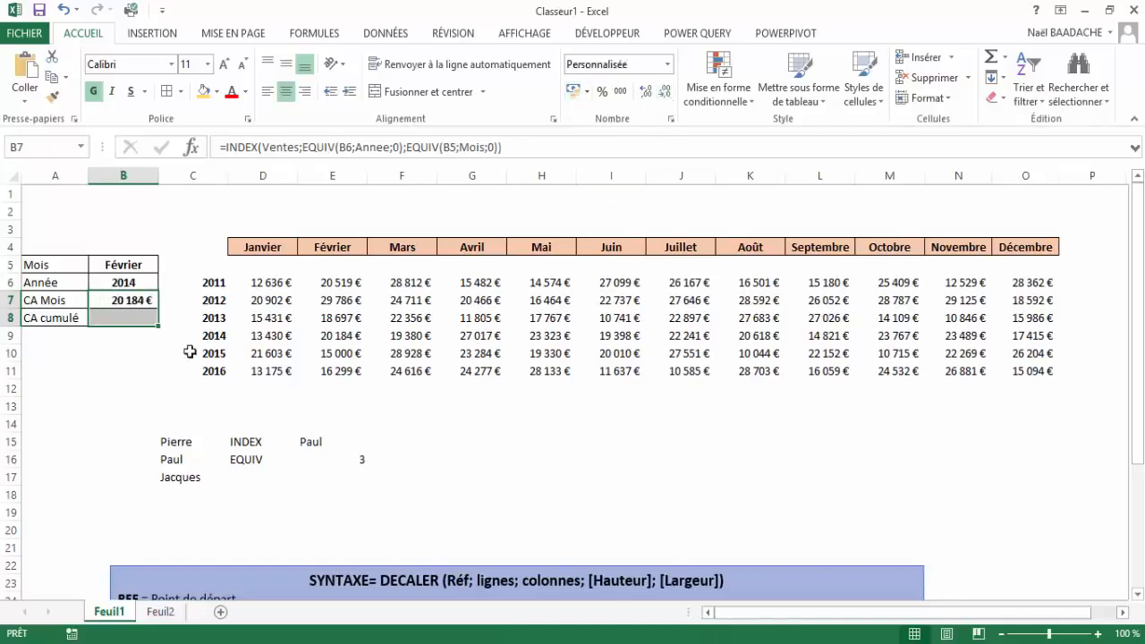
Check the sum of the January to February 2014 sales in D9:E9 for the CA cumulé cell
left_click(130, 318)
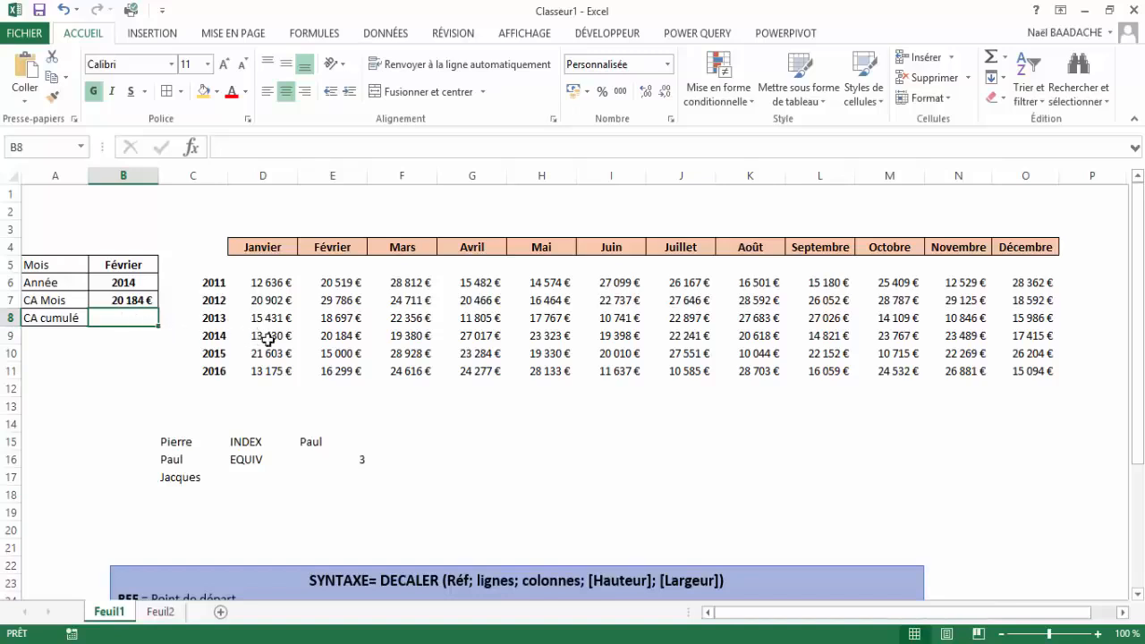
left_click(128, 282)
left_click(131, 263)
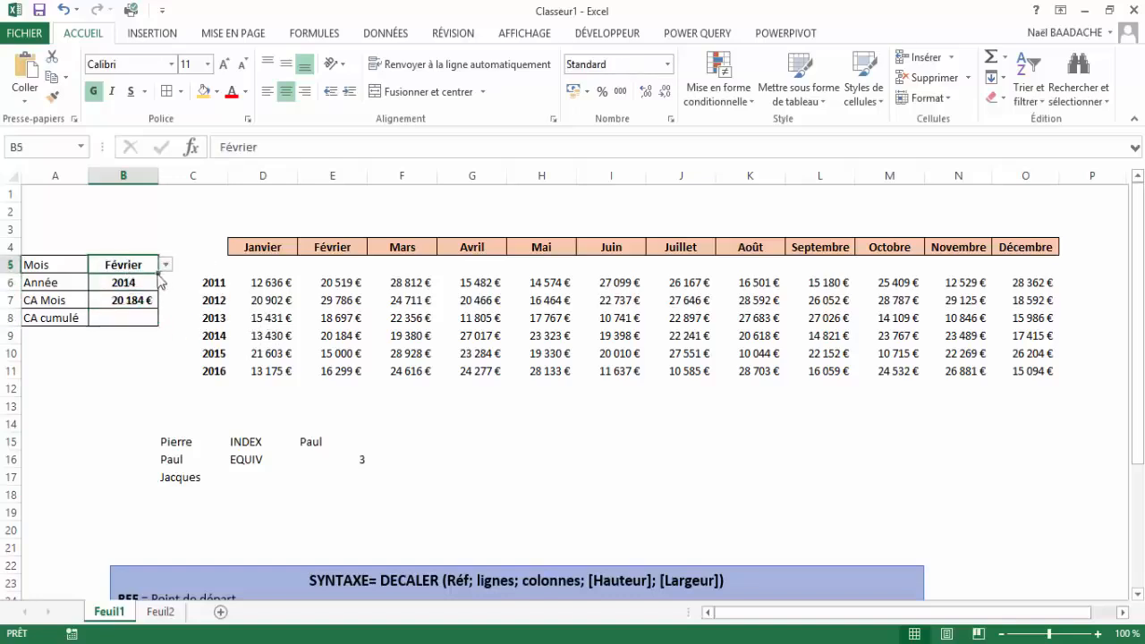
left_click(261, 335)
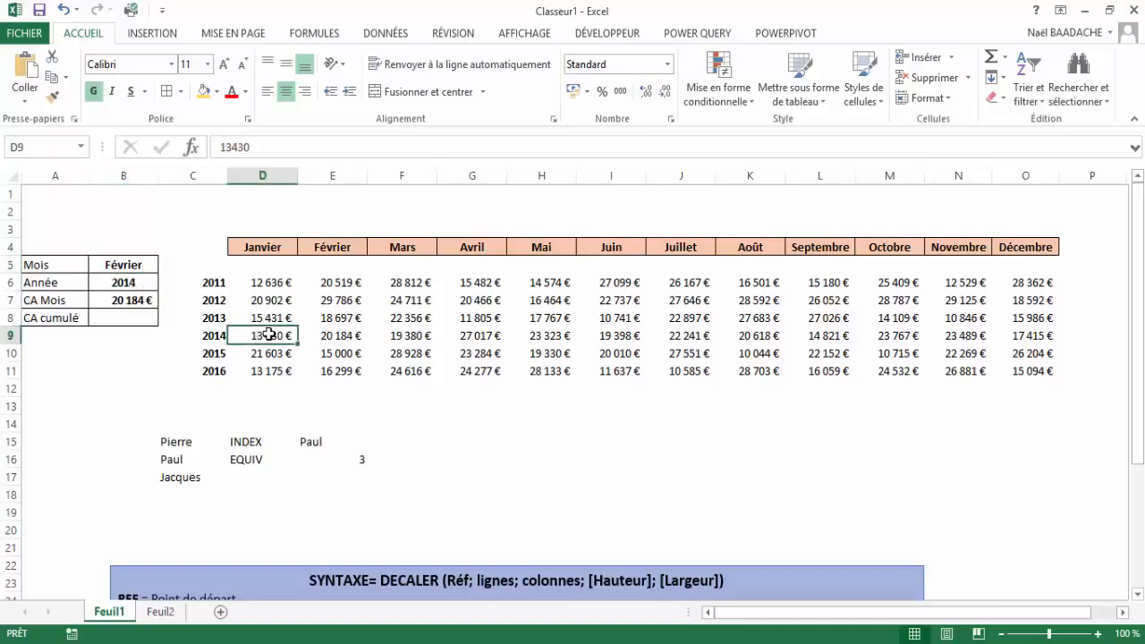
left_click_drag(261, 335, 330, 337)
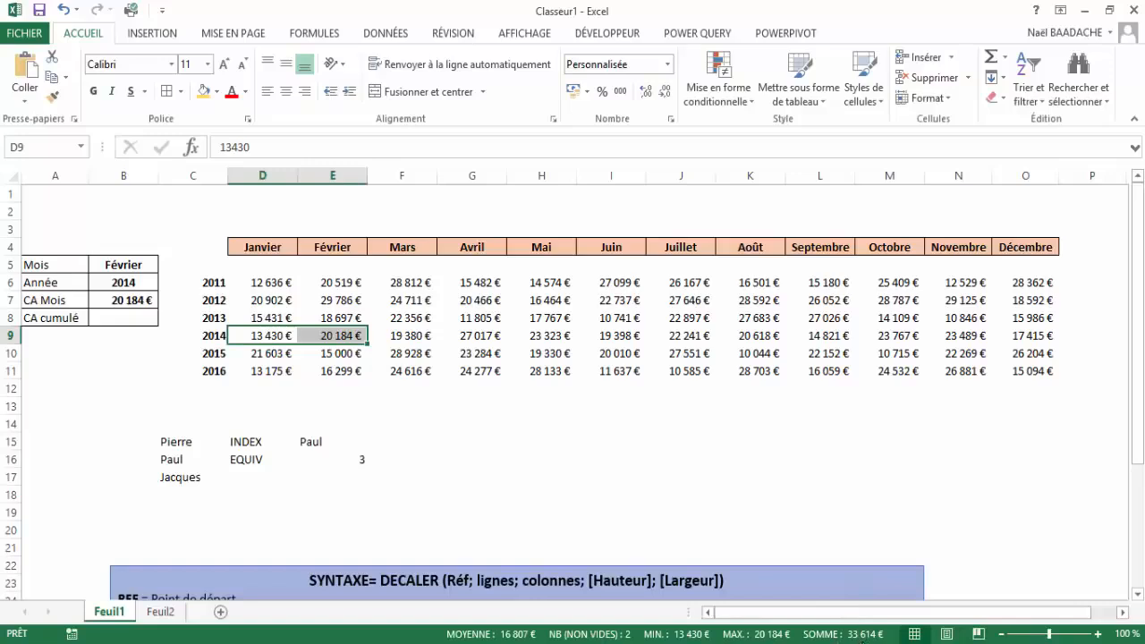
left_click(128, 318)
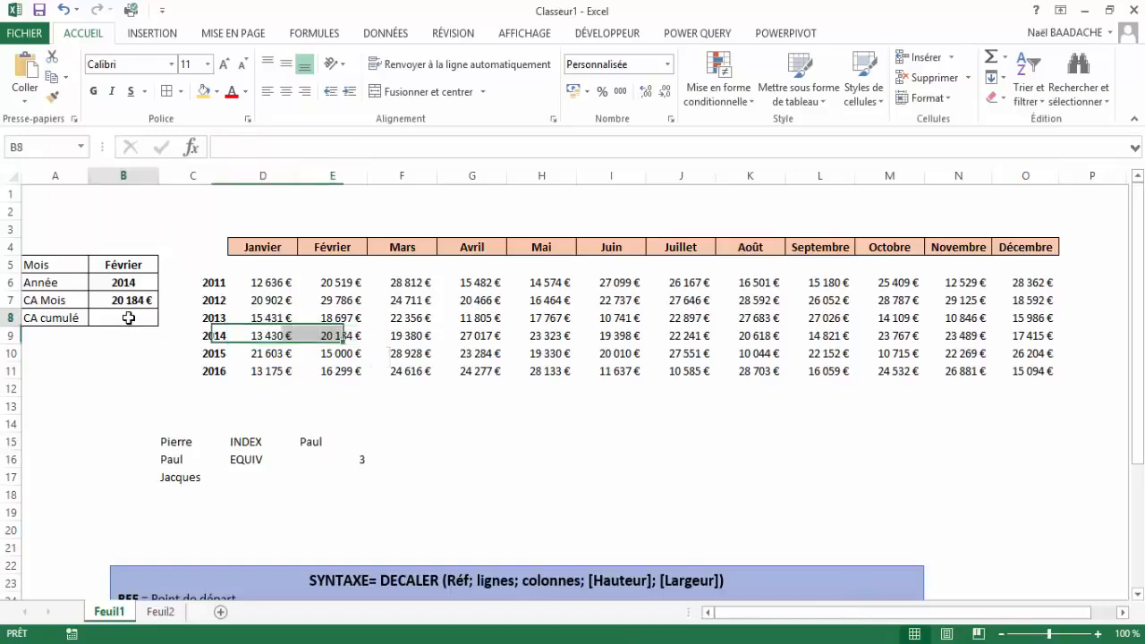
Clear the INDEX and EQUIV example in C15:F18 and move the DECALER syntax box up to start at row 14
left_click_drag(171, 439, 395, 498)
key("Delete")
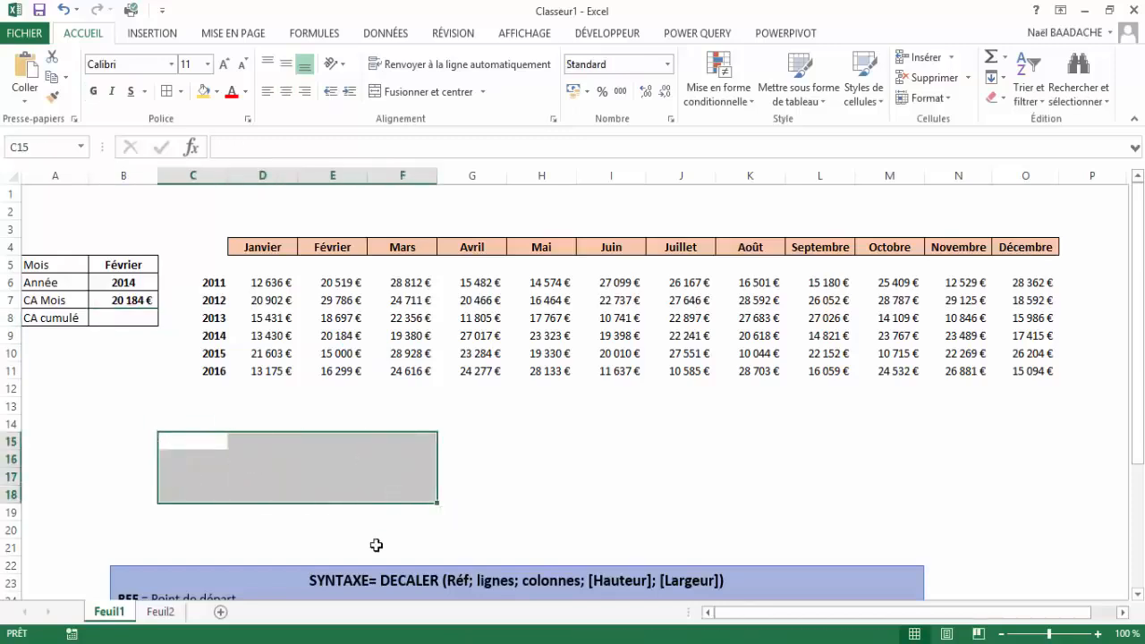
left_click_drag(372, 568, 389, 422)
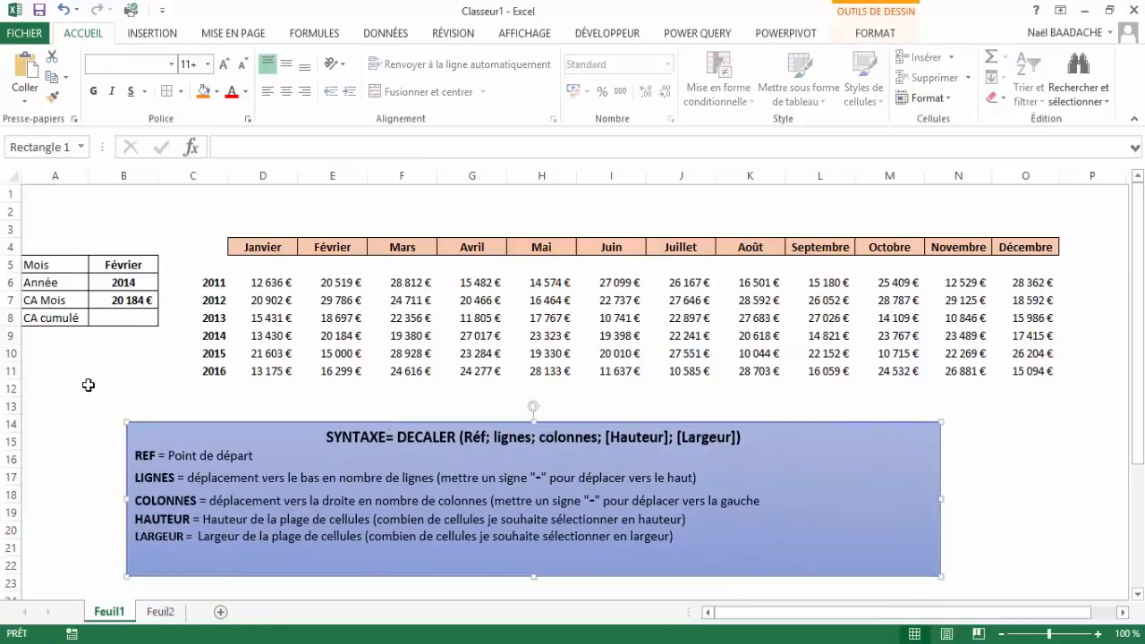
left_click(123, 315)
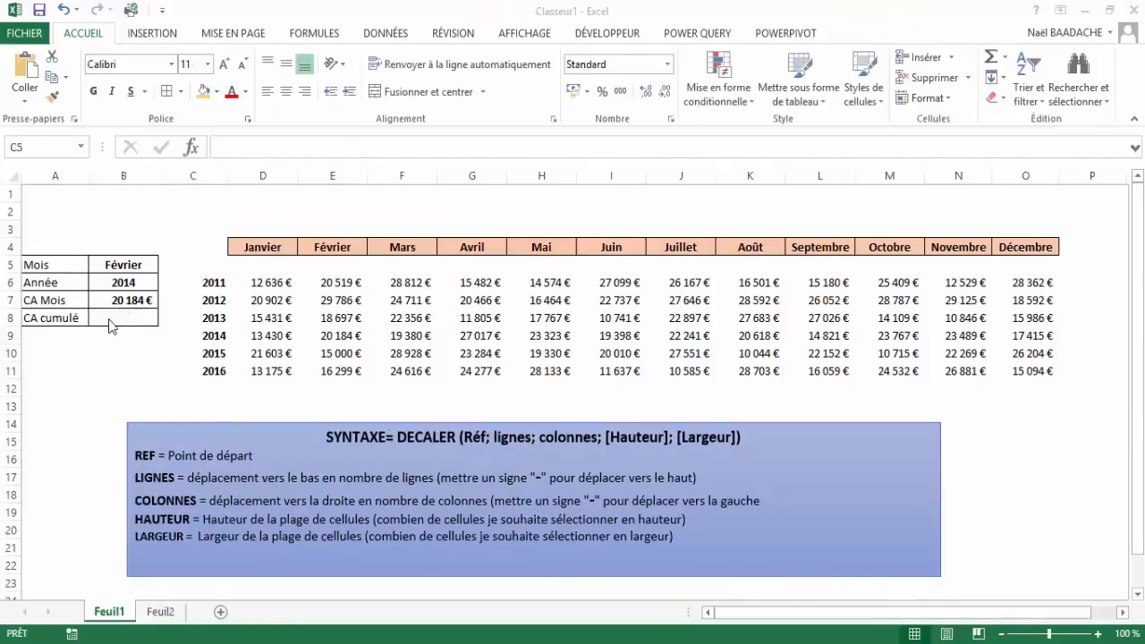
Examine how the chosen year and month in B6 and B5 correspond to the table's year and month headings for CA cumulé
left_click(125, 325)
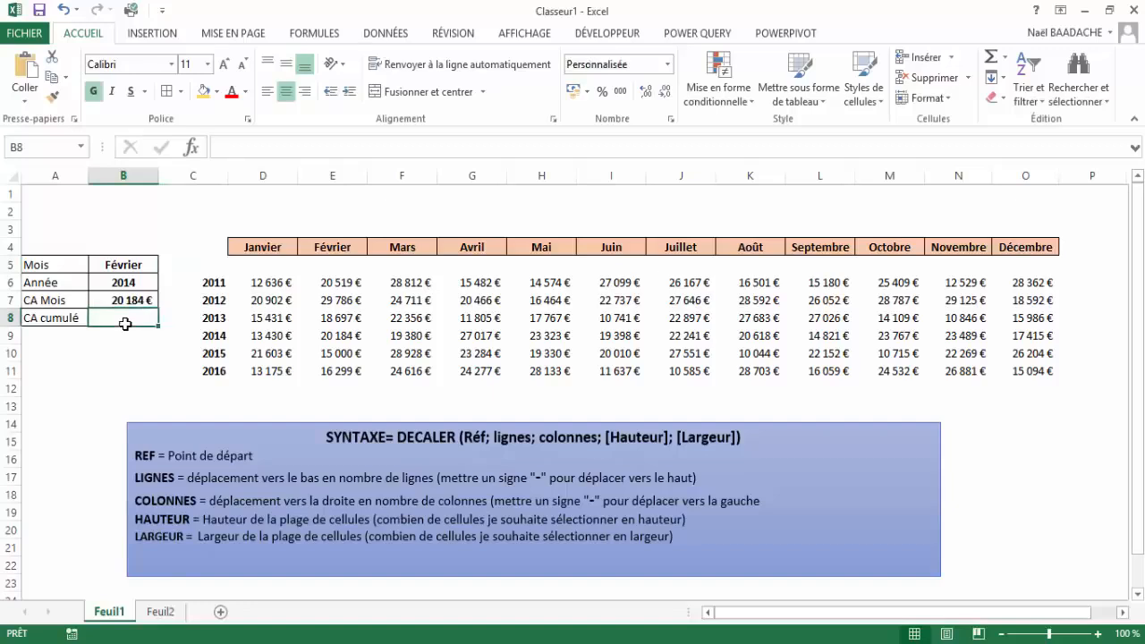
left_click(220, 282)
left_click(218, 298)
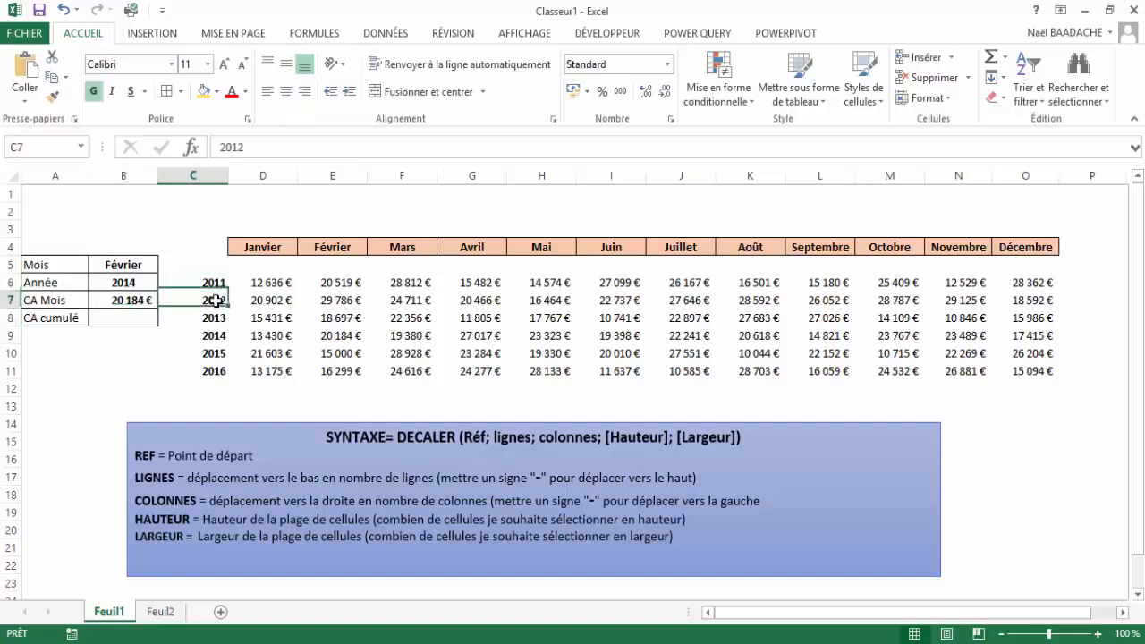
left_click(214, 320)
left_click(124, 282)
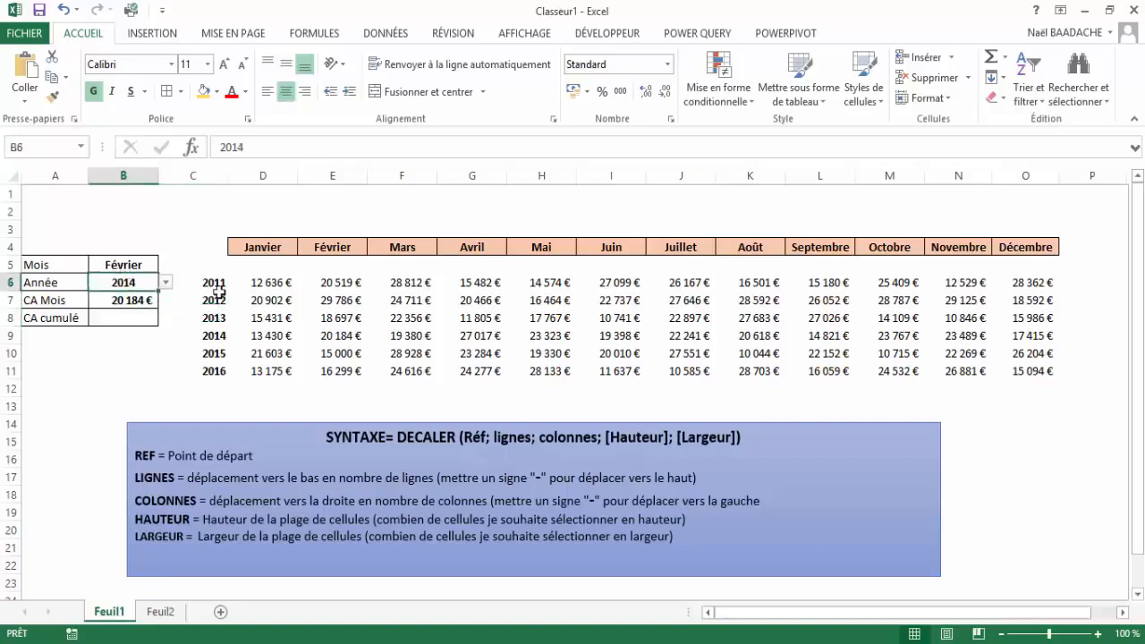
left_click(286, 254)
left_click(332, 248)
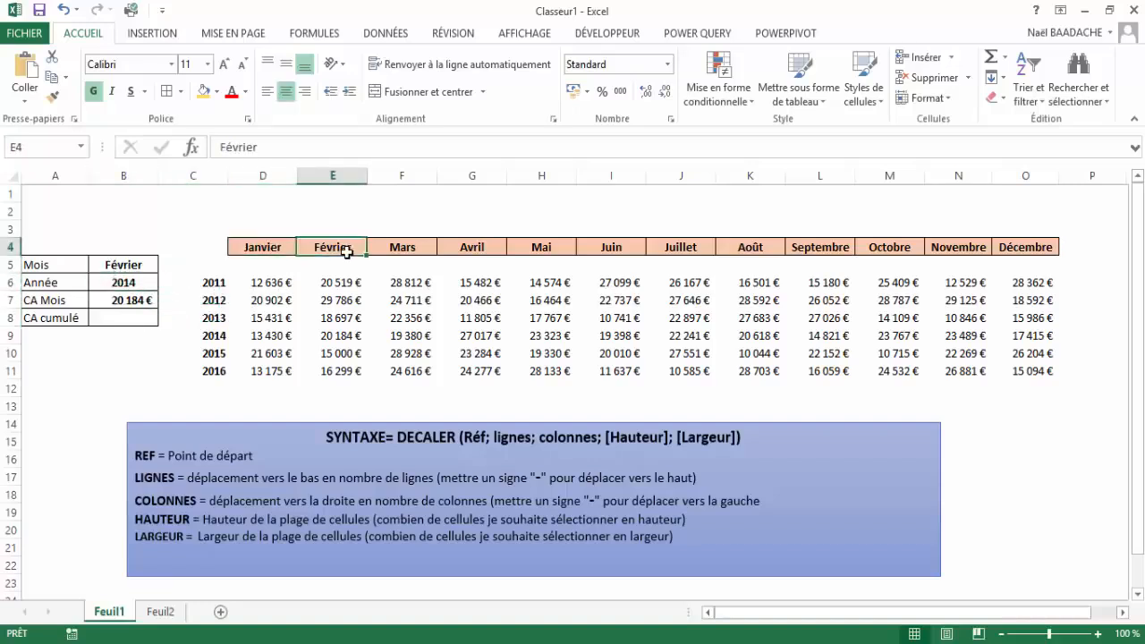
left_click(144, 265)
left_click(143, 317)
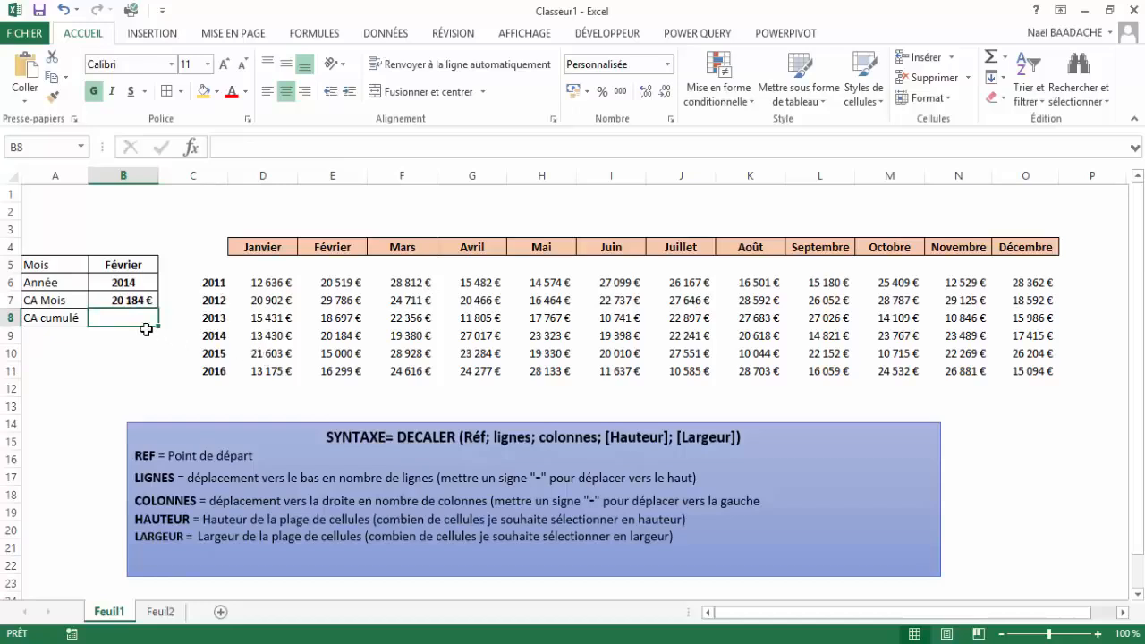
Examine the year headings in C6:C9 and the month headings in D4:G4, and select the CA cumulé cell B8
left_click(218, 284)
left_click(215, 307)
left_click(213, 336)
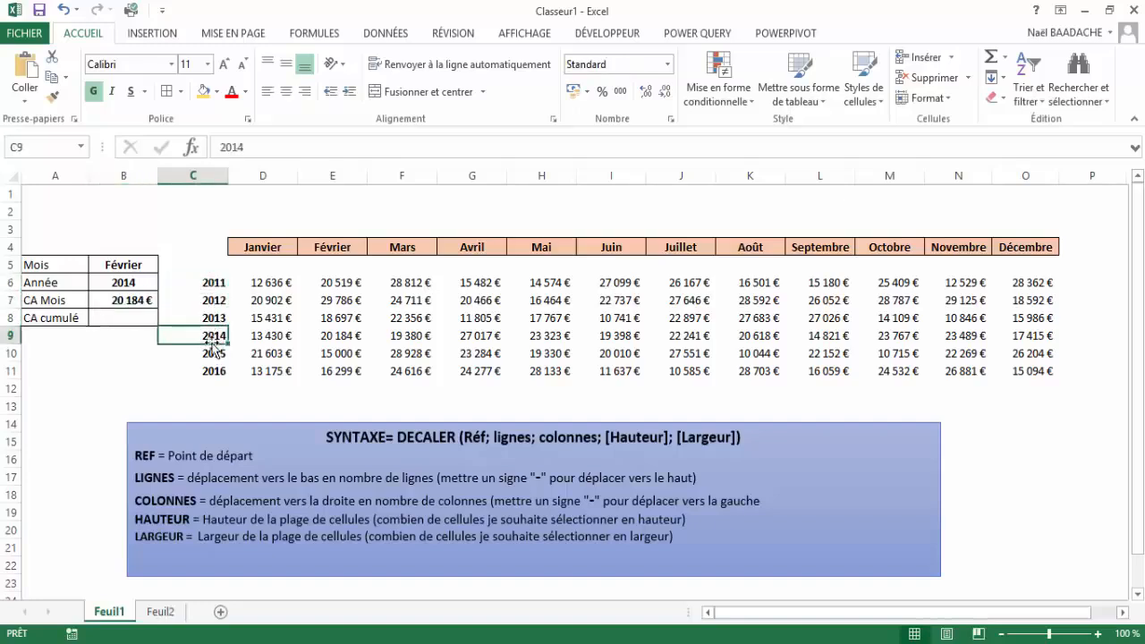
left_click(282, 245)
left_click(340, 246)
left_click(407, 247)
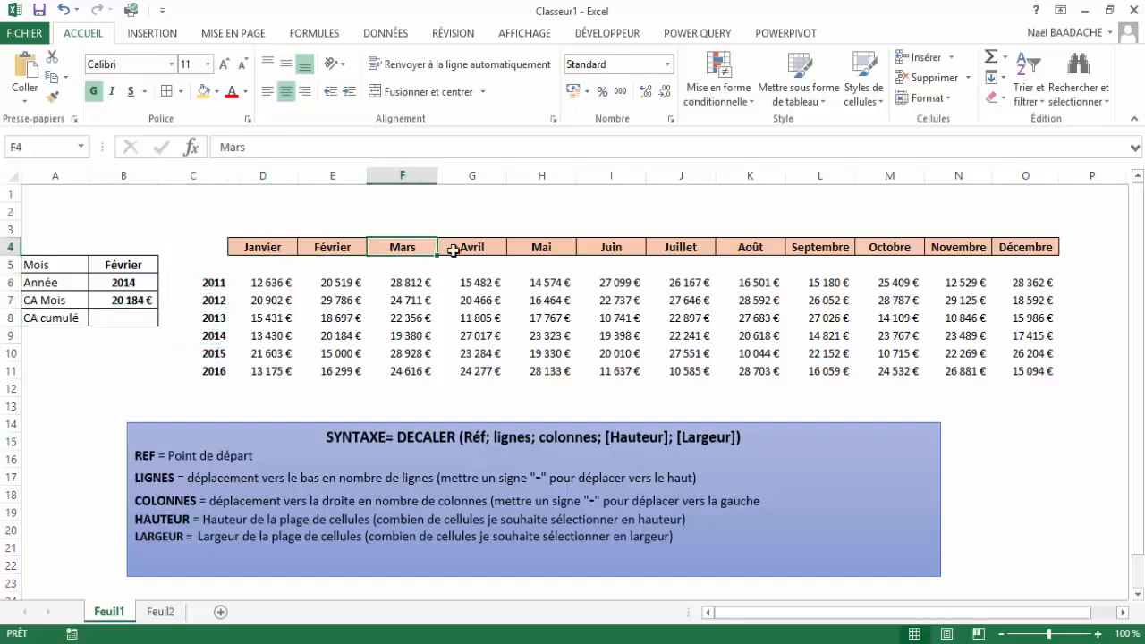
left_click(465, 246)
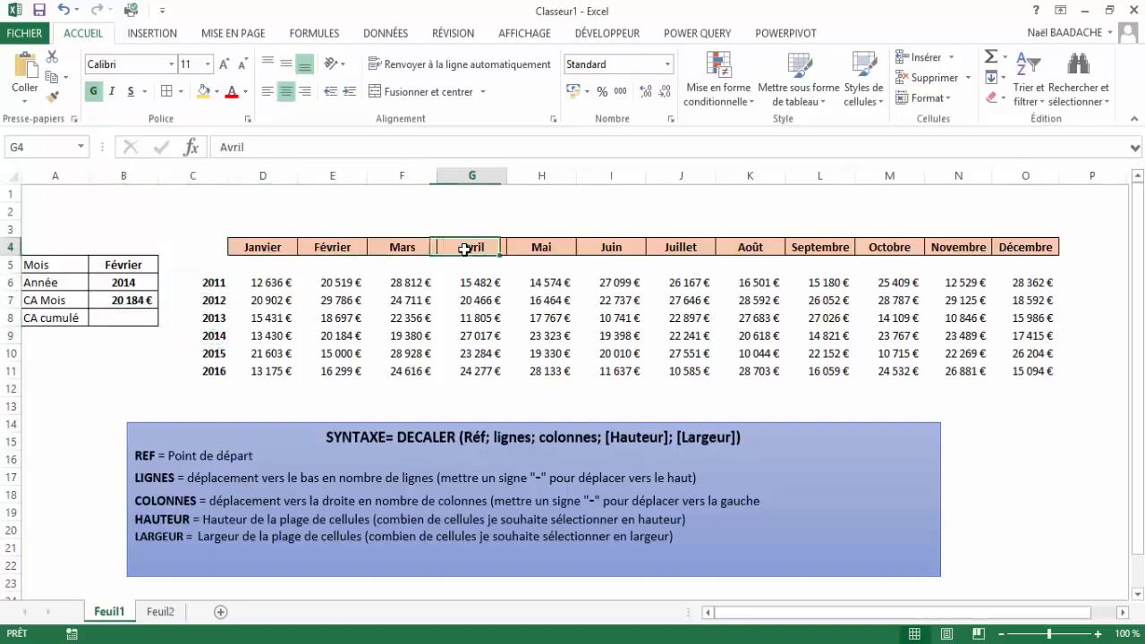
left_click(124, 318)
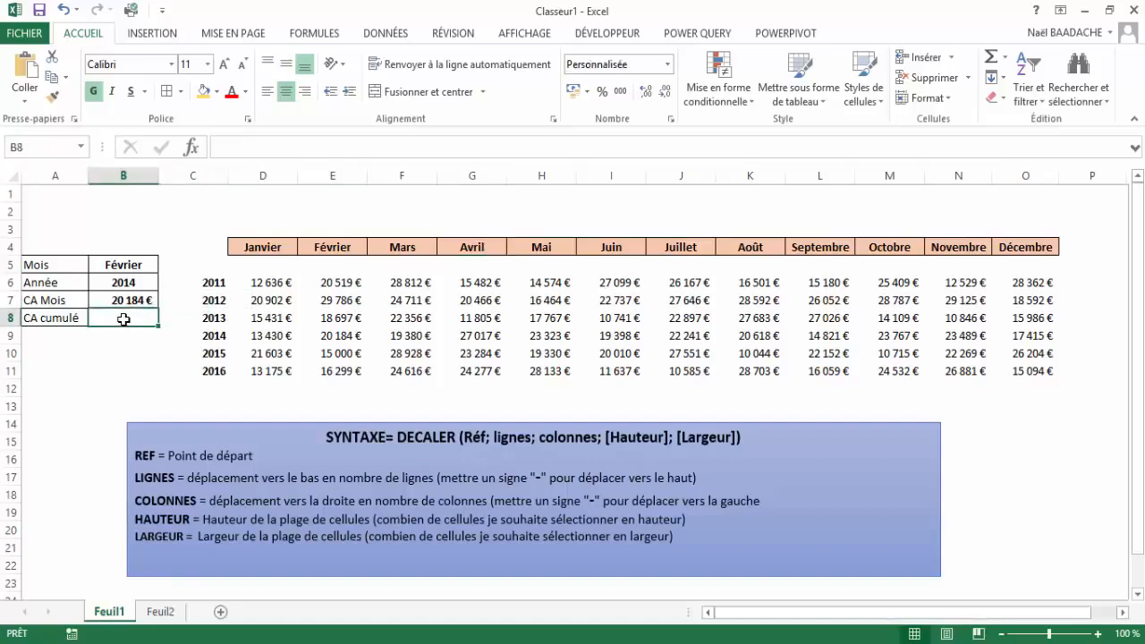
type("+")
type("MM")
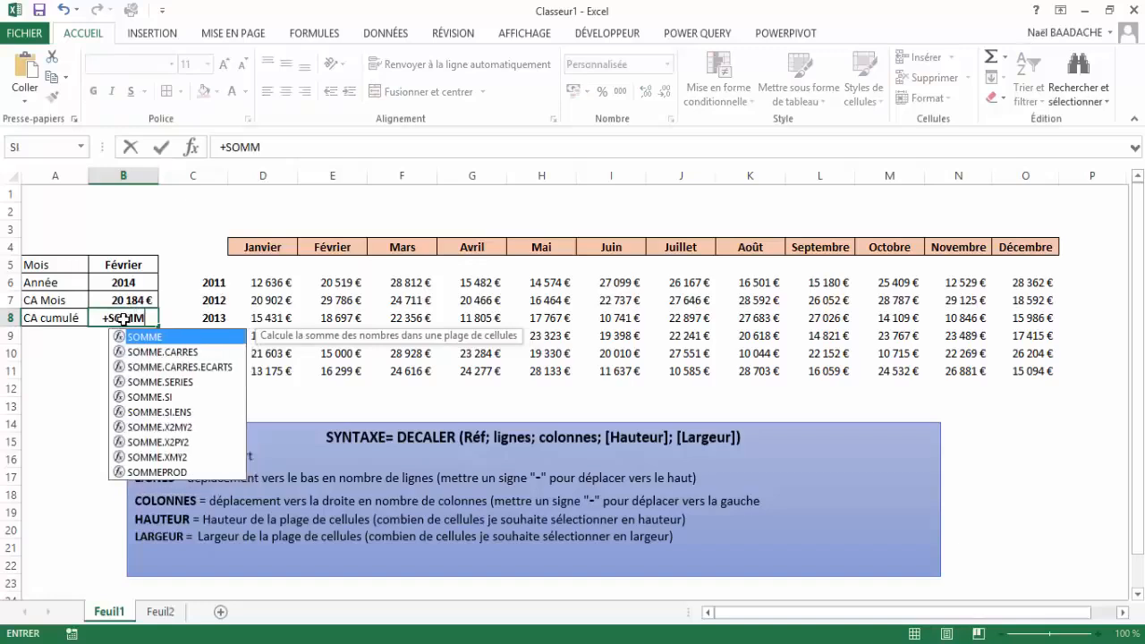
key("BackSpace")
key("BackSpace")
key("BackSpace")
key("BackSpace")
key("BackSpace")
Begin the CA cumulé formula in B8 as a SOMME of DECALER, with C5 as the reference cell
type("=somme")
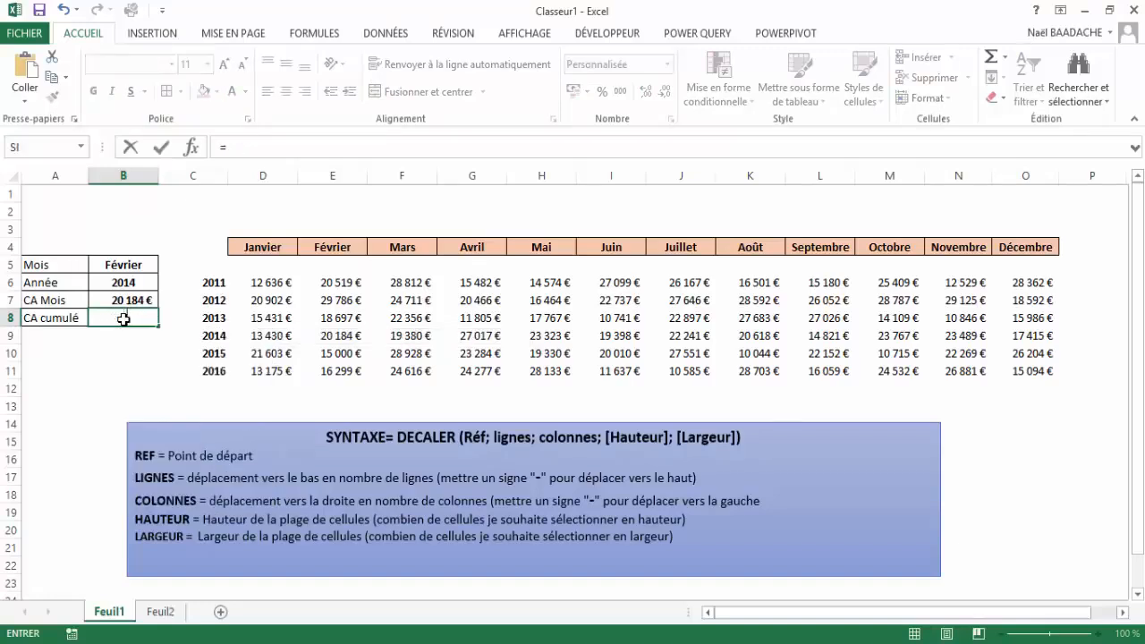
type("(")
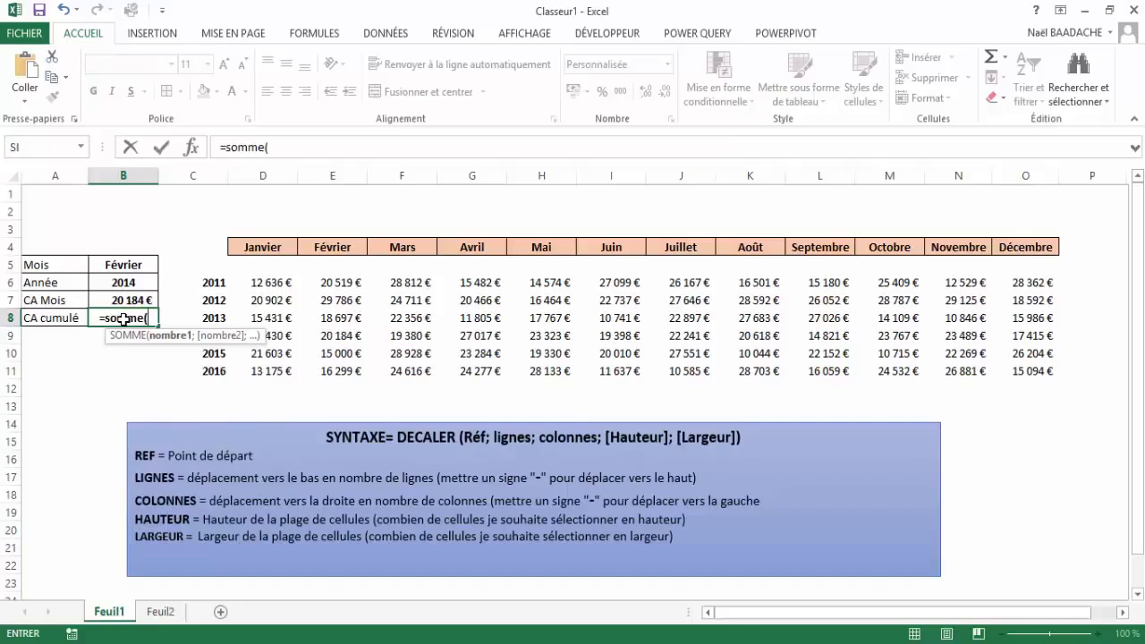
type("DECA")
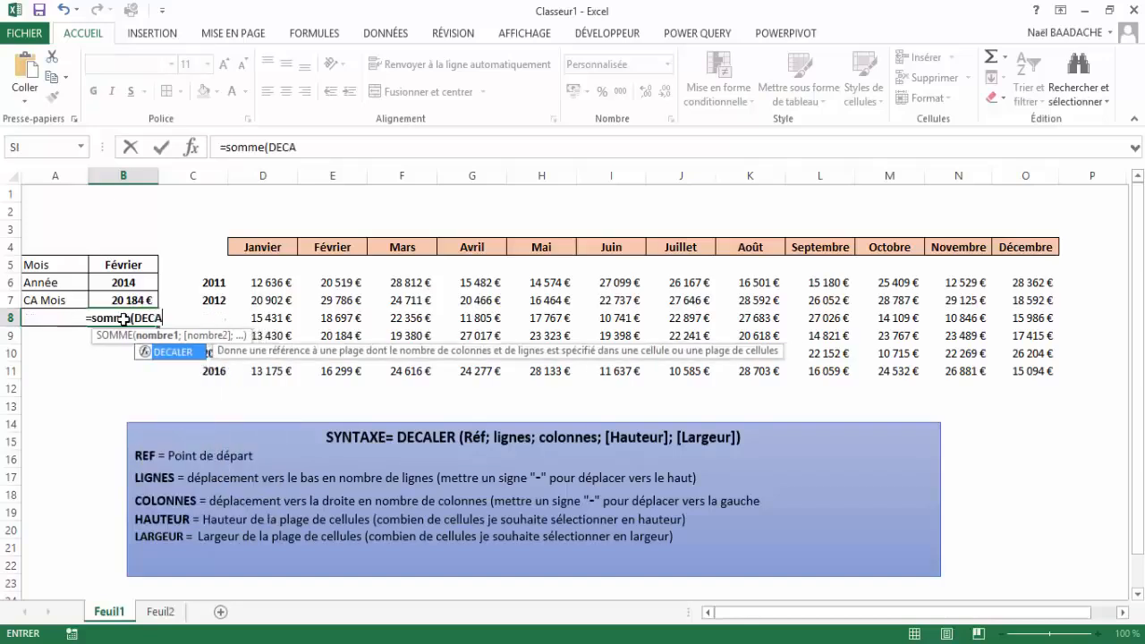
type("LER(")
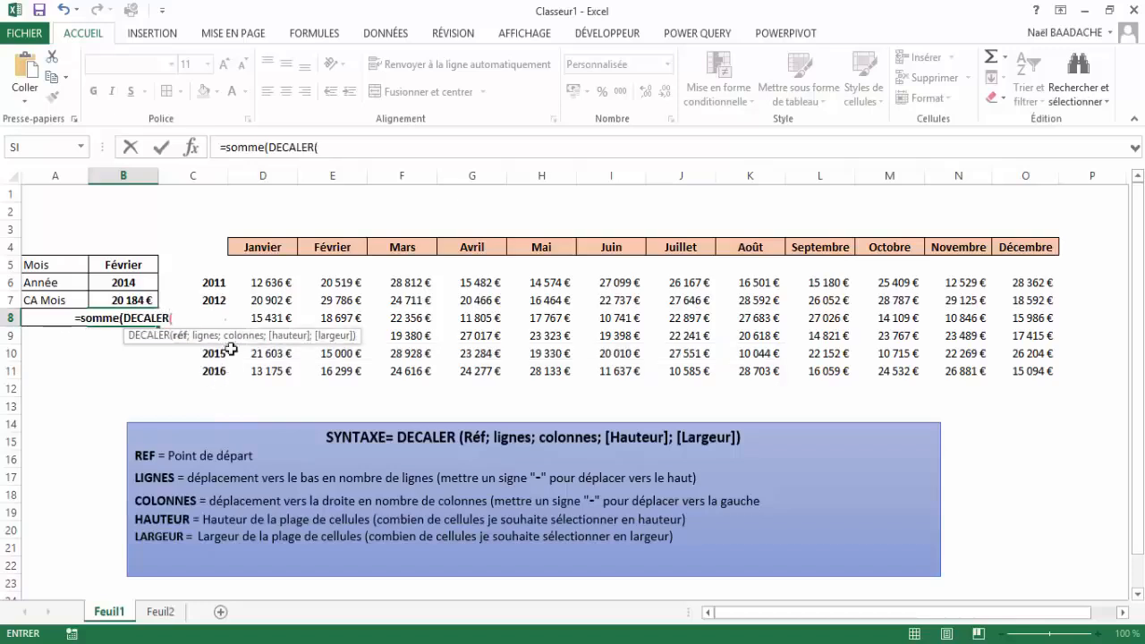
left_click(212, 274)
left_click(213, 261)
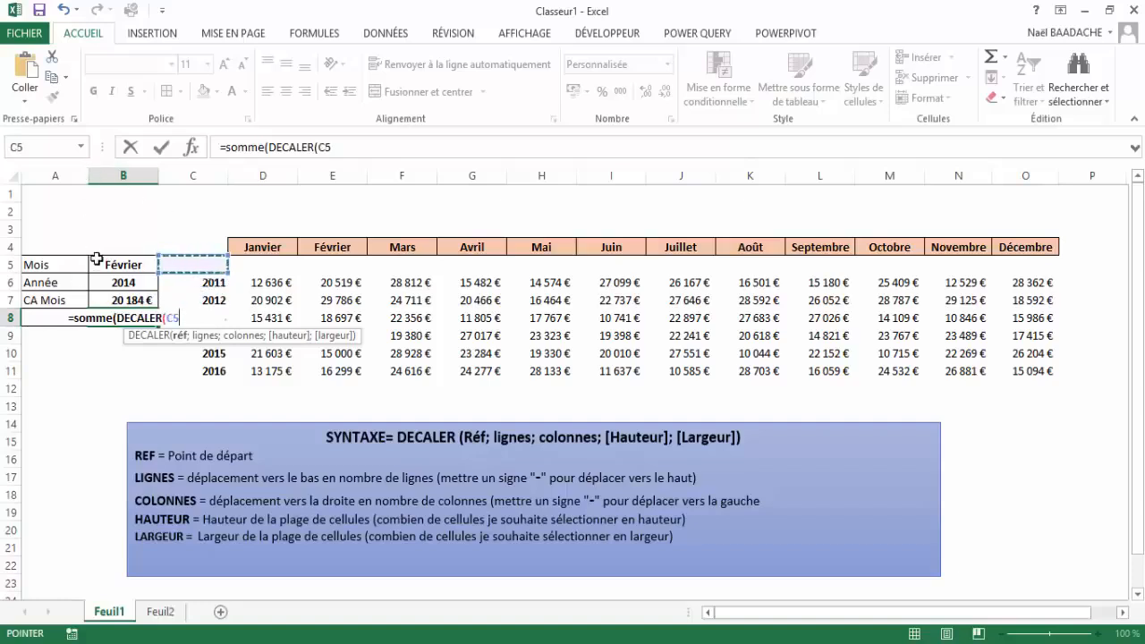
type(";")
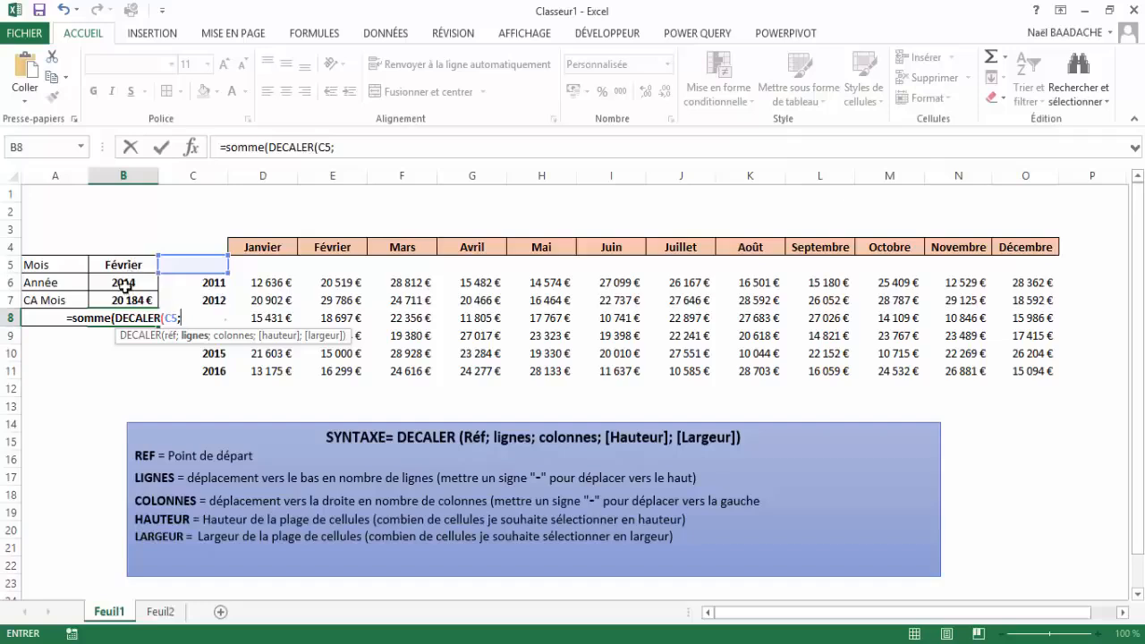
Set DECALER's row offset to EQUIV(B6;Annee;0), using the named range Annee, and its column offset and height to 1
type("equiv(")
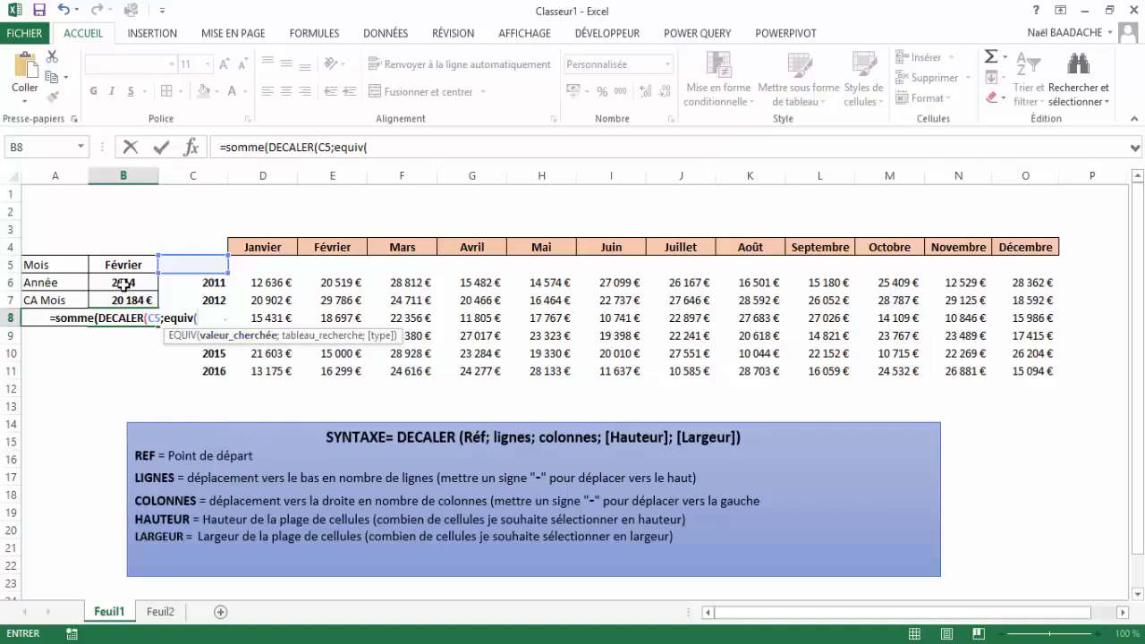
left_click(124, 285)
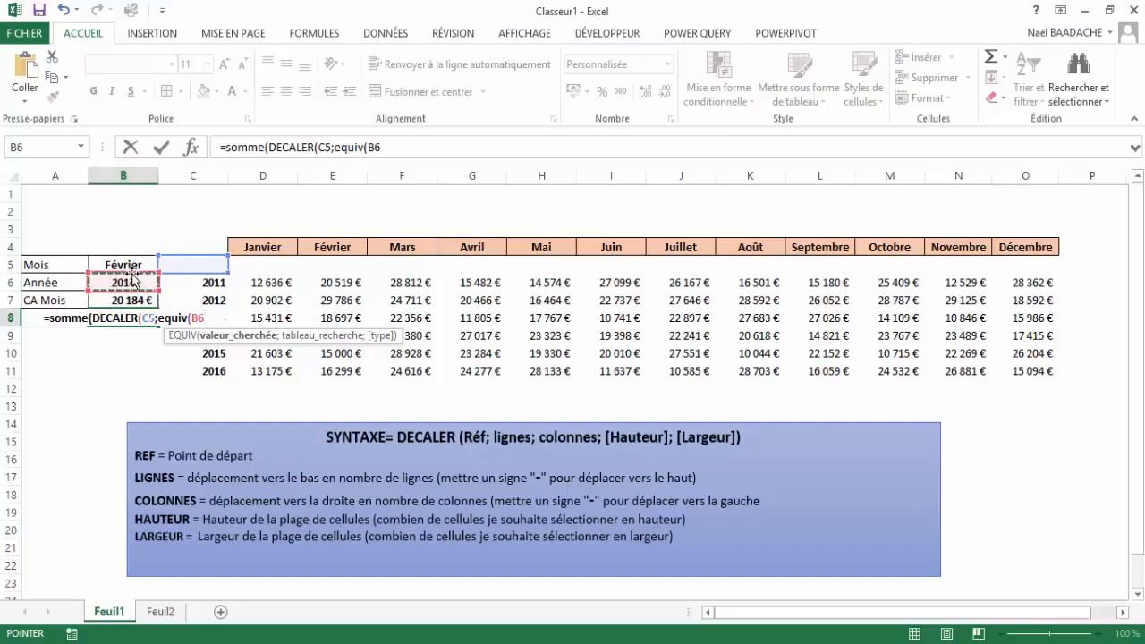
type(";")
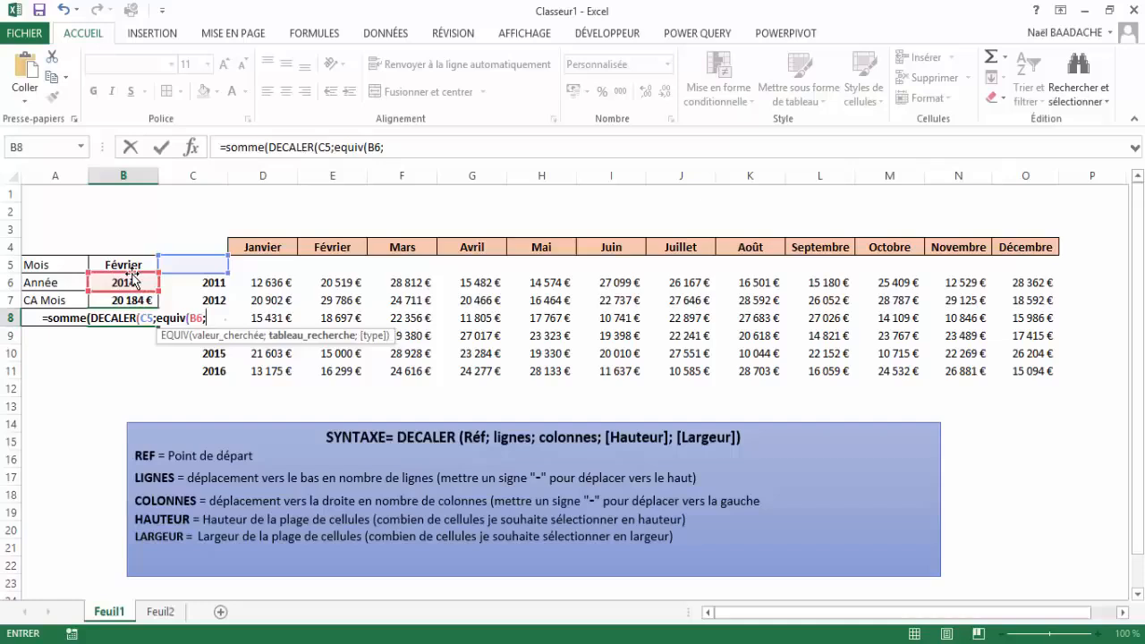
key("F3")
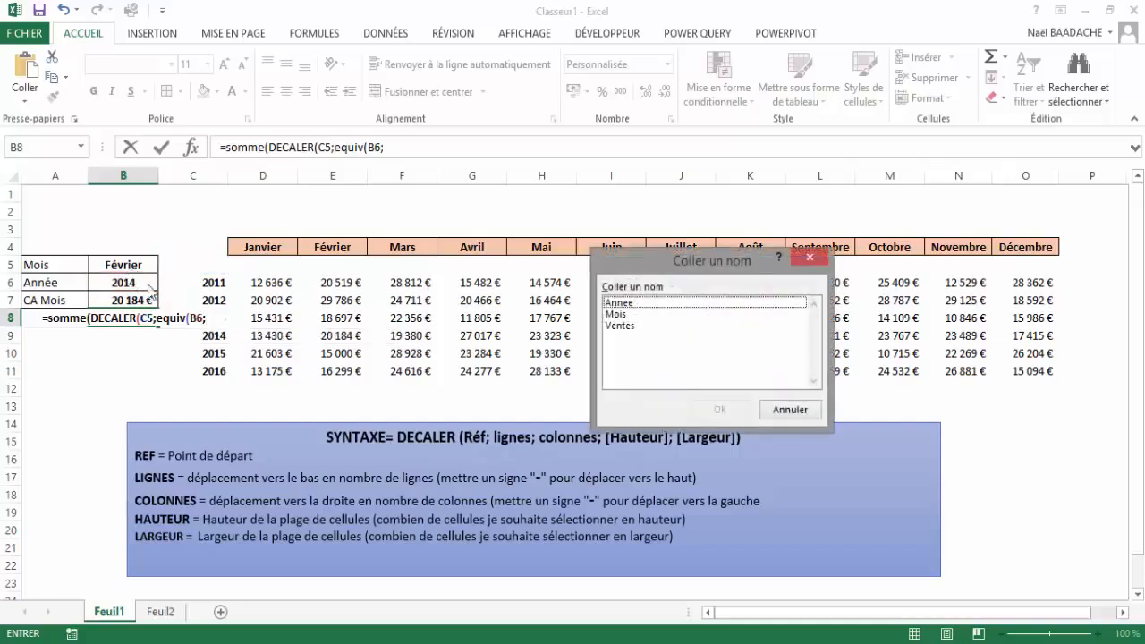
left_click(619, 304)
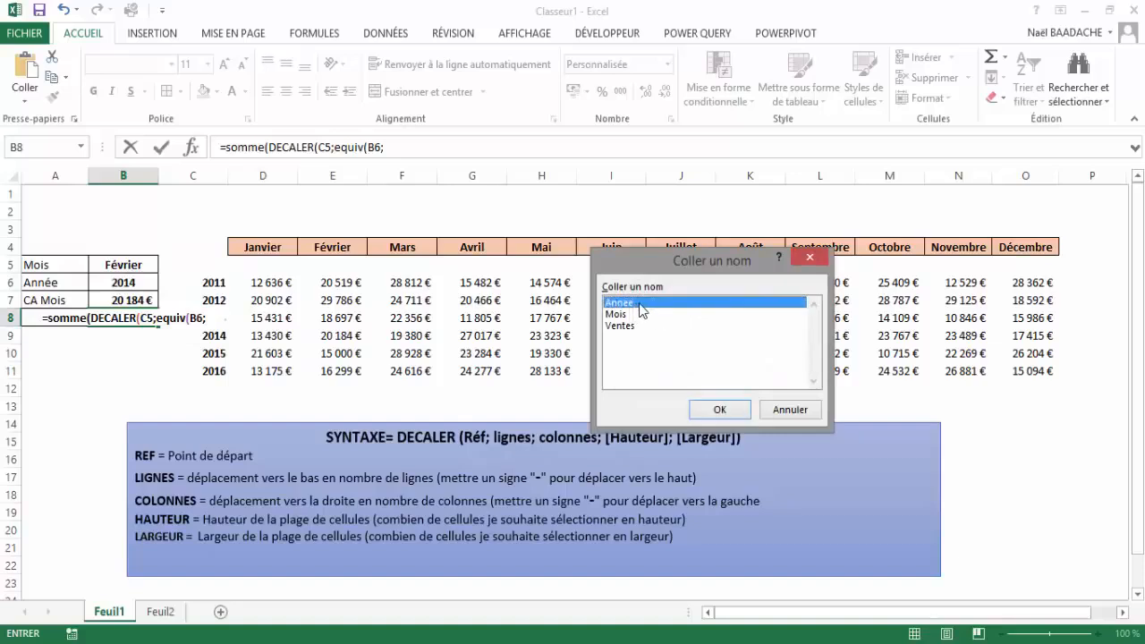
left_click(727, 415)
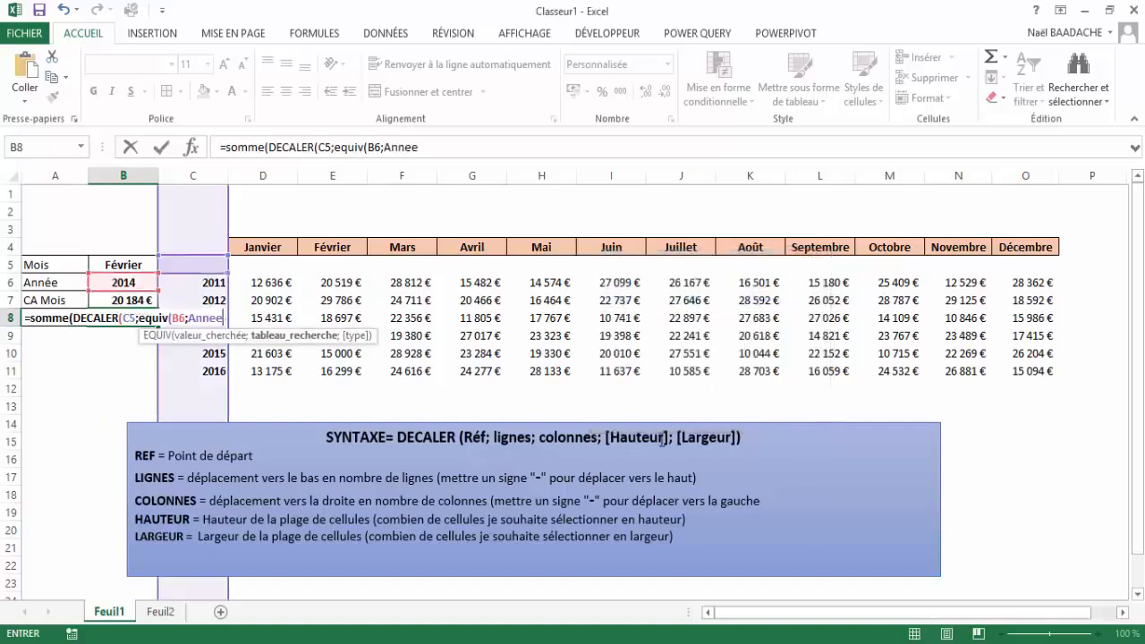
type(";")
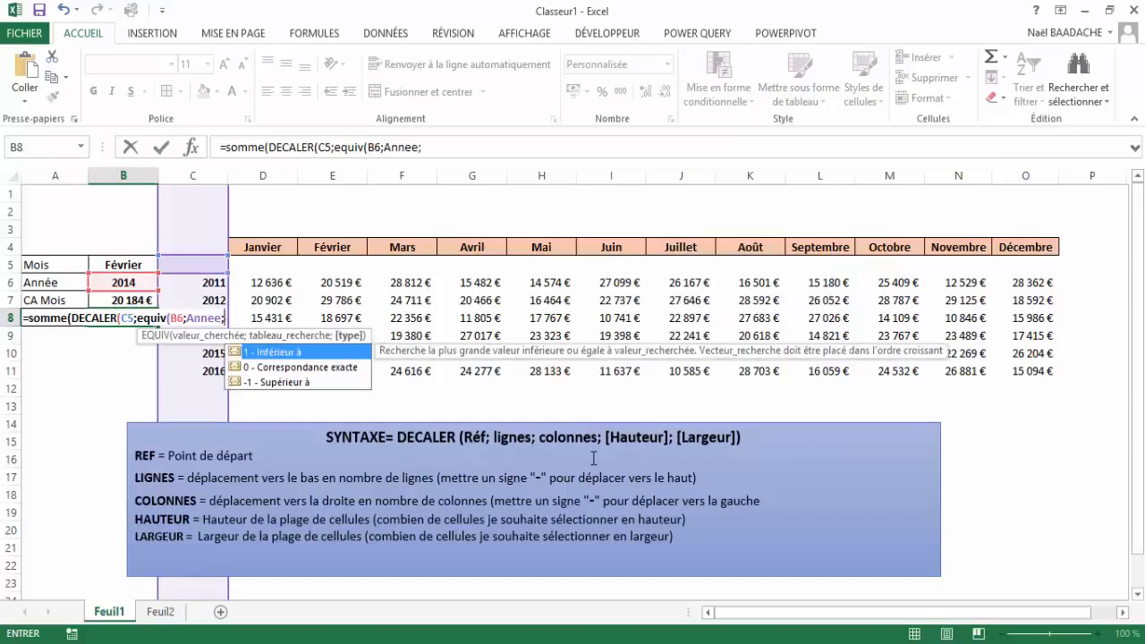
type("0")
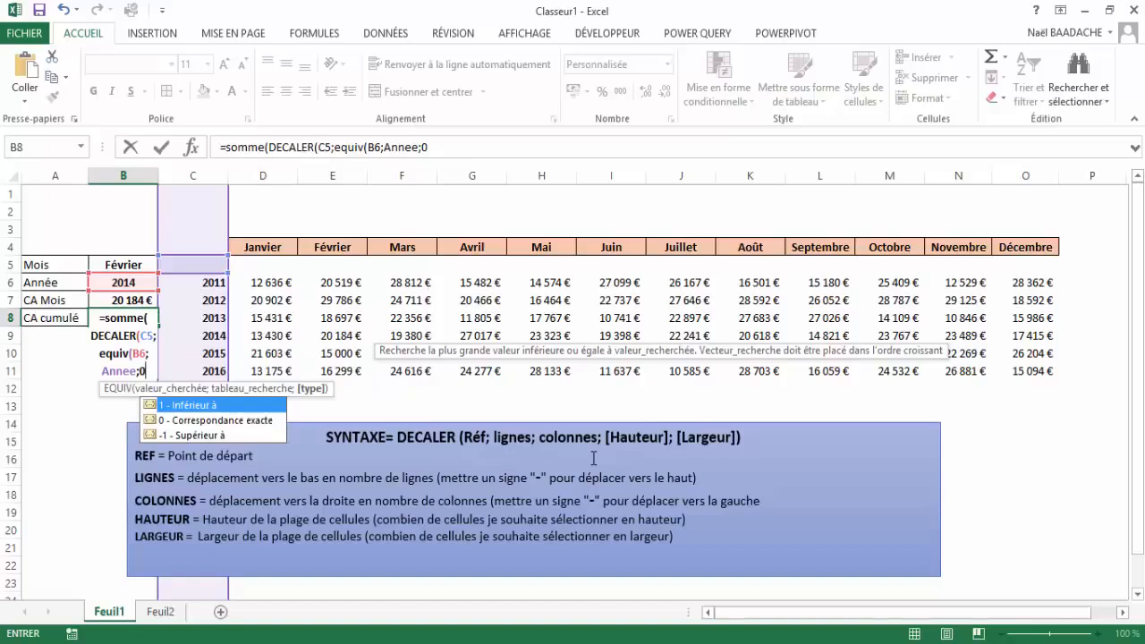
type(")")
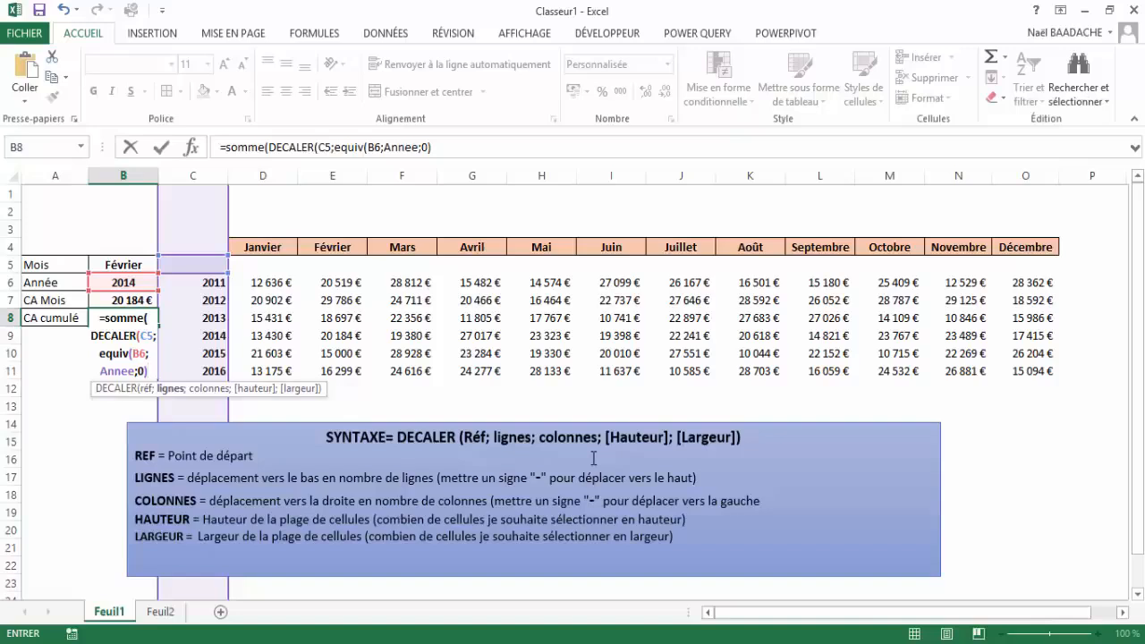
type(";")
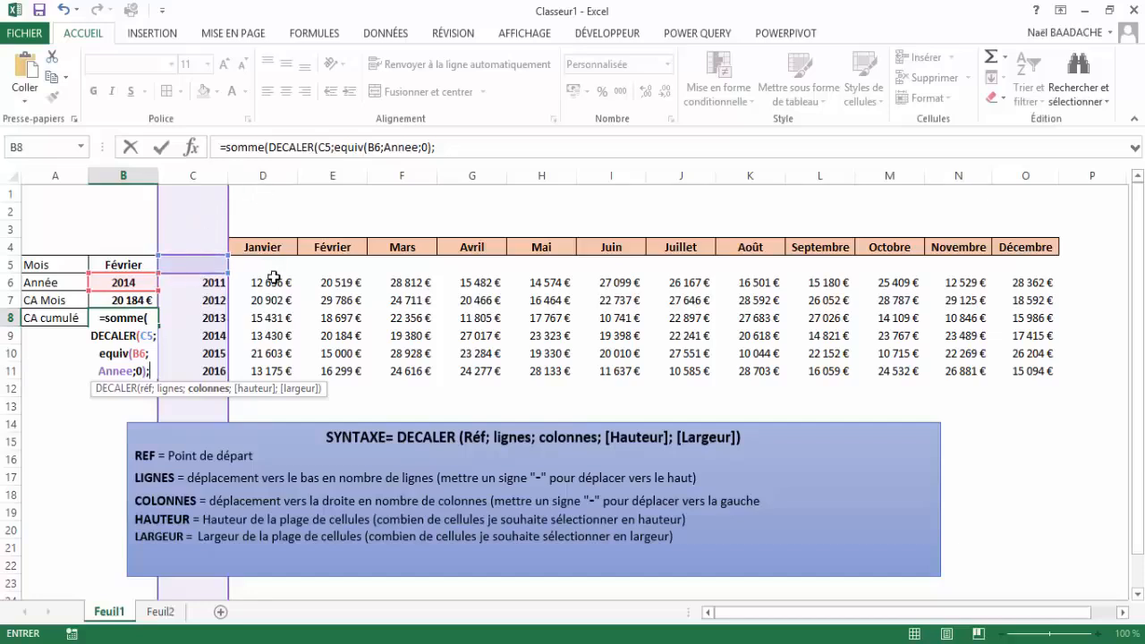
type("1;")
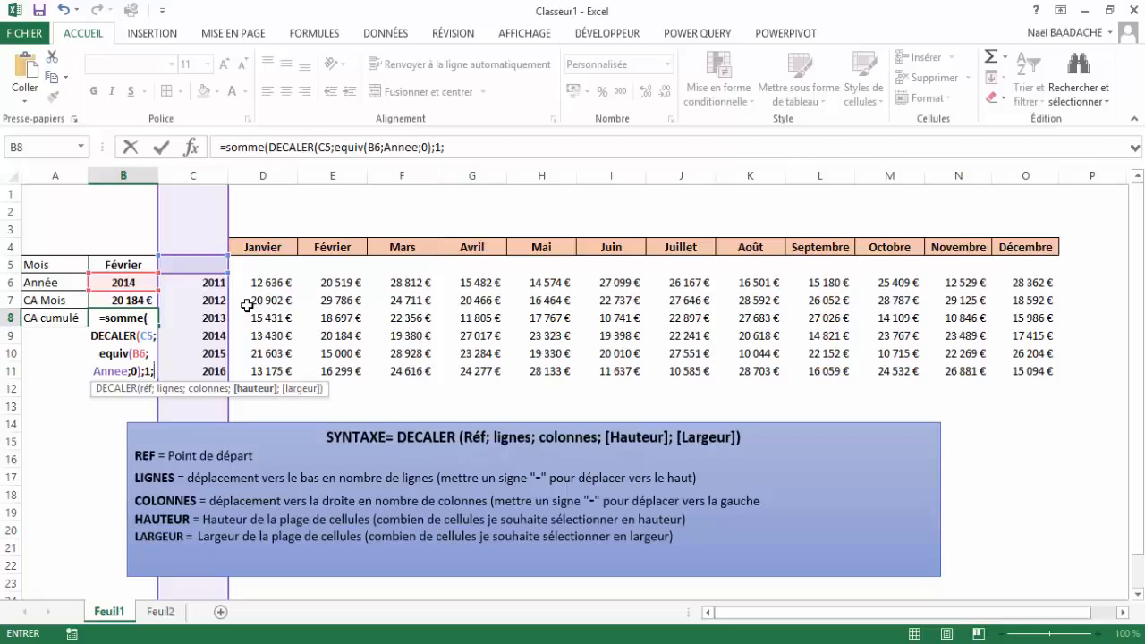
type("1;")
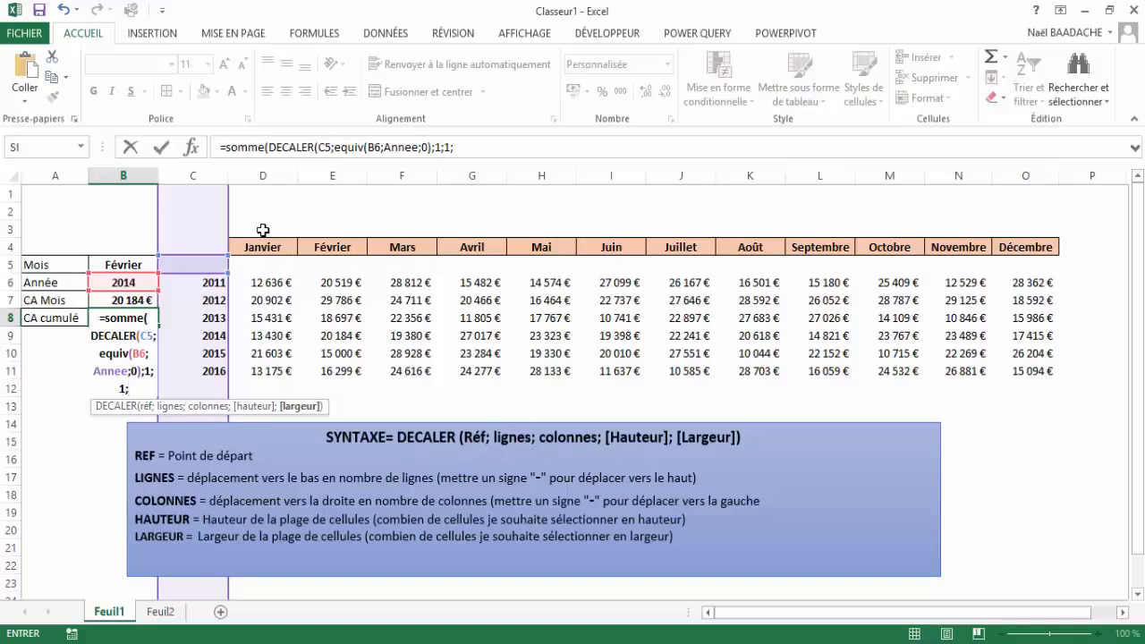
Set DECALER's width to EQUIV(B5;Mois;0), using the named range Mois, and complete the SOMME formula in B8
type("equiv(")
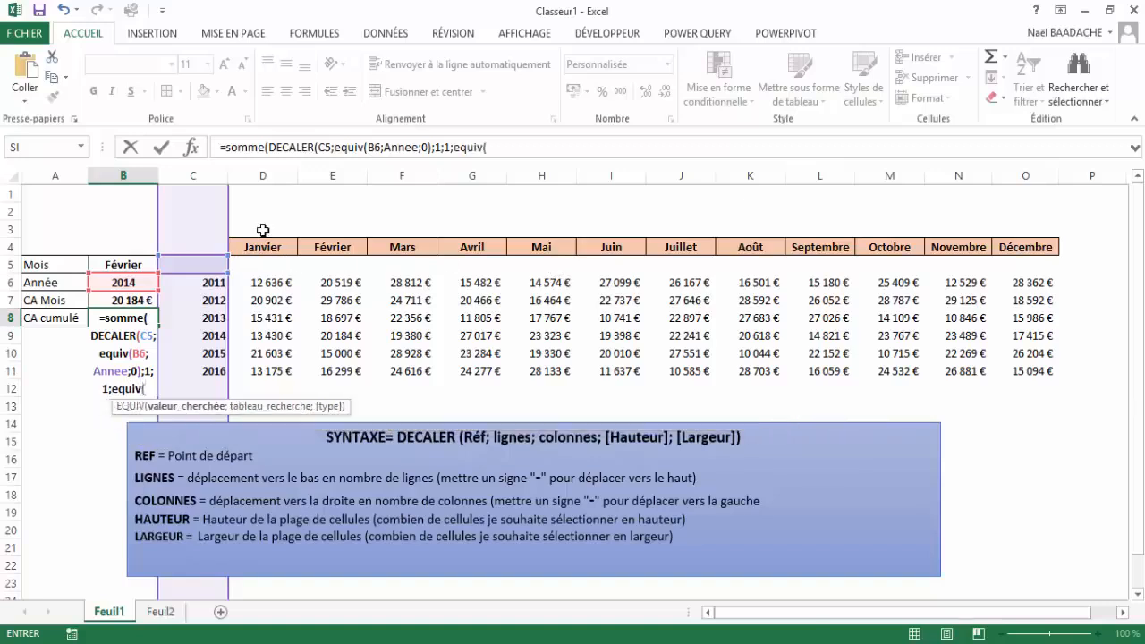
left_click(107, 265)
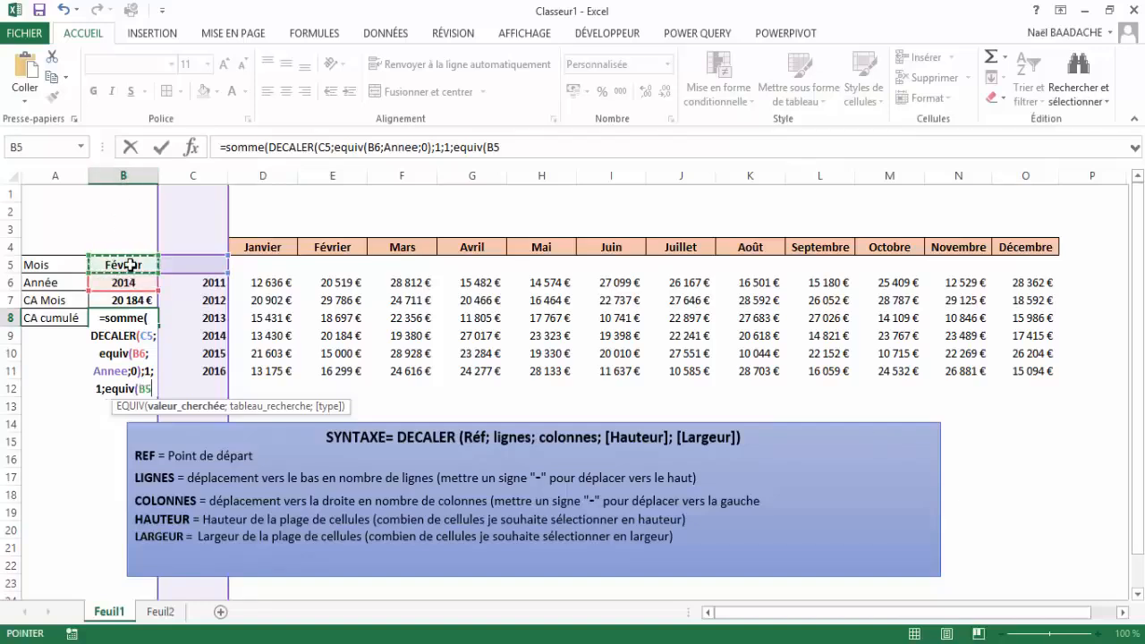
type(";")
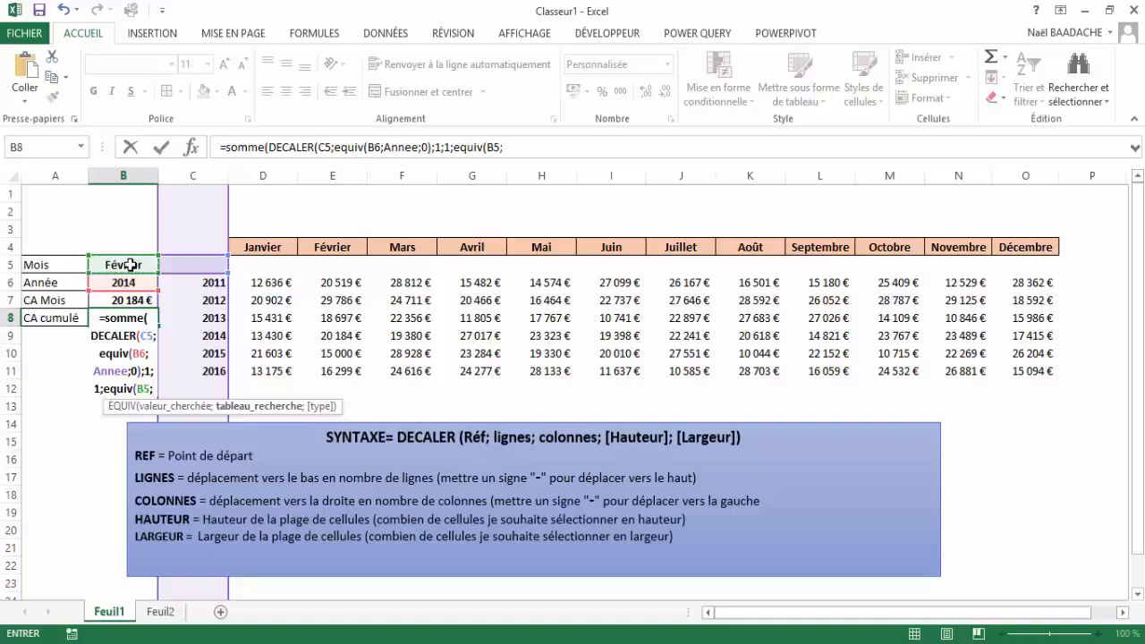
key("F3")
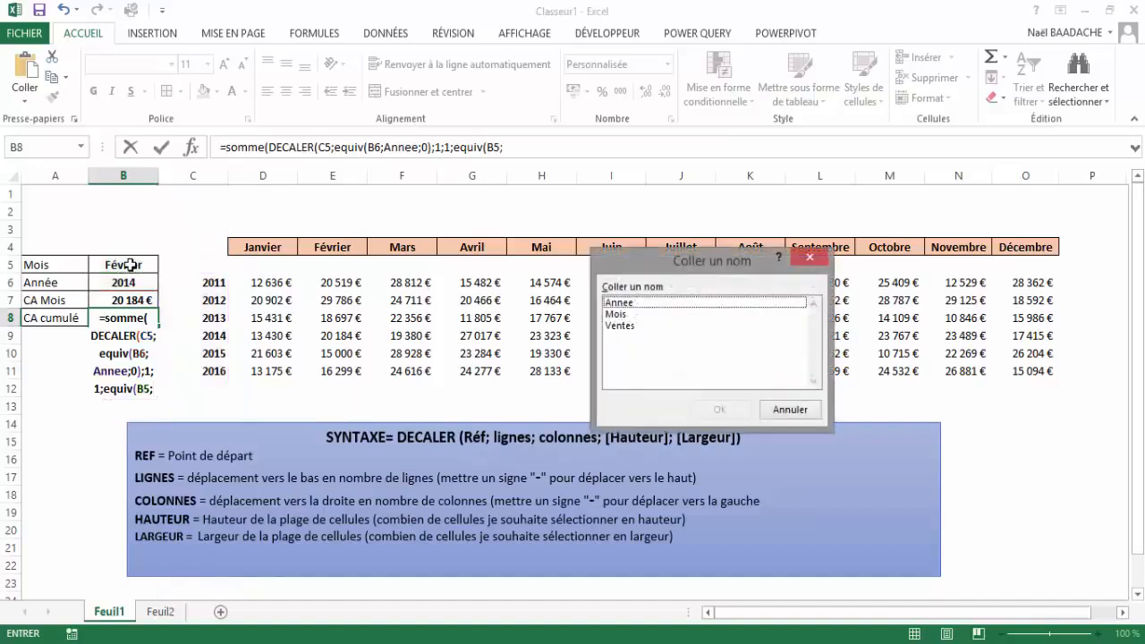
left_click(617, 315)
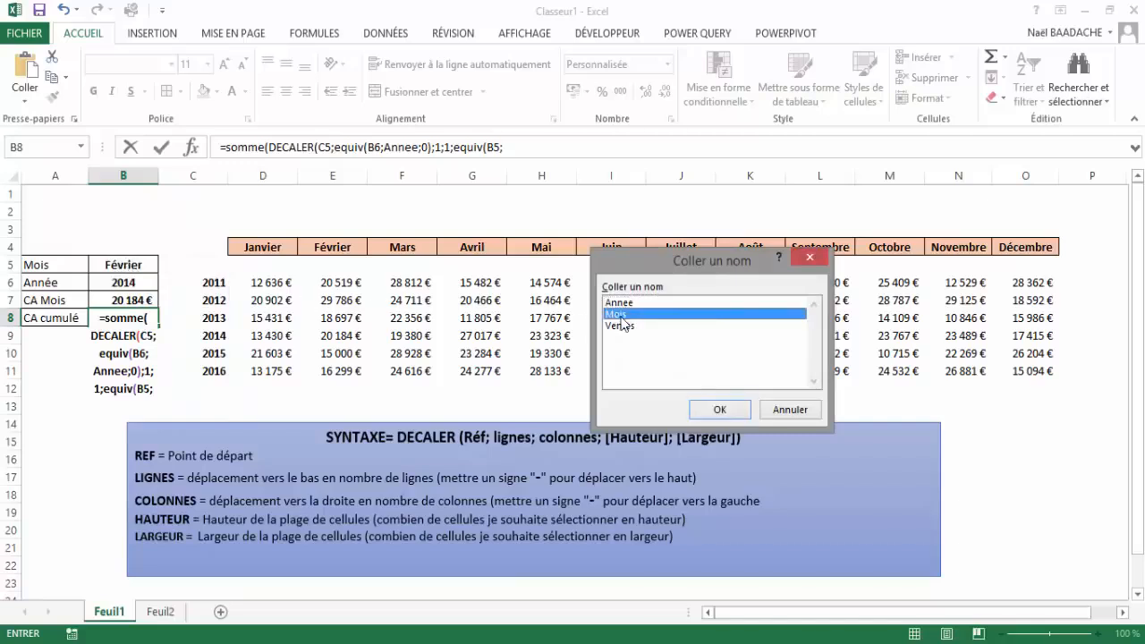
left_click(720, 411)
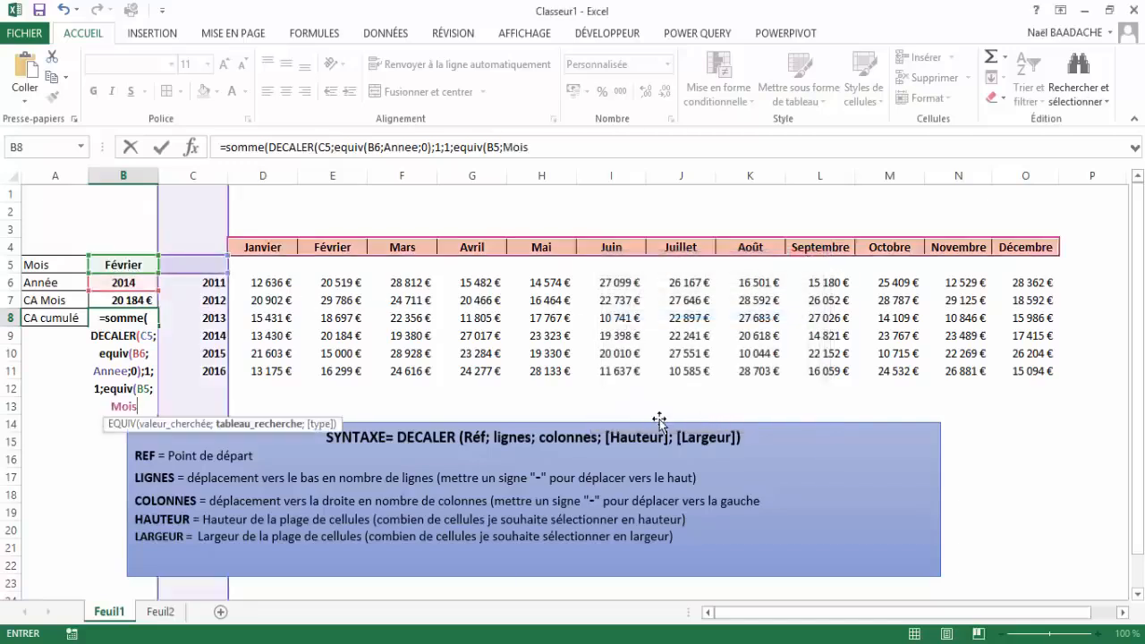
type(";")
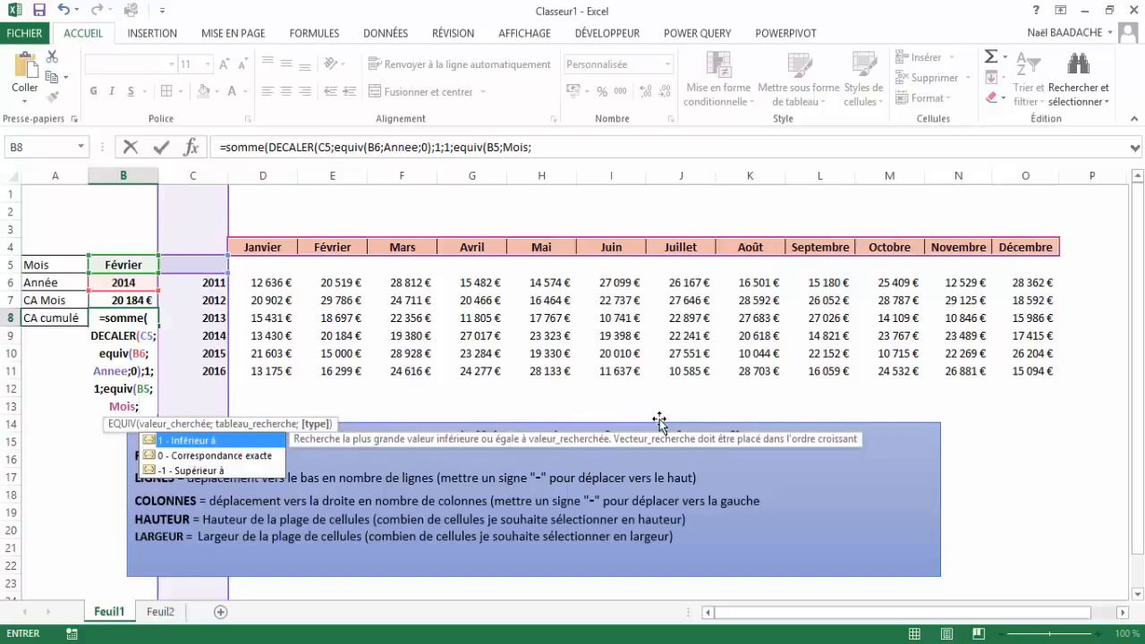
type("0")
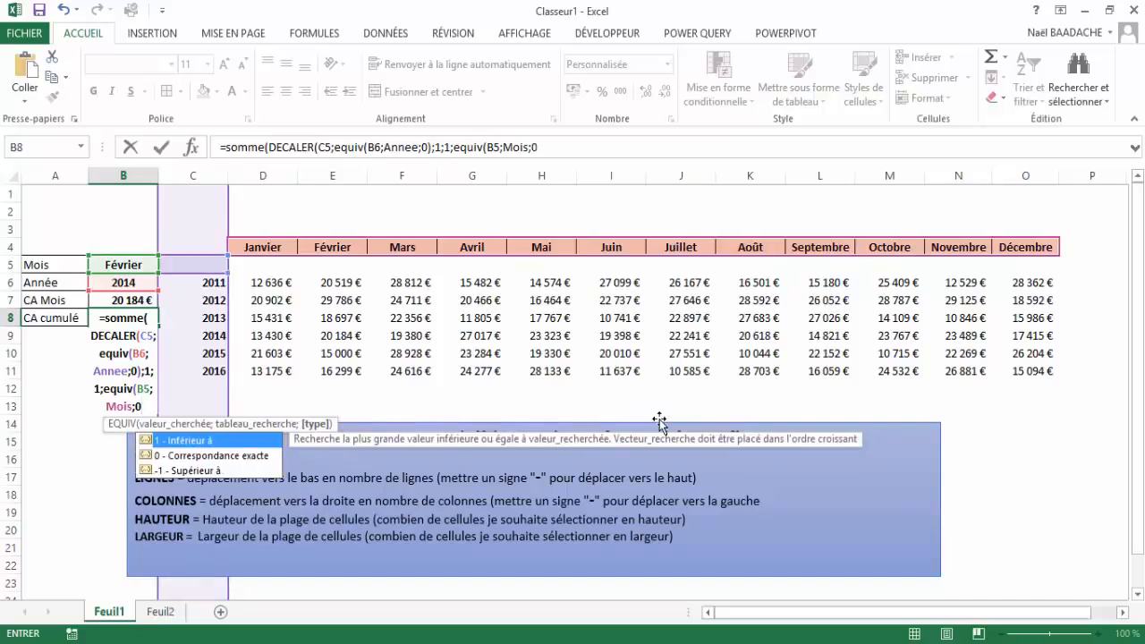
type(")")
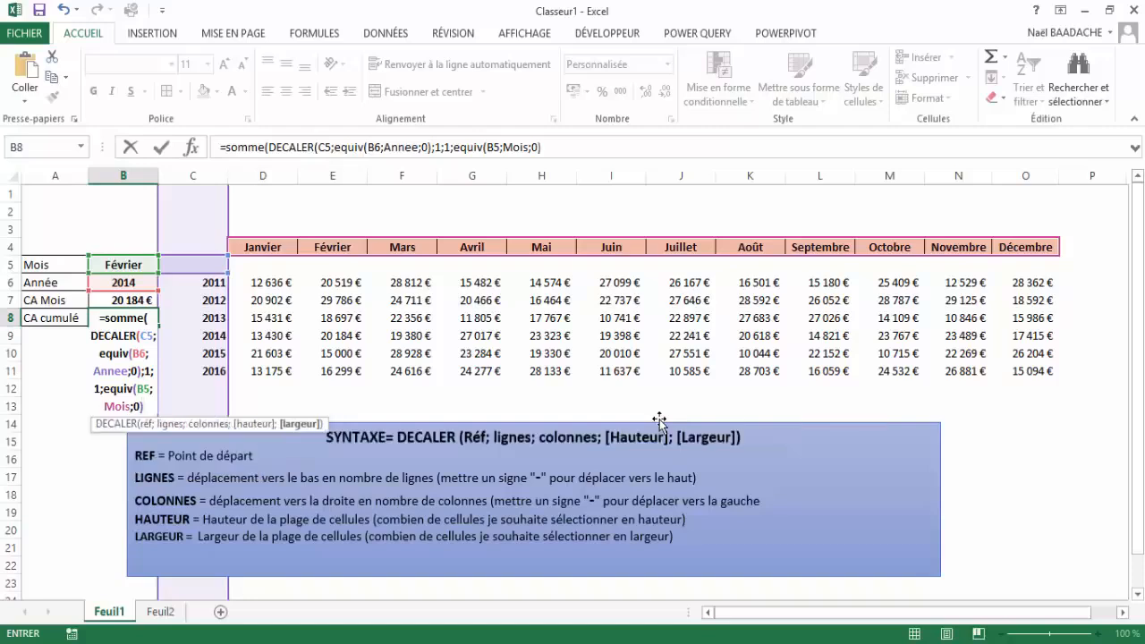
type("))")
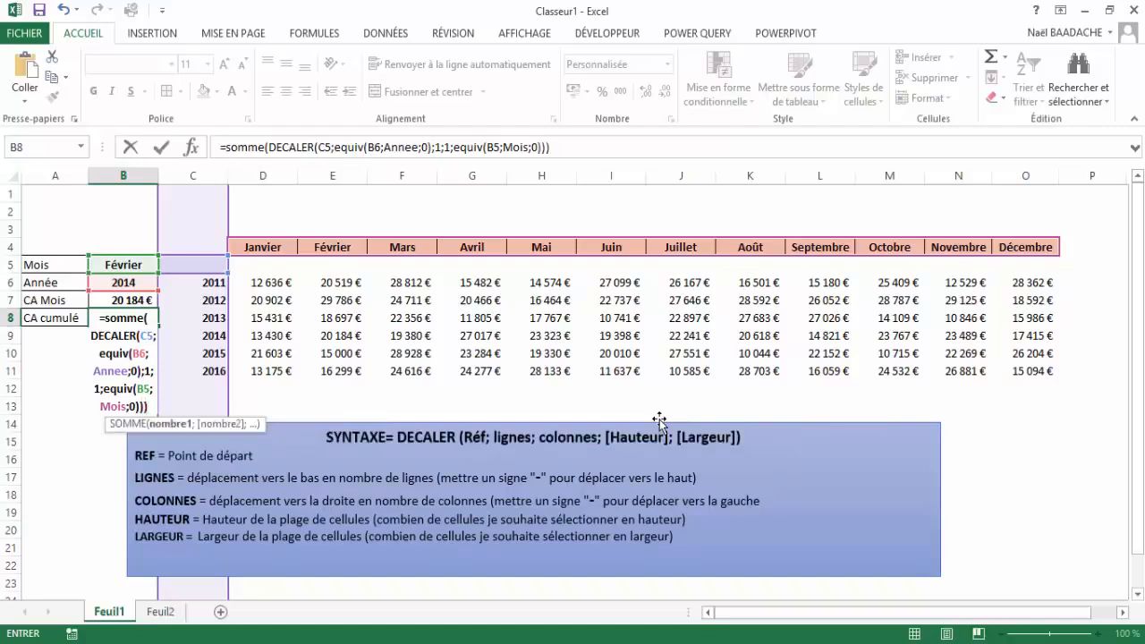
type(")")
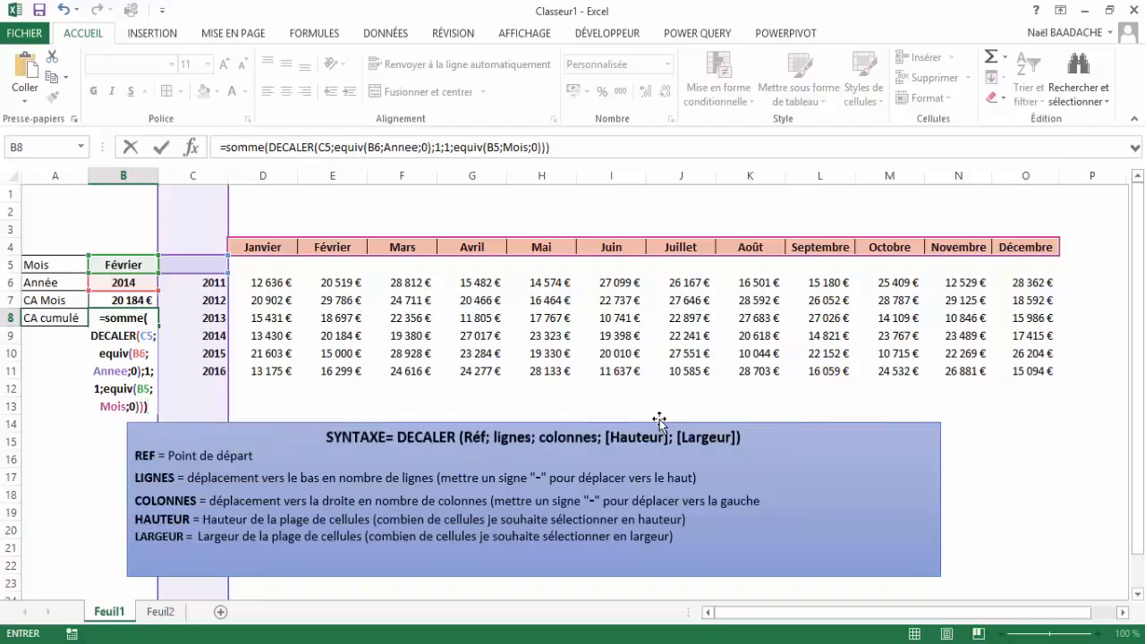
key("ctrl+Return")
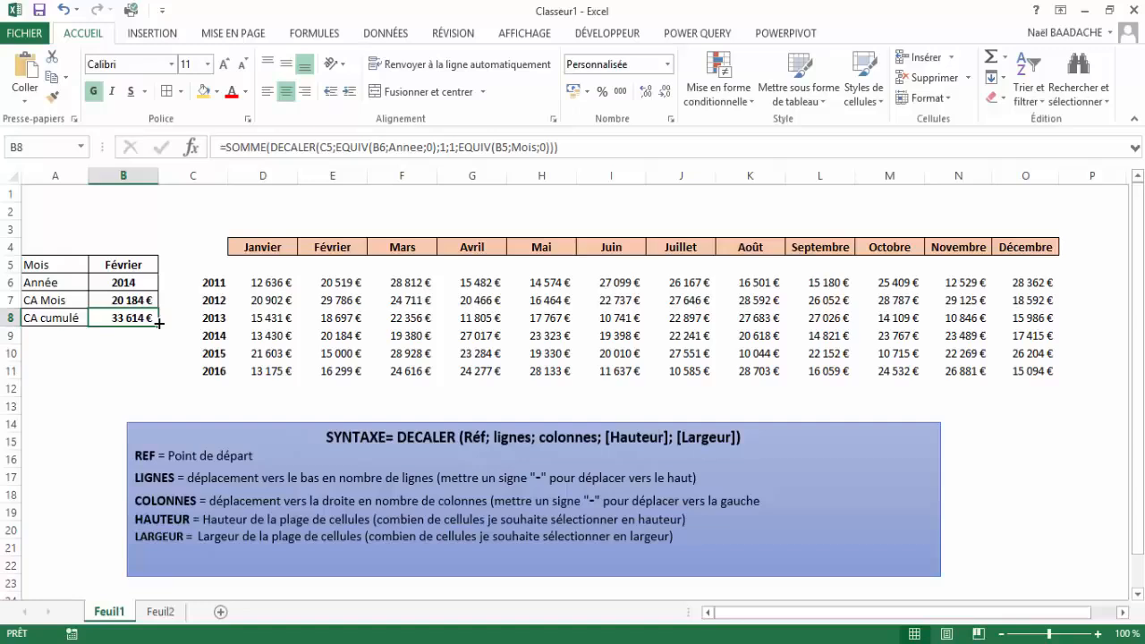
Check the CA cumulé for February 2014 against the sum of D9:E9
left_click(131, 282)
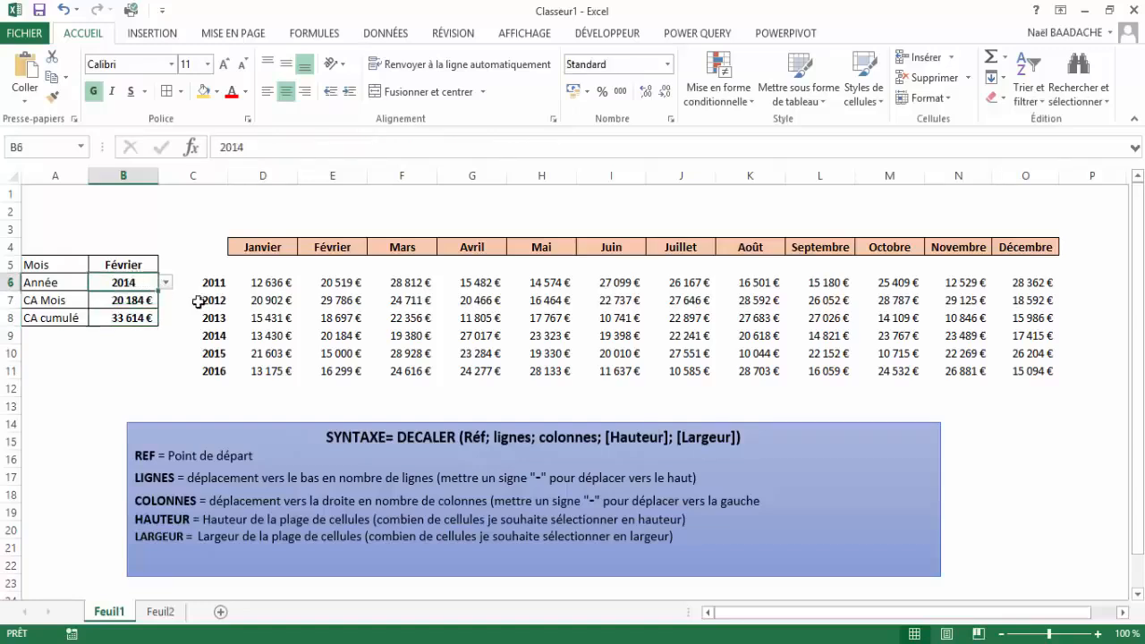
left_click(263, 337)
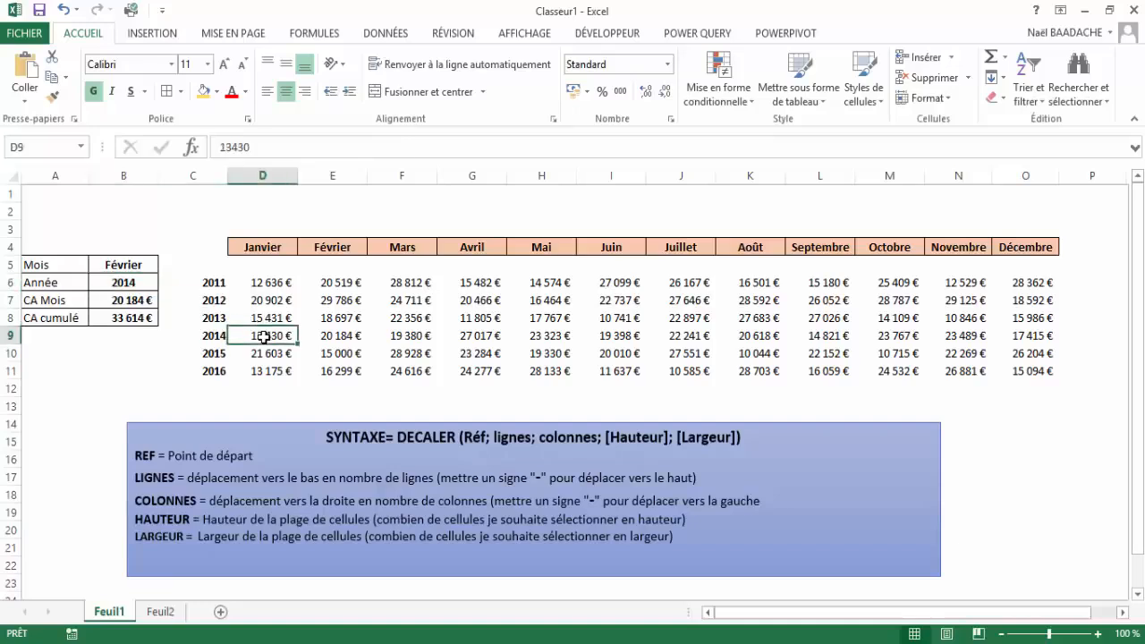
left_click_drag(263, 337, 333, 336)
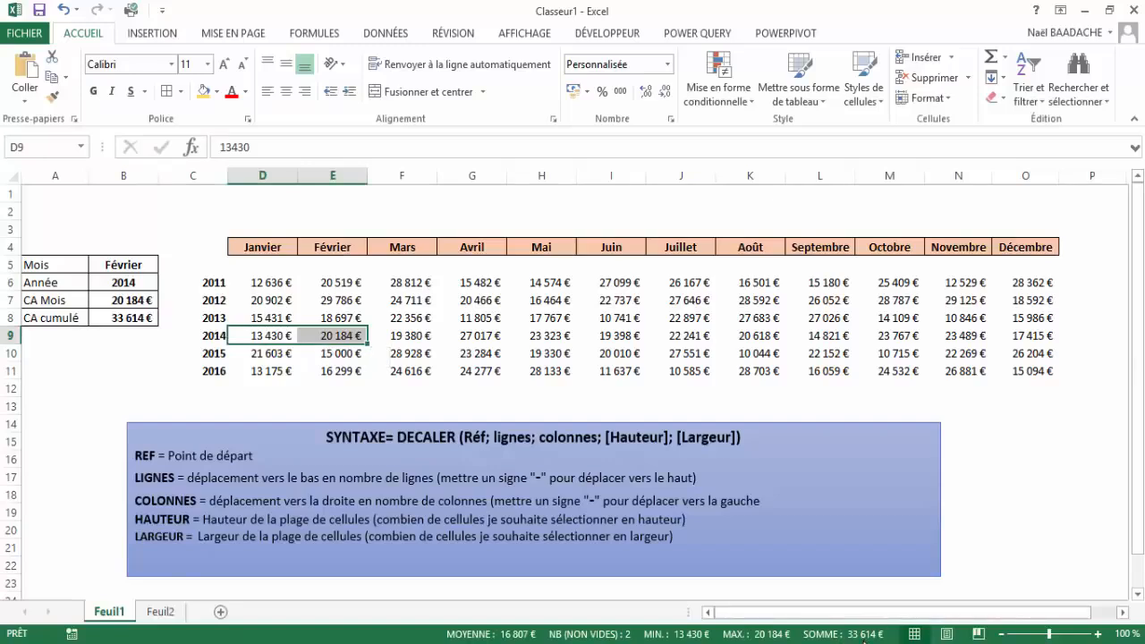
Set the month in B5 to Décembre from its list
left_click(124, 264)
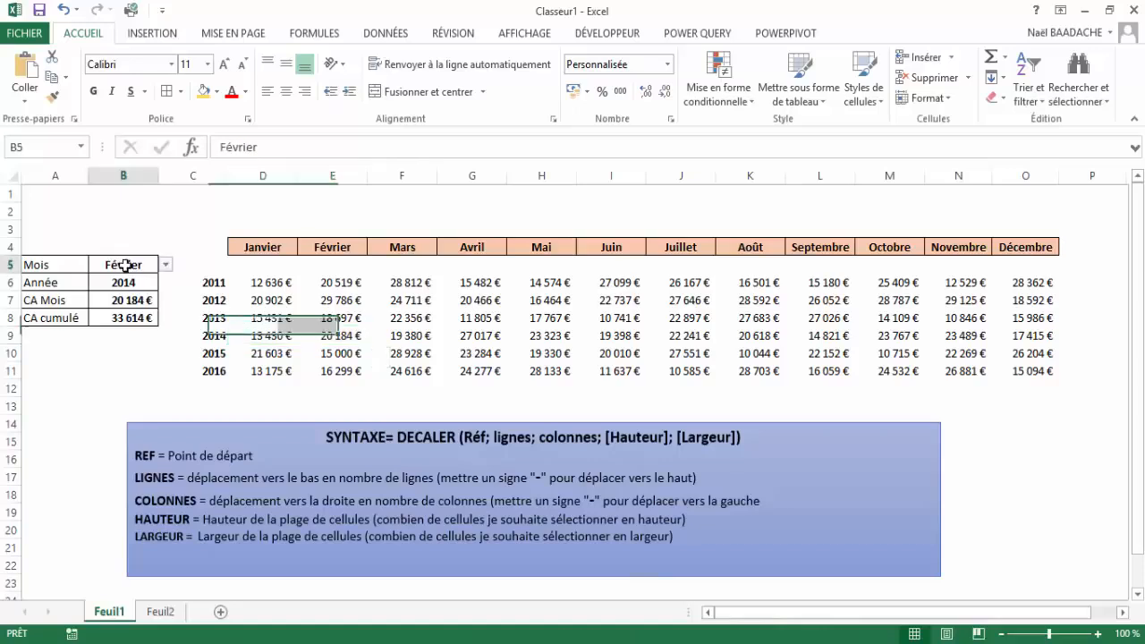
left_click(166, 265)
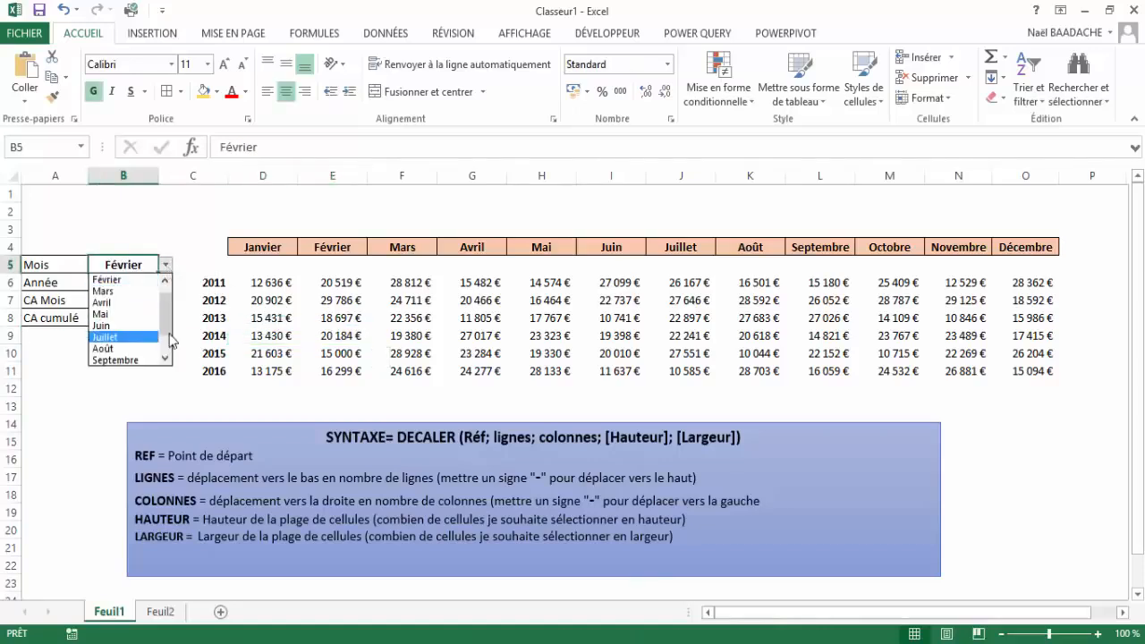
left_click(166, 358)
left_click(120, 359)
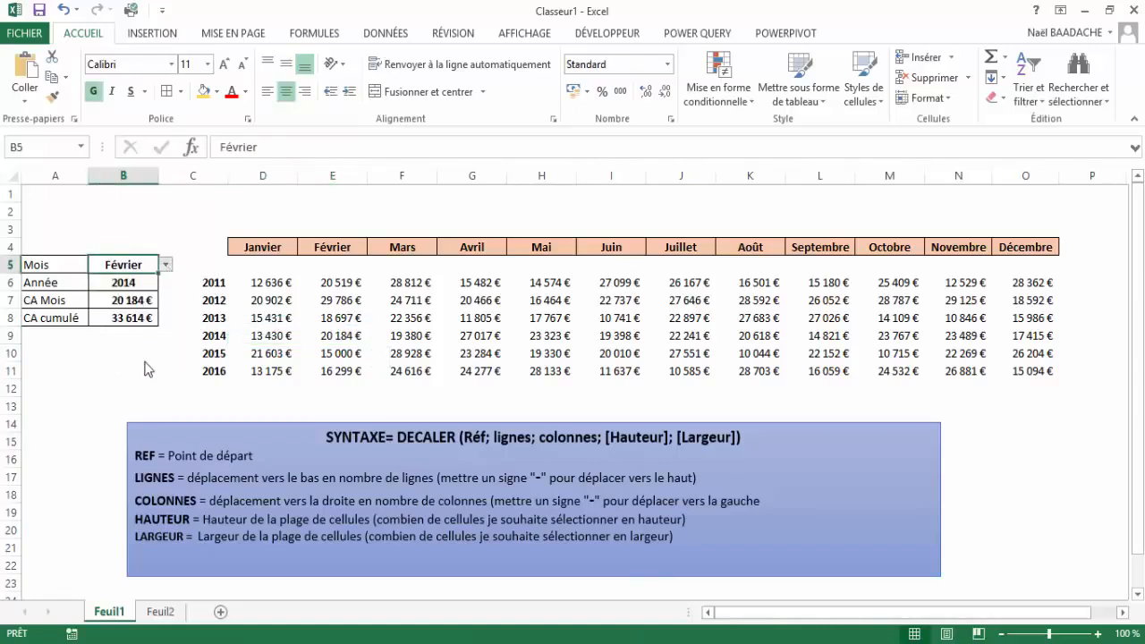
Check the CA cumulé in B8 against the sum of the full 2014 row, D9:O9
left_click(128, 315)
left_click(266, 337)
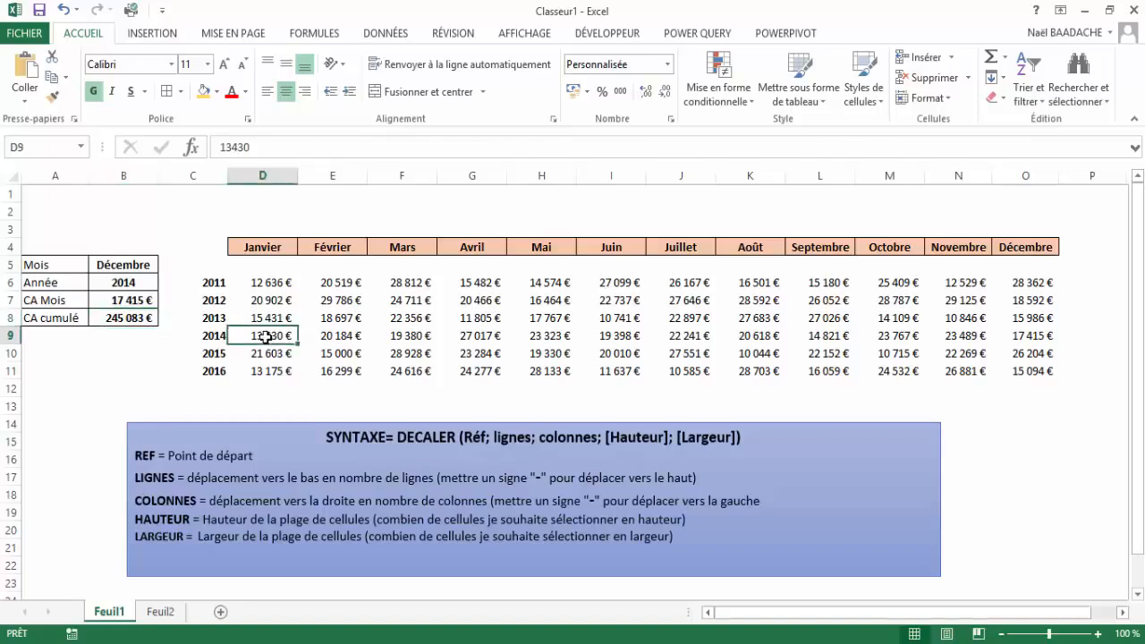
left_click_drag(265, 337, 1019, 335)
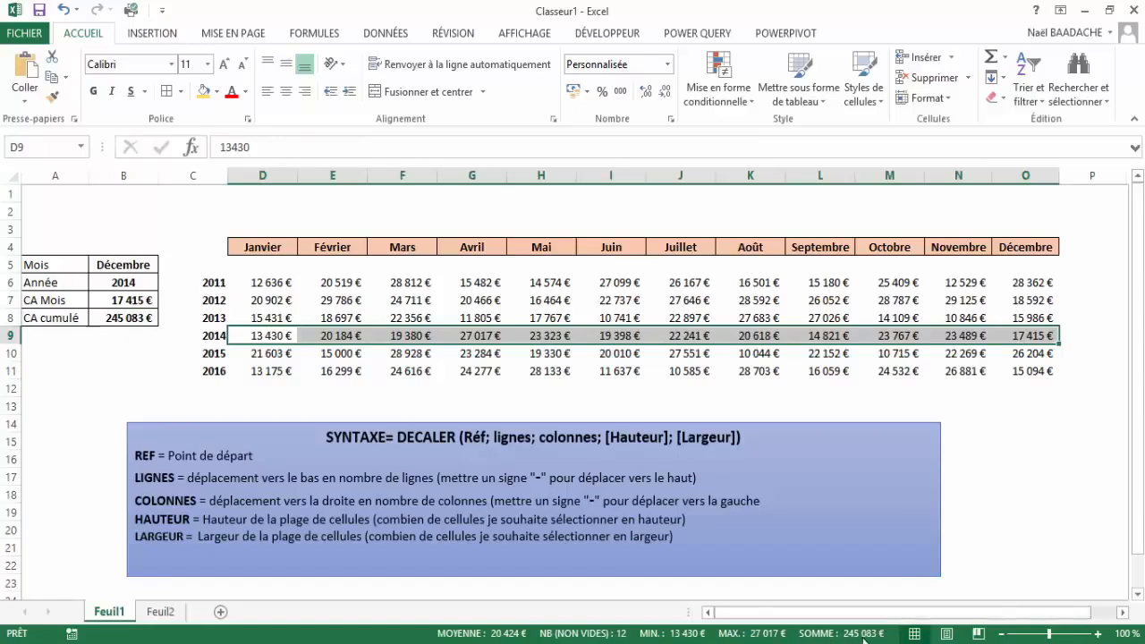
Add the year 2017 in C12, below the 2016 row heading
left_click(215, 385)
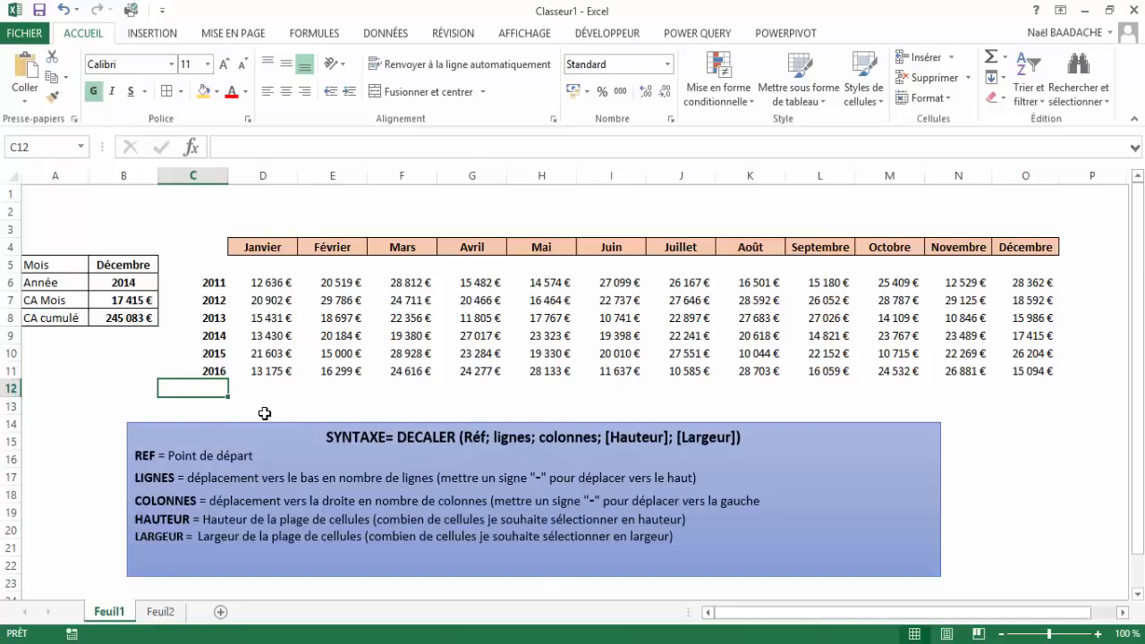
type("2017")
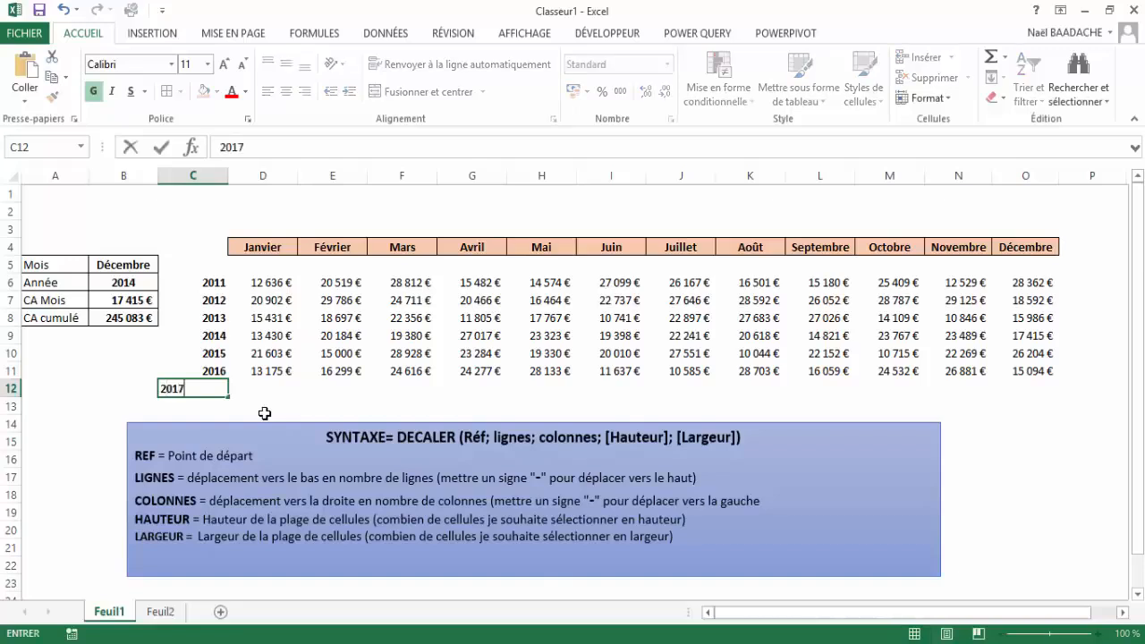
key("ctrl+Return")
key("Right")
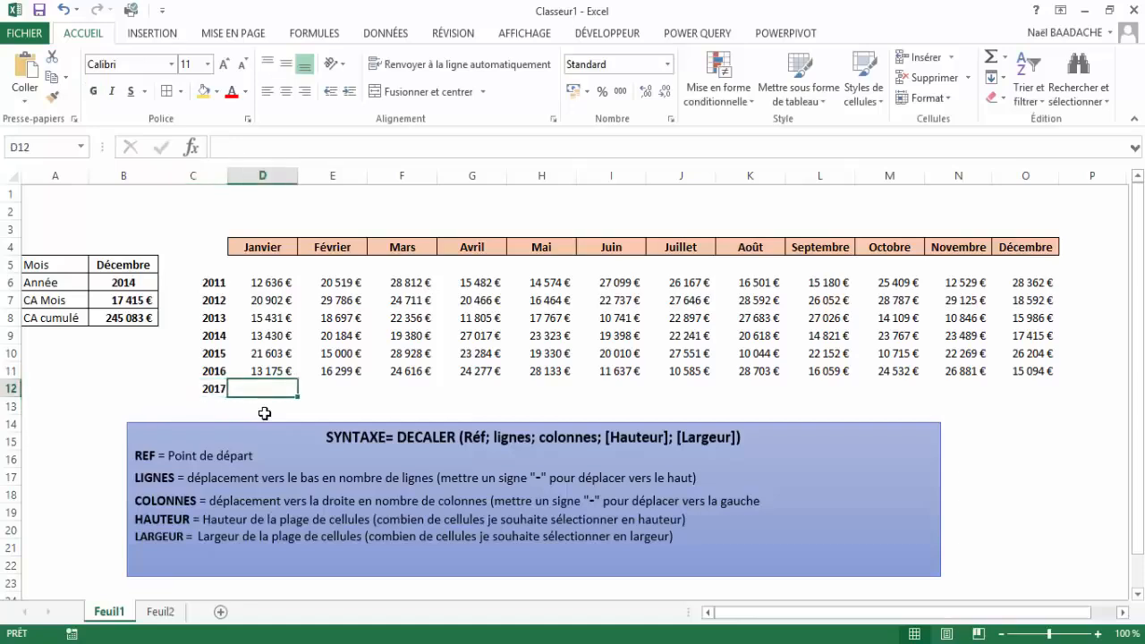
type("=ale")
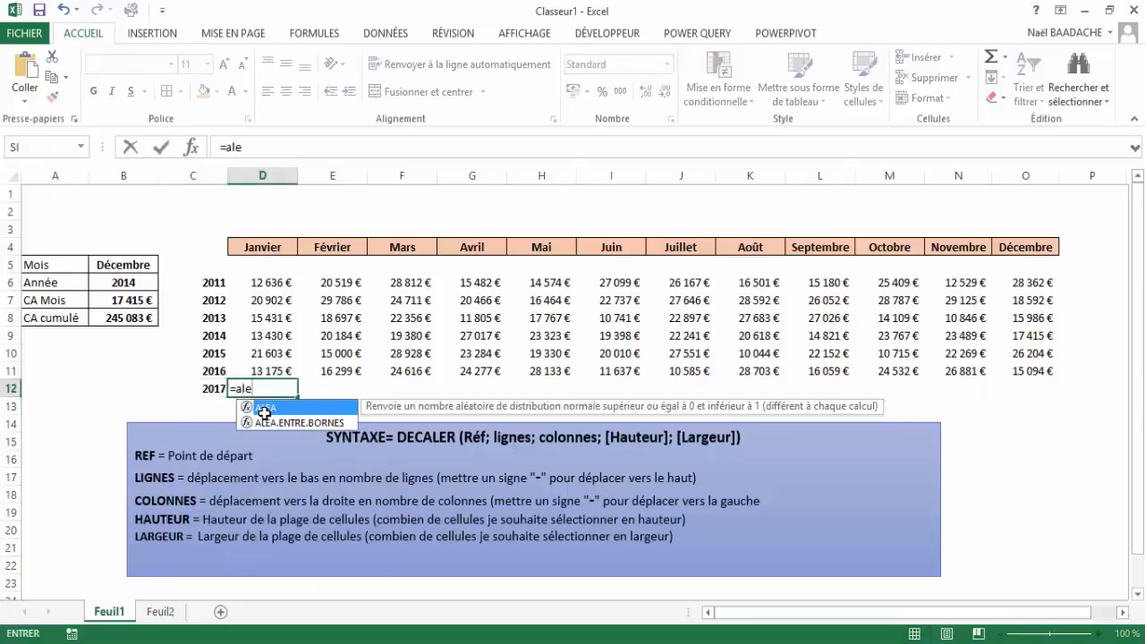
key("Escape")
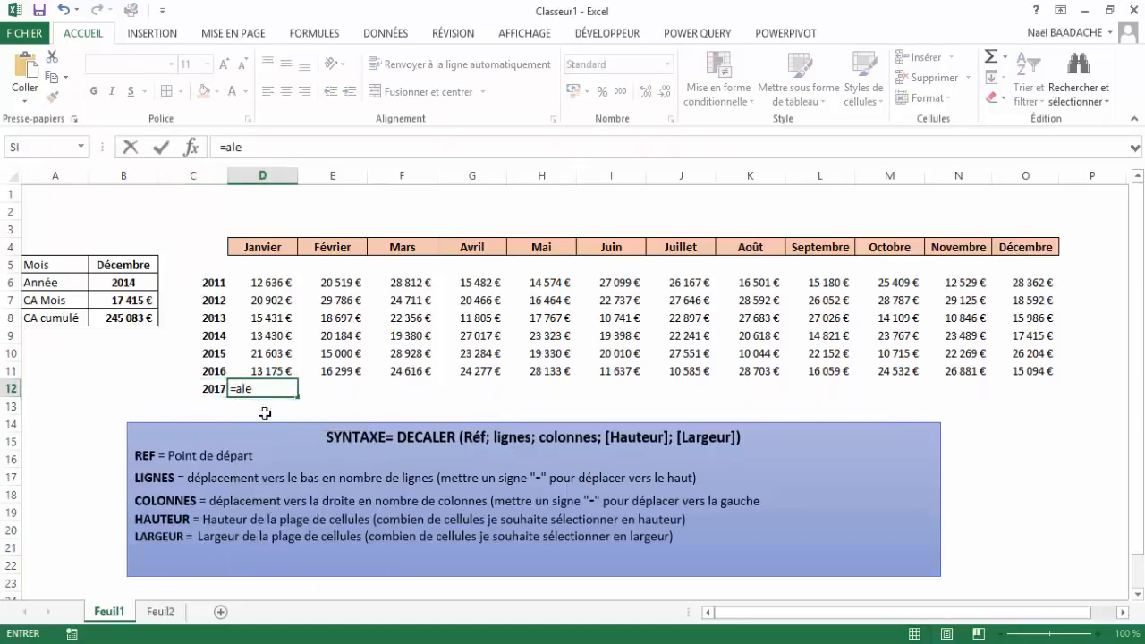
key("Escape")
Fill the 2017 row, D12:O12, with random sales using the formula =ALEA.ENTRE.BORNES(2000;4000)
key("shift+Right")
key("shift+Right")
key("shift+Right")
key("shift+Right")
key("shift+Right")
key("shift+Right")
key("shift+Right")
key("shift+Right")
key("shift+Right")
key("shift+Right")
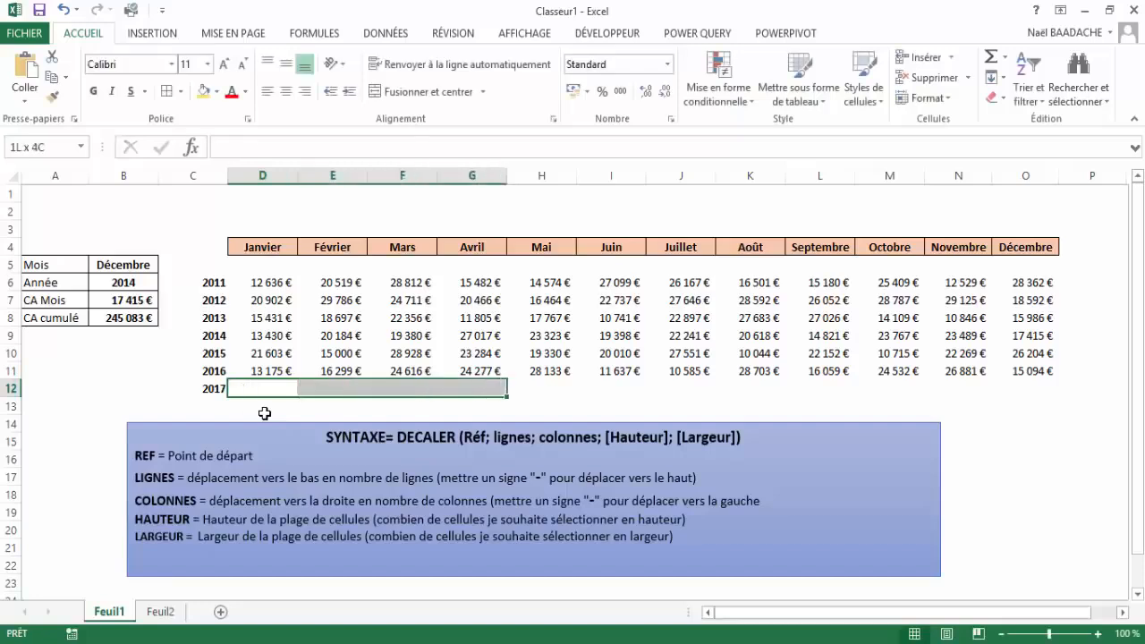
key("shift+Right")
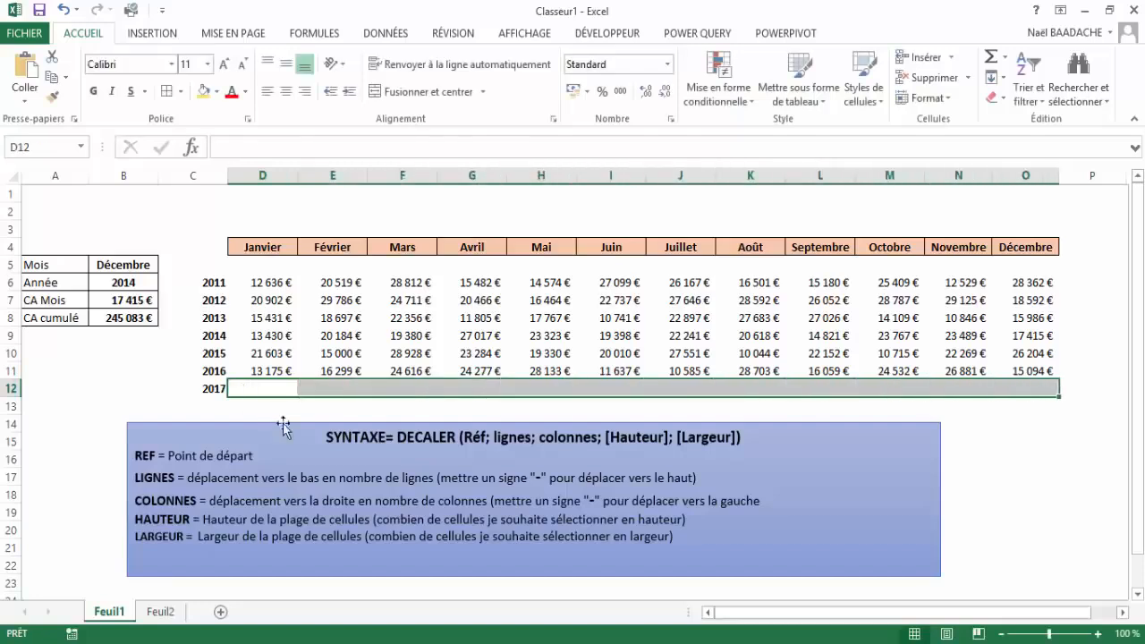
type("=ale")
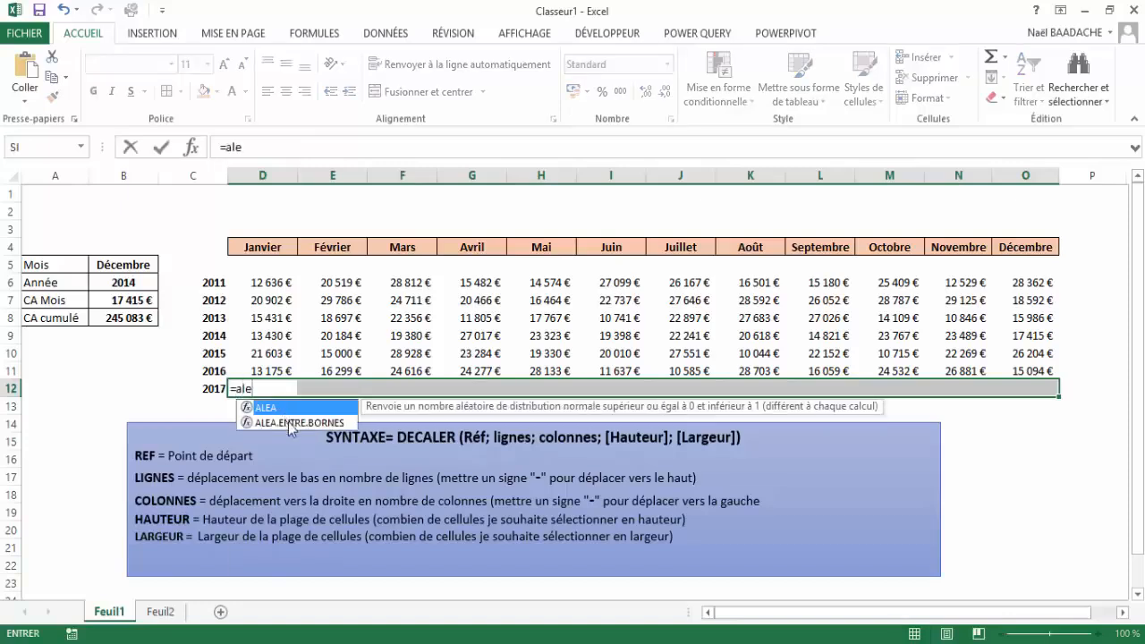
double_click(288, 422)
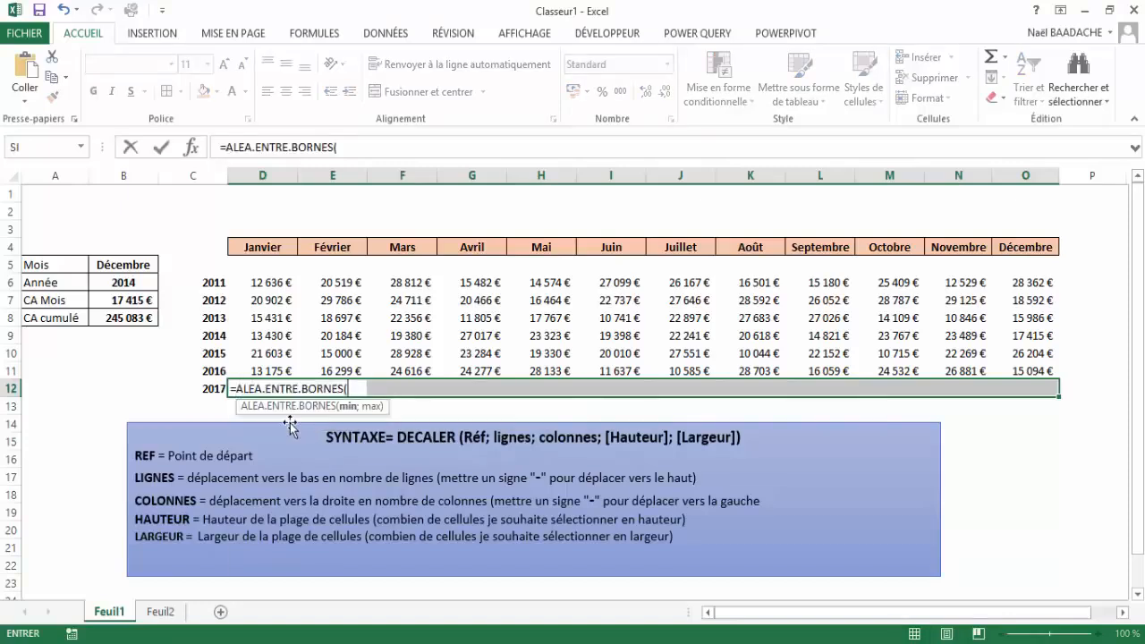
type("2000")
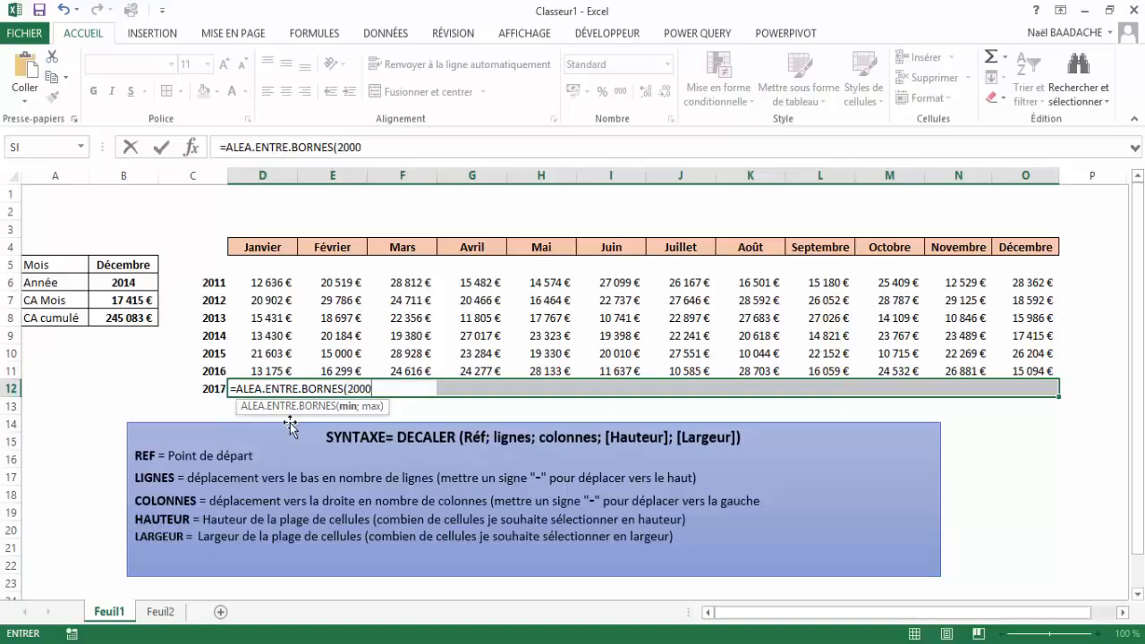
type(";")
type("4000")
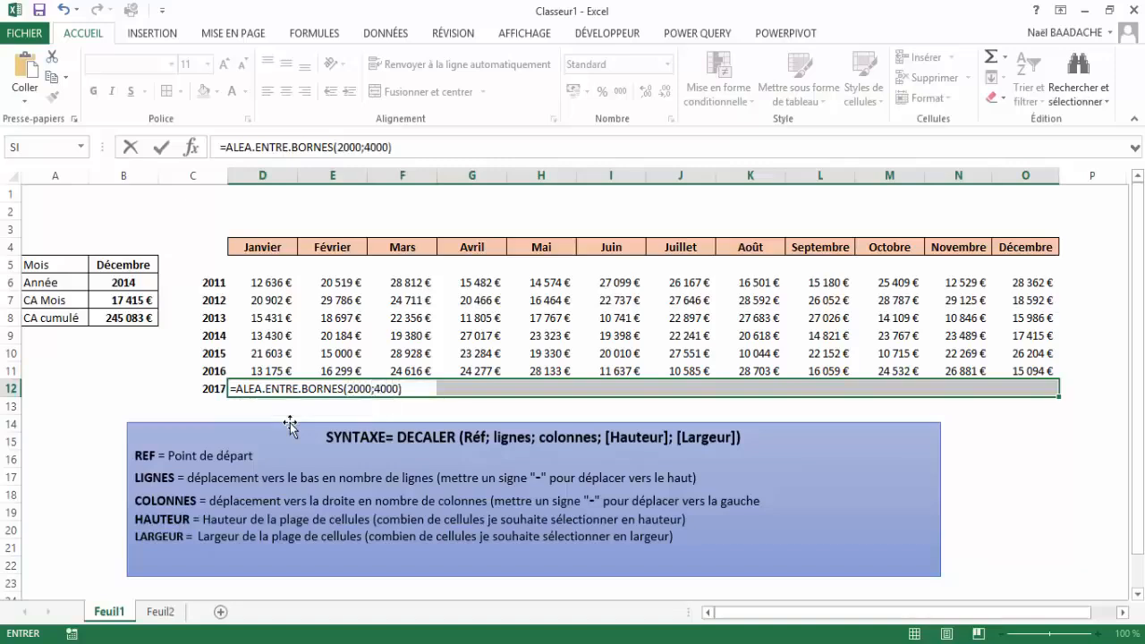
key("ctrl+Return")
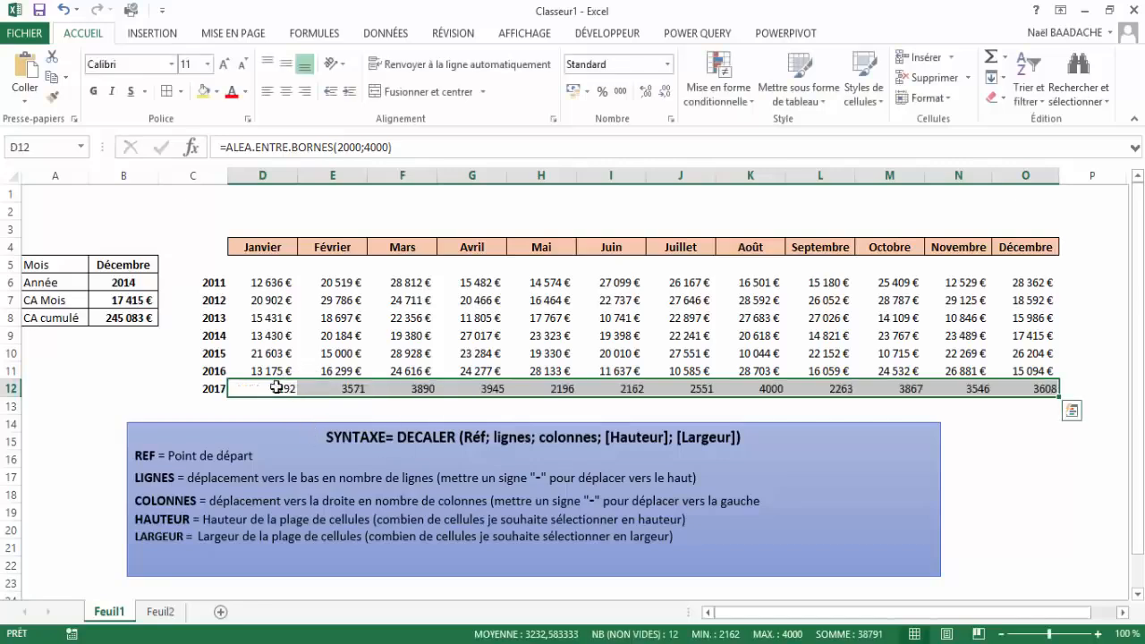
left_click(277, 387)
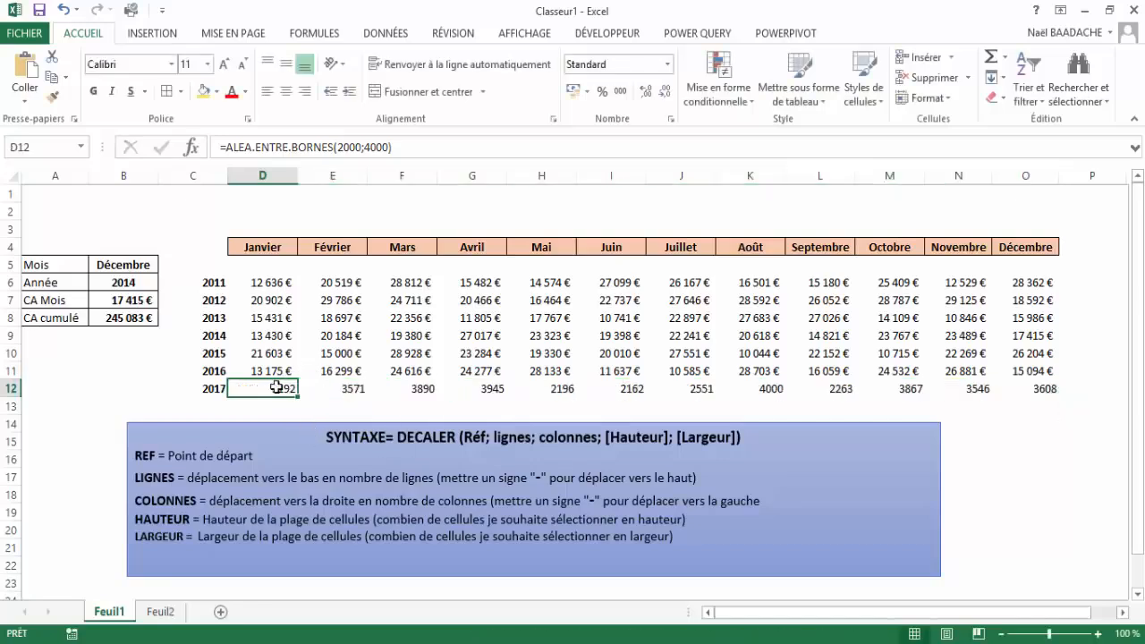
Set the year in B6 to 2017 from its list
left_click(137, 266)
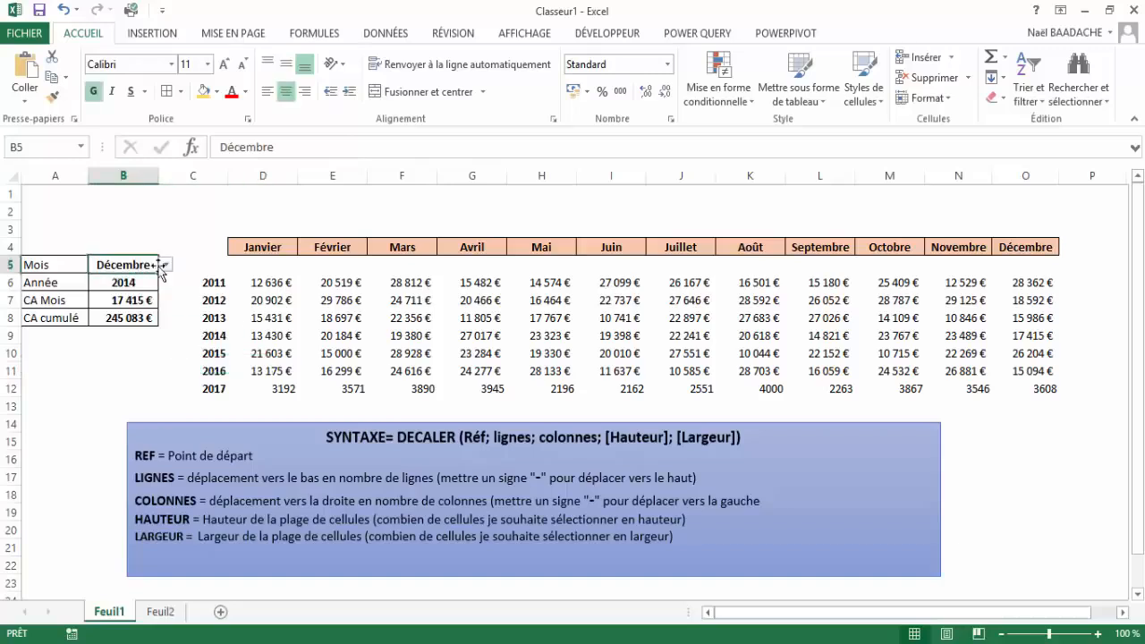
left_click(132, 282)
left_click(165, 282)
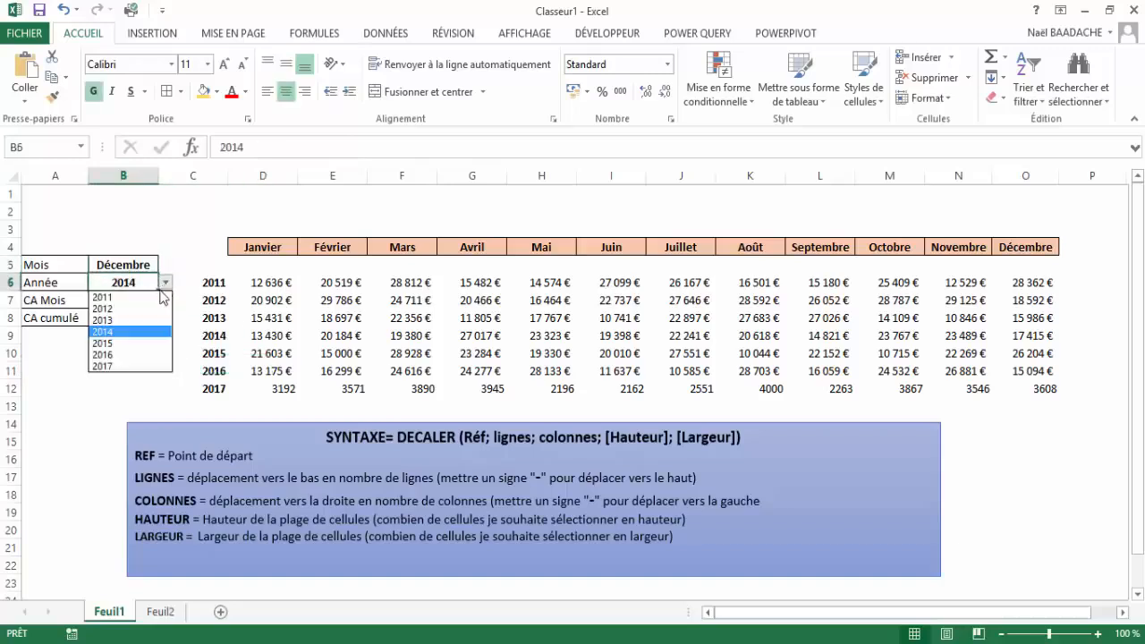
left_click(123, 367)
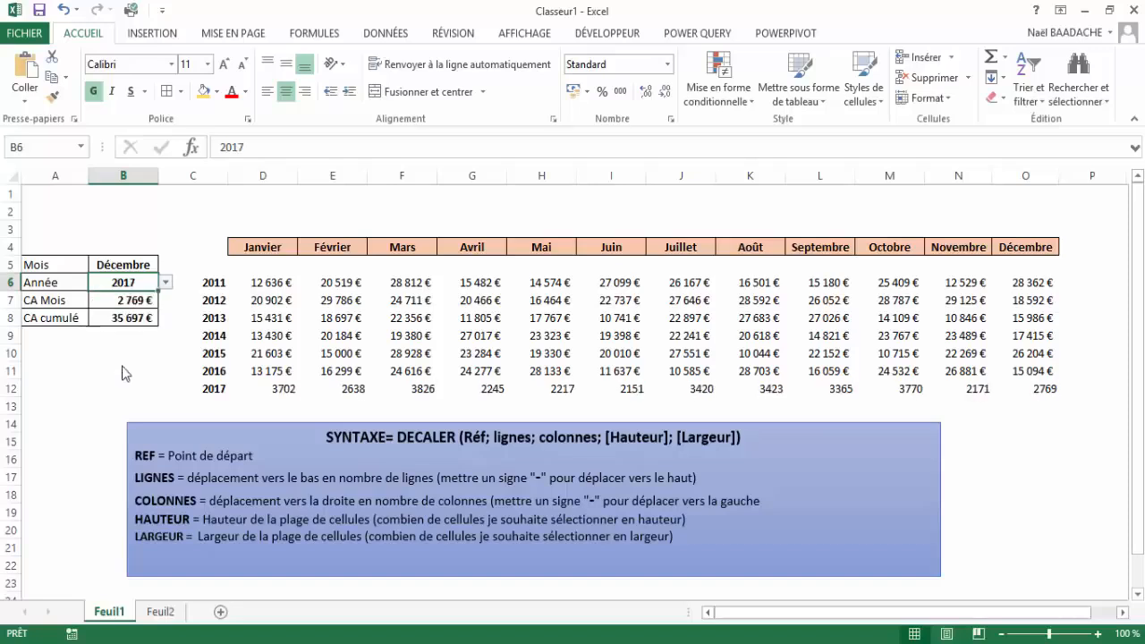
Check the CA cumulé in B8 against the sum of D12:O12, and the CA Mois in B7 against the December 2017 value
left_click(123, 318)
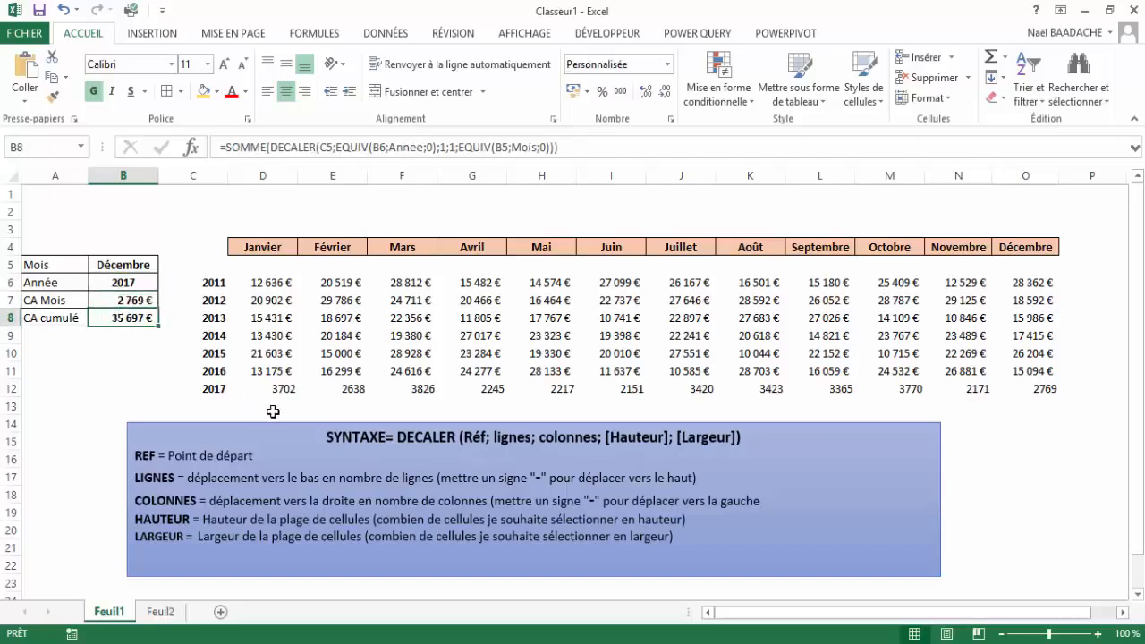
left_click_drag(273, 388, 1029, 390)
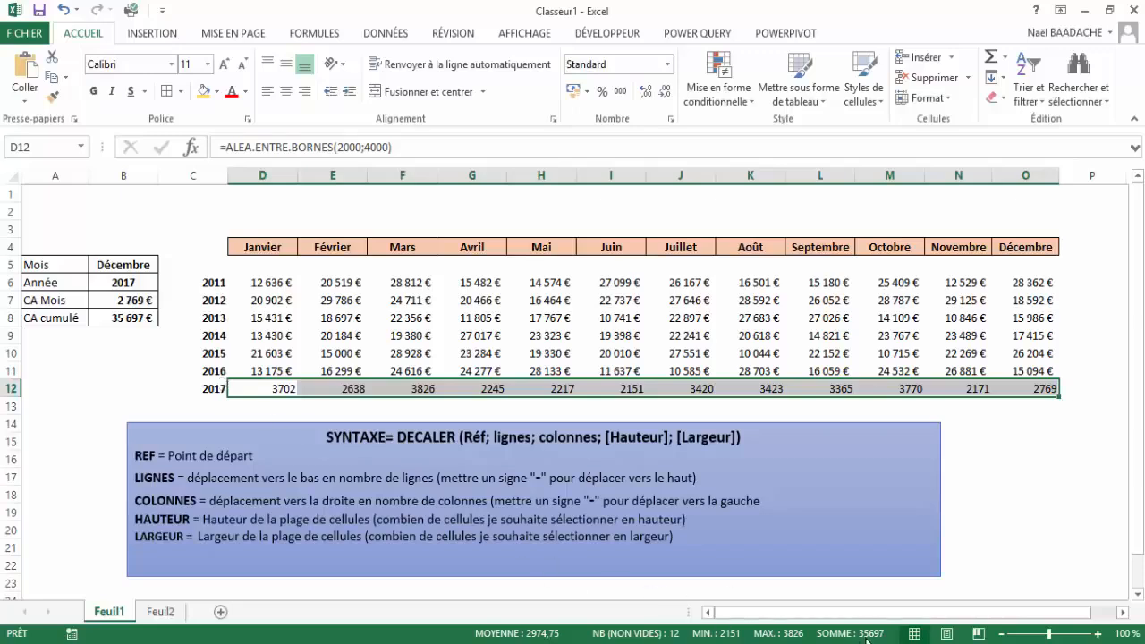
left_click(129, 303)
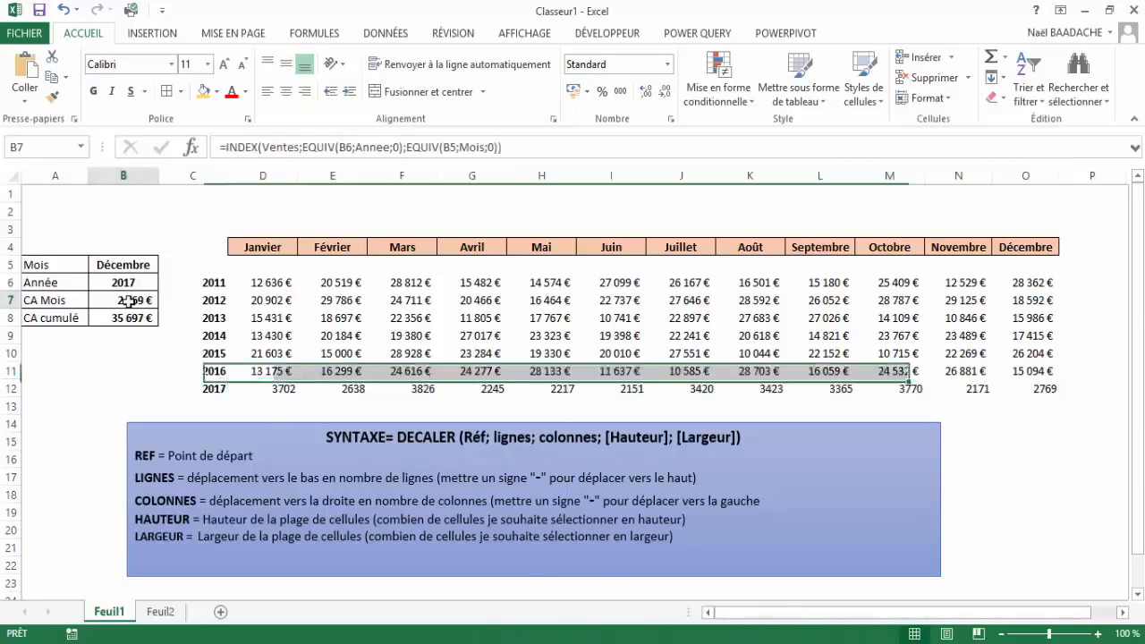
left_click(127, 263)
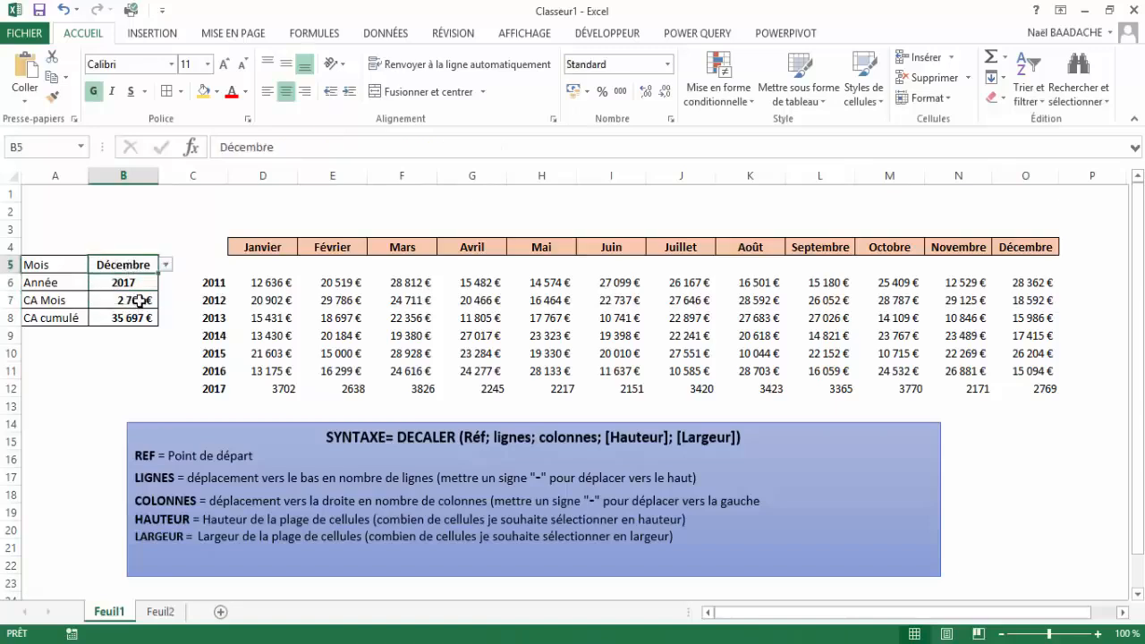
left_click(139, 302)
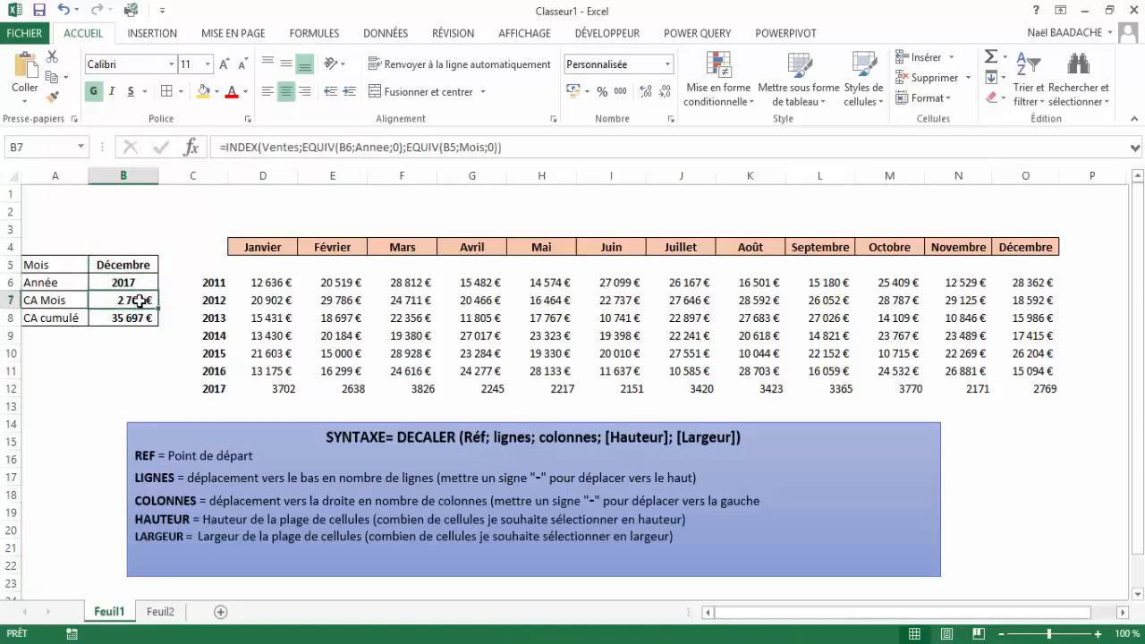
left_click(1049, 391)
Format the 2017 sales in D12:O12 as euro accounting values with no decimal places
left_click_drag(272, 389, 1004, 391)
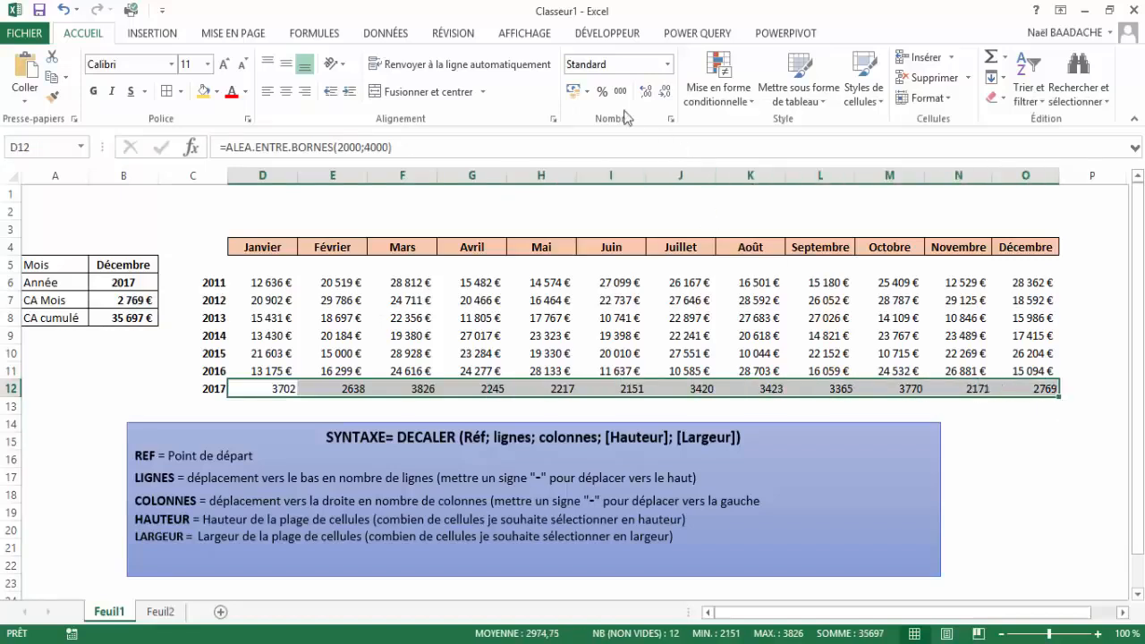
left_click(573, 92)
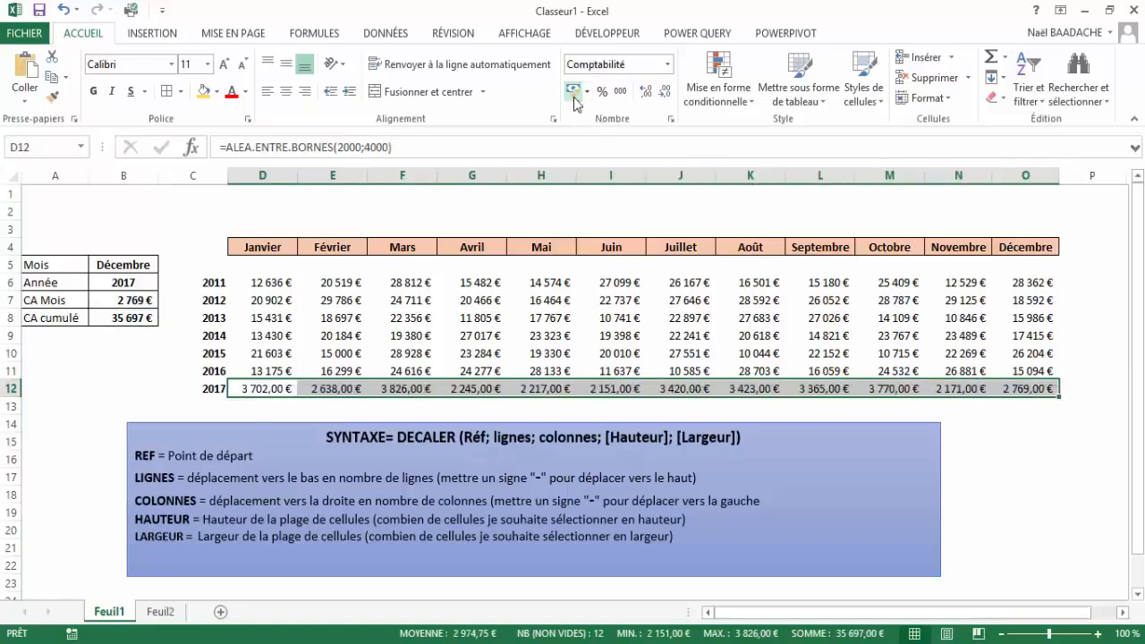
left_click(666, 93)
left_click(666, 93)
left_click(350, 299)
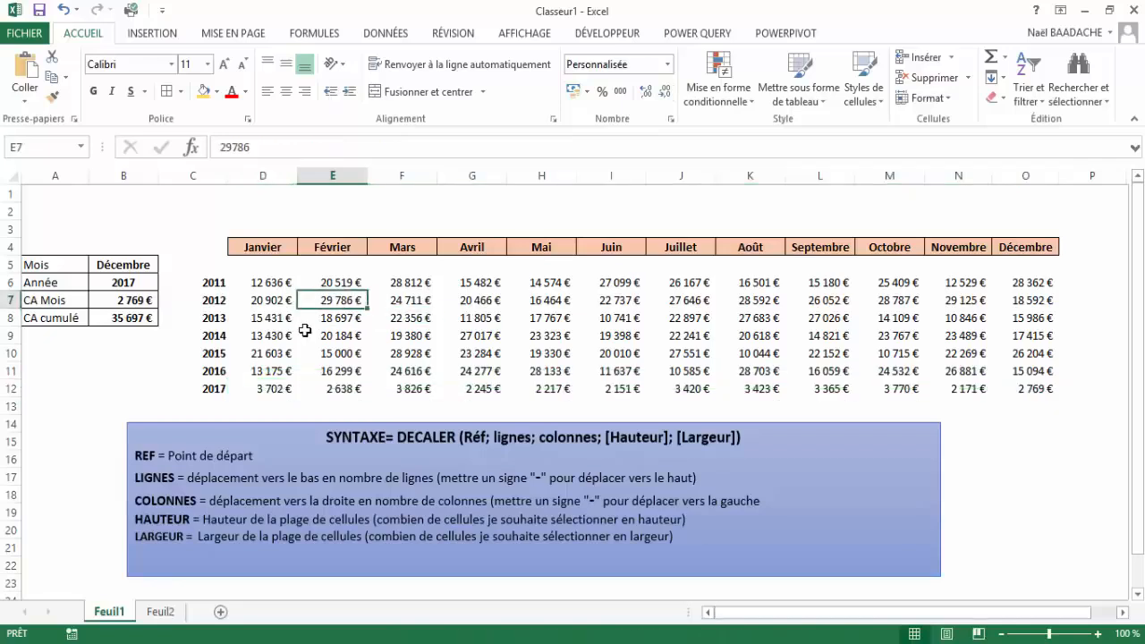